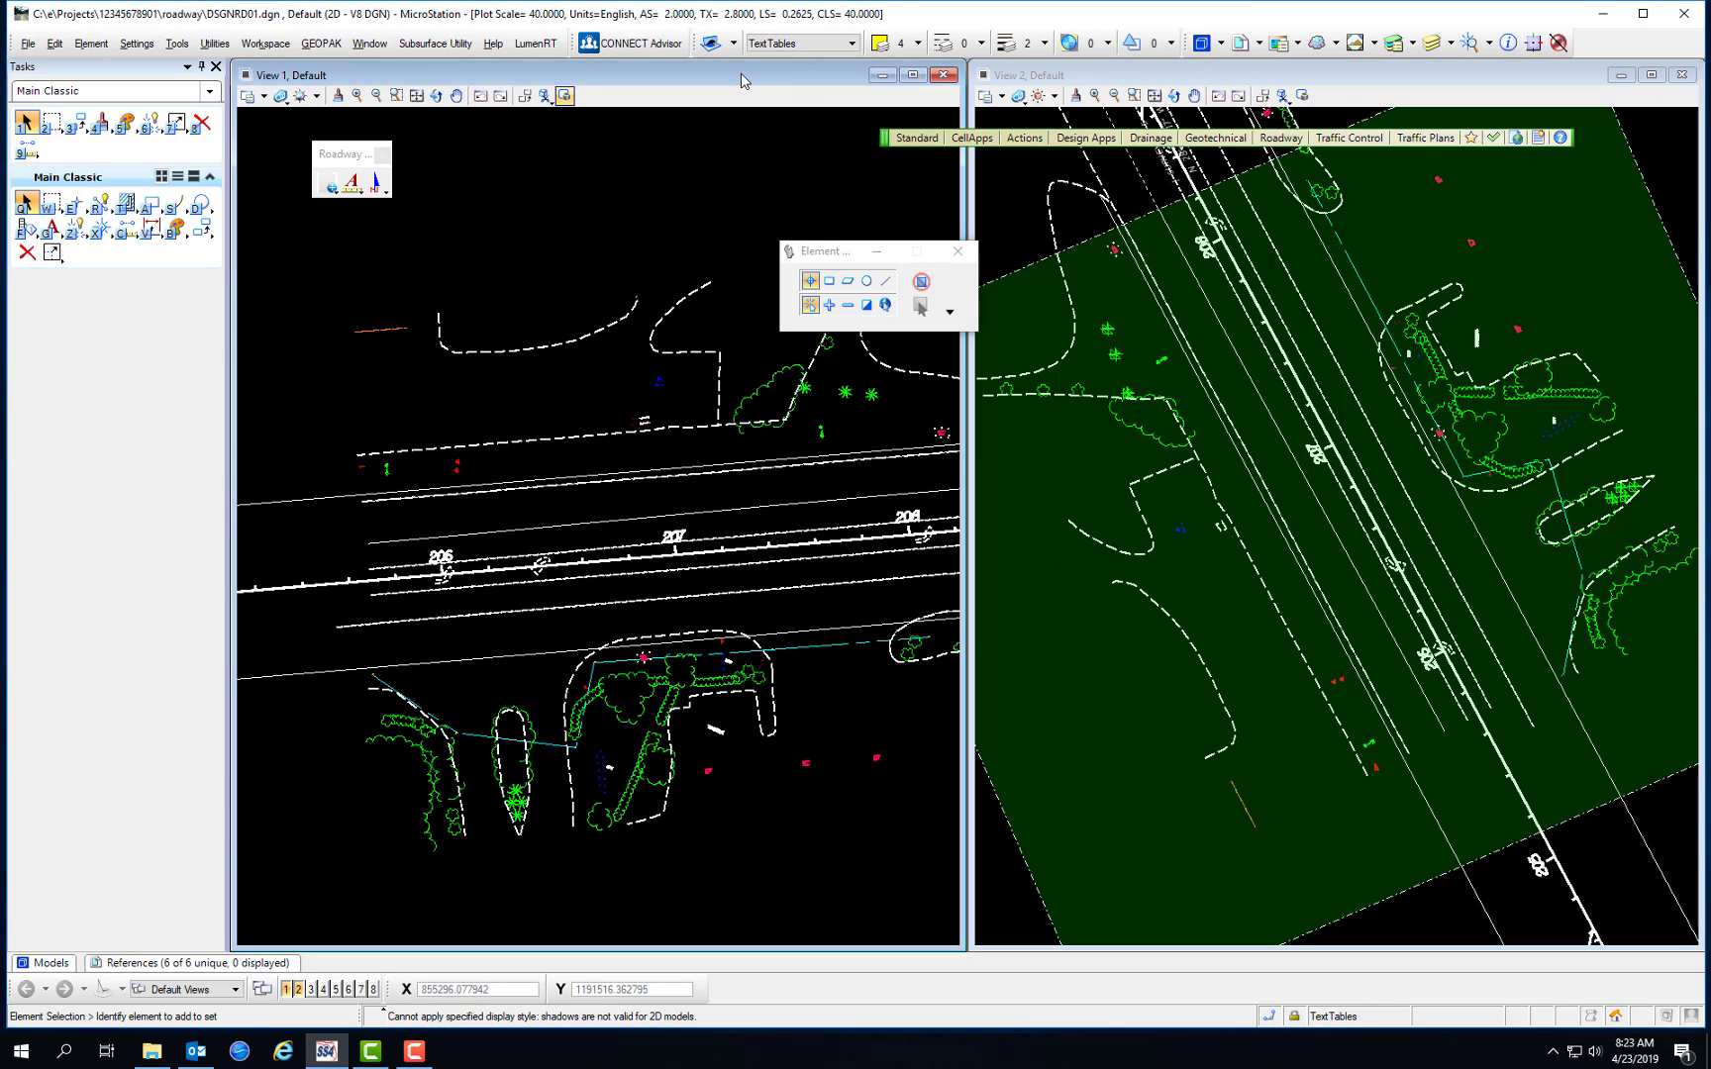
Step: Activate View 2, return the focus to View 1, and arrange the open view windows
left_click(1152, 72)
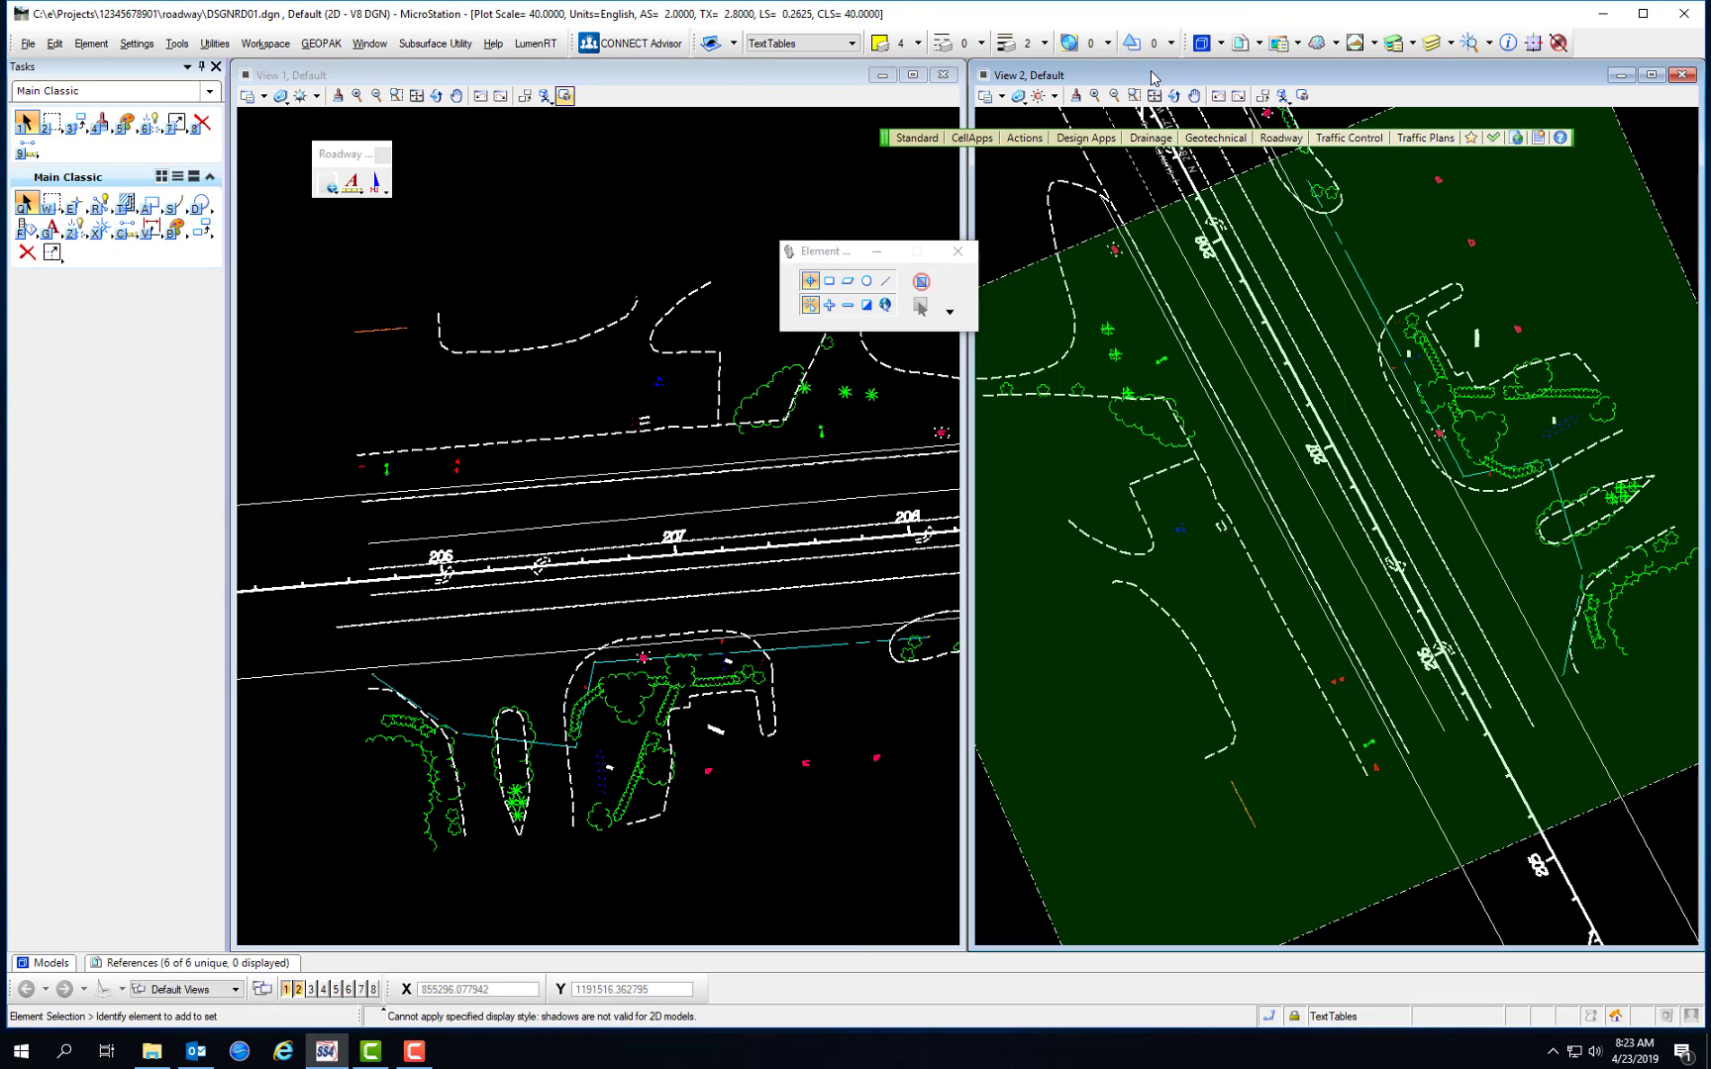
left_click(675, 83)
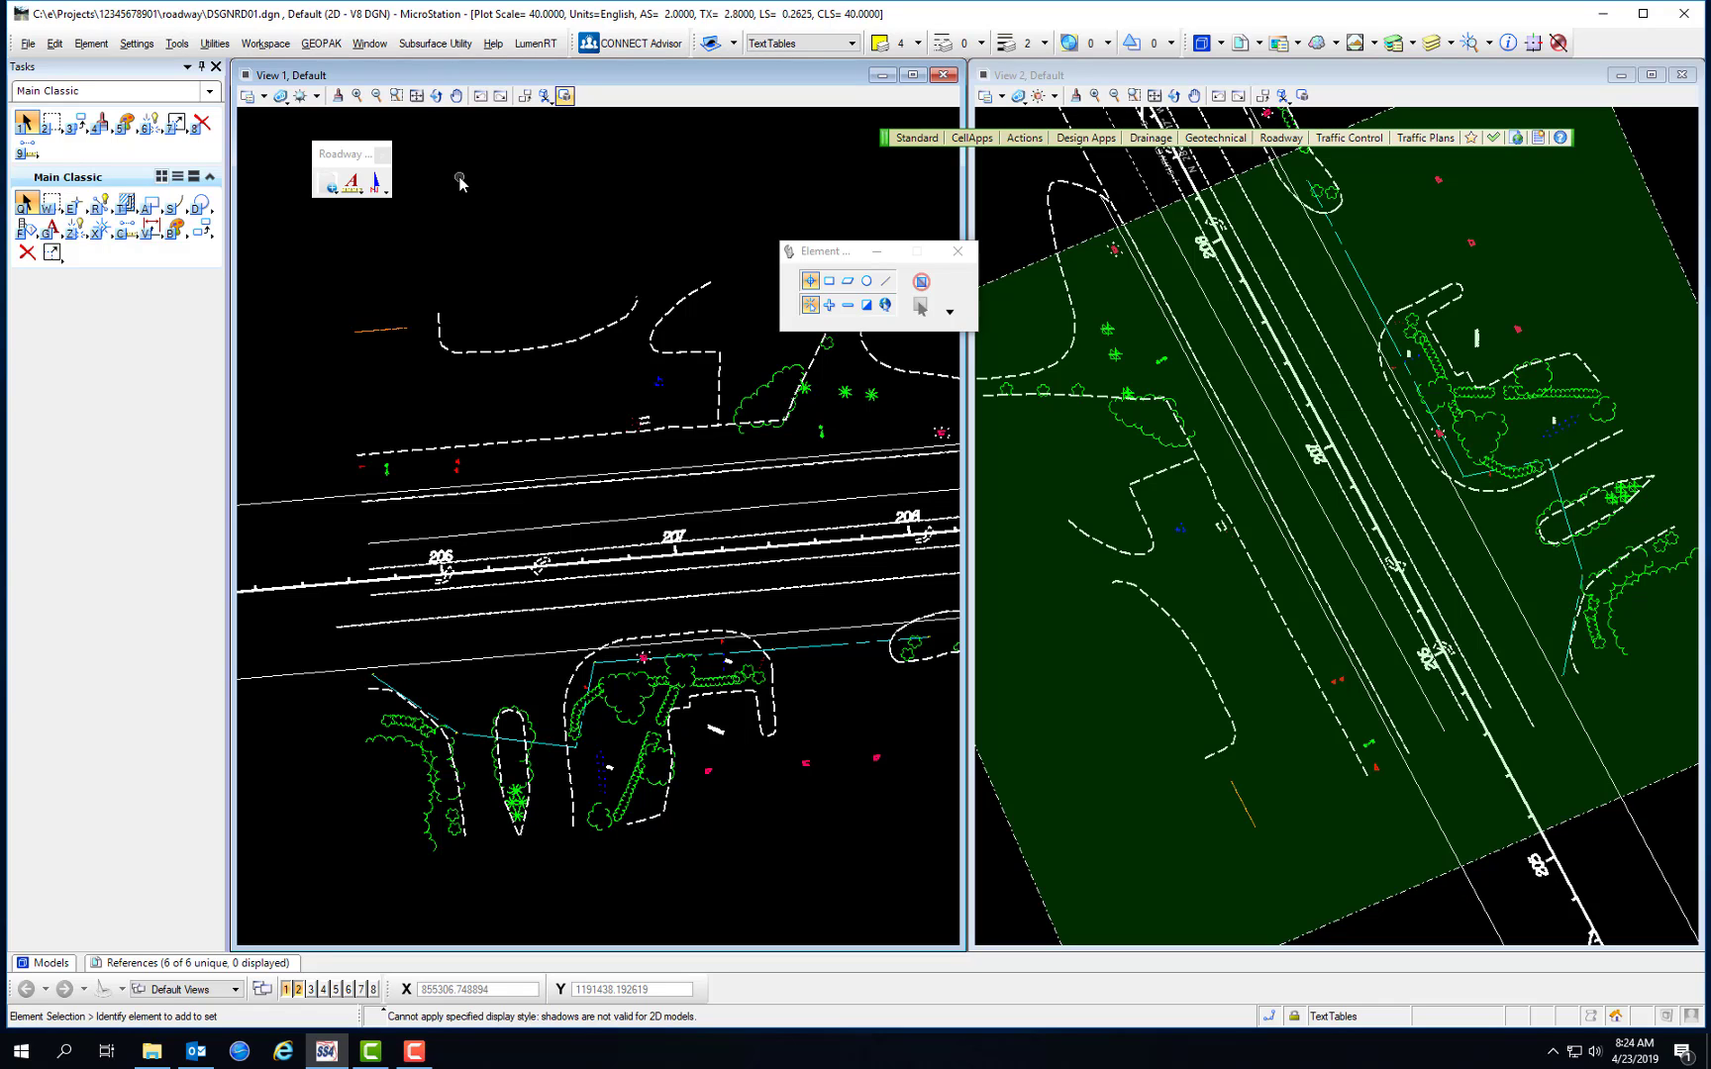
left_click(369, 44)
mouse_move(416, 64)
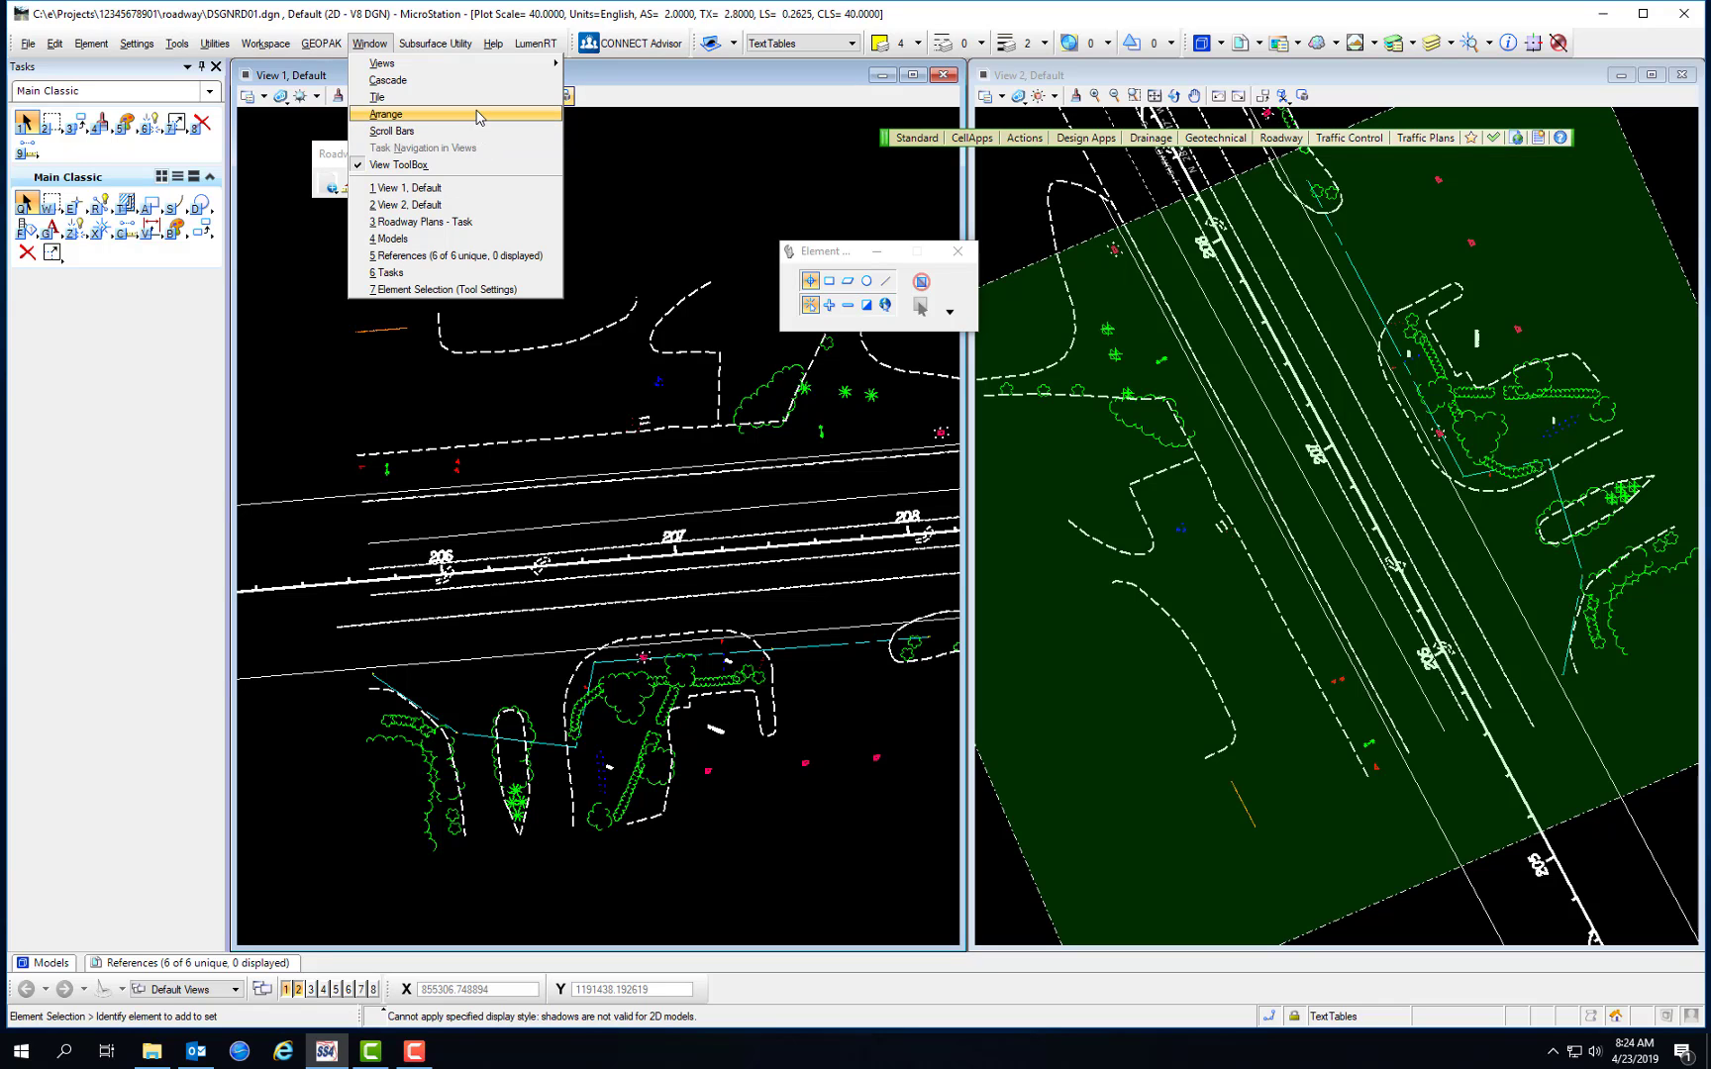
left_click(478, 115)
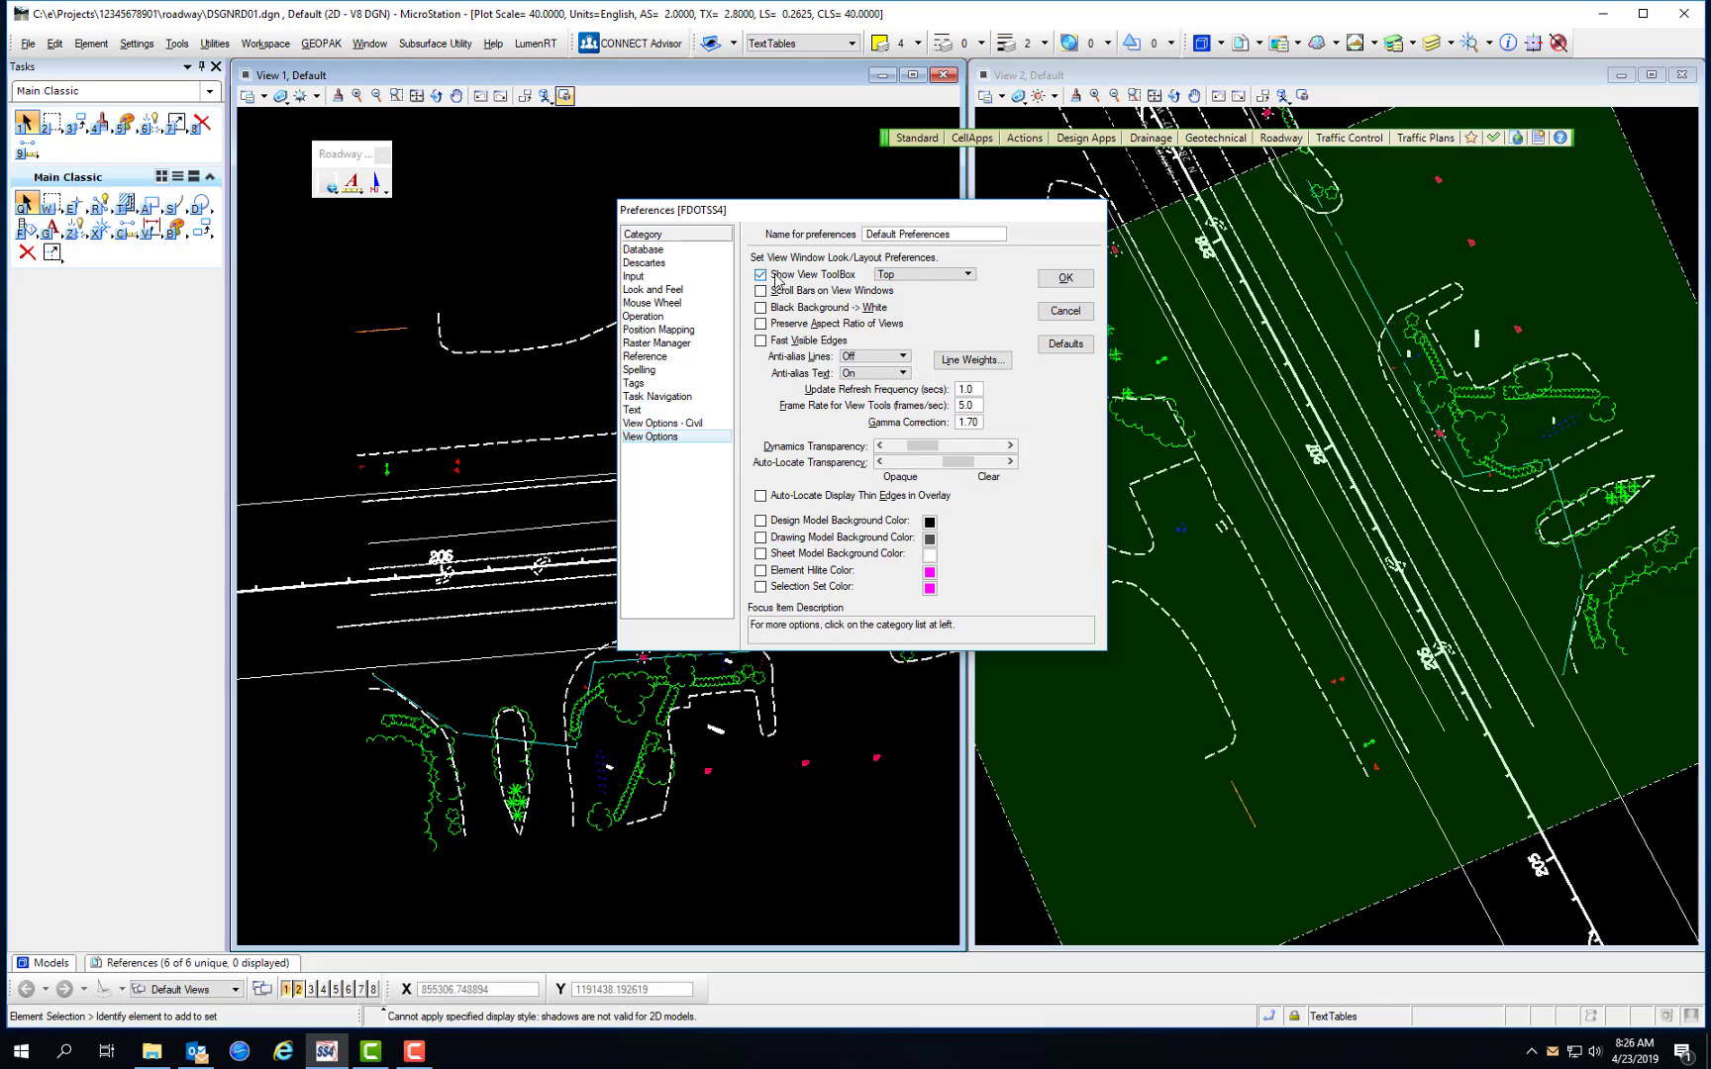
Step: Examine the docking positions offered for the View ToolBox in the View Options preferences, and the available window commands and open windows
left_click(909, 278)
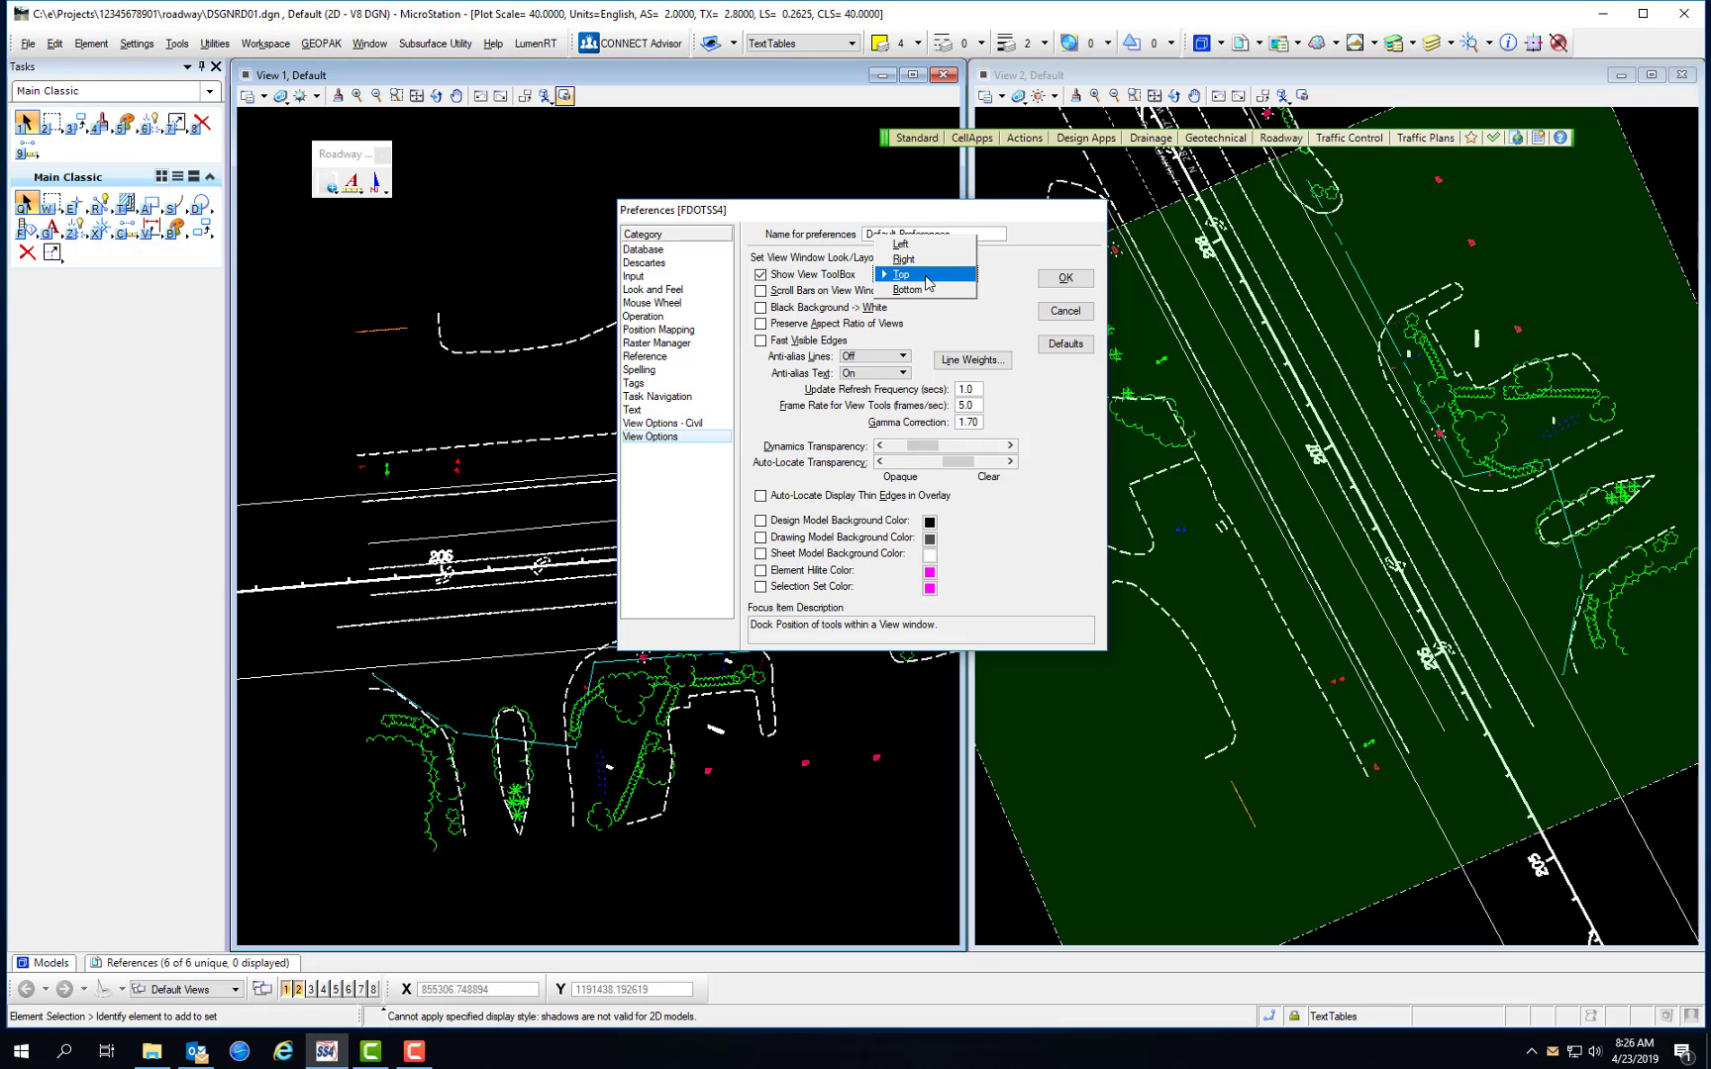
left_click(1004, 284)
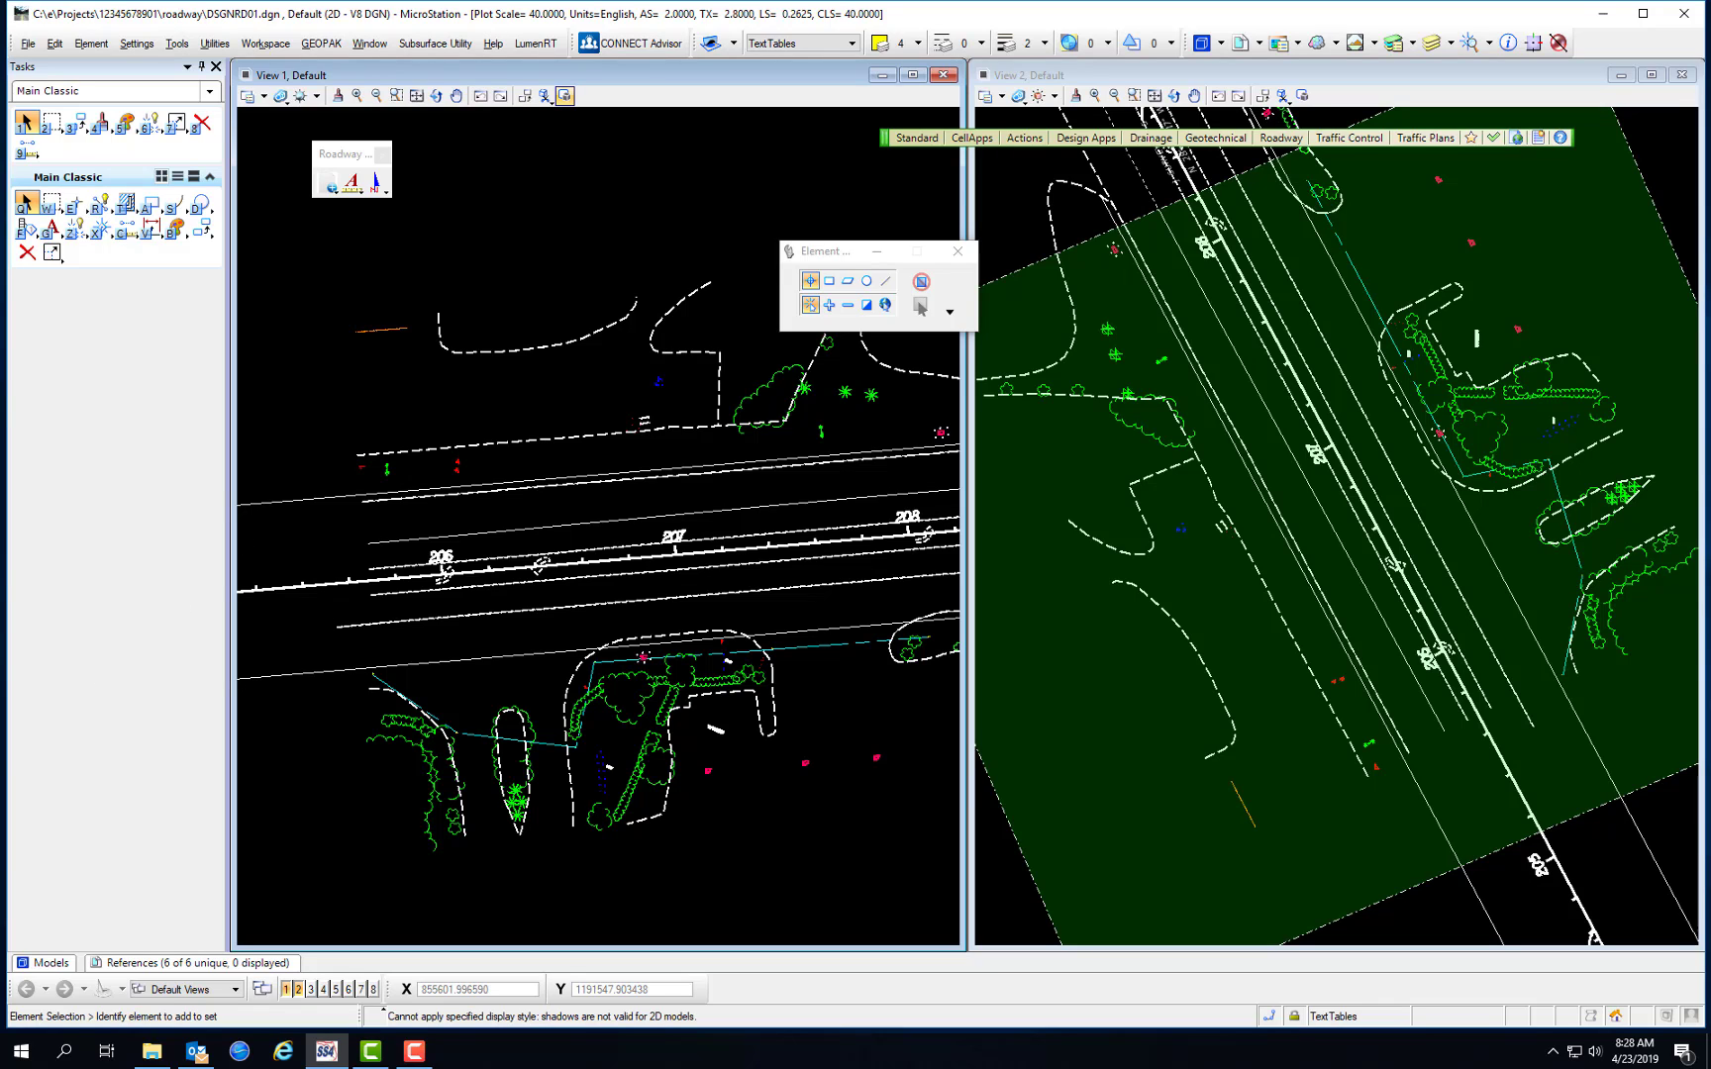
left_click(370, 43)
mouse_move(416, 64)
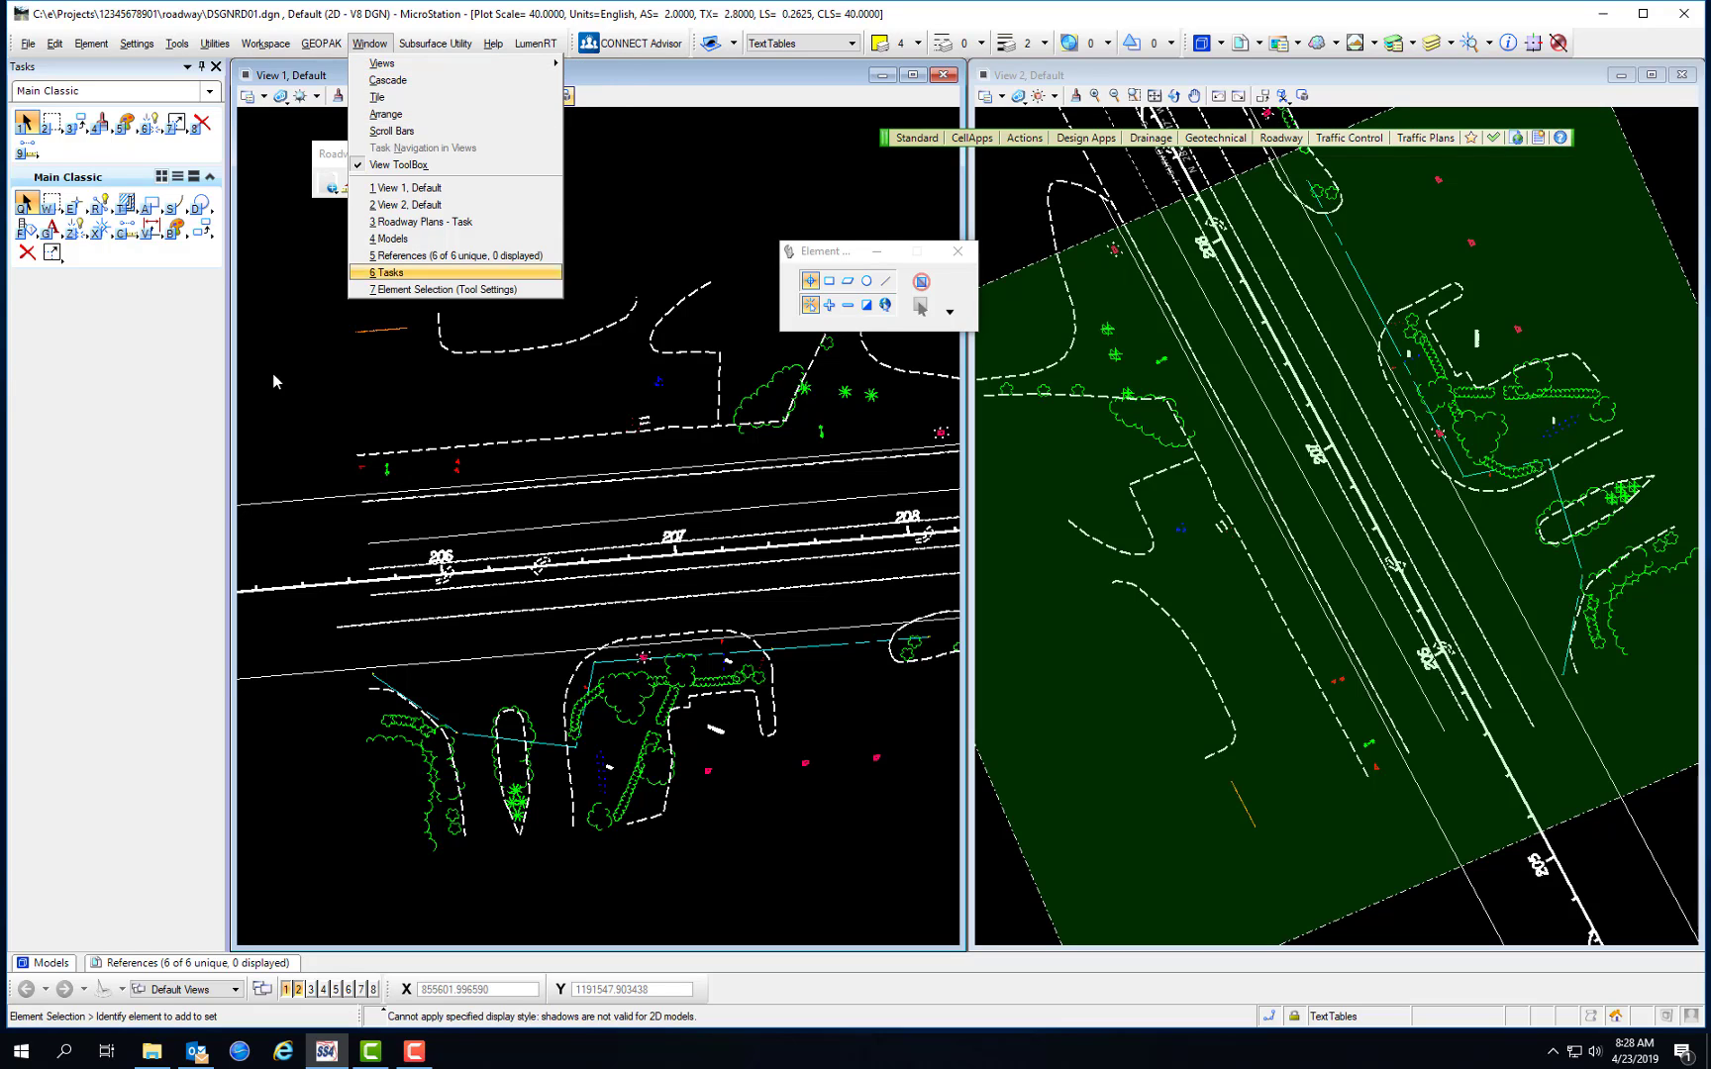
left_click(33, 938)
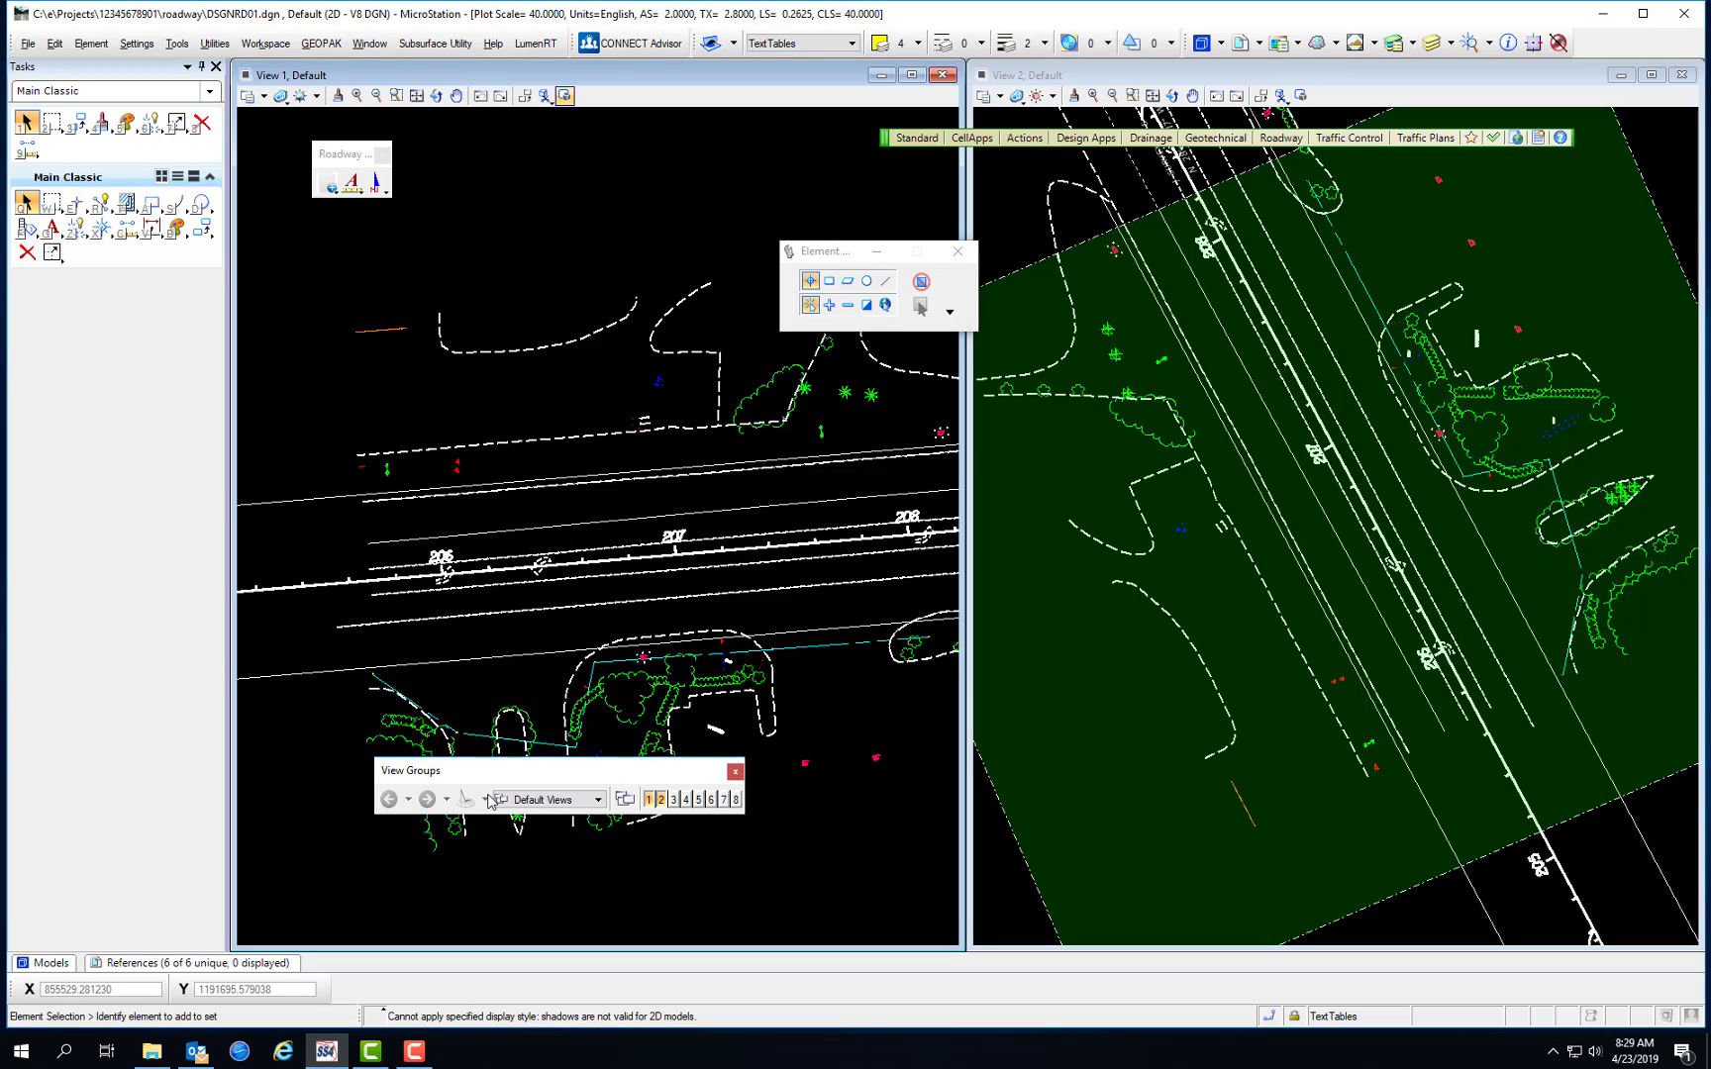
Step: Review the view groups available in the design file and their details in the Manage View Groups dialog
left_click(559, 802)
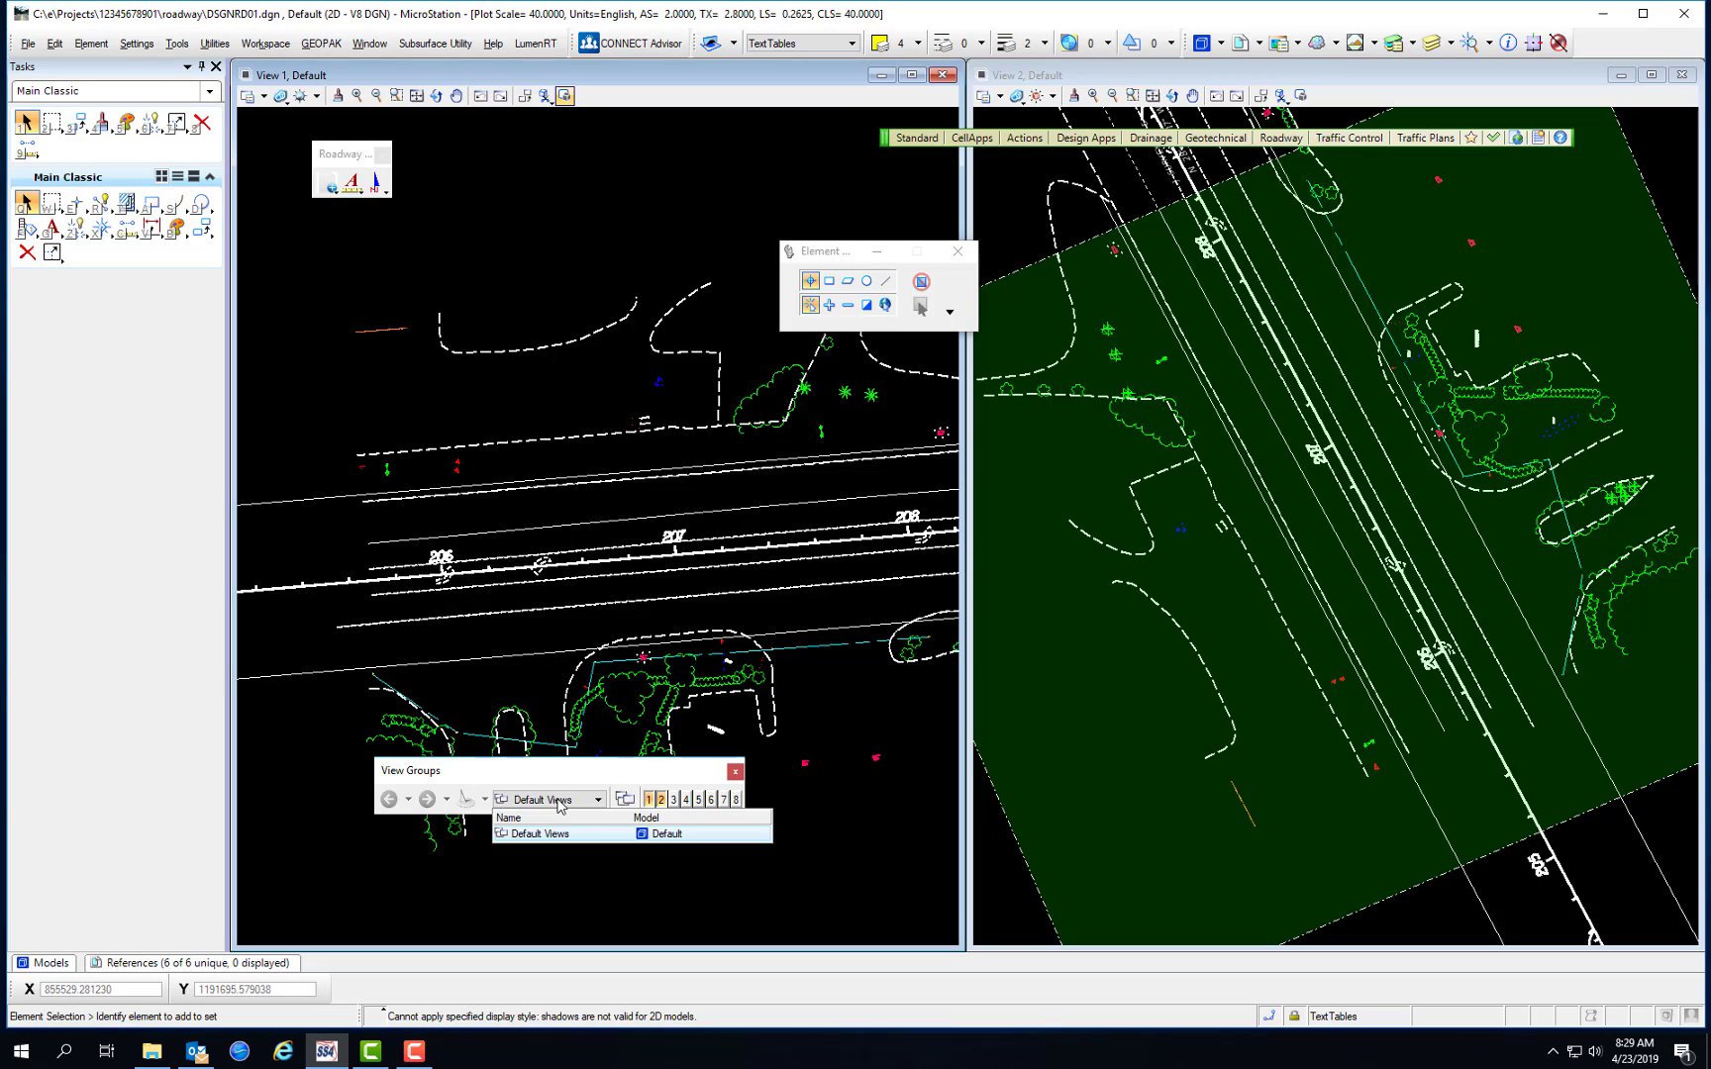
left_click(561, 802)
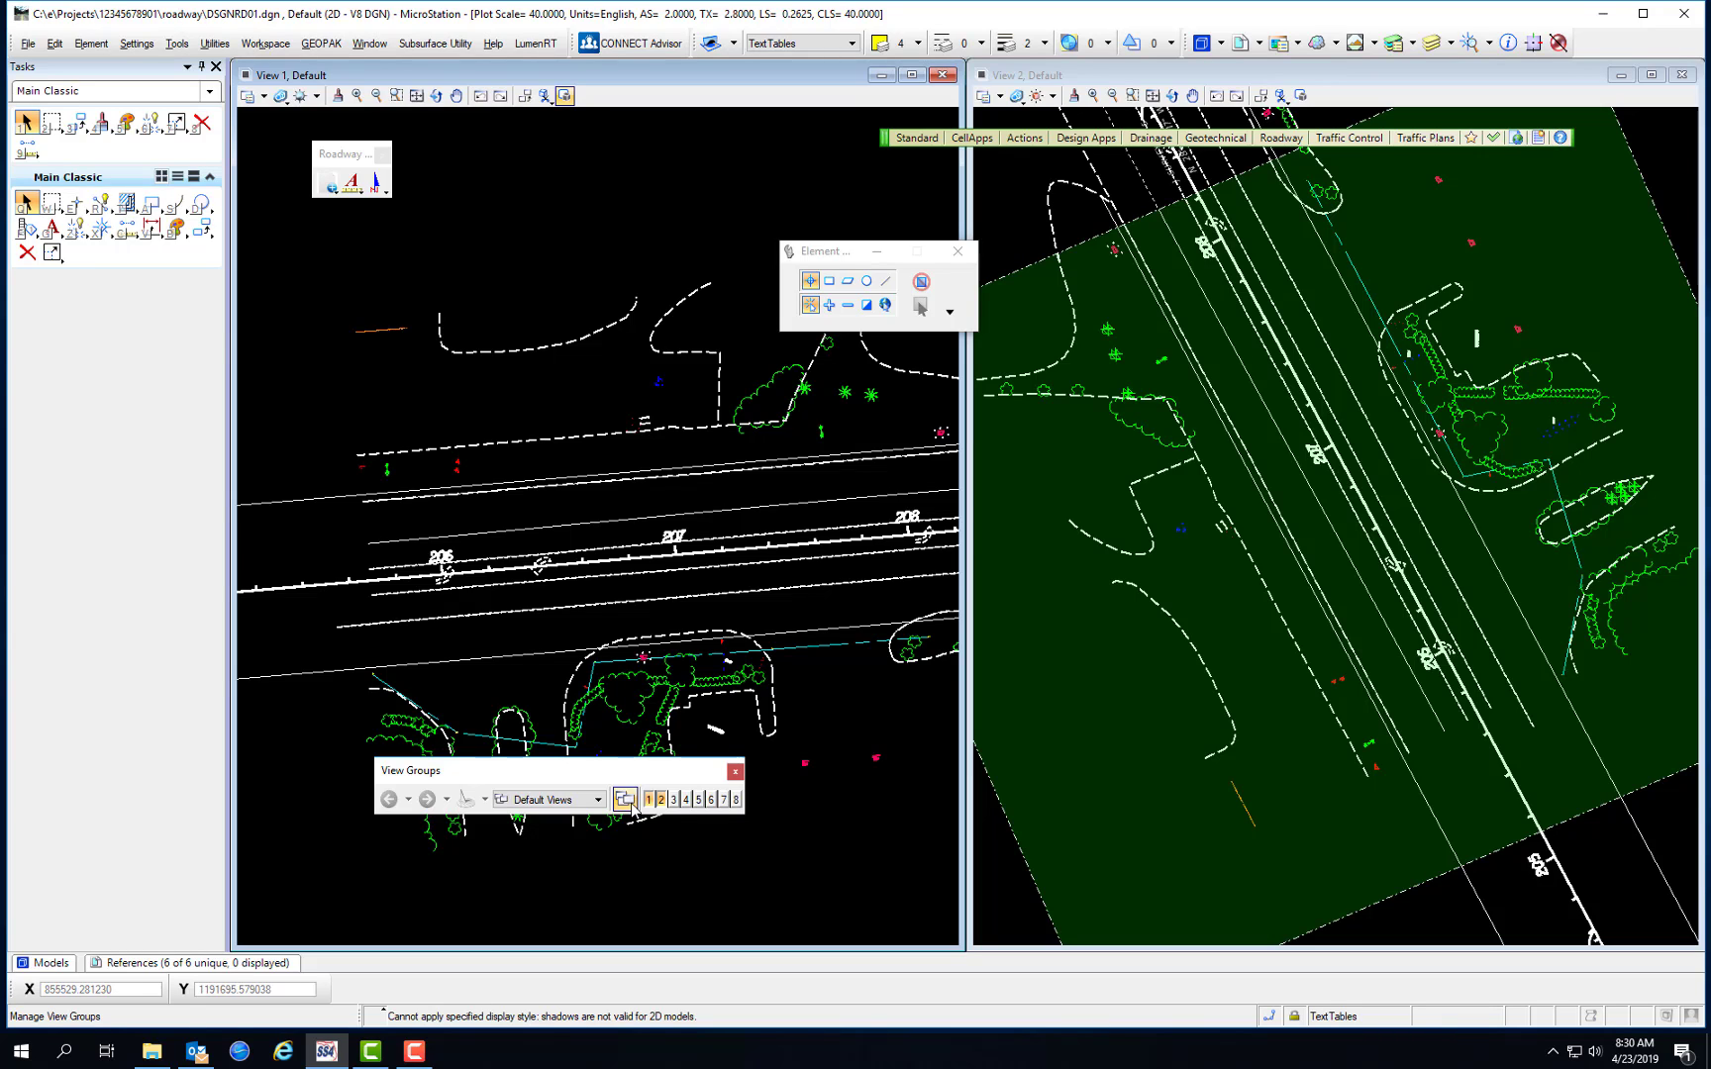
left_click(625, 800)
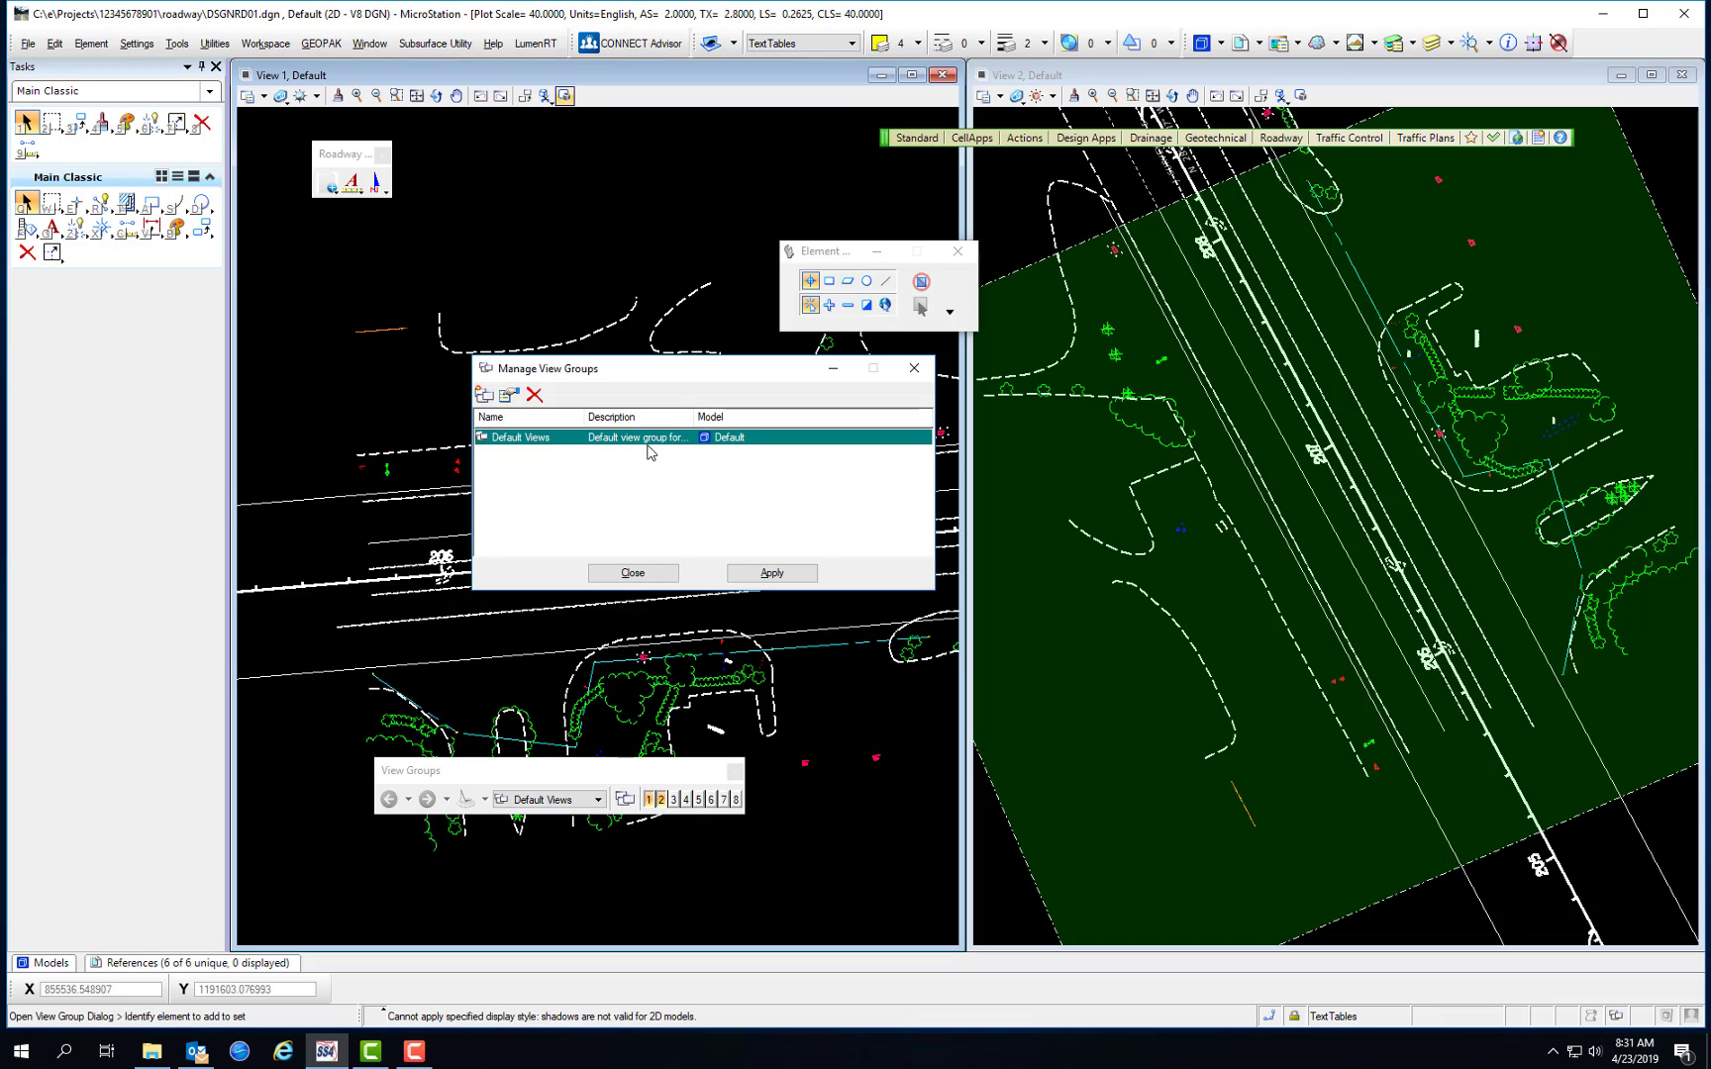
left_click(752, 571)
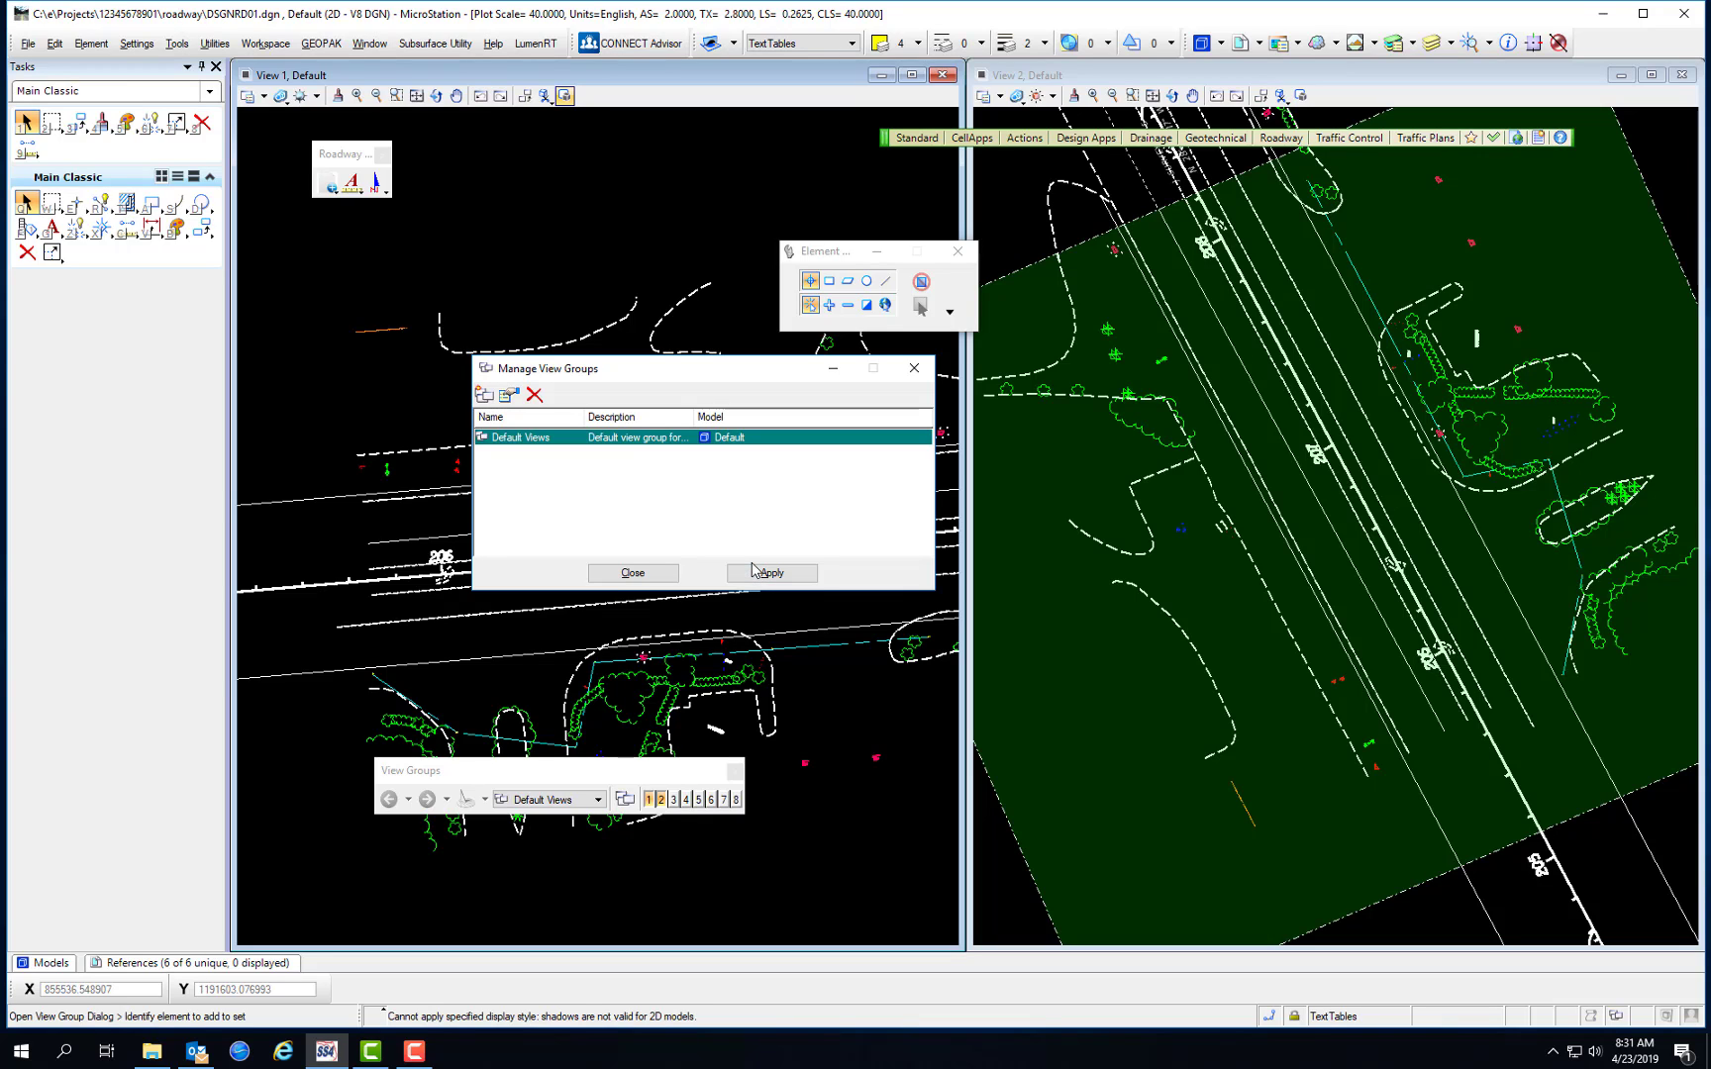
left_click(632, 573)
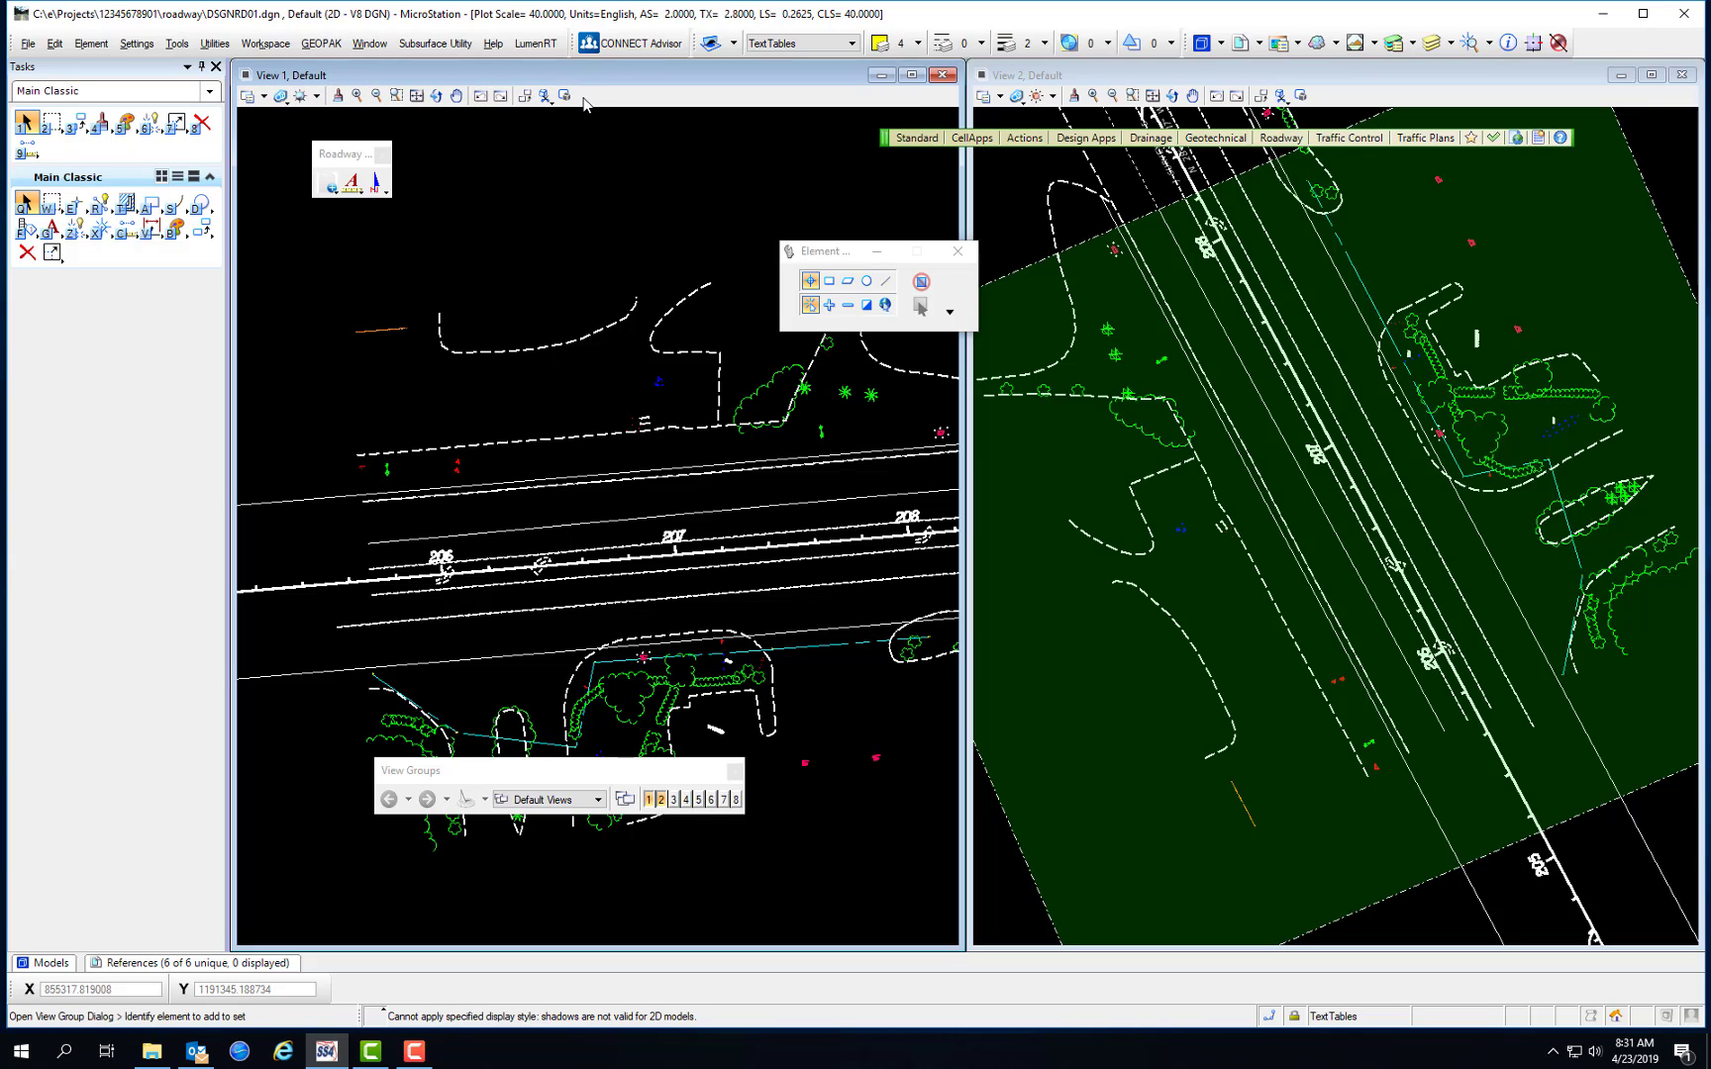
Step: Examine the presentation settings in the View Attributes of View 1
left_click(246, 96)
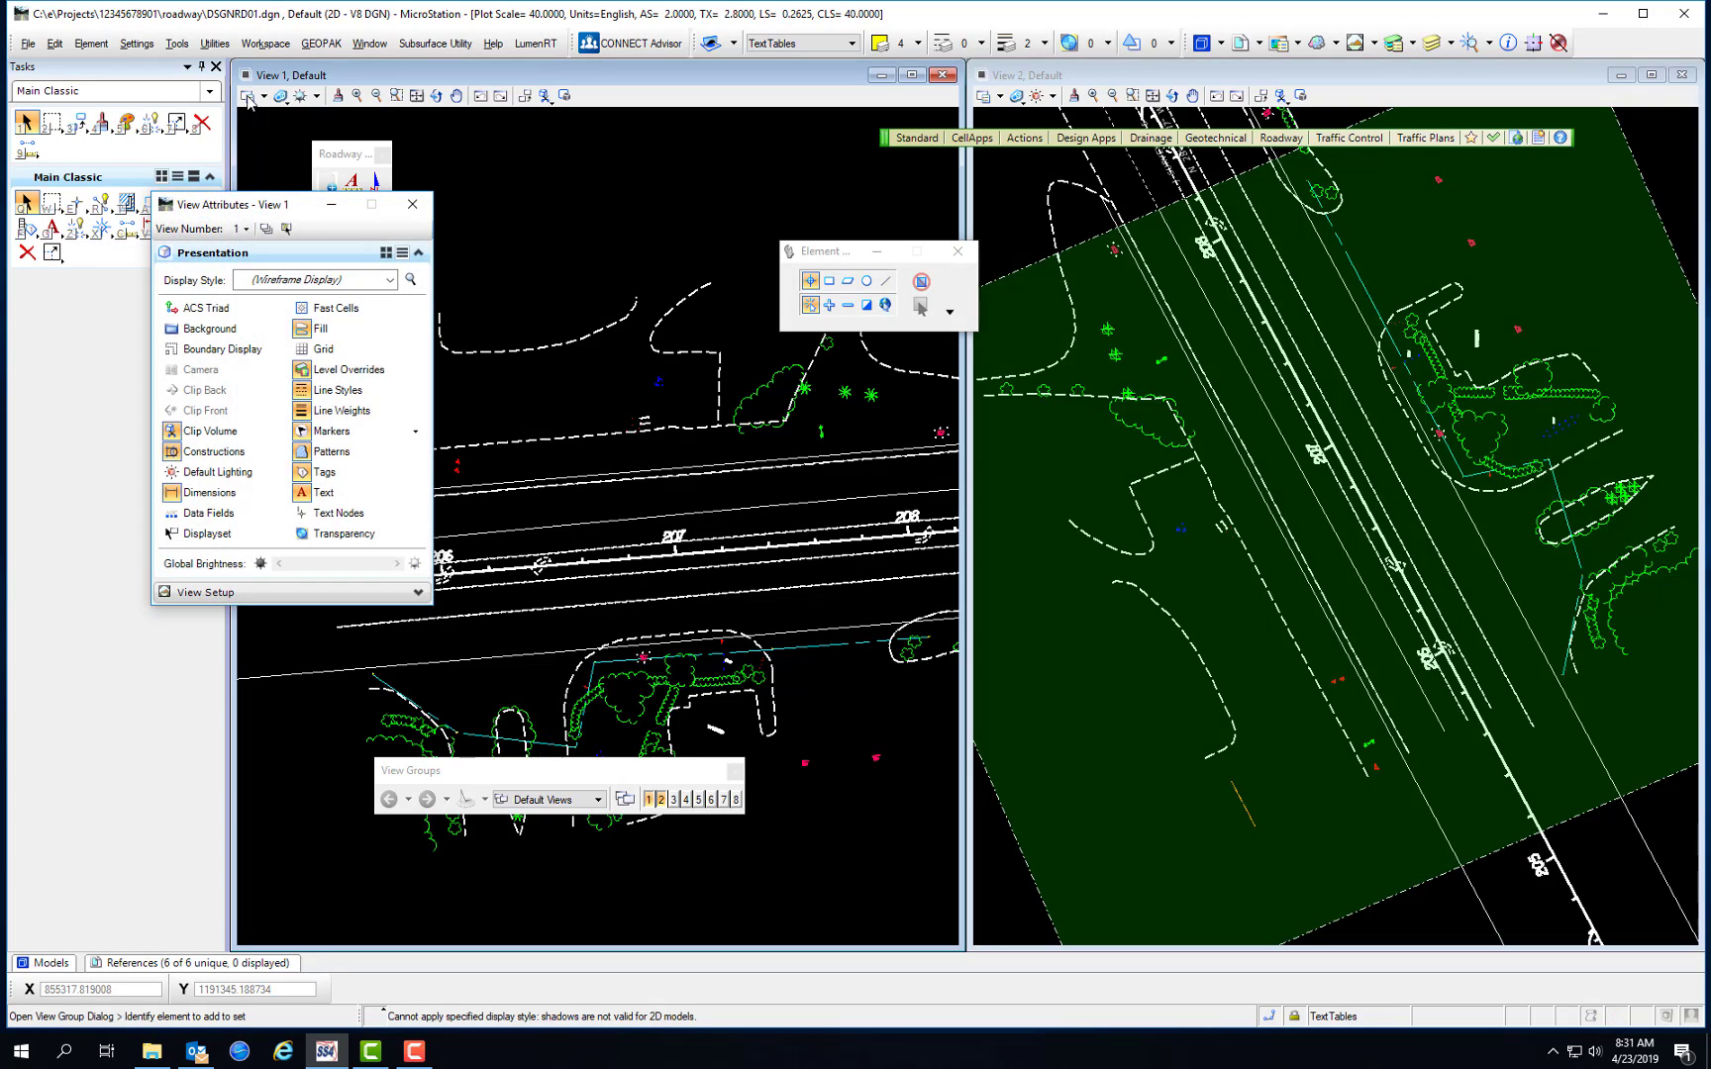
left_click(411, 205)
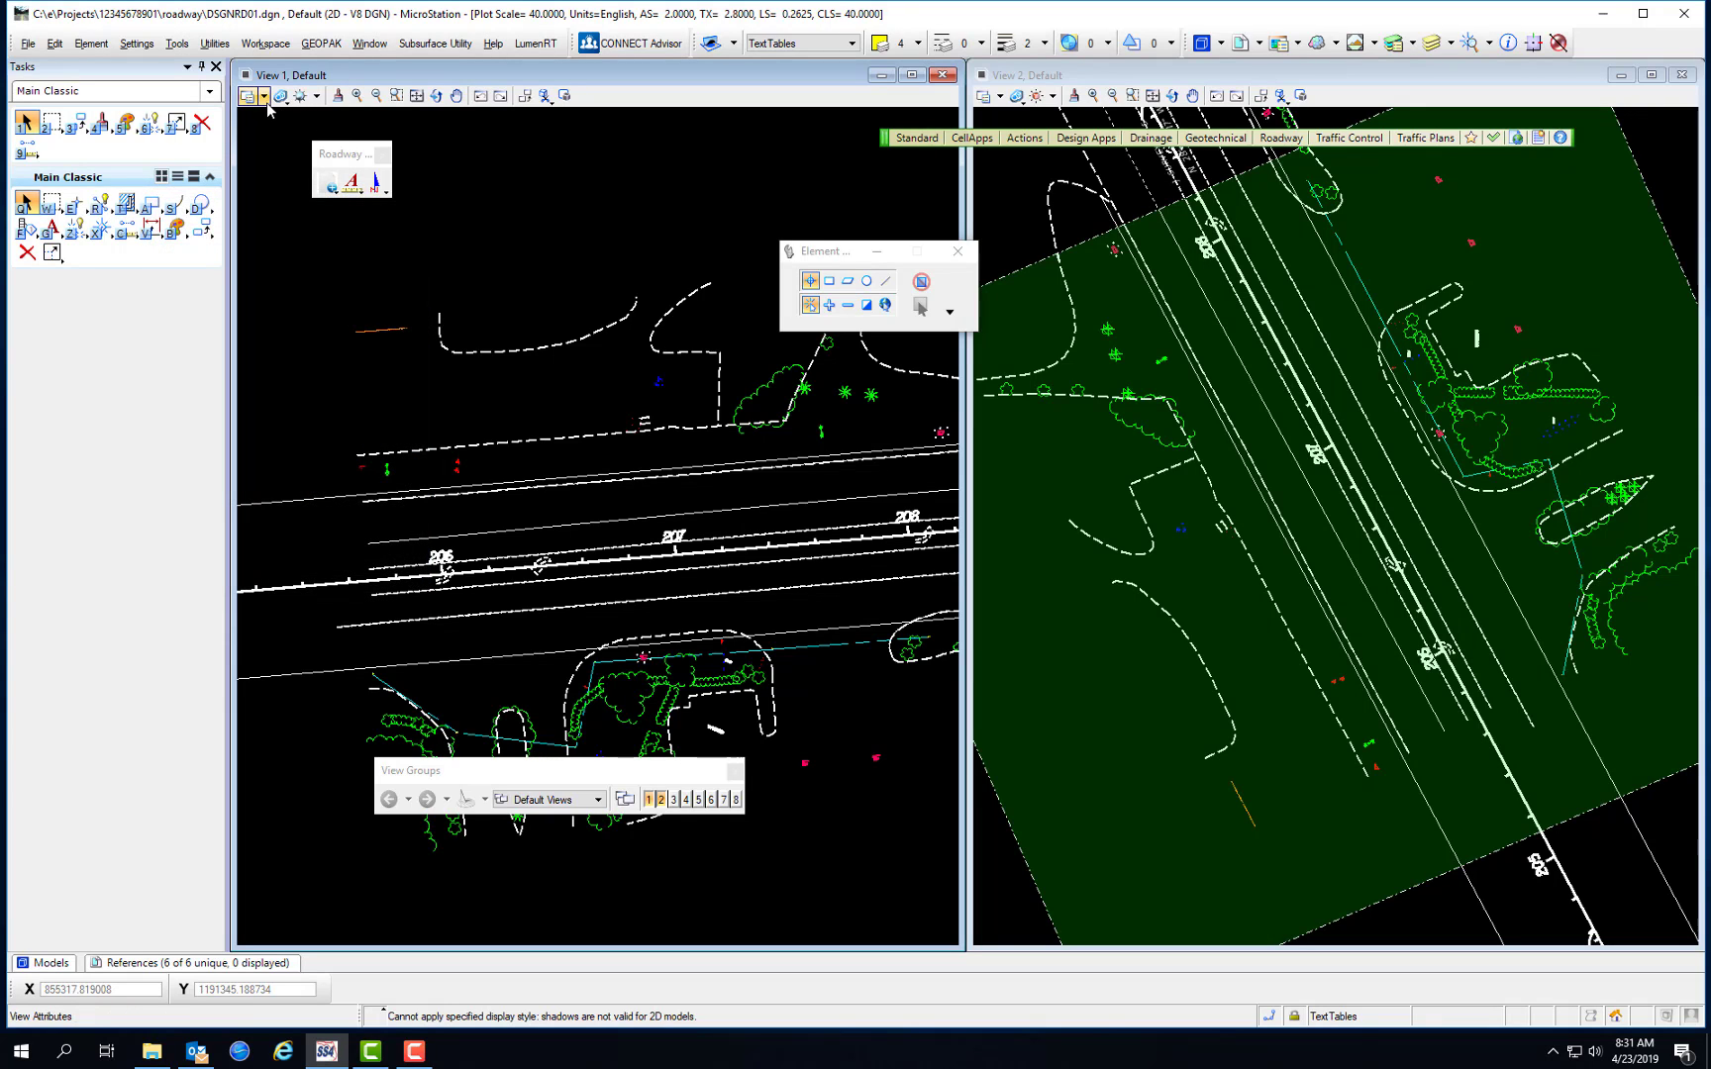
left_click(263, 97)
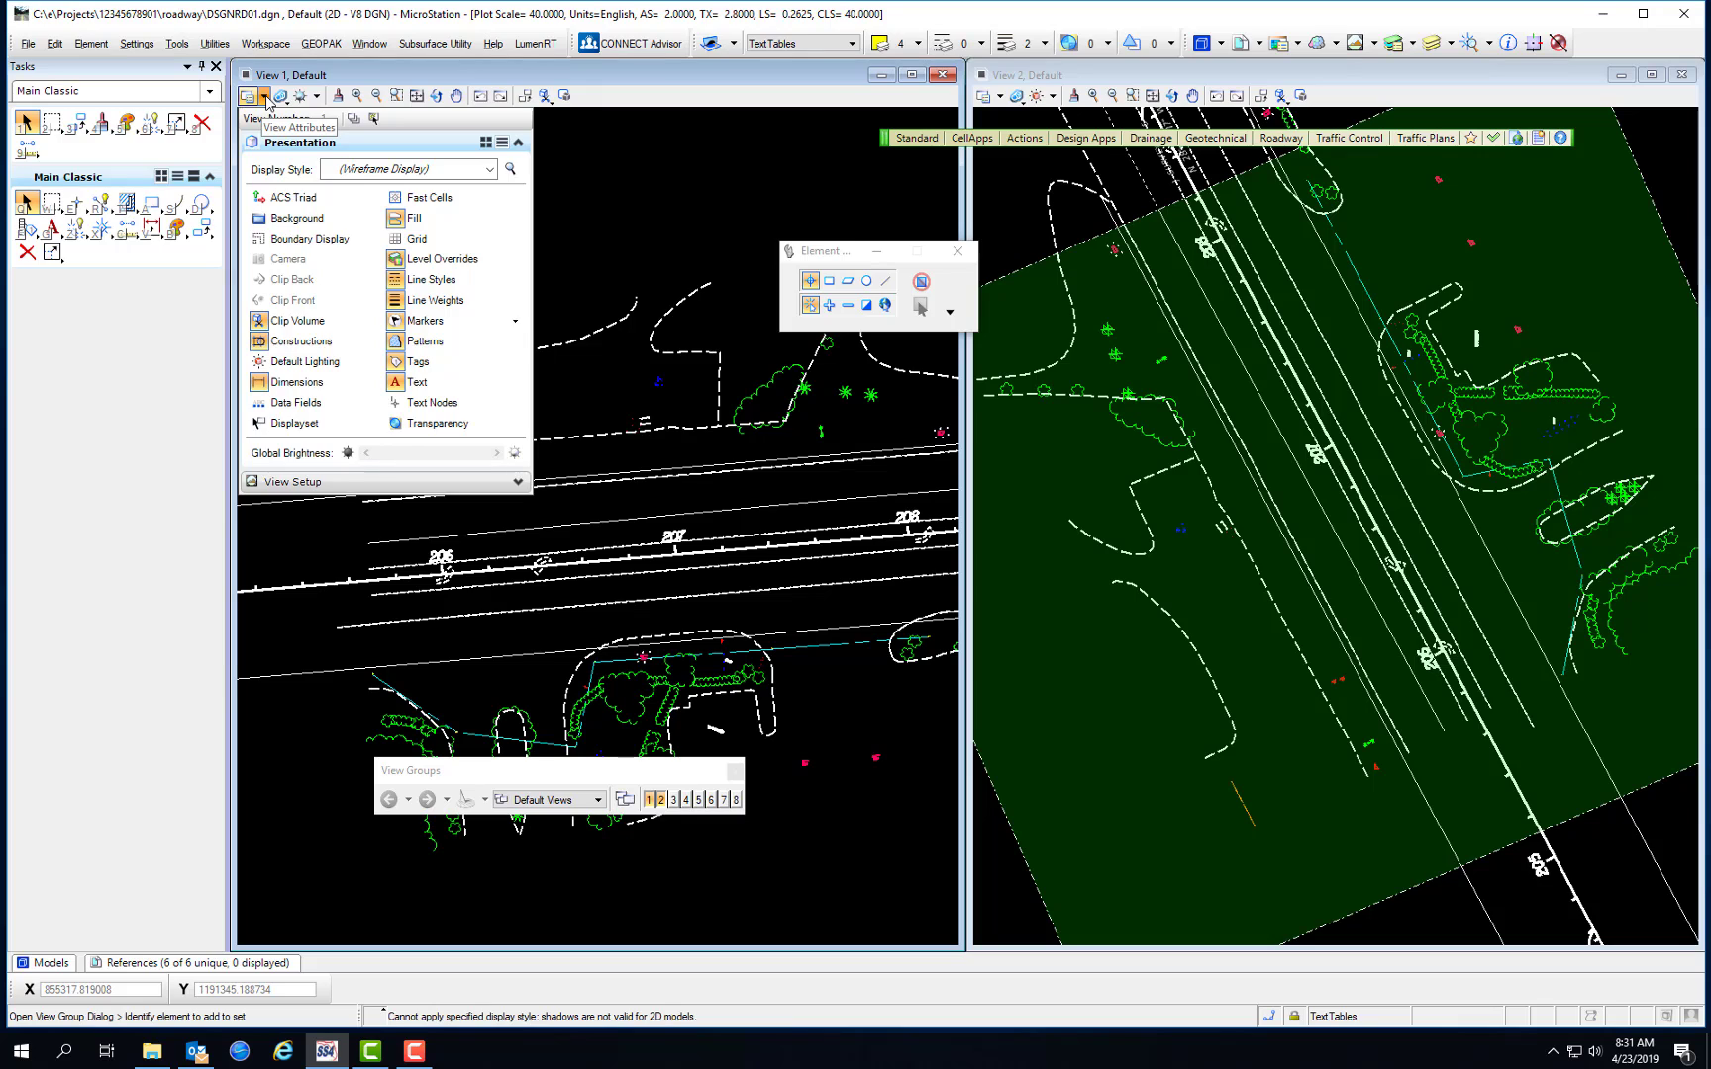
left_click(264, 97)
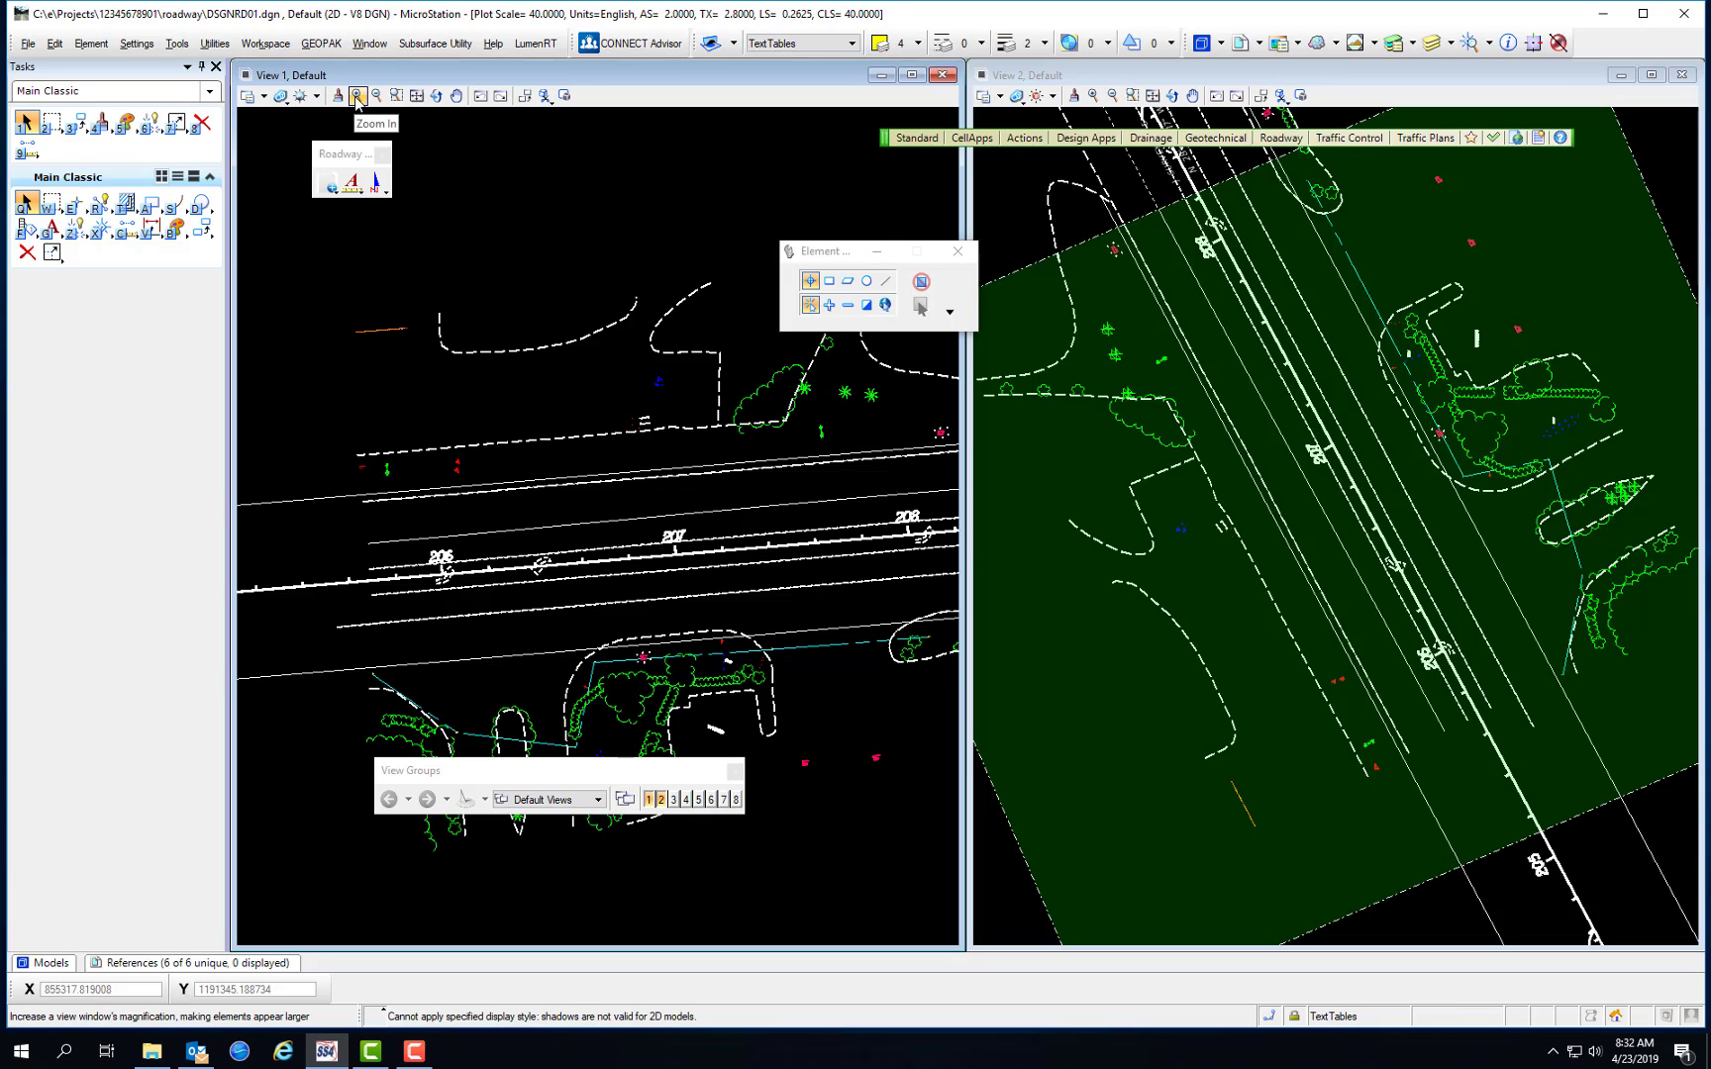
Step: Zoom View 1 out by a ratio of 2.00 and frame the roadway around stations 206 to 209 with Window Area
left_click(357, 96)
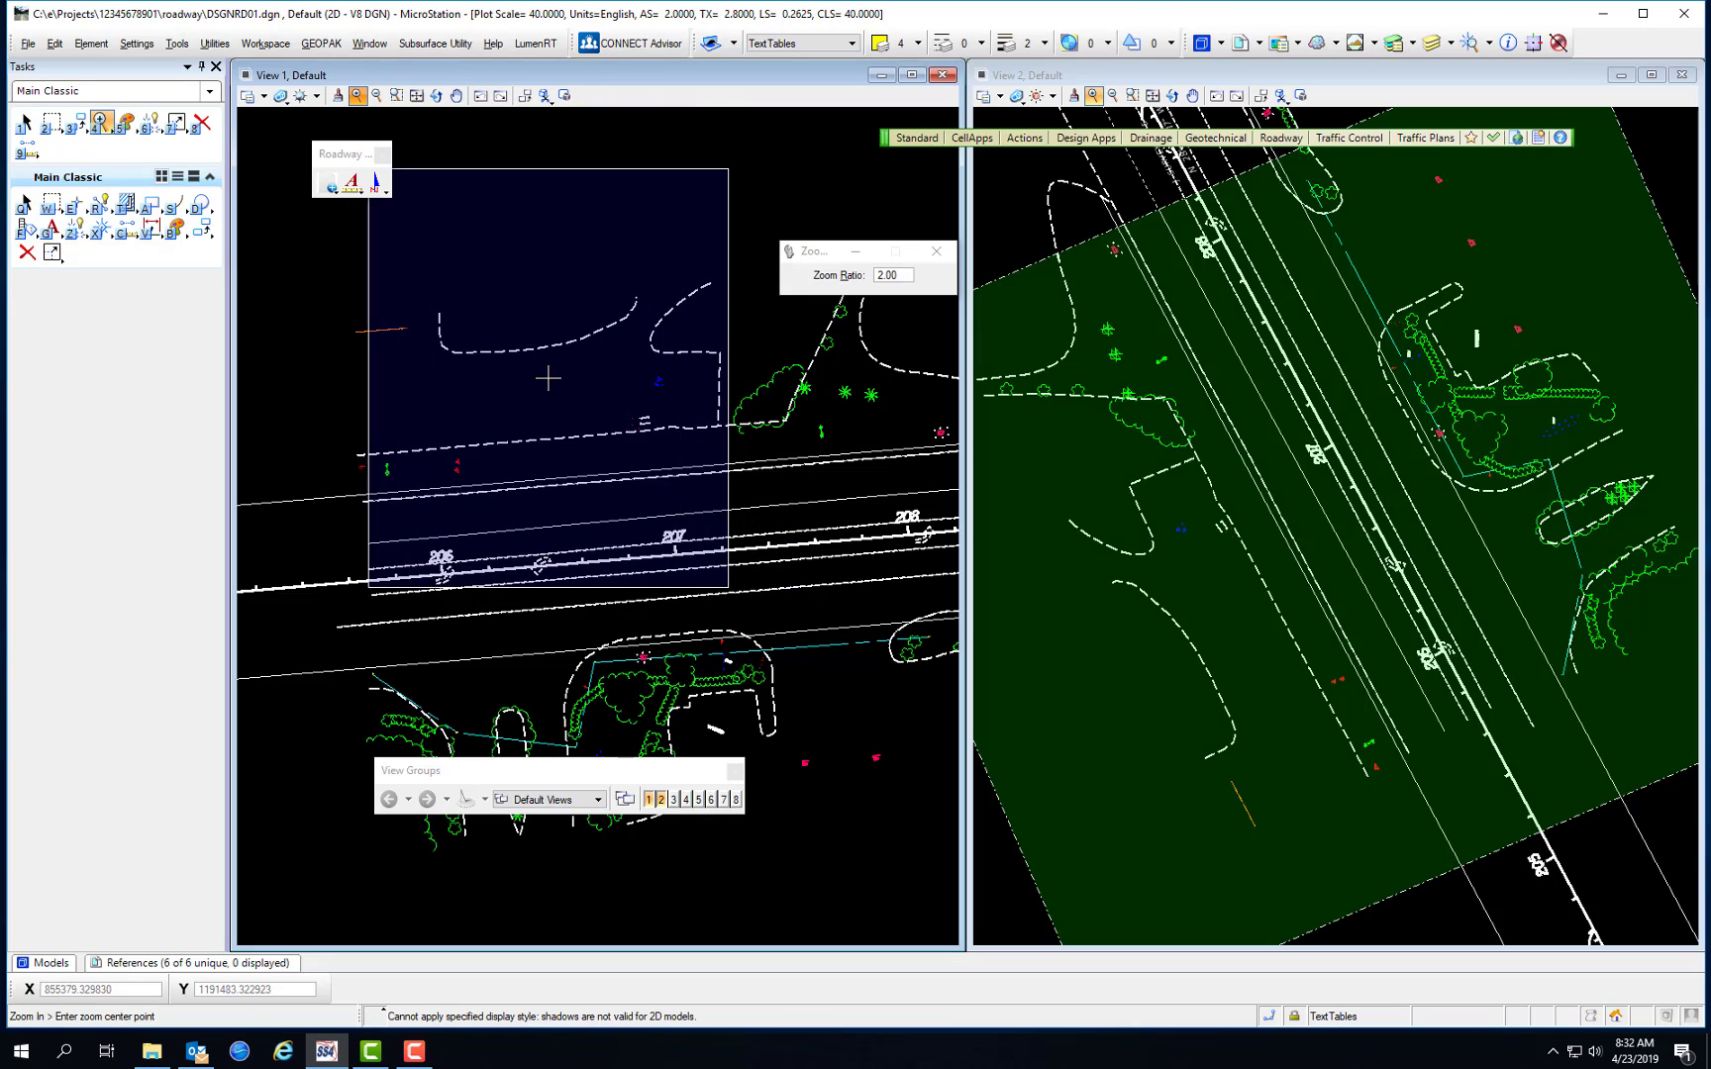
right_click(525, 325)
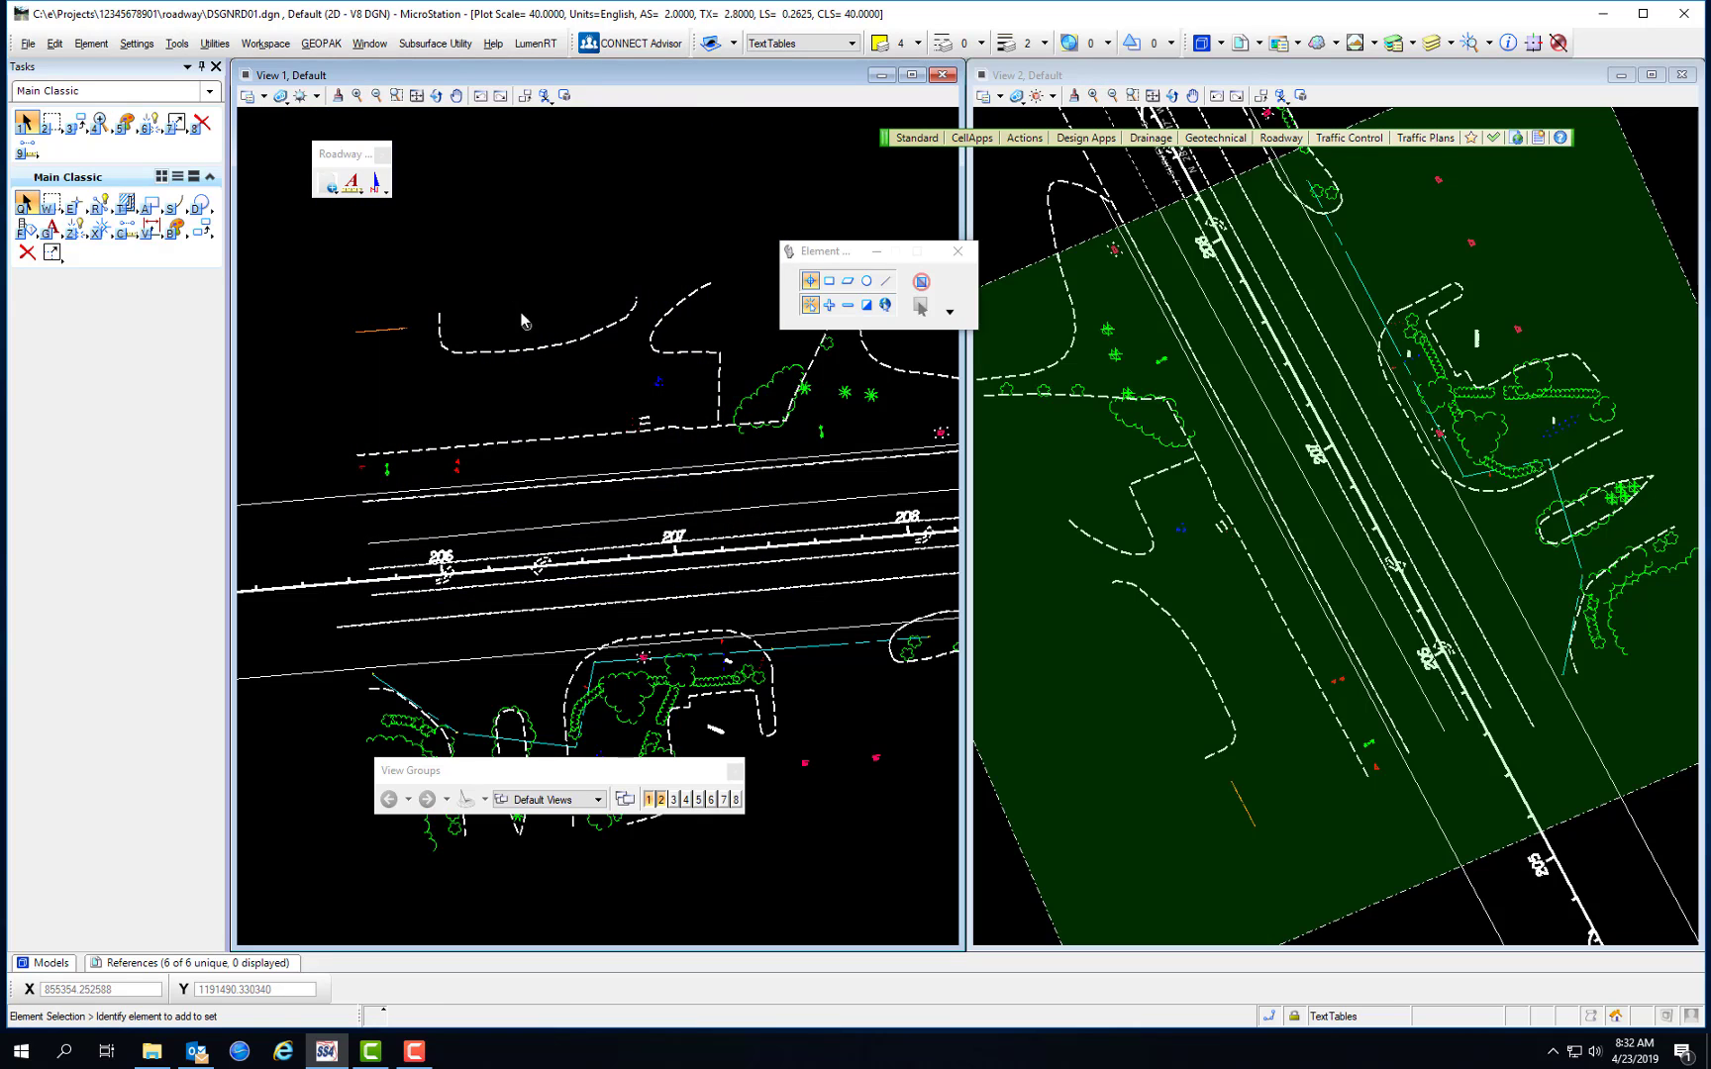
left_click(379, 98)
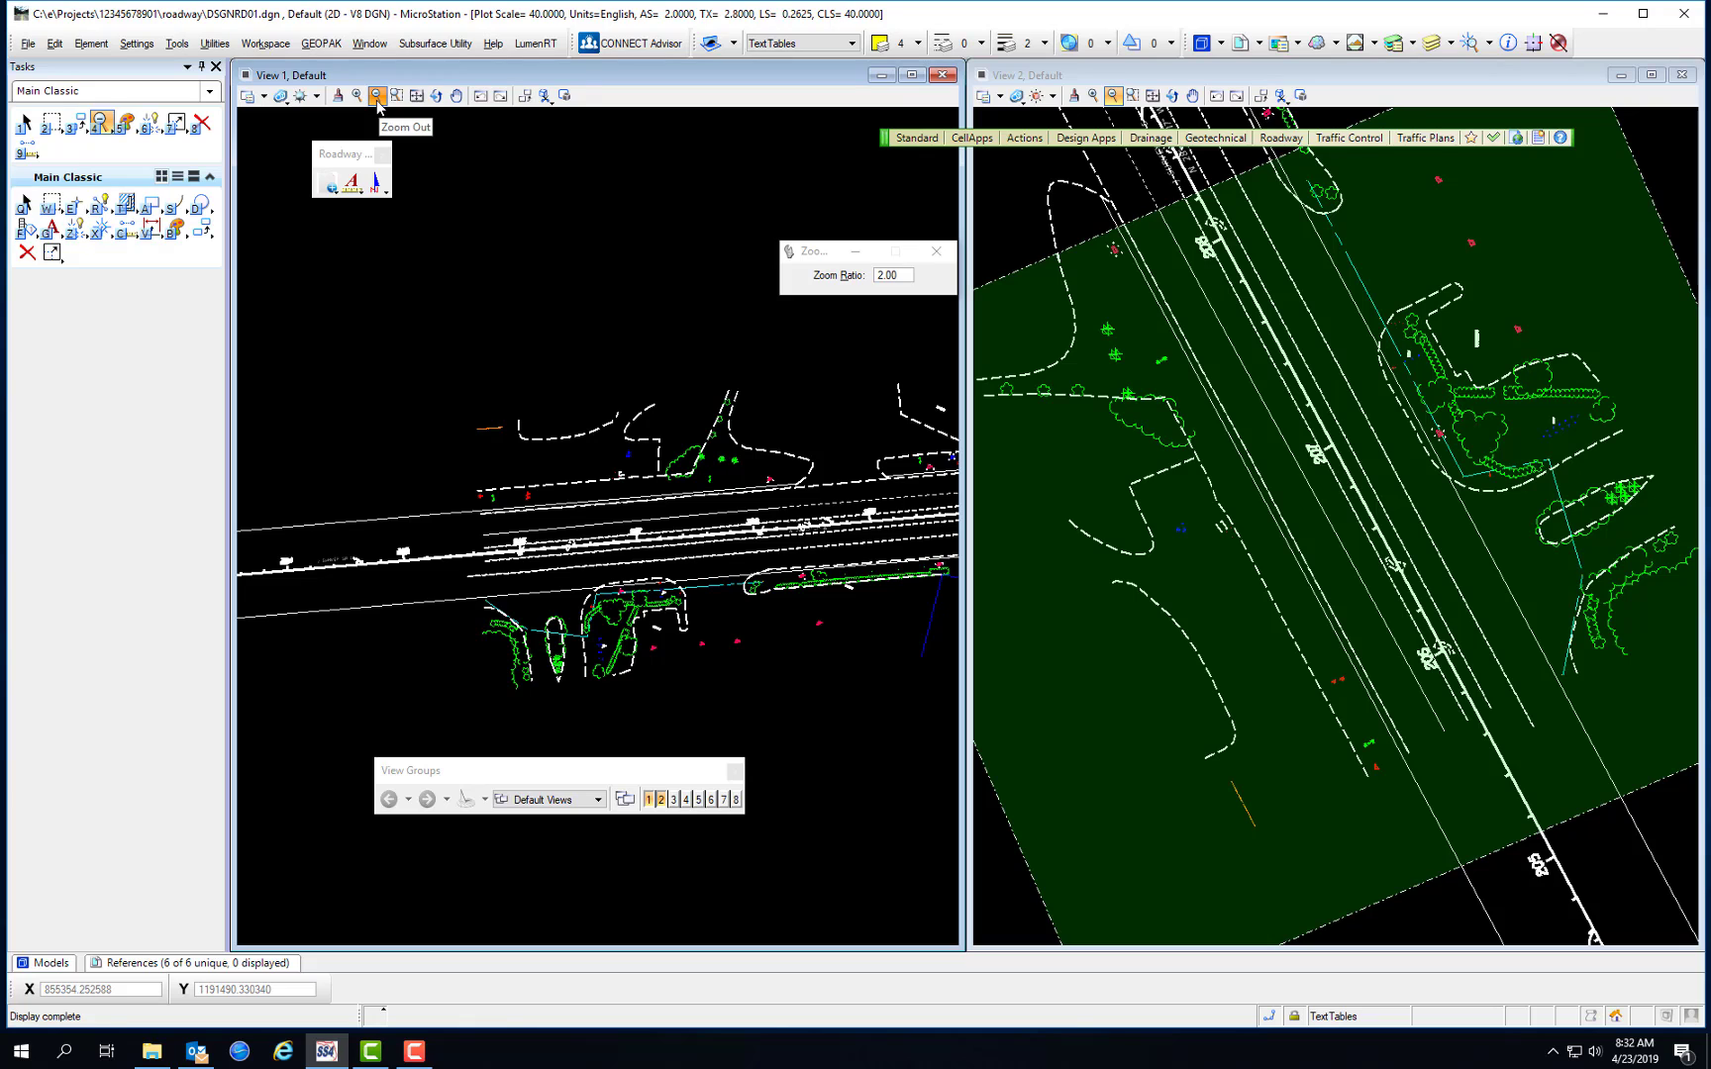
left_click(396, 96)
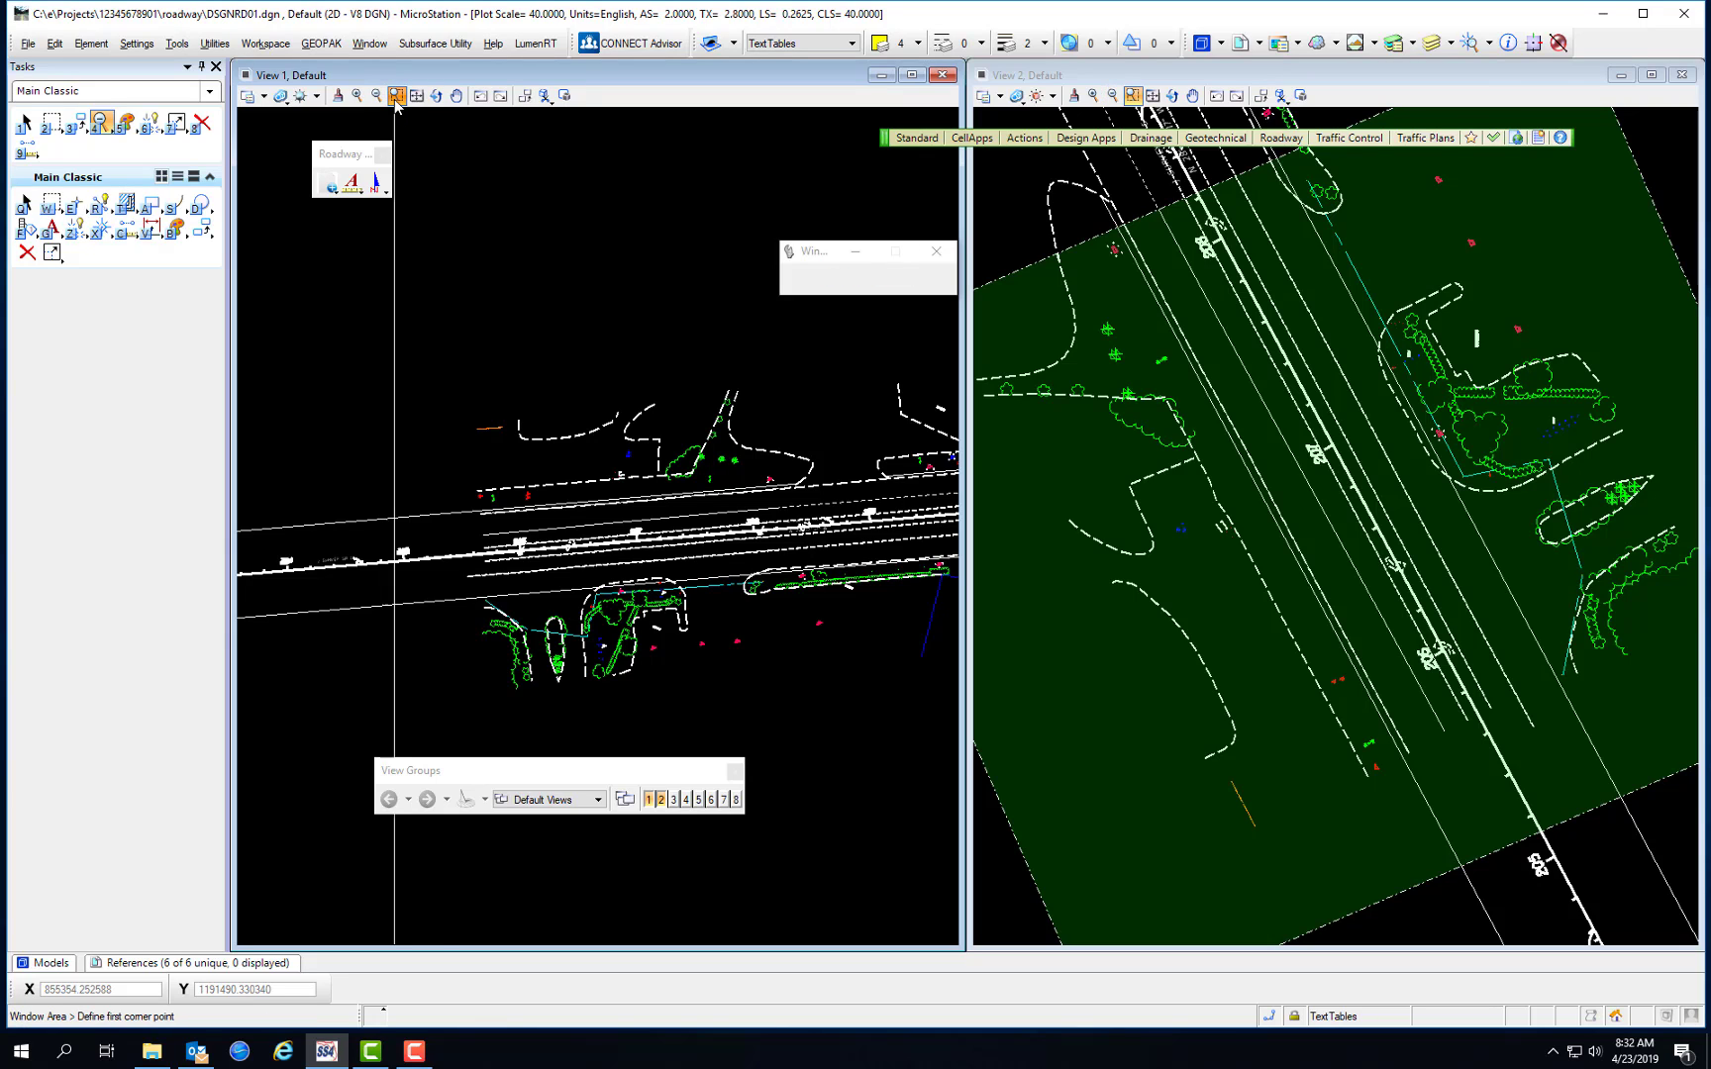
left_click(419, 348)
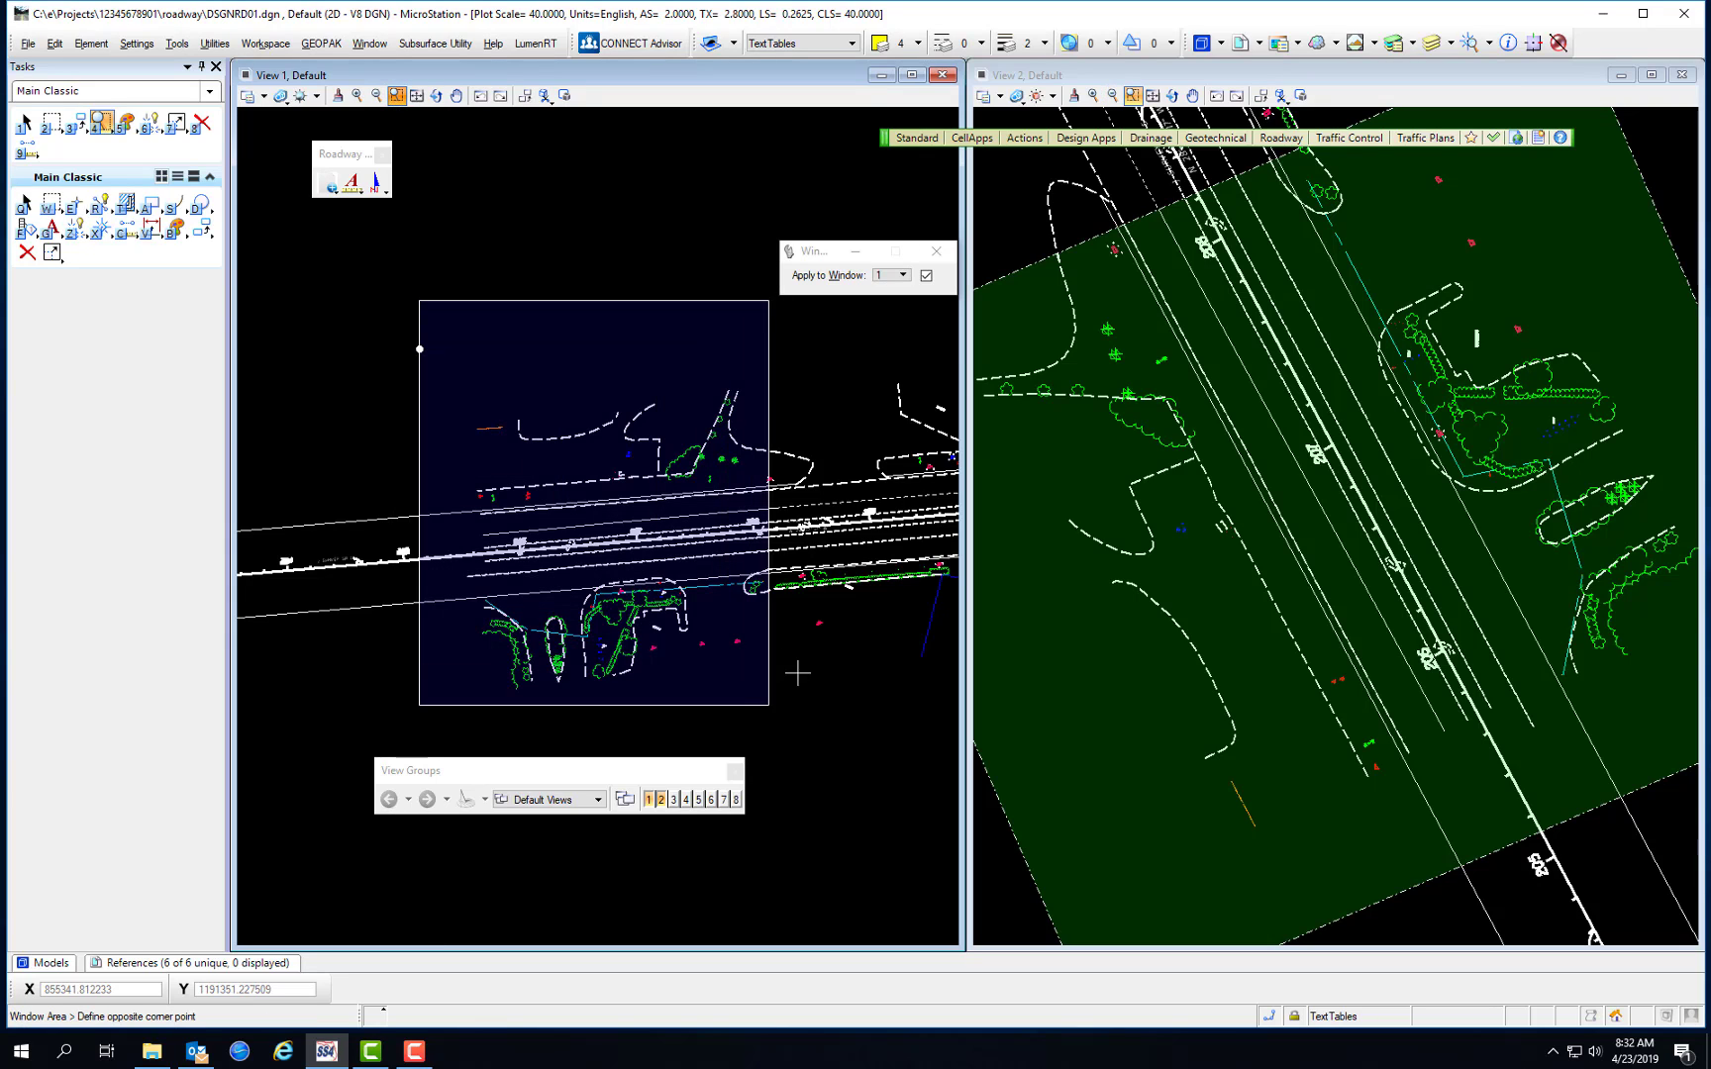
left_click(887, 666)
right_click(836, 643)
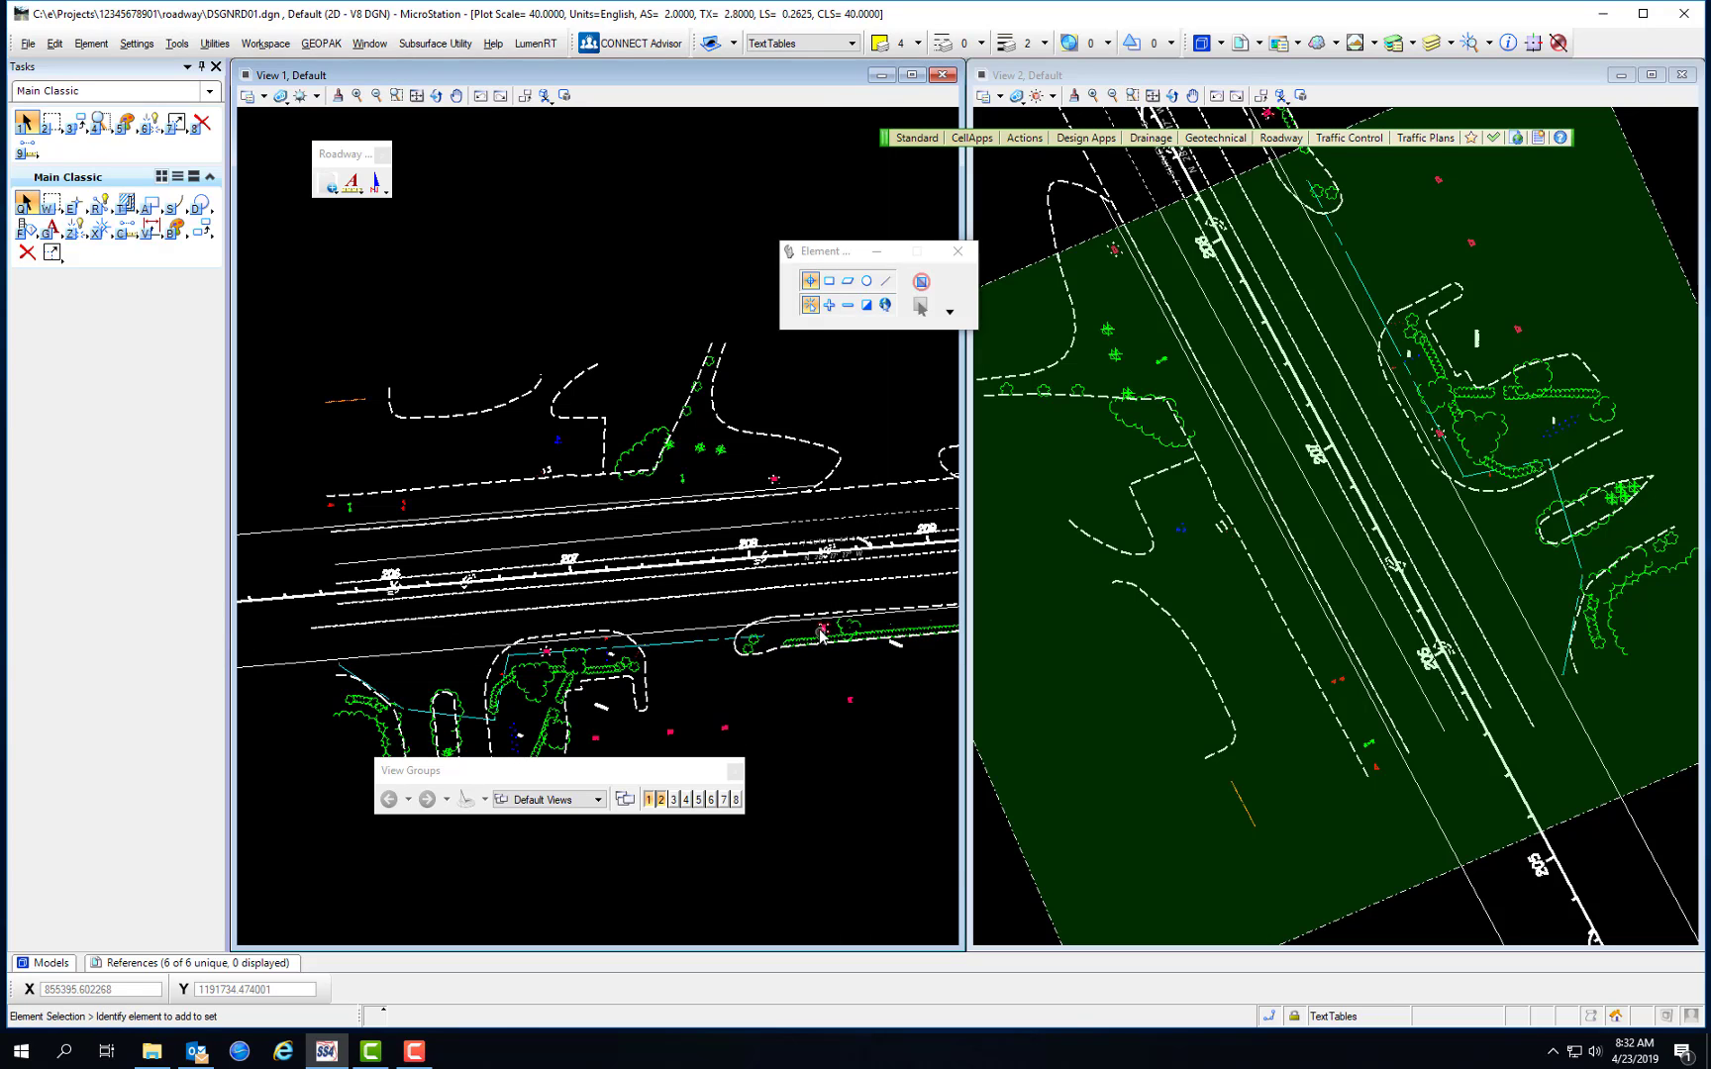
Step: Fit all files in View 1 and check the methods offered by Rotate View, keeping 2 Points
left_click(415, 96)
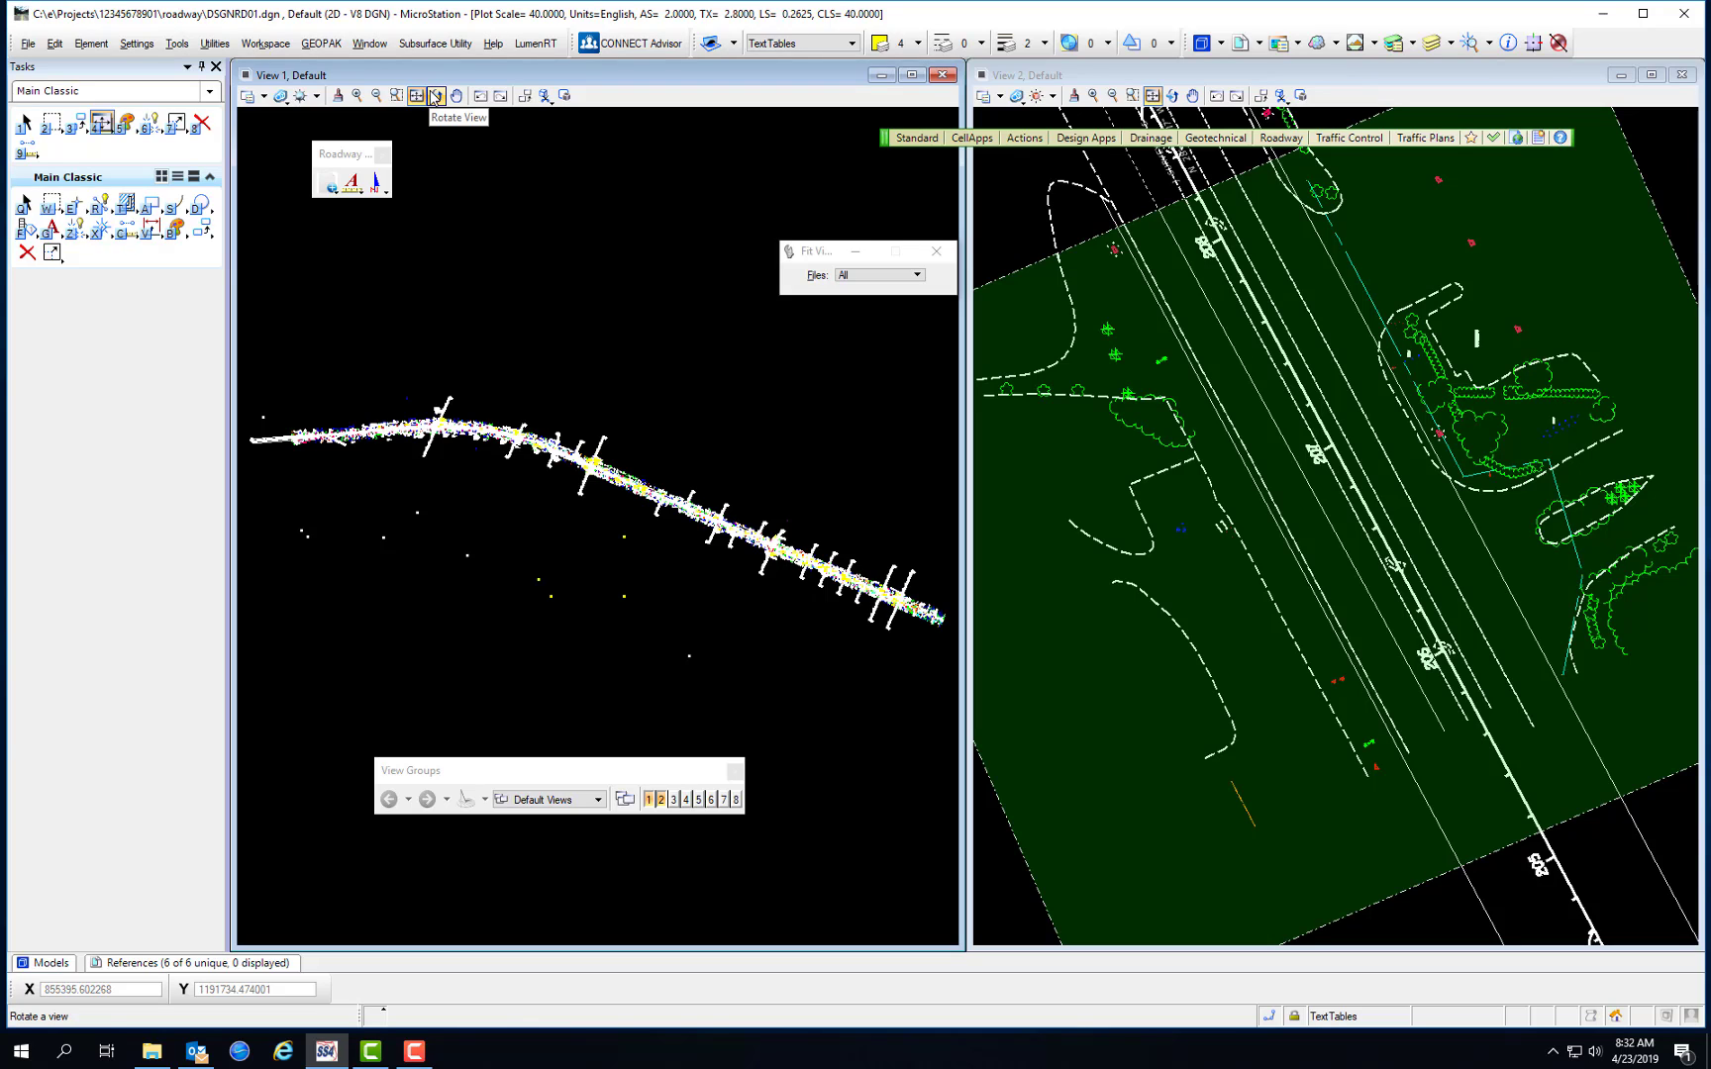
left_click(436, 96)
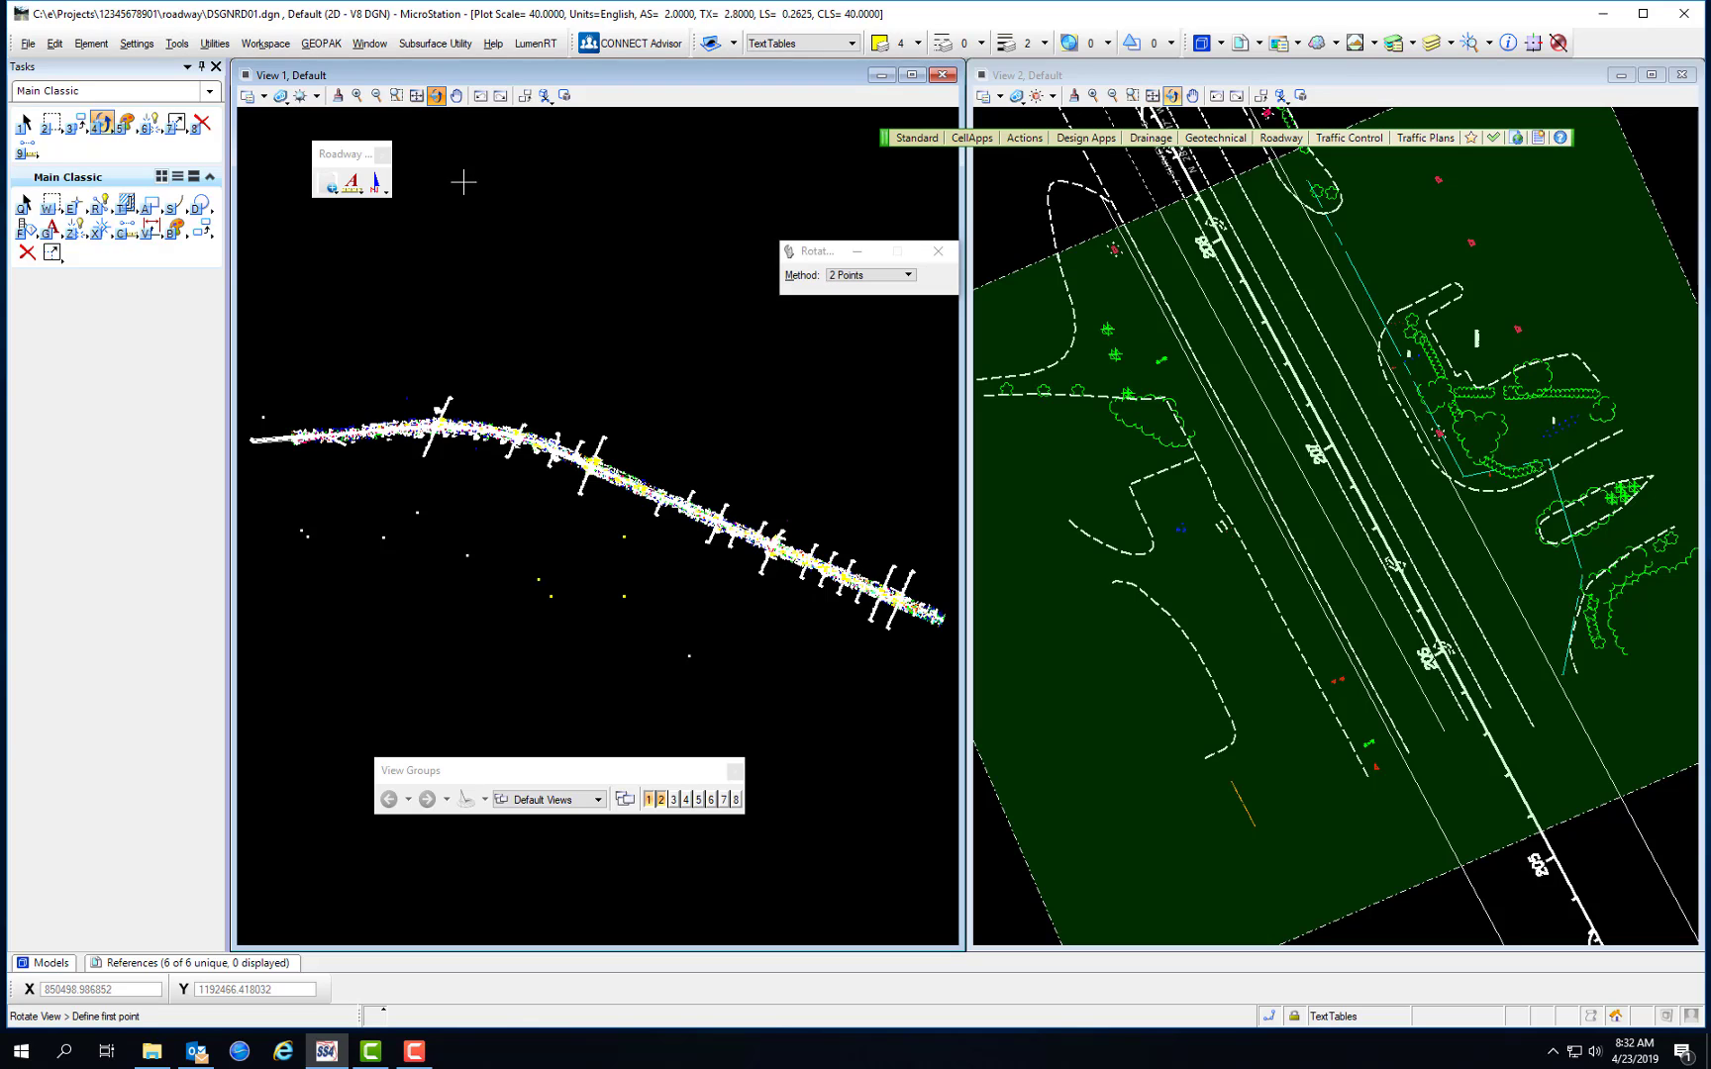
left_click(857, 277)
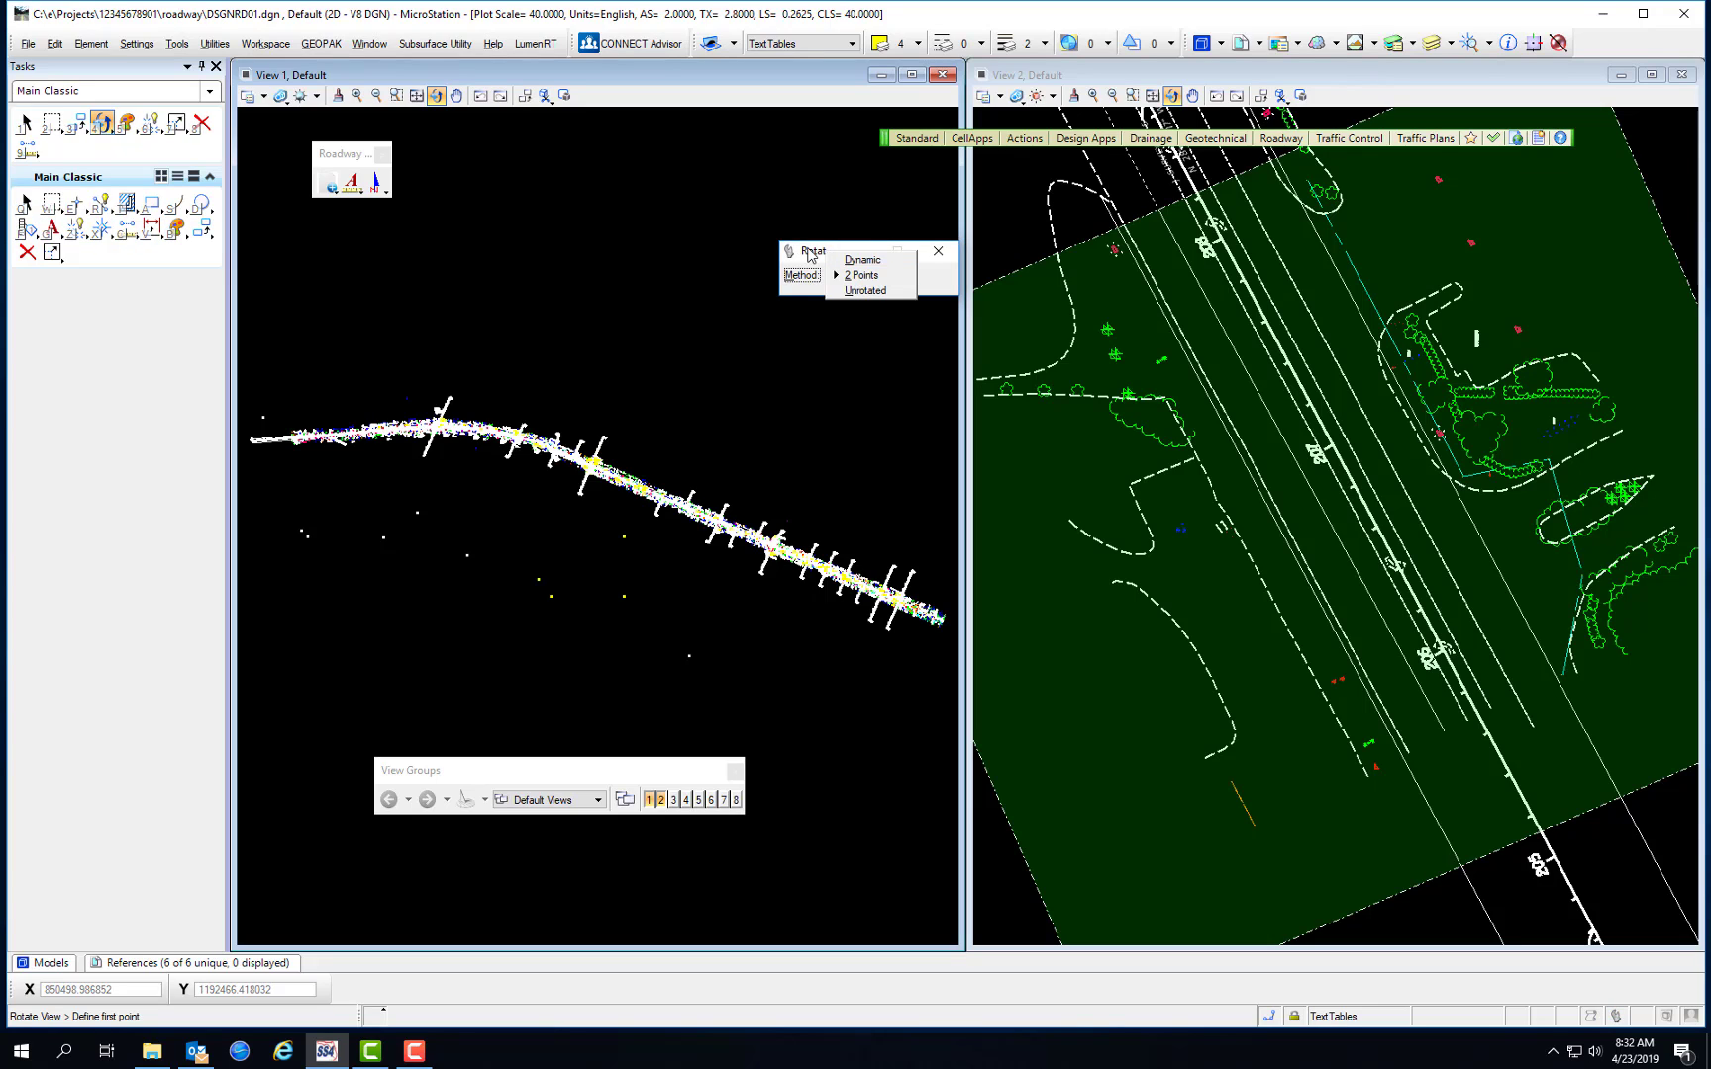
left_click(810, 256)
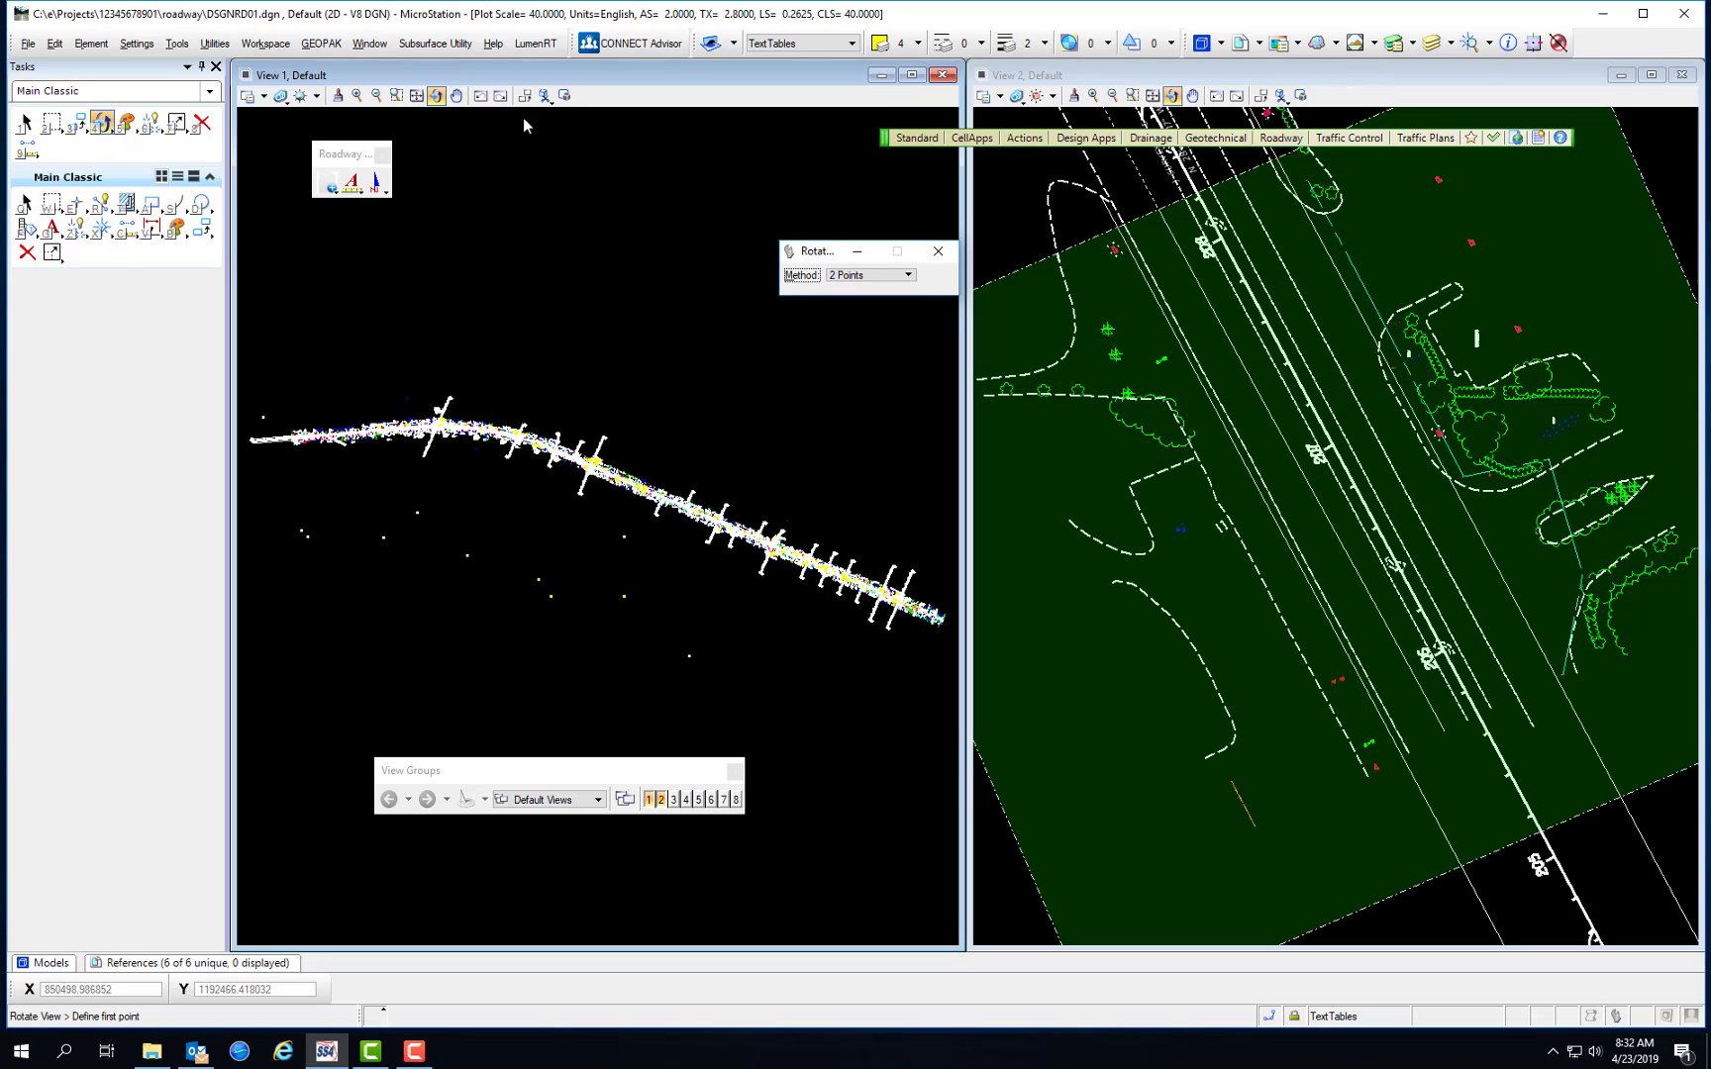
Step: Pan View 1 in several directions to reposition the full roadway alignment within the window
left_click(455, 96)
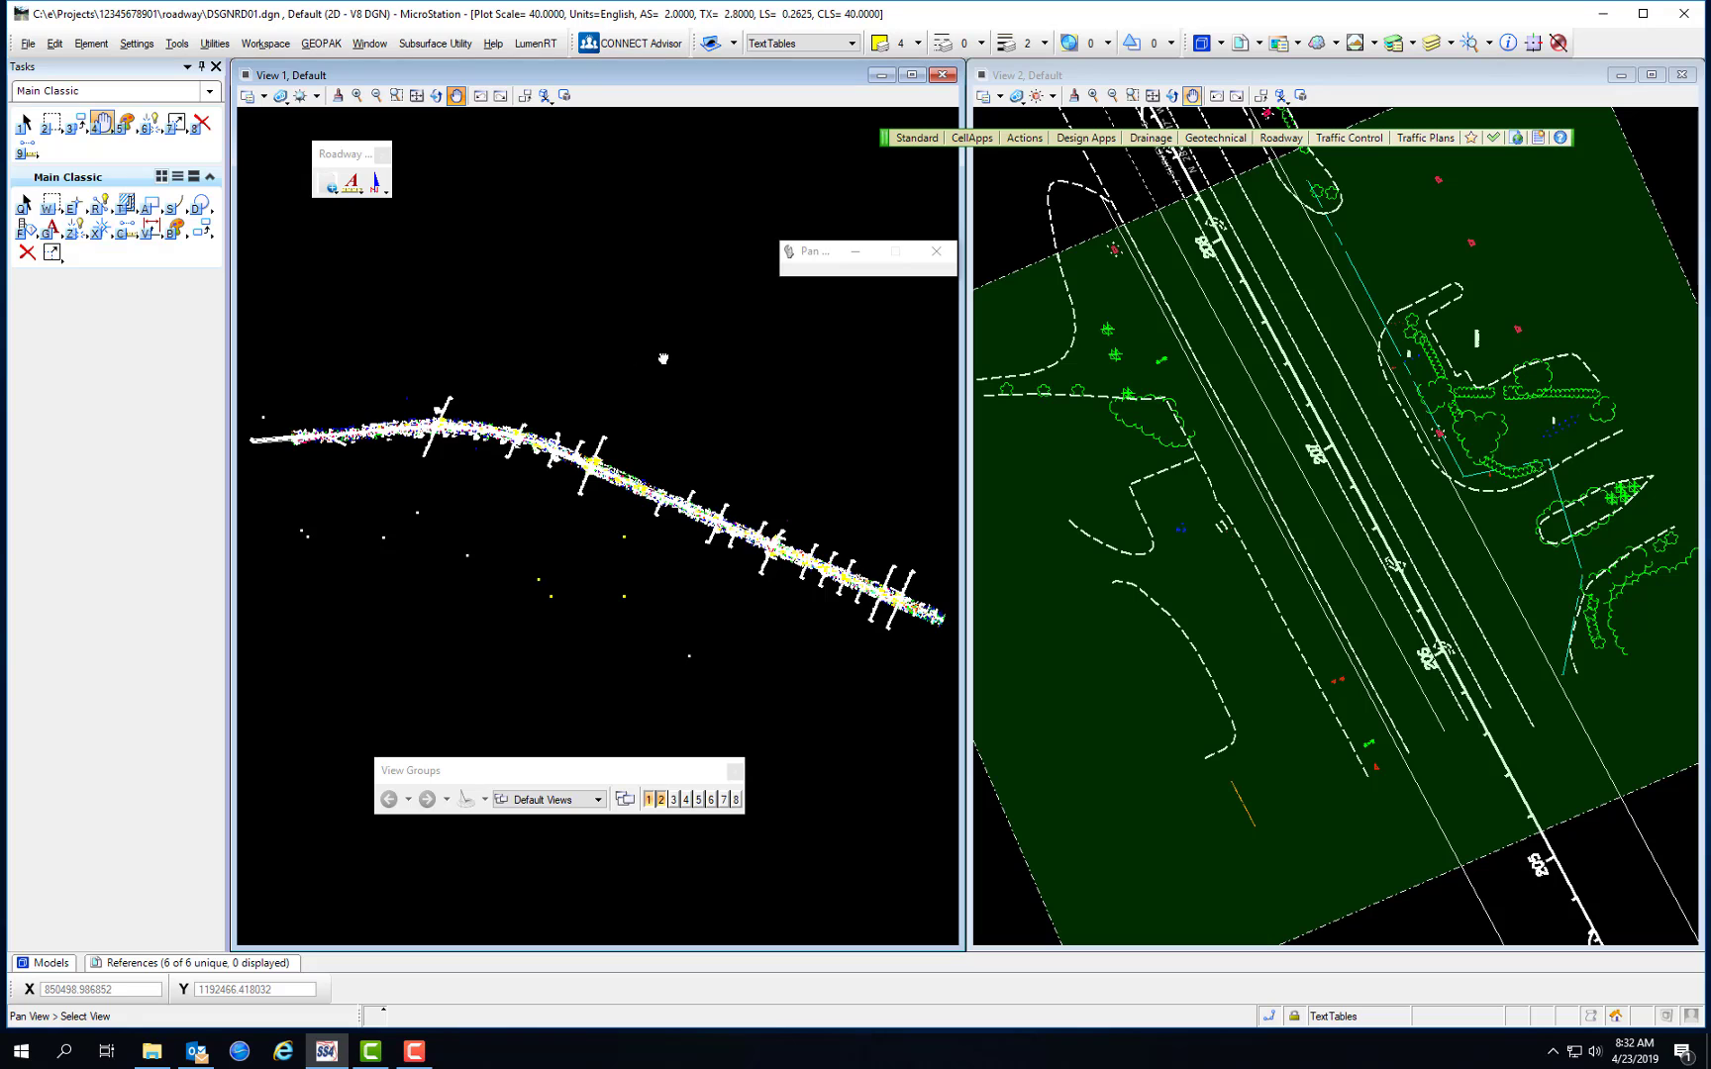
mouse_move(664, 359)
left_mouse_down()
mouse_move(513, 333)
mouse_move(683, 242)
left_mouse_up()
mouse_move(693, 354)
left_mouse_down()
mouse_move(633, 429)
mouse_move(689, 414)
left_mouse_up()
mouse_move(591, 374)
left_mouse_down()
mouse_move(522, 399)
mouse_move(715, 368)
mouse_move(492, 372)
mouse_move(721, 416)
left_mouse_up()
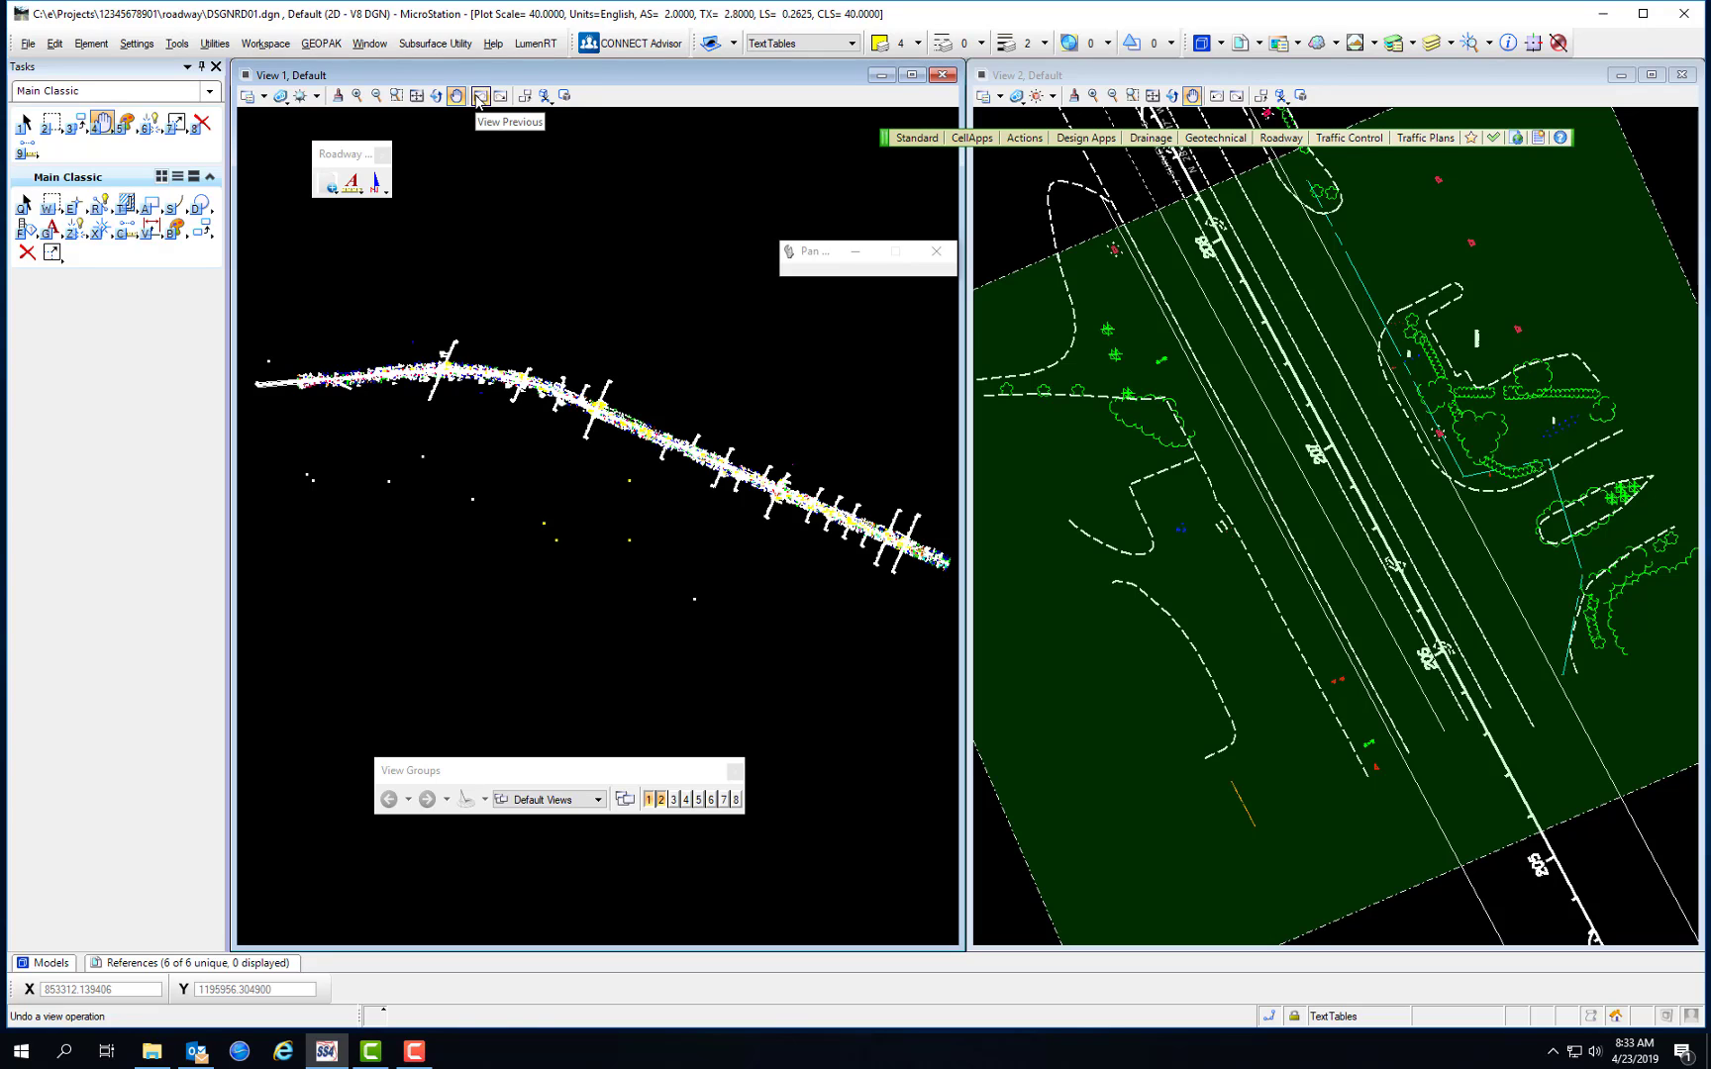
Step: Undo the latest view change in View 1 with View Previous and restore it with View Next
left_click(479, 96)
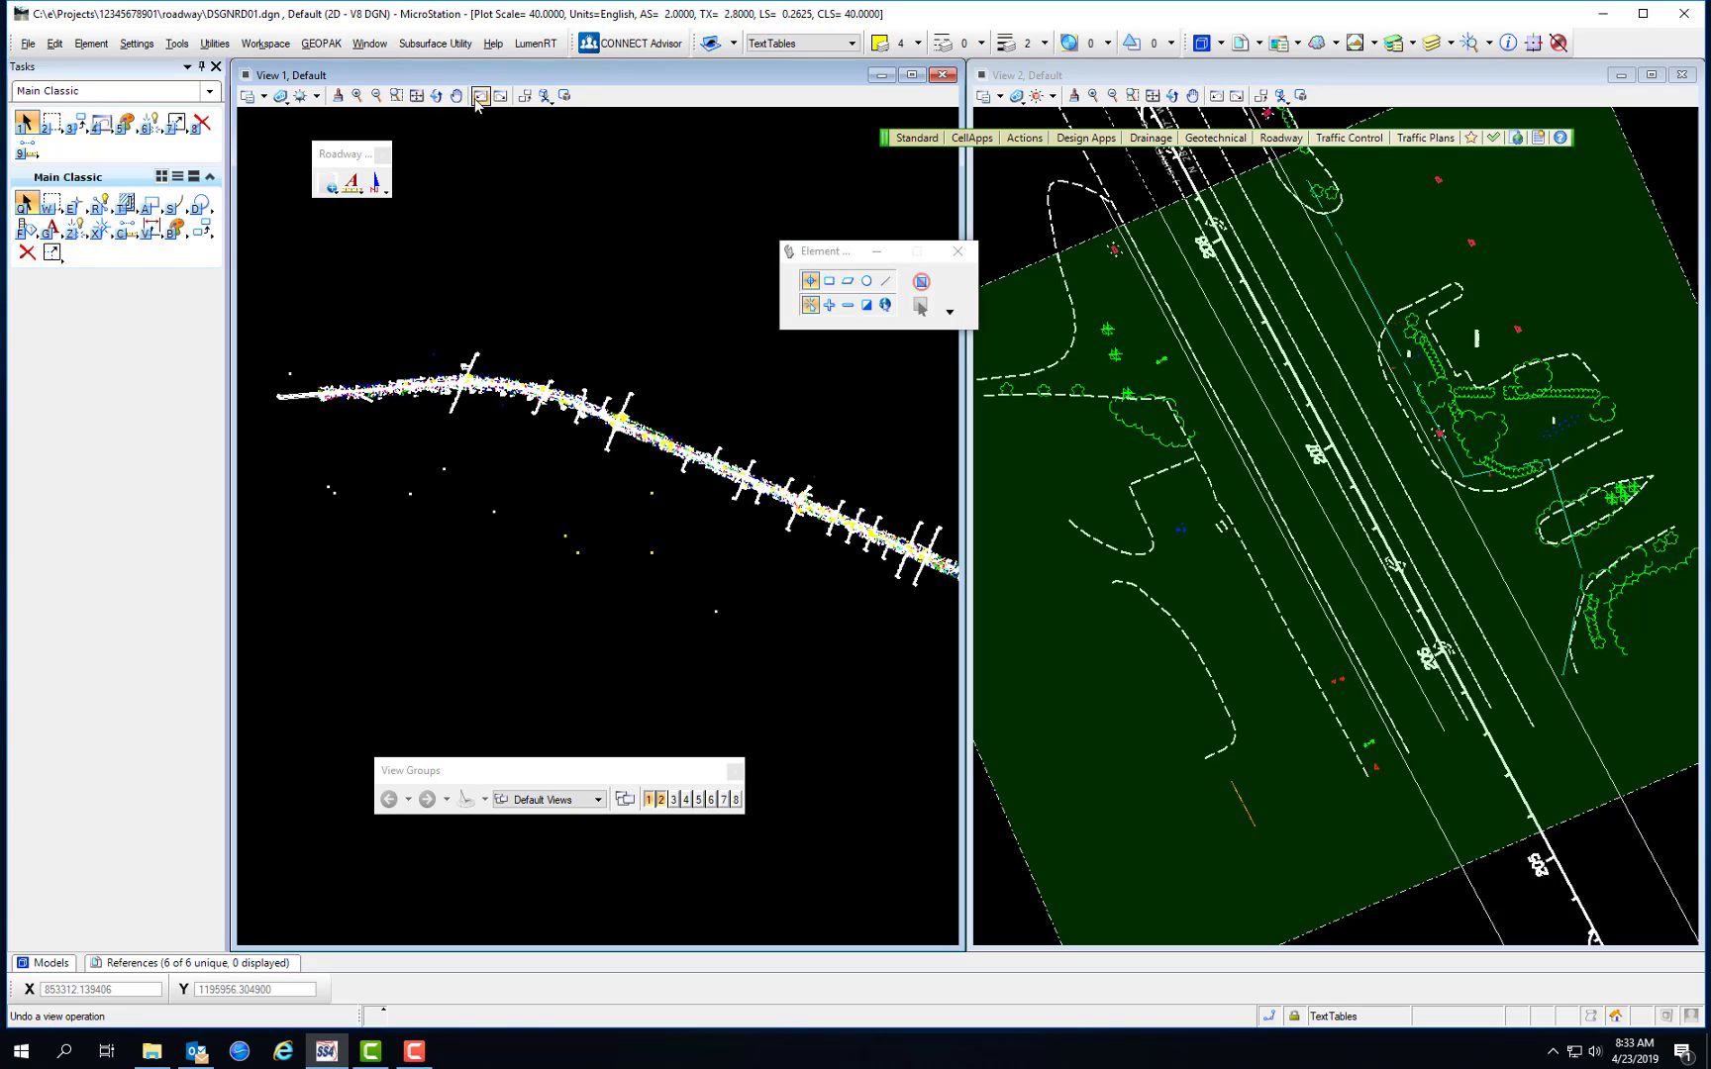
left_click(479, 96)
left_click(499, 96)
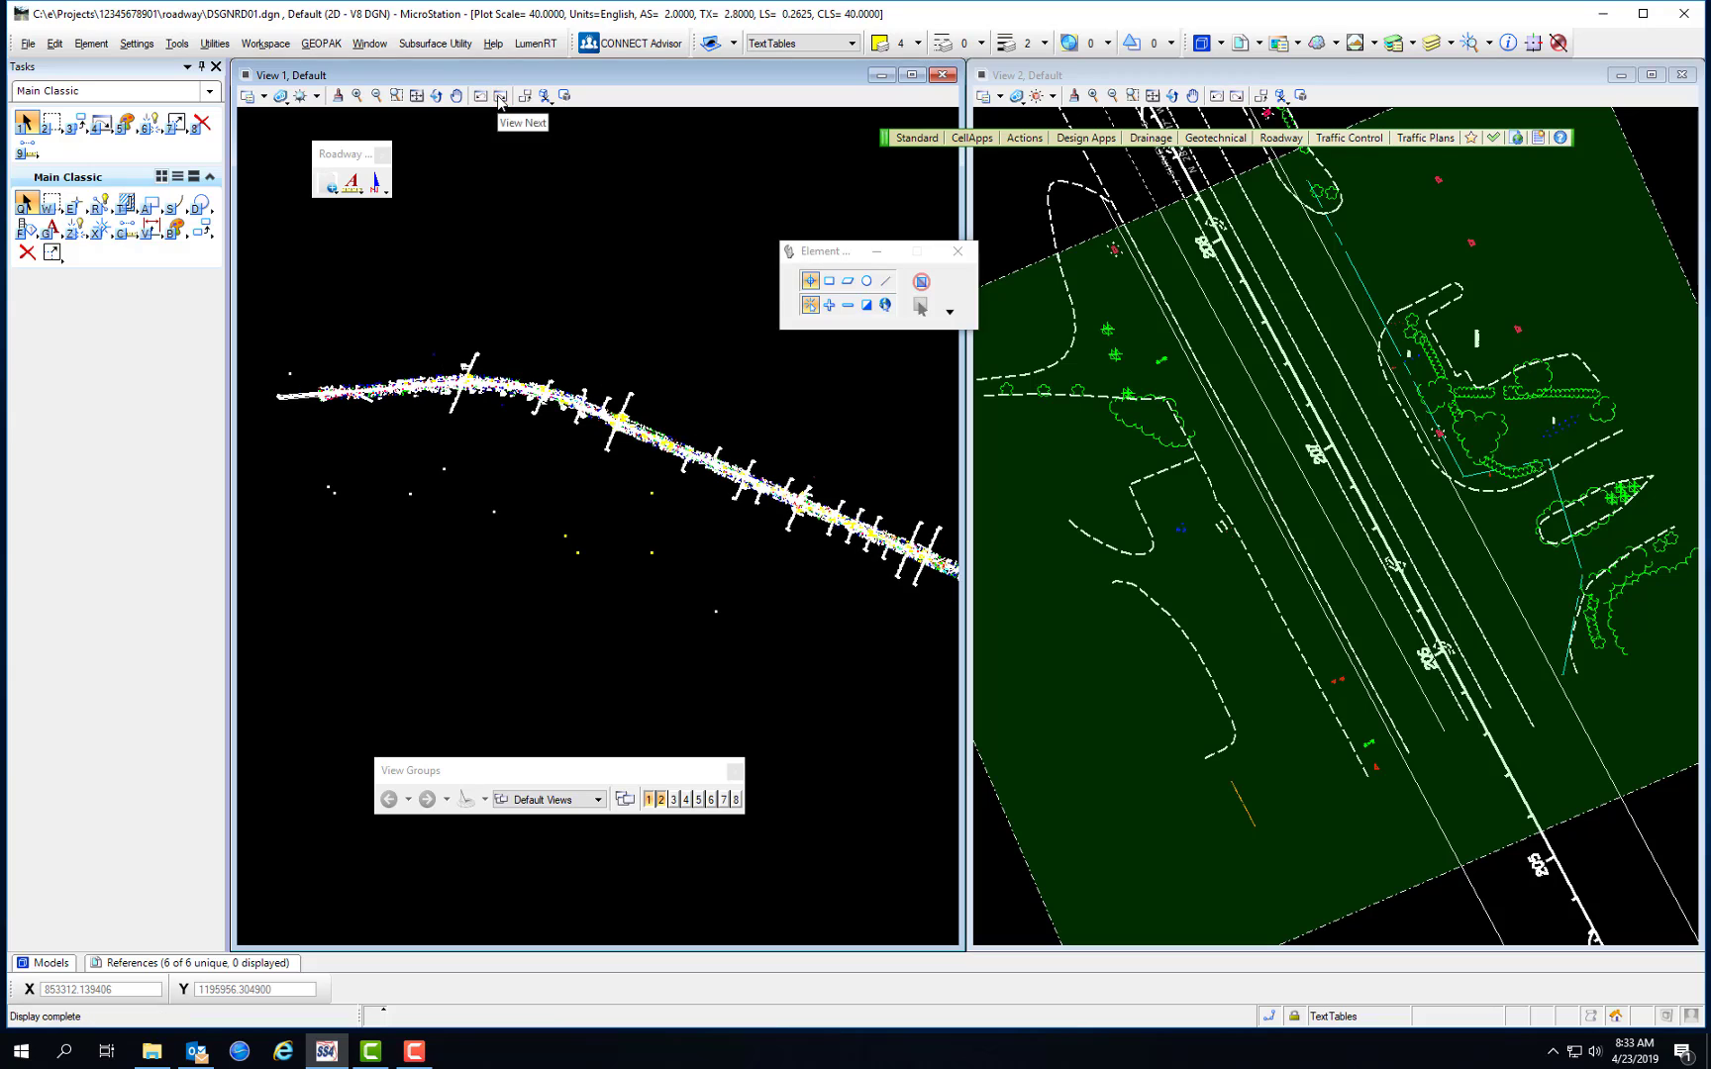
left_click(499, 96)
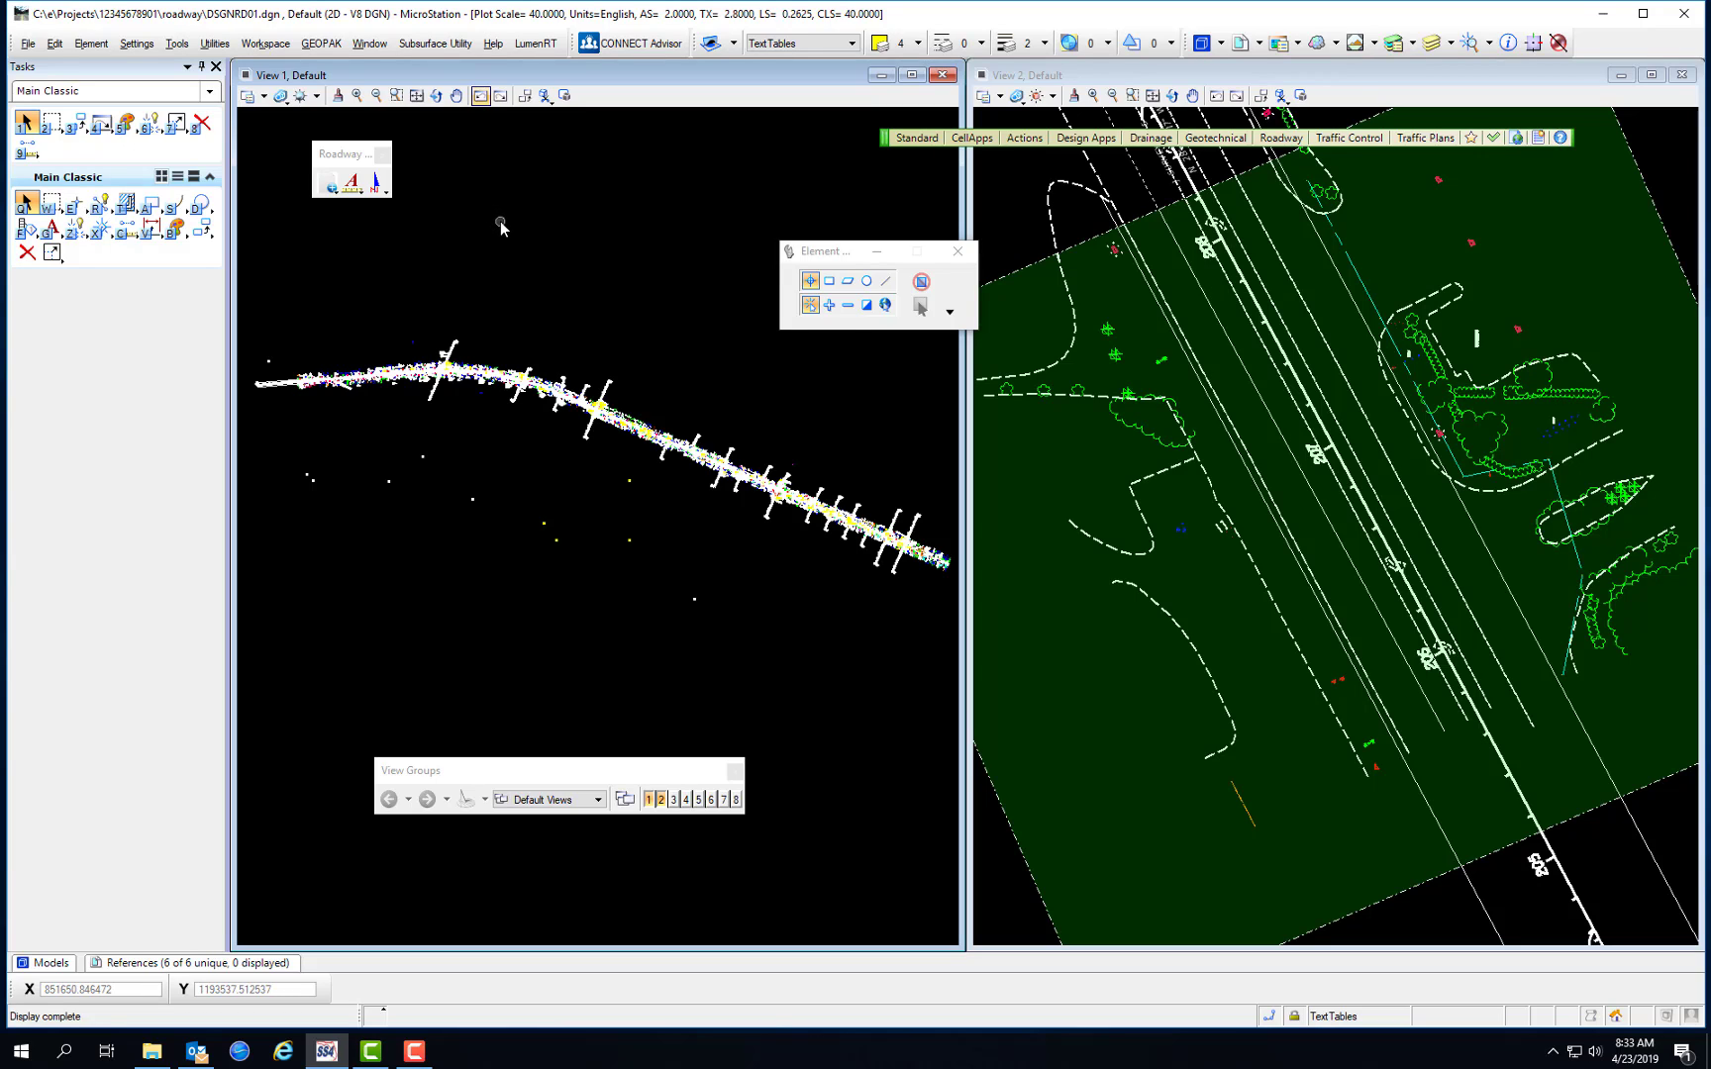
left_click(502, 96)
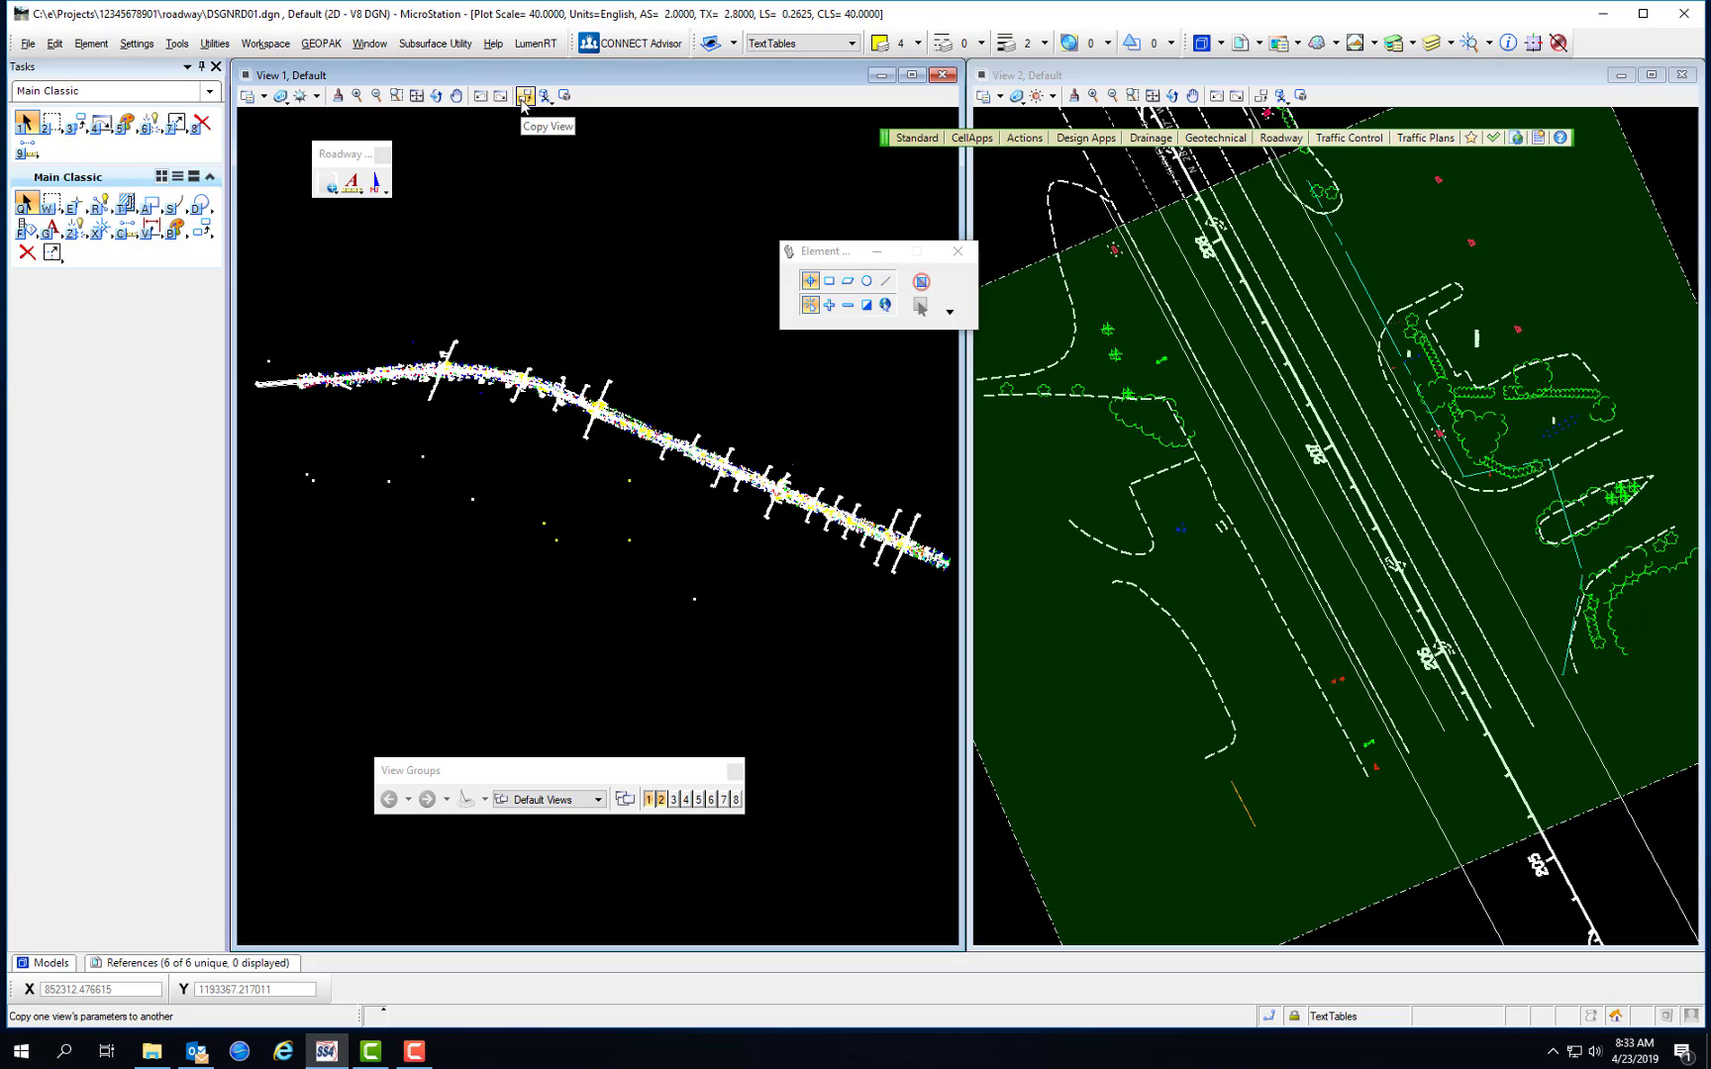
Step: Copy the display of View 1 to View 2 with Copy View
left_click(524, 97)
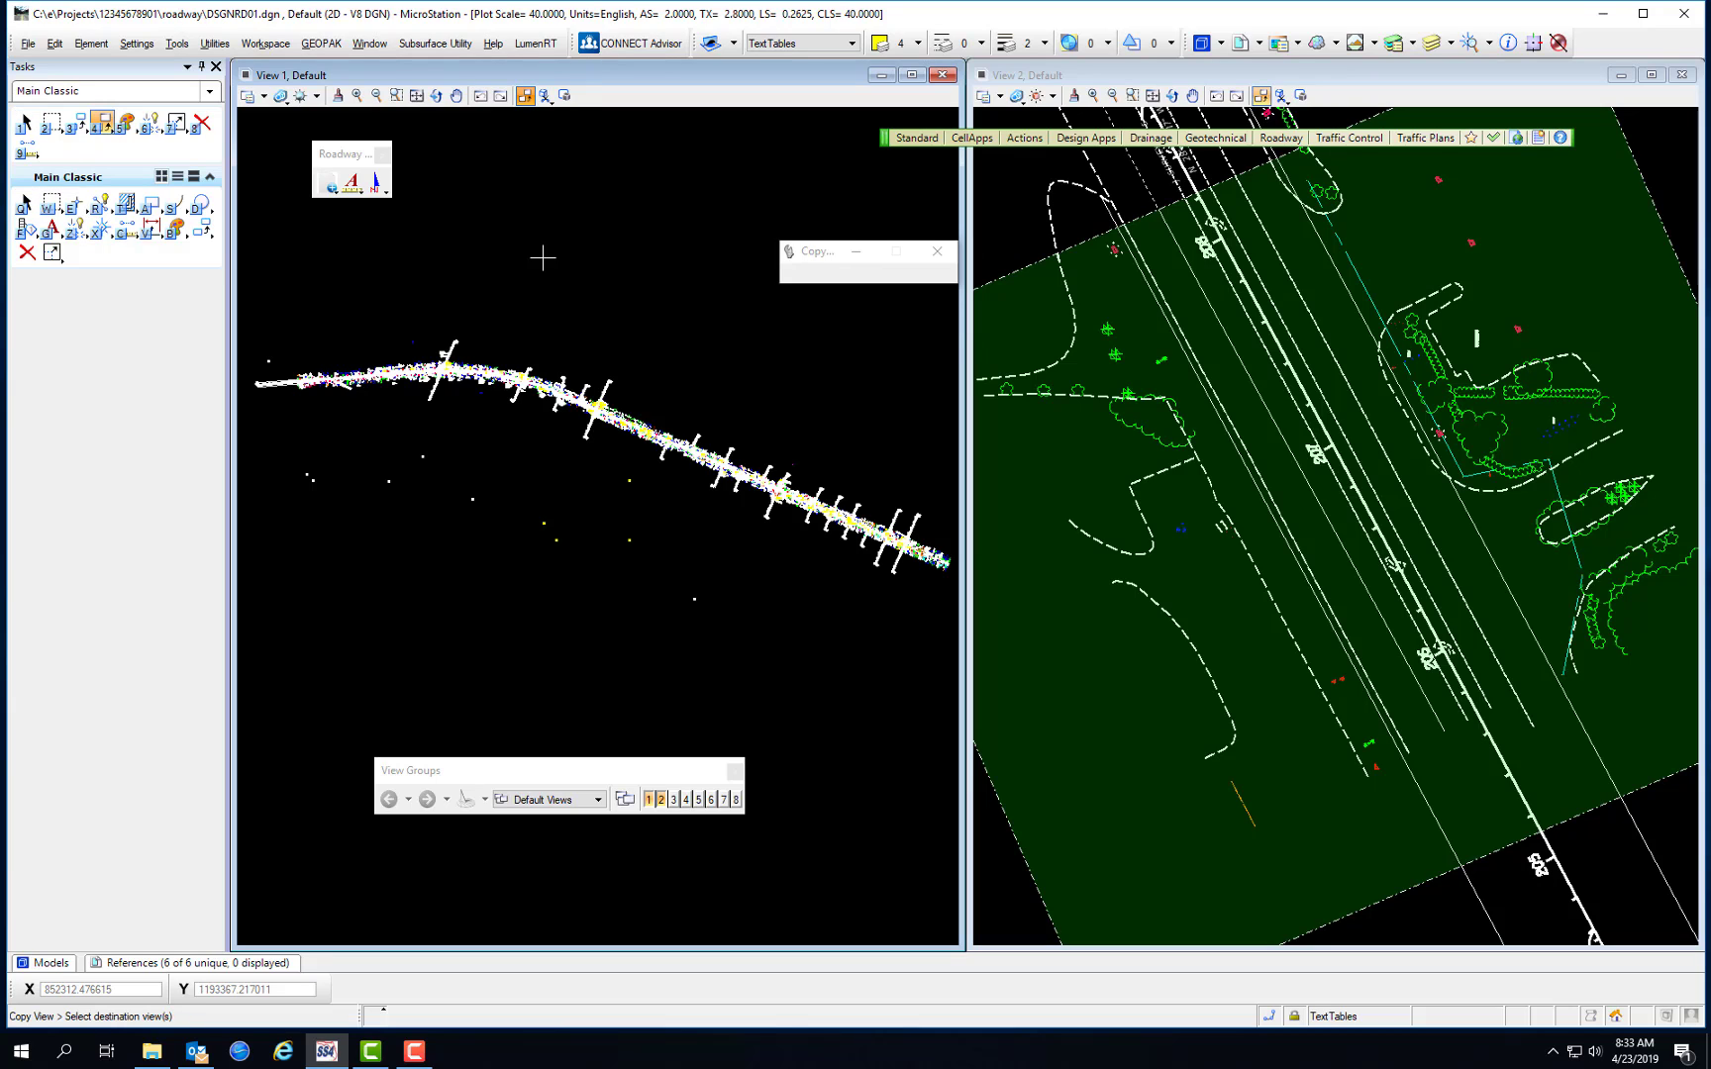
left_click(1022, 206)
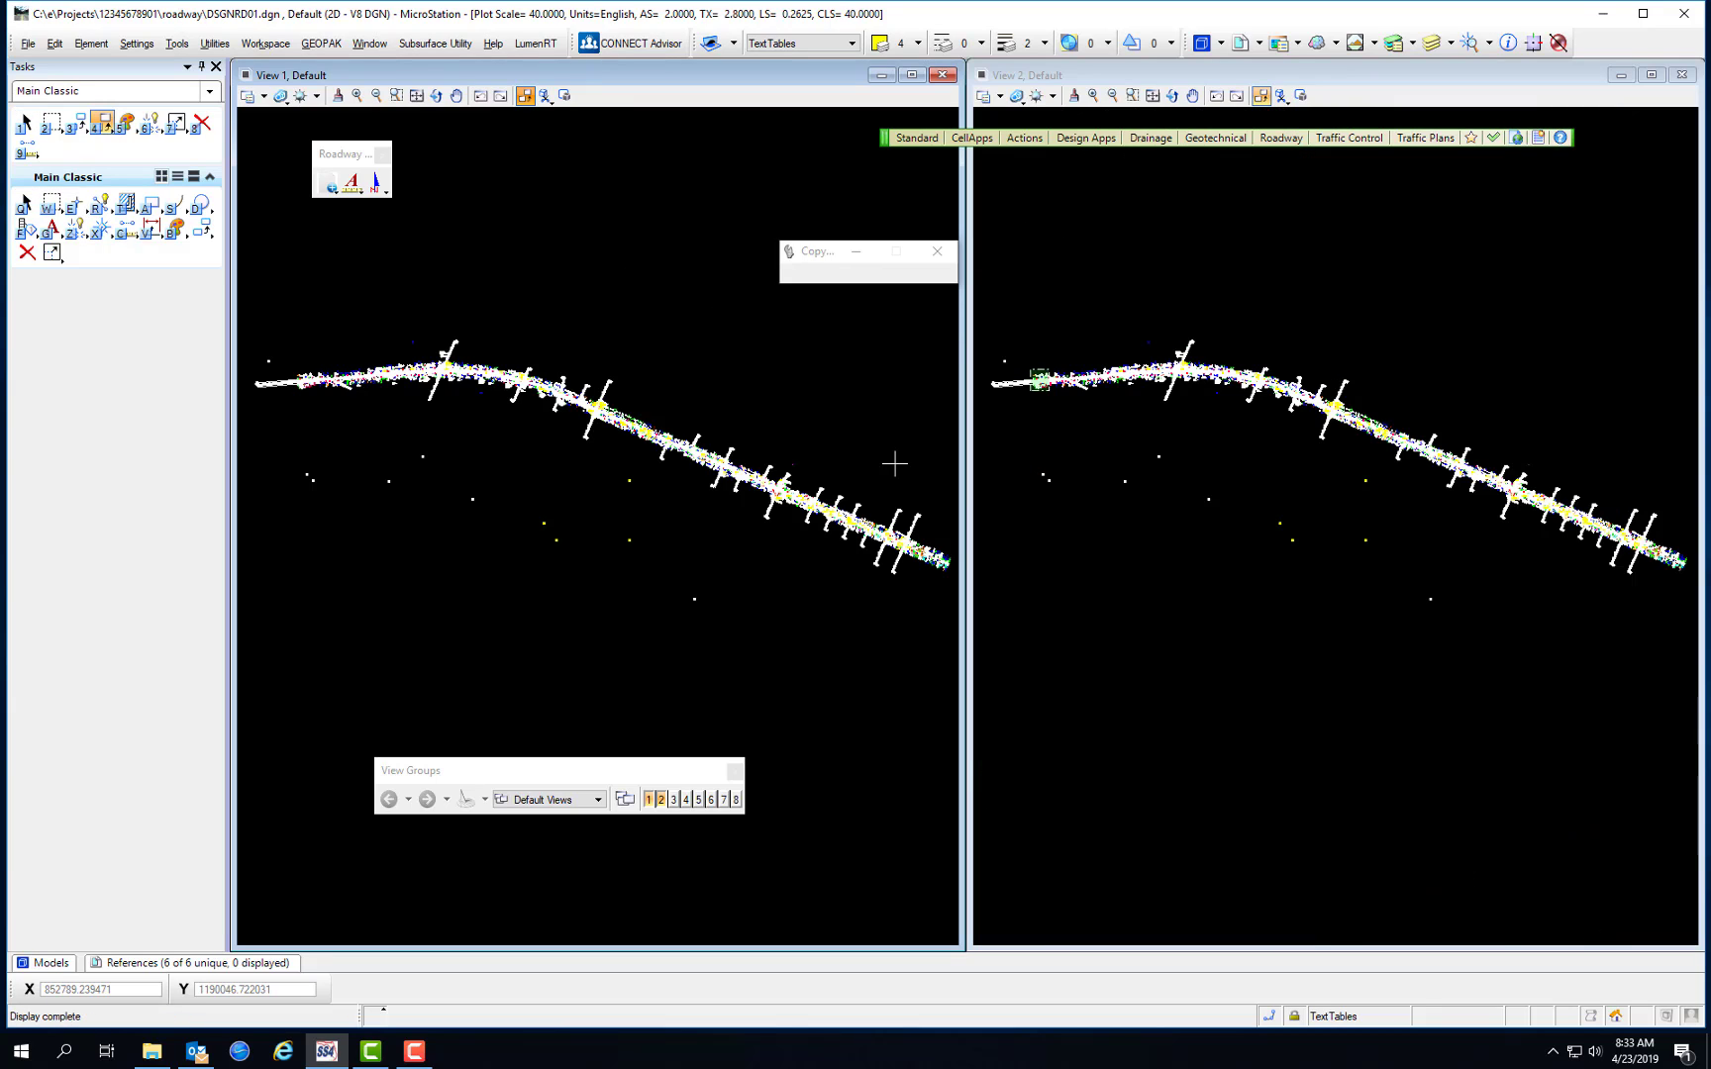
Step: Open the View Attributes and check the view numbers offered, keeping View 1
right_click(614, 250)
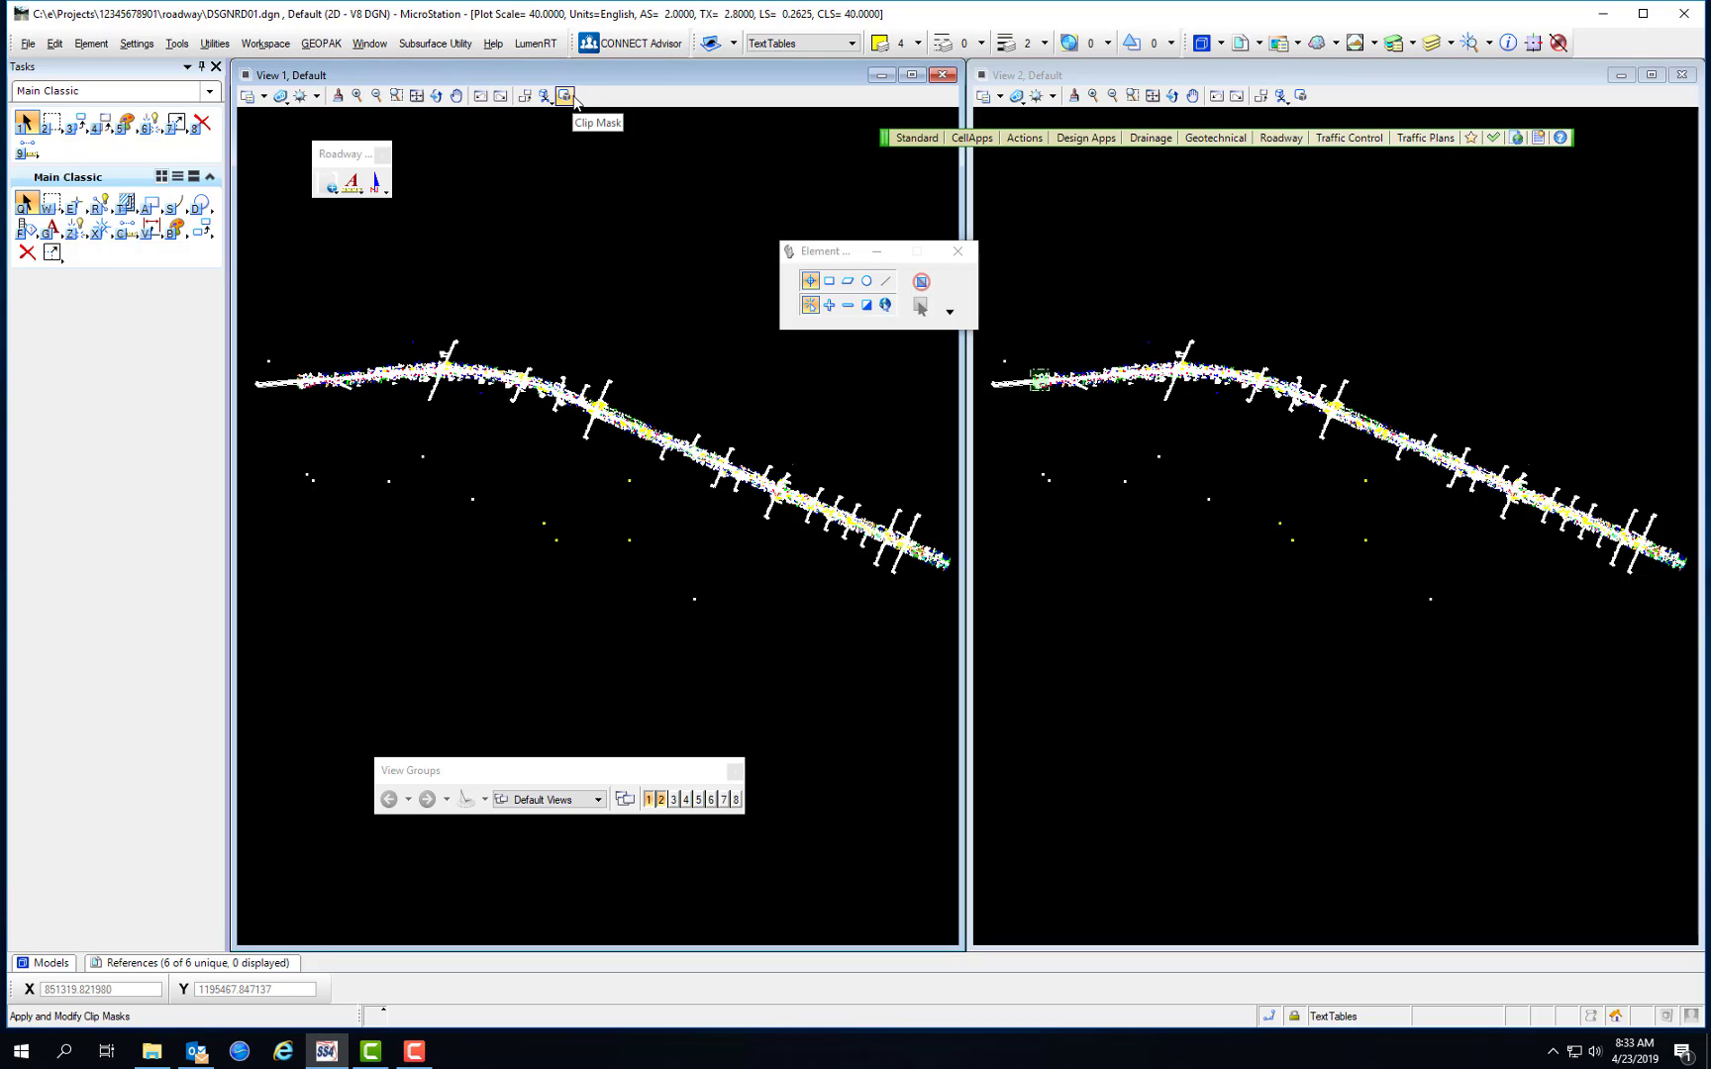
key("ctrl+b")
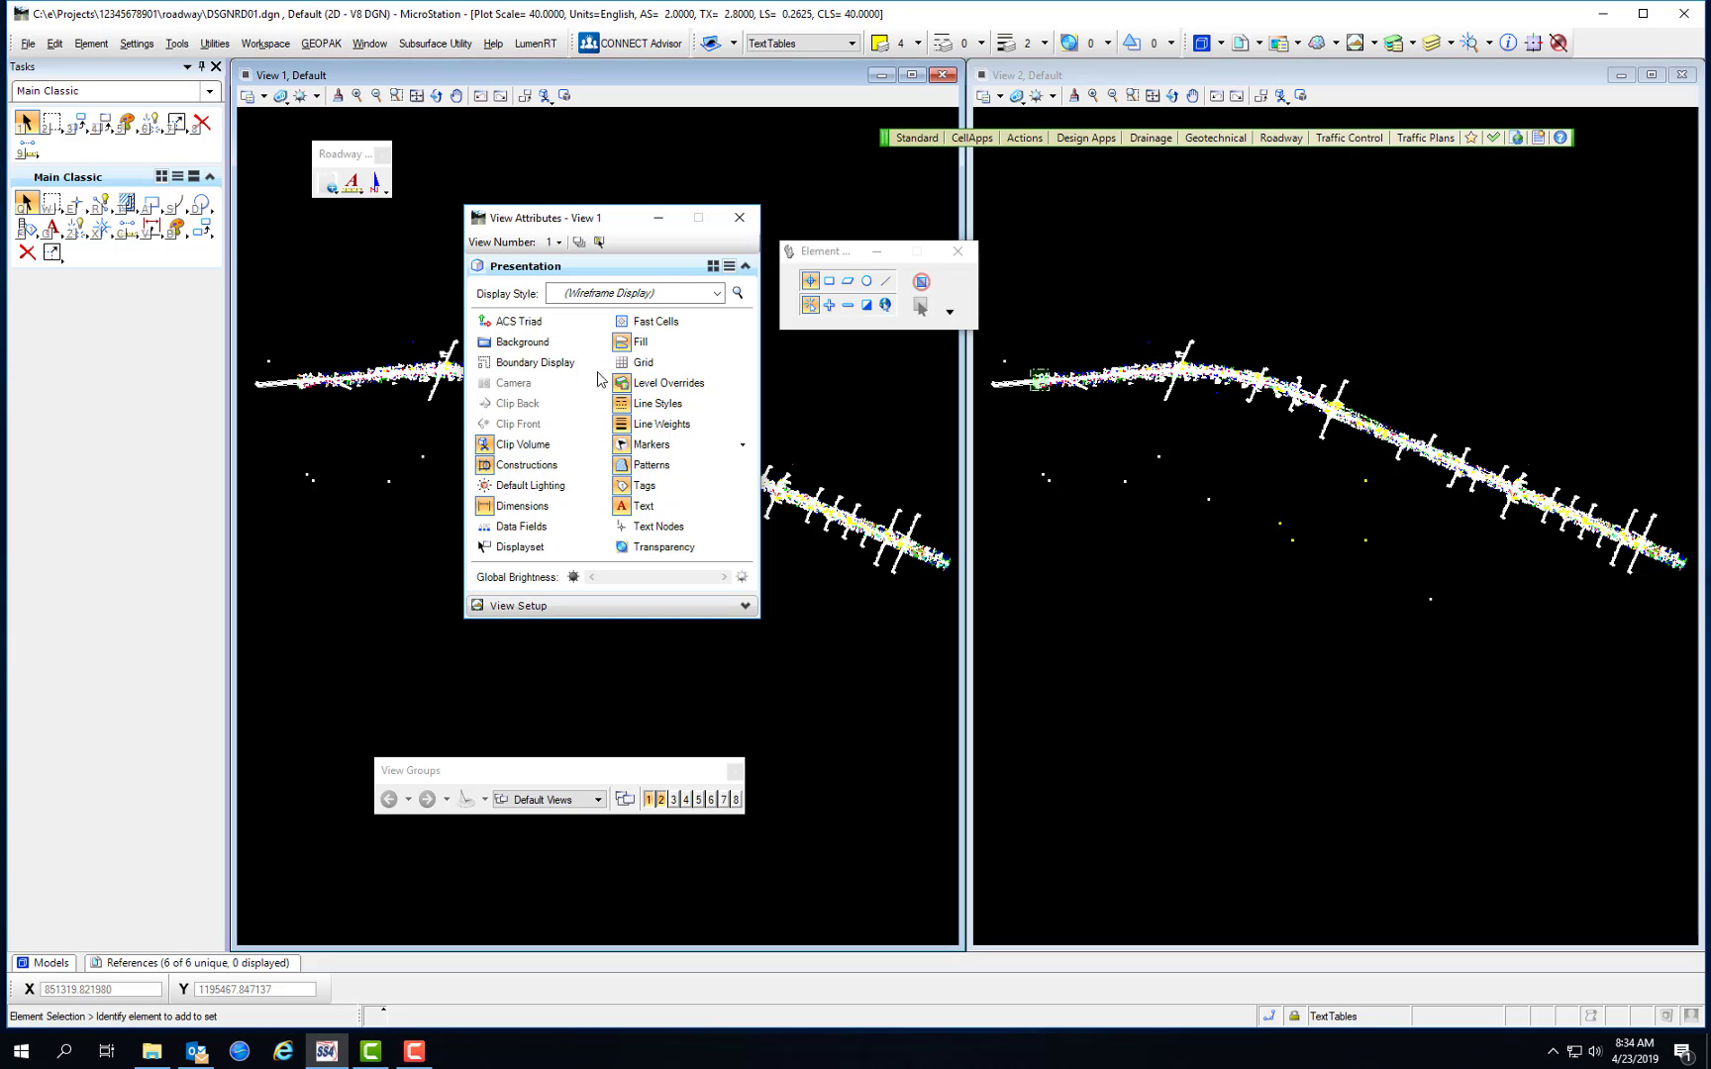
left_click(555, 243)
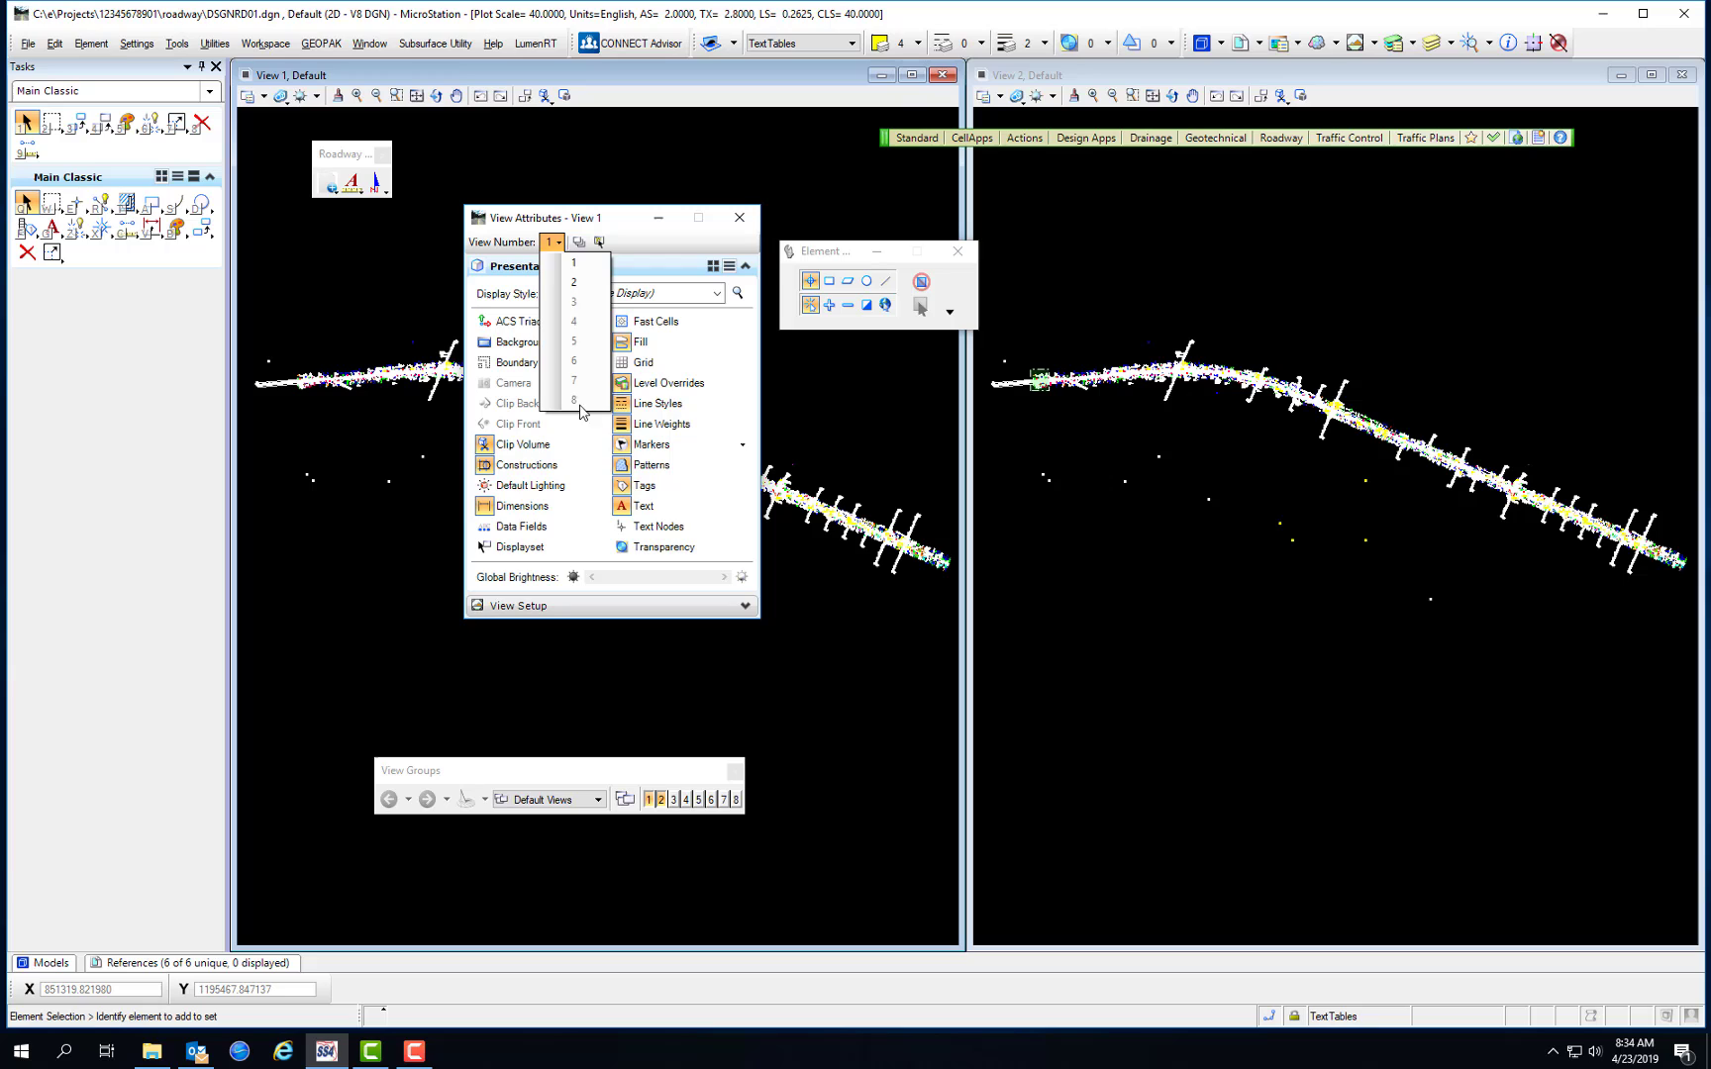
left_click(573, 263)
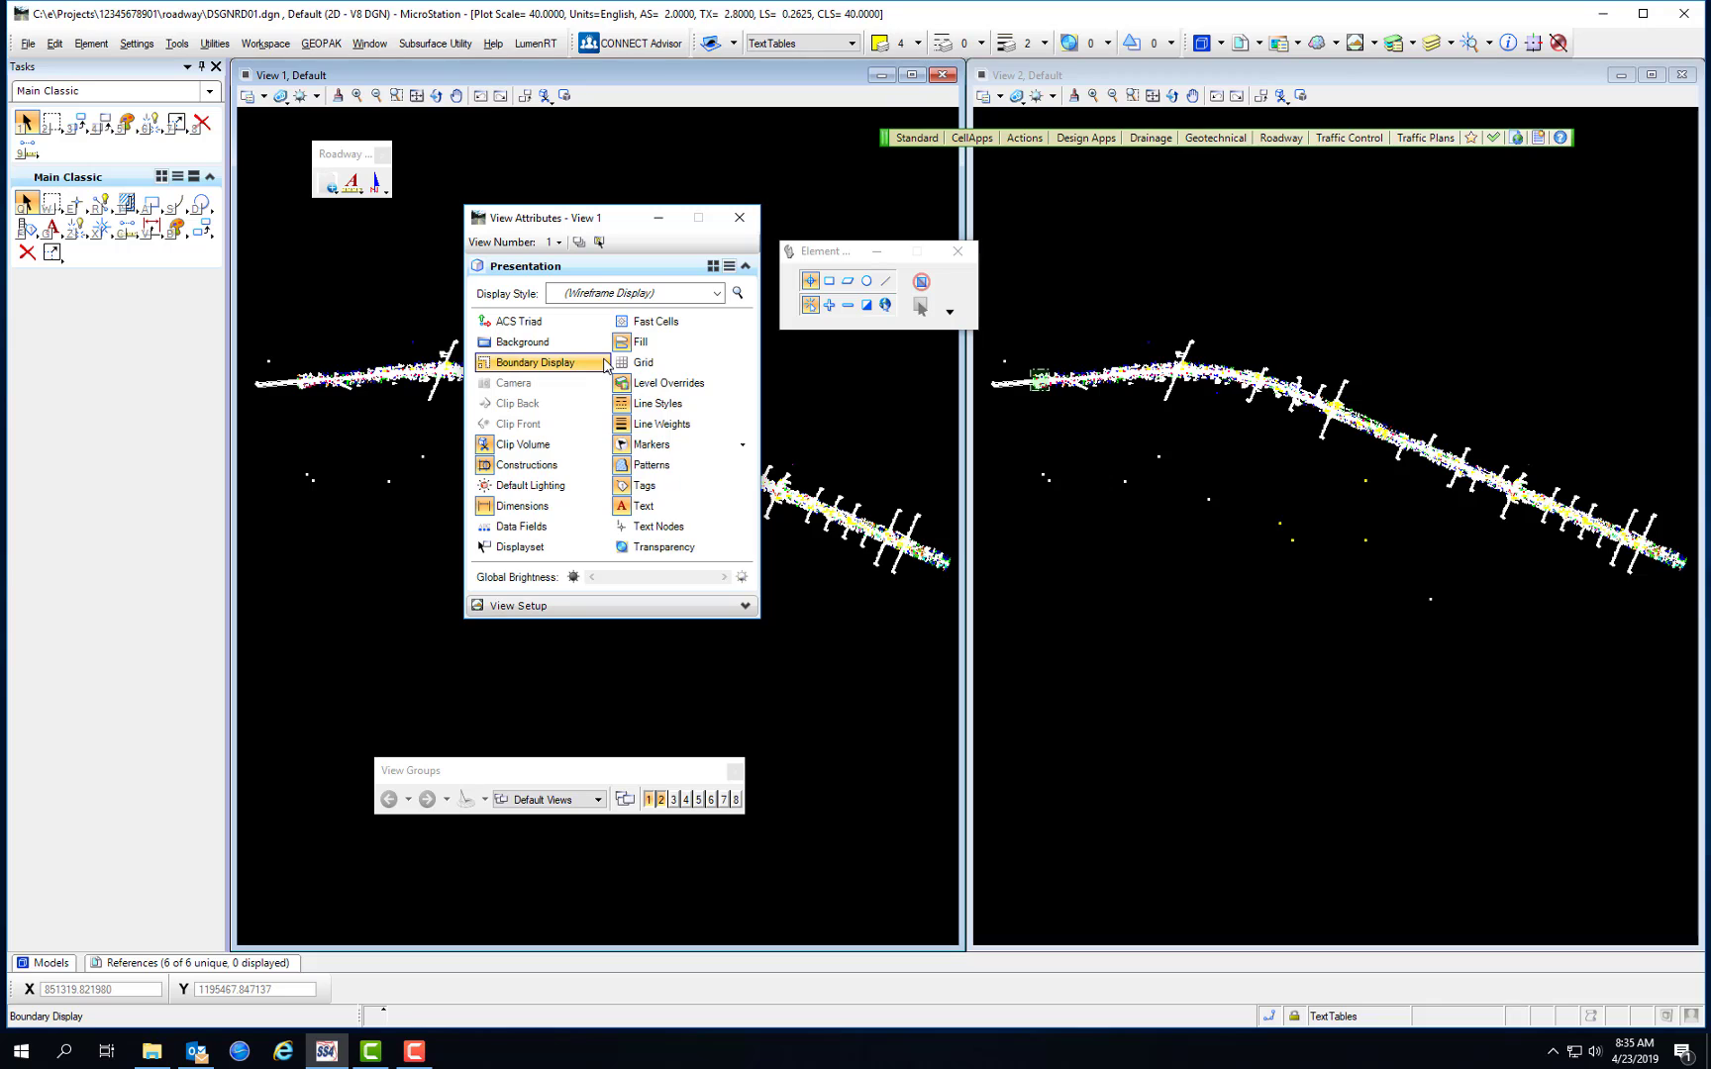
left_click(136, 43)
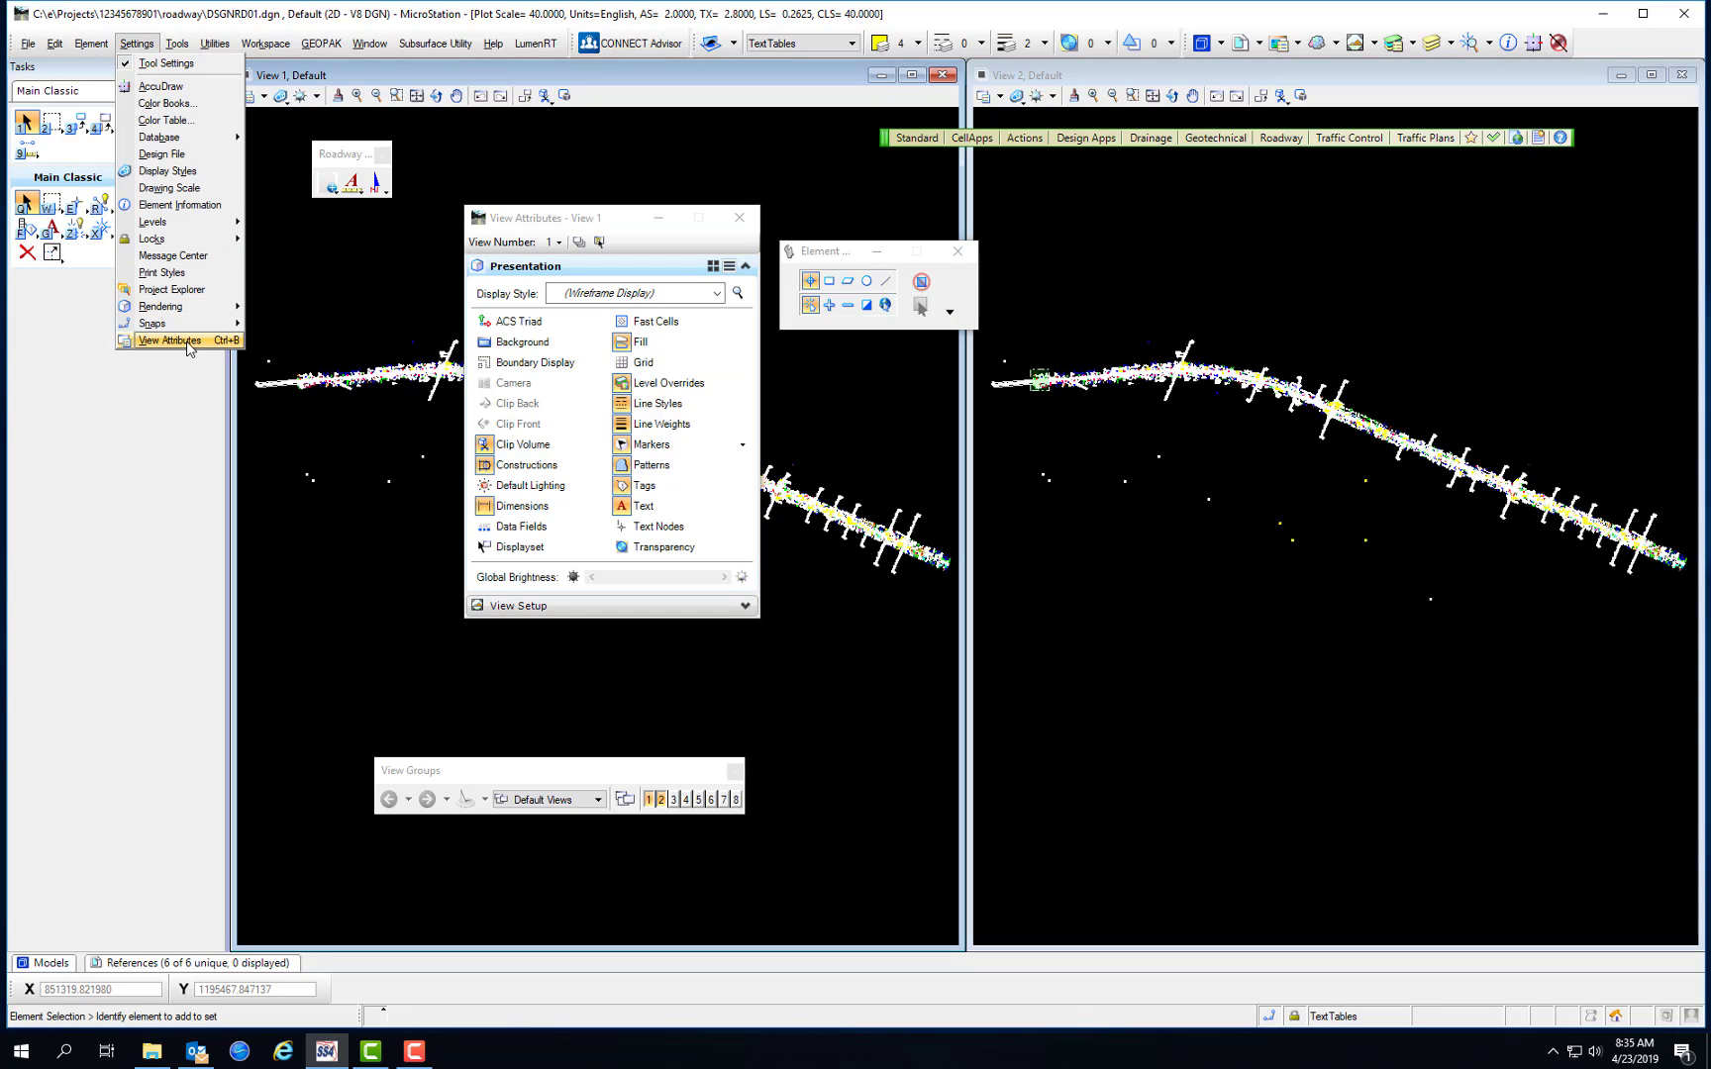
left_click(138, 44)
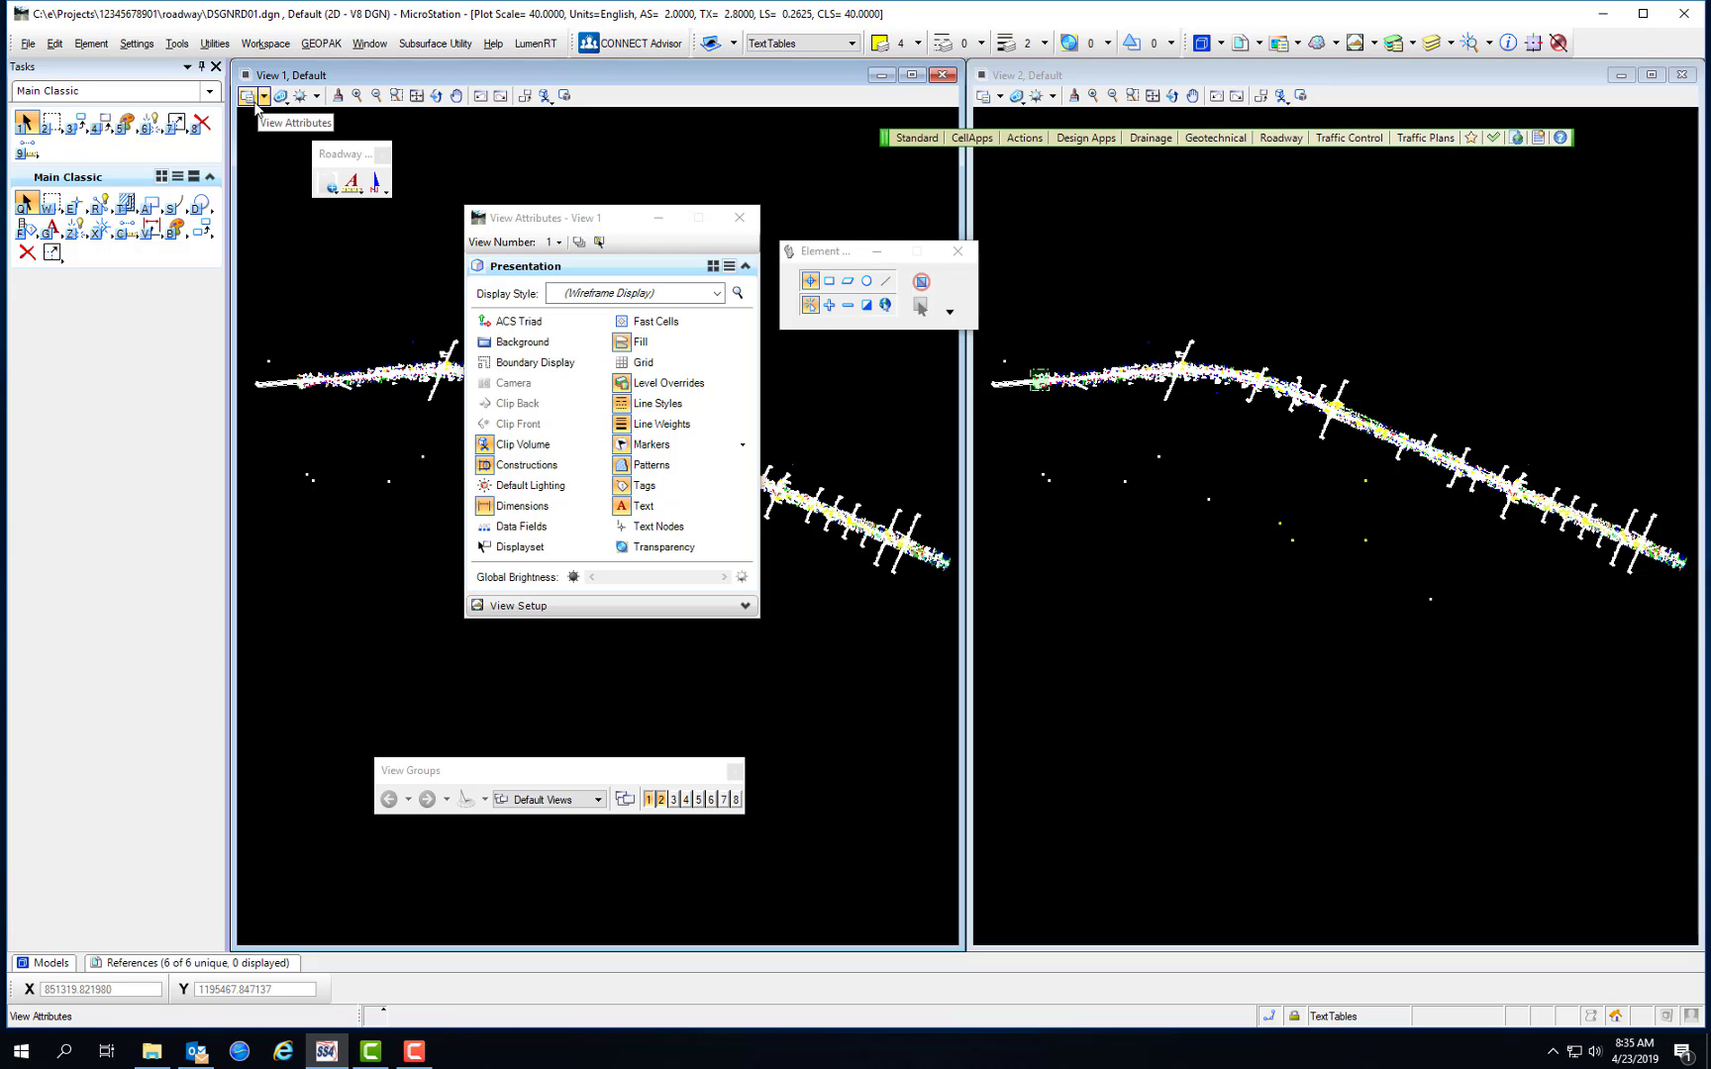
Step: Turn on the ACS Triad for View 1 and switch its Background attribute on and back off
left_click(524, 322)
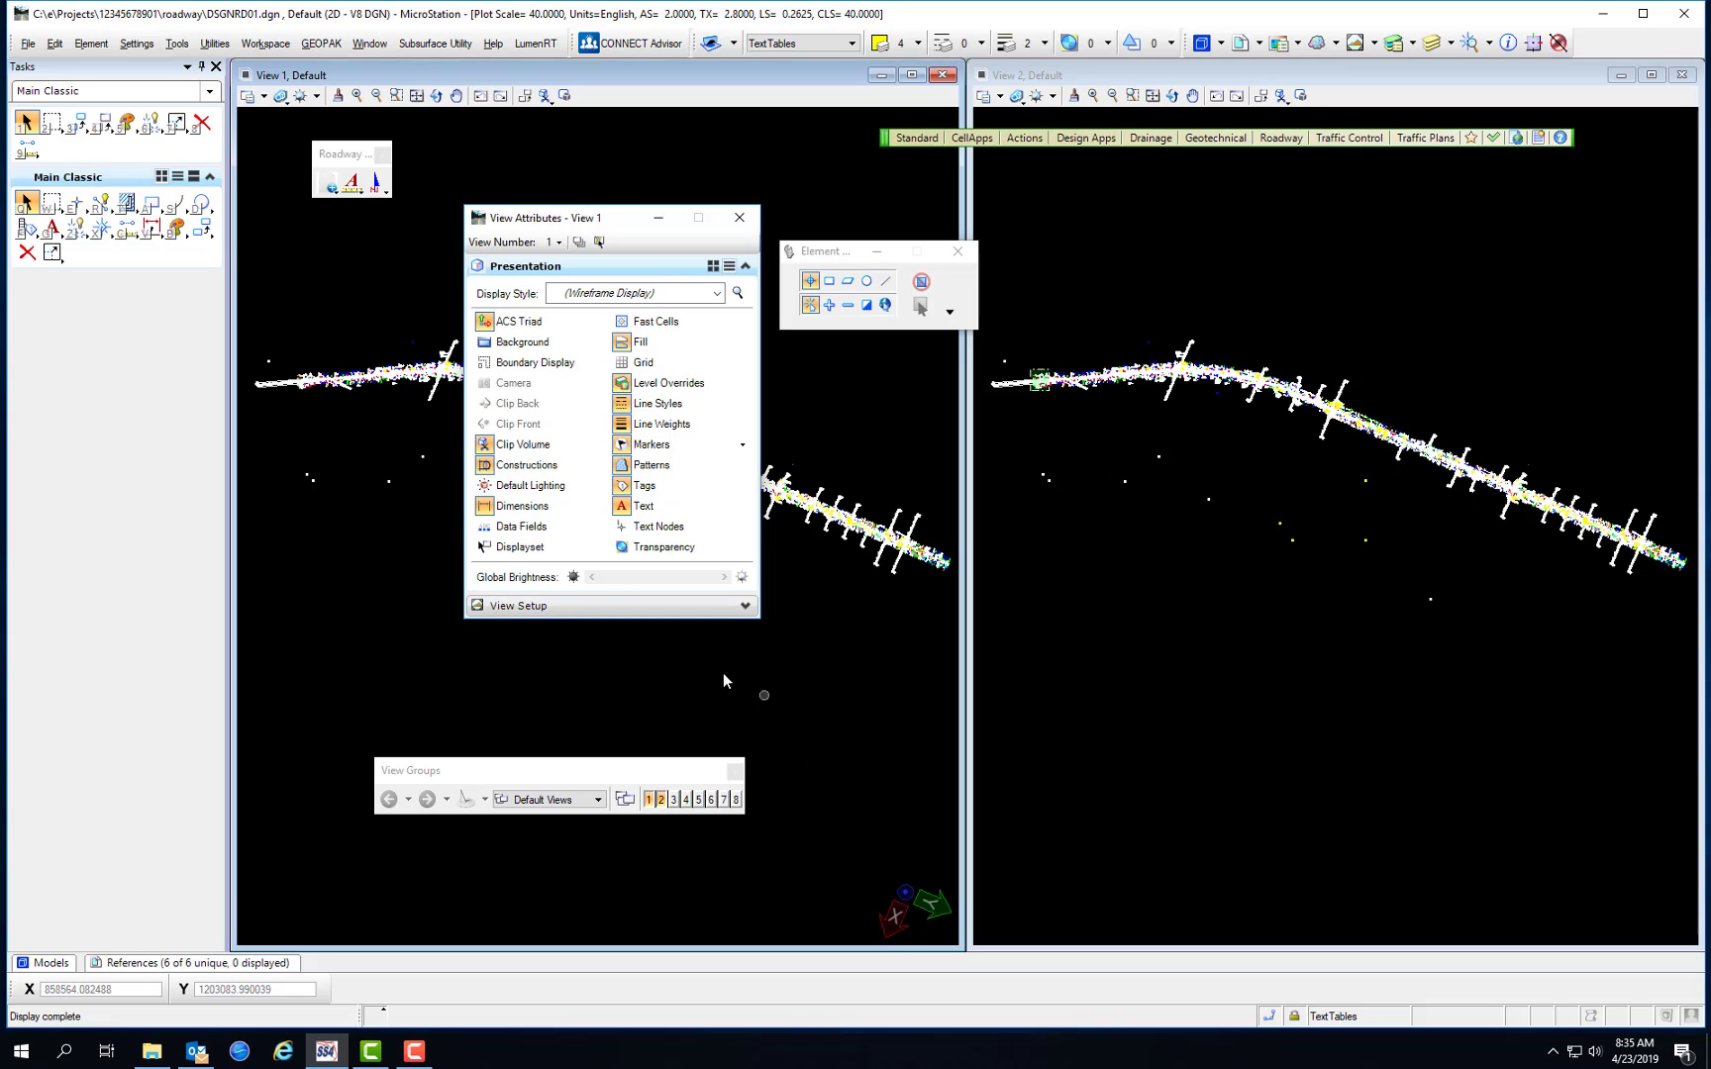
left_click(515, 343)
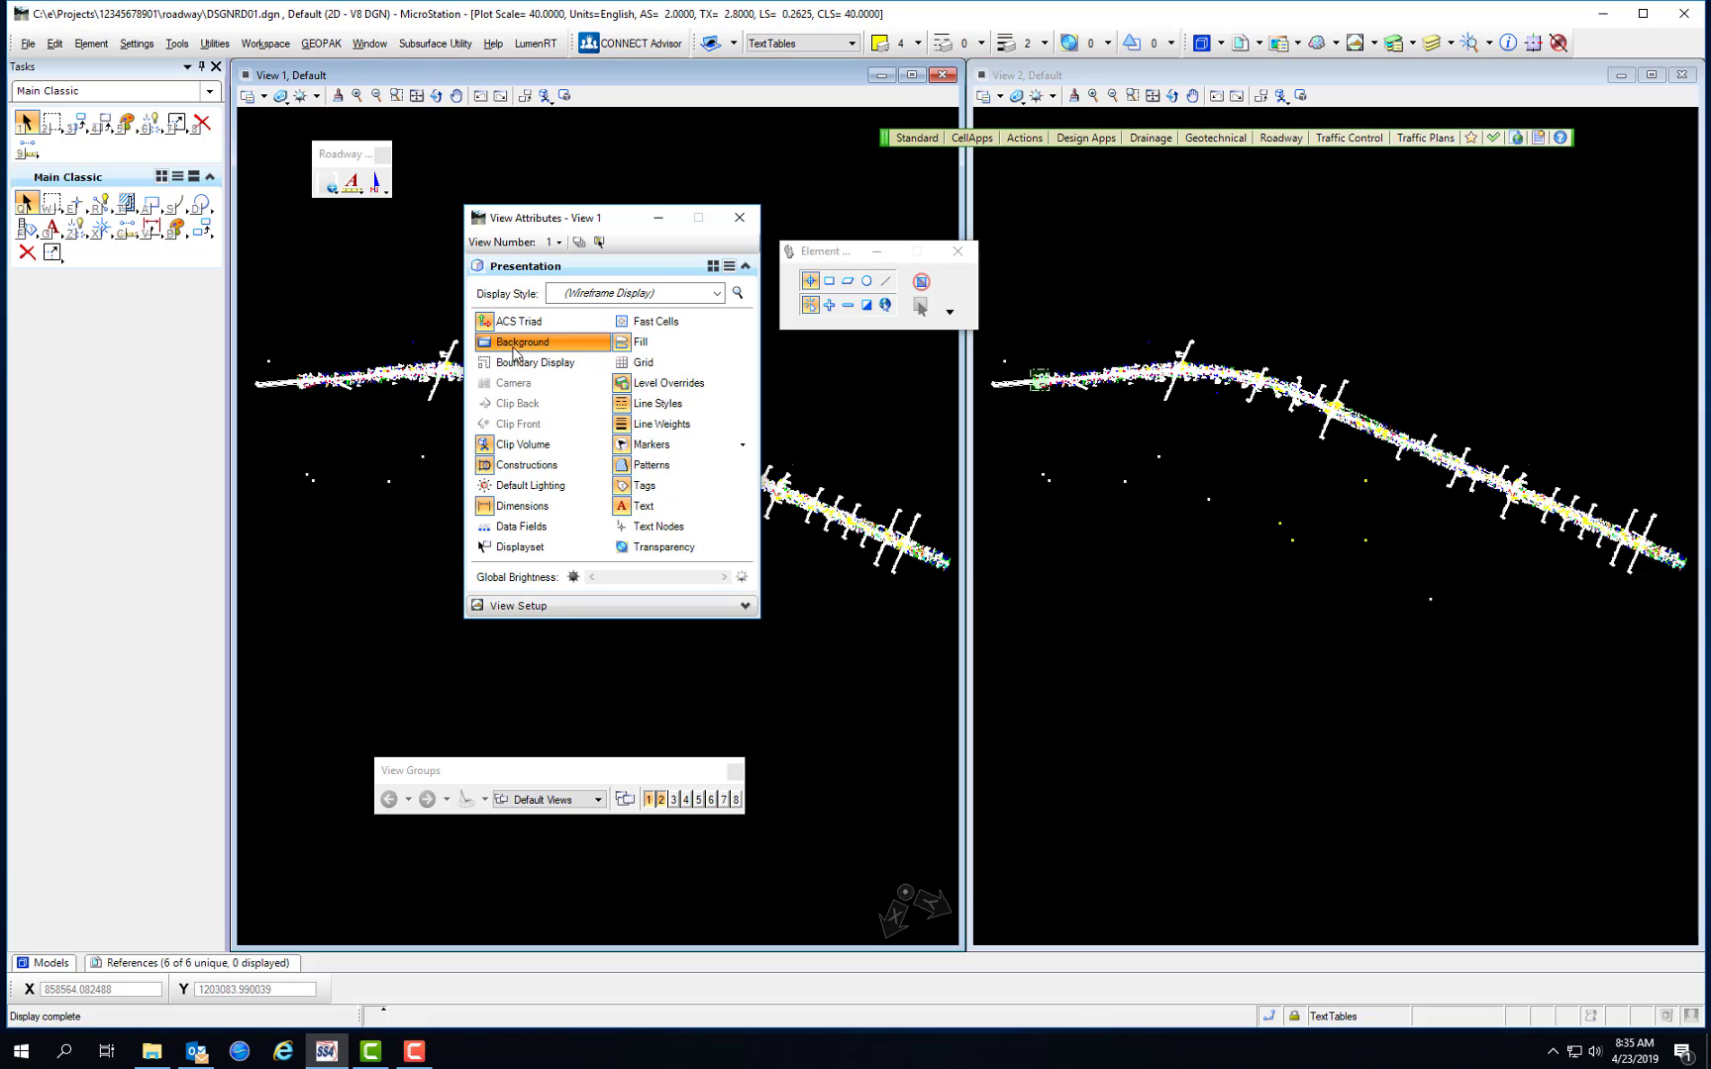
left_click(492, 346)
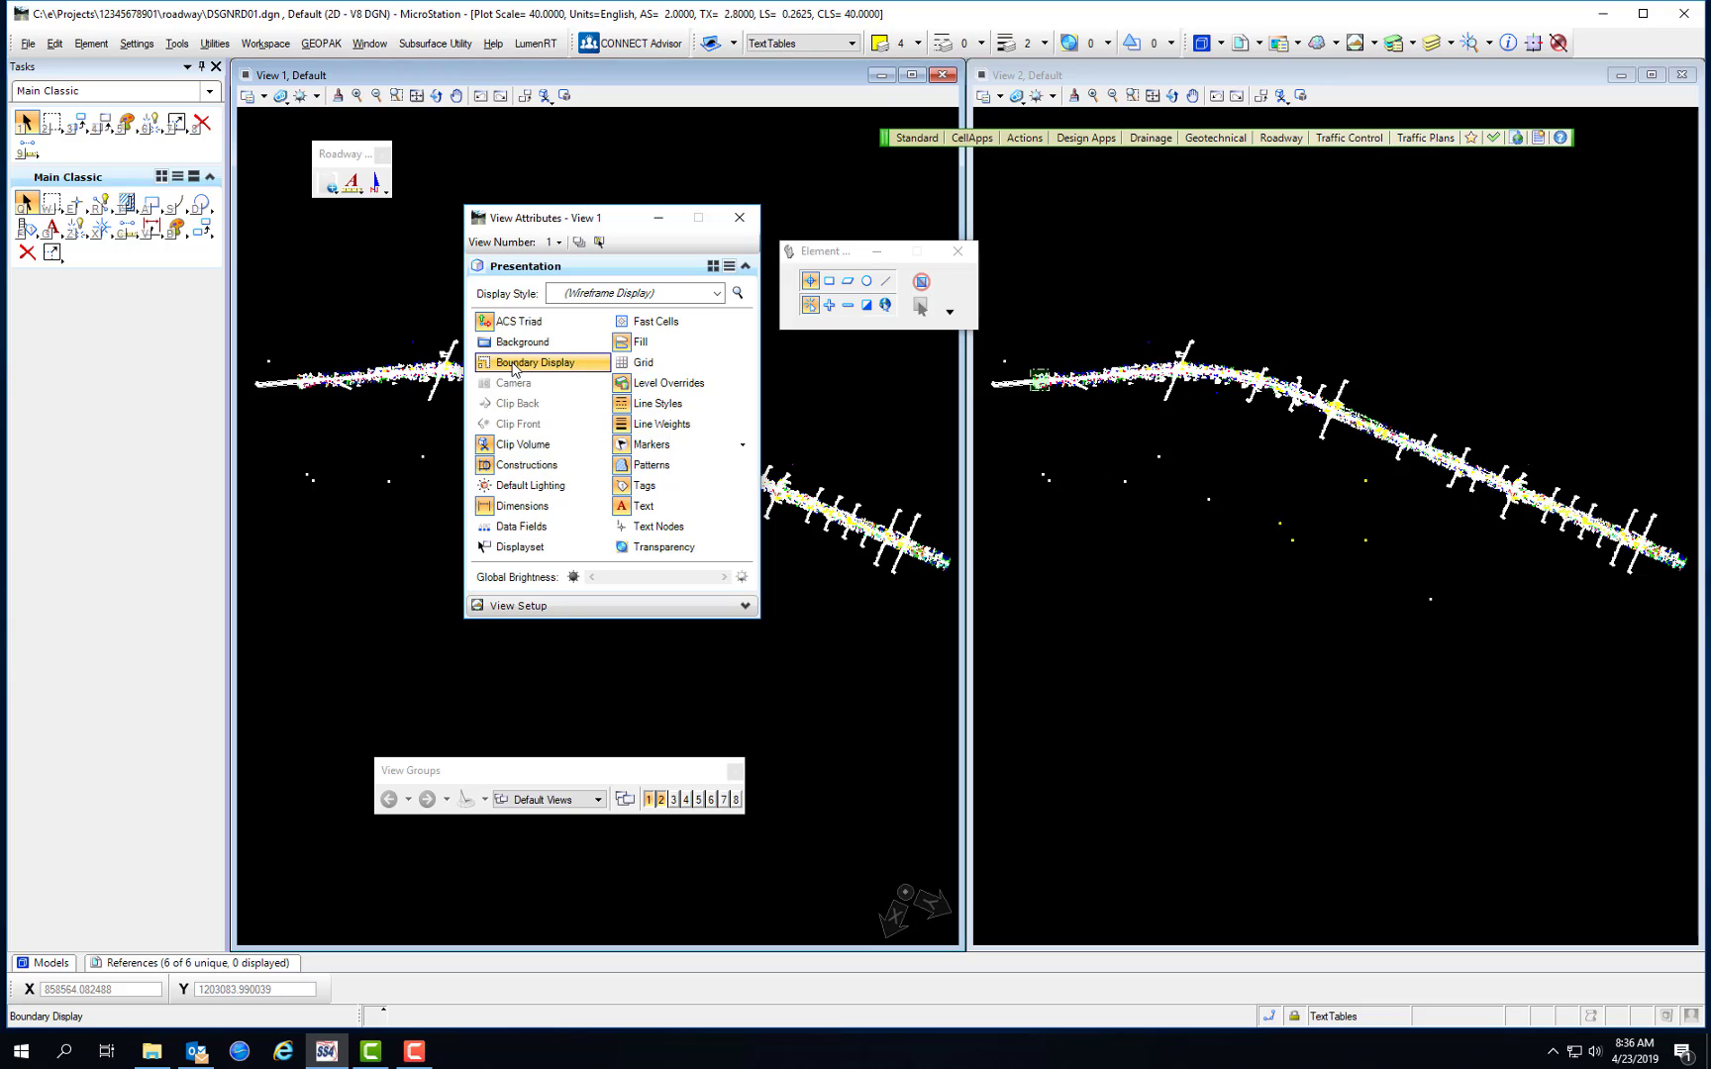
left_click(514, 366)
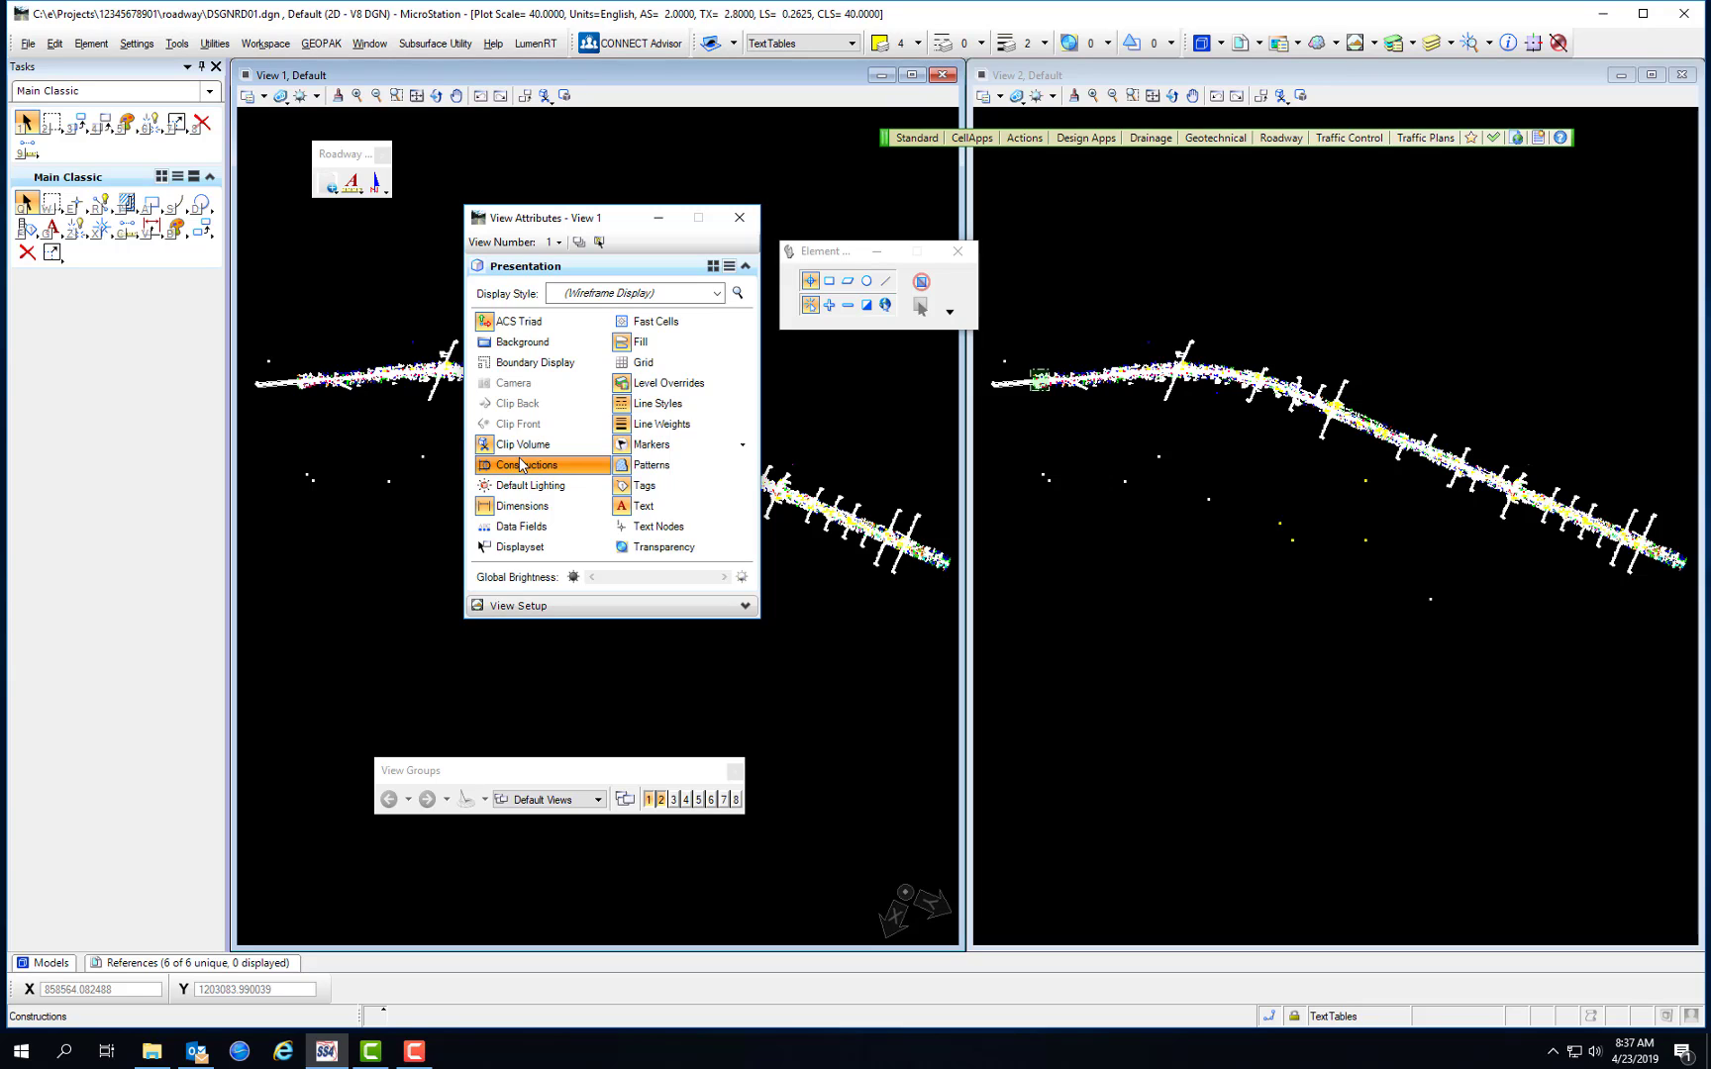
left_click(560, 462)
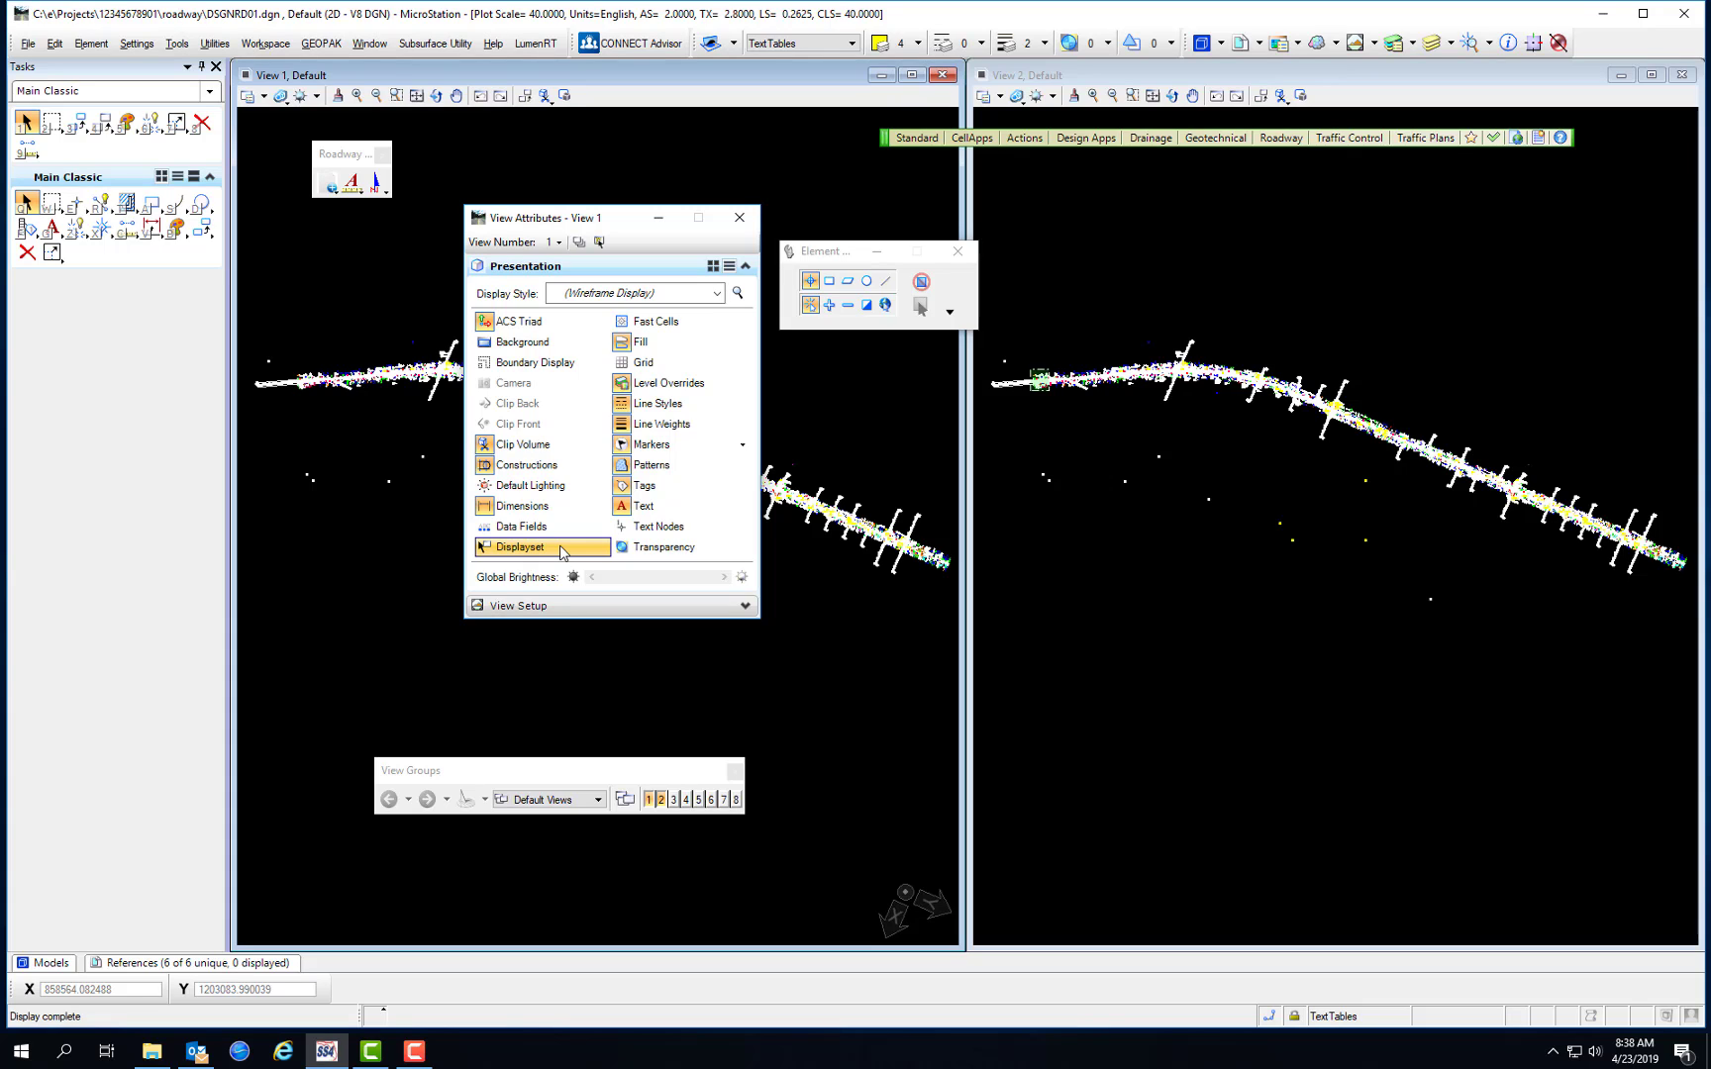
Step: Switch the Fill and Level Overrides attributes of View 1 off and back on
left_click(693, 327)
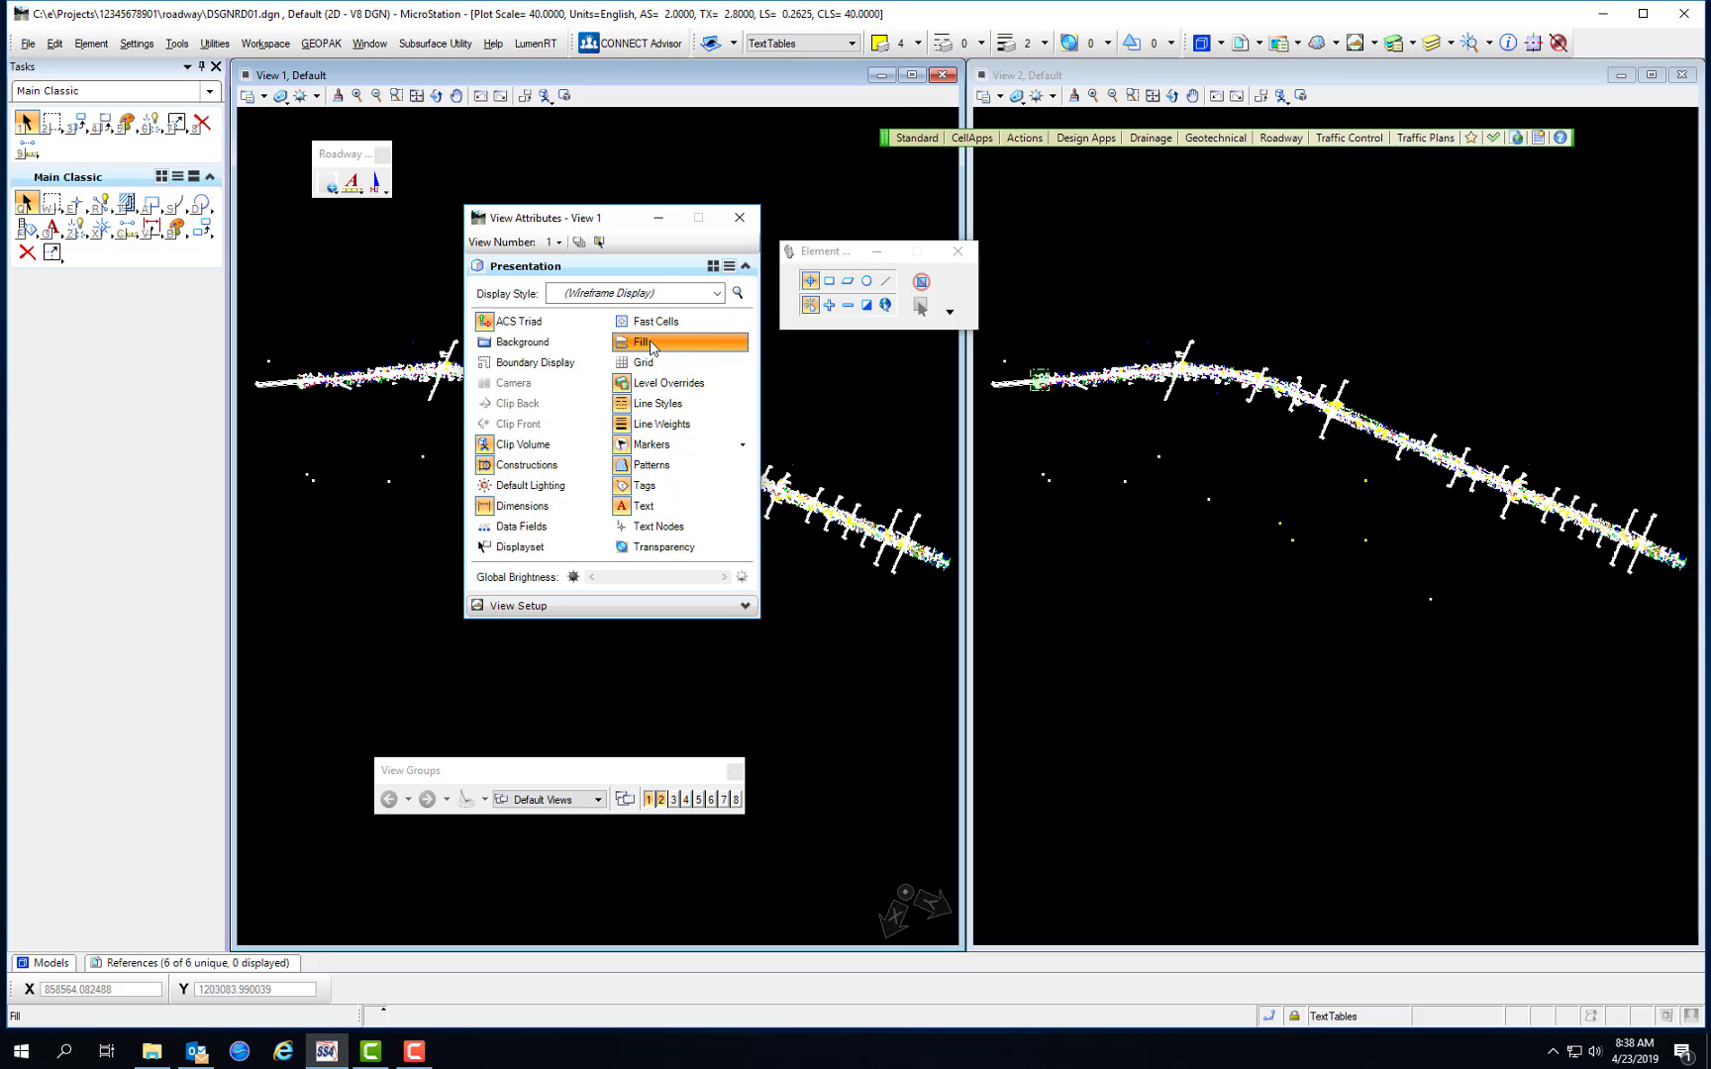
left_click(653, 342)
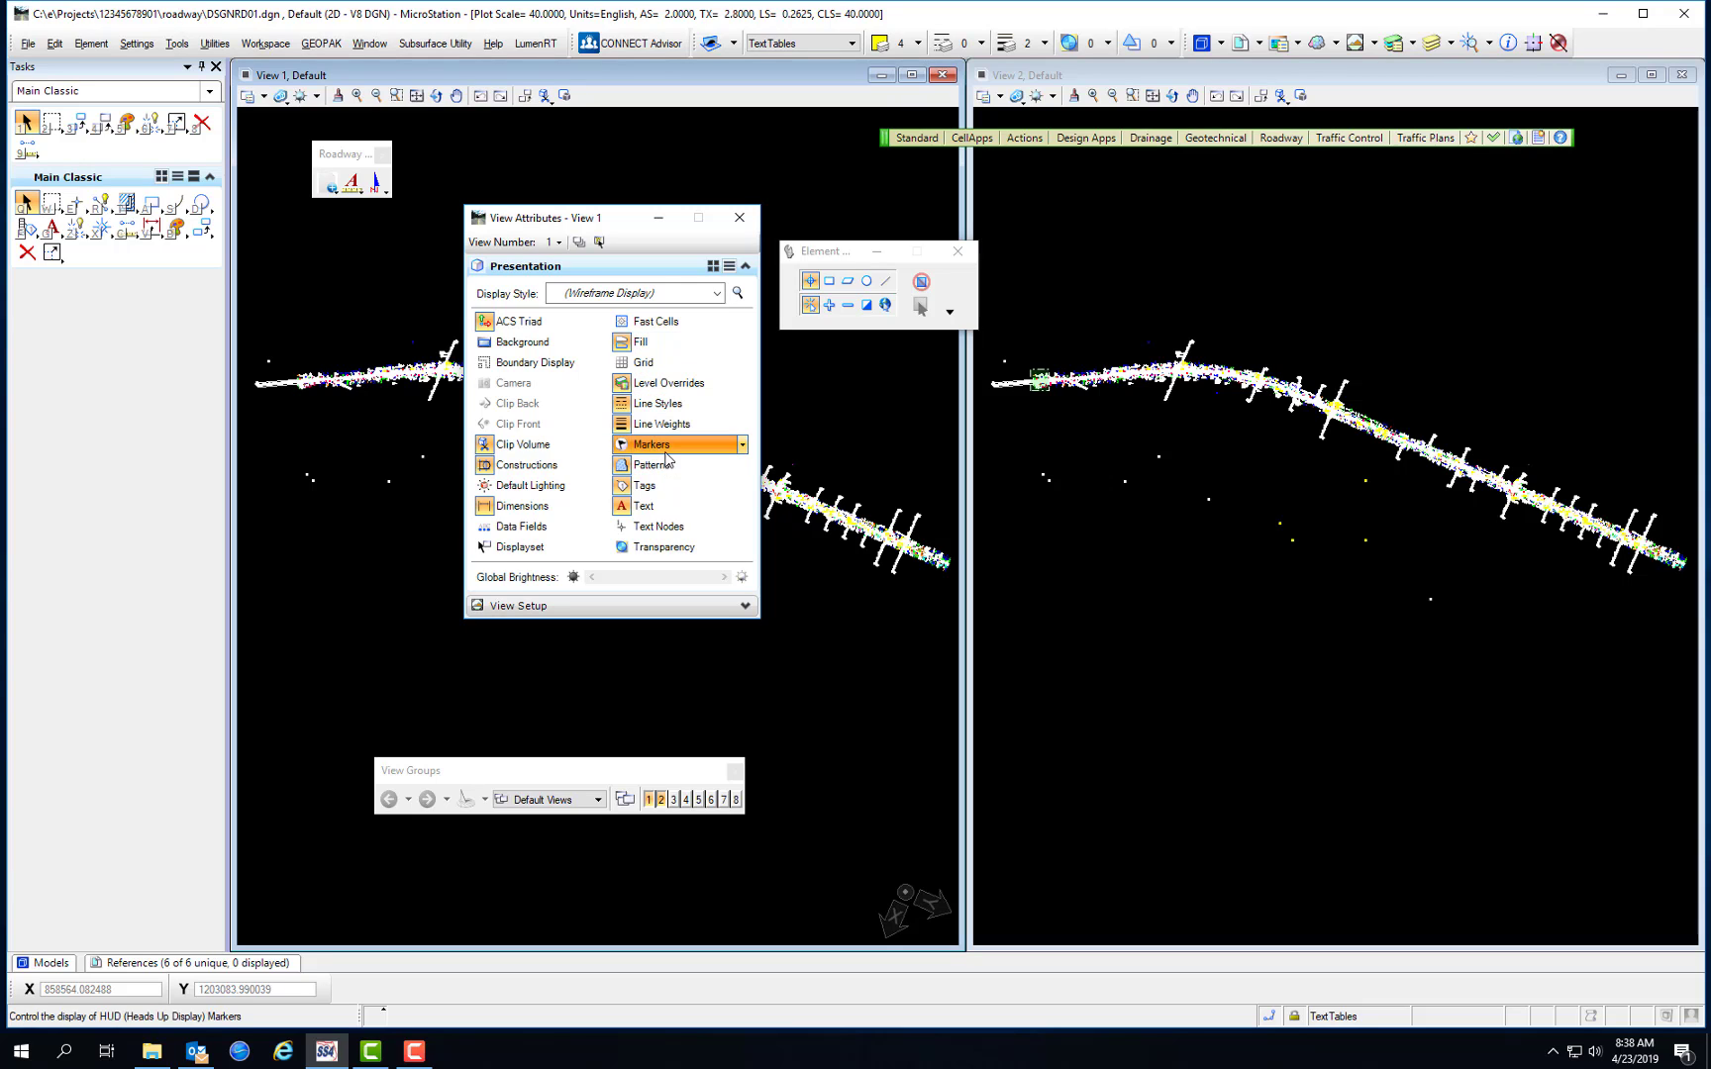
left_click(654, 342)
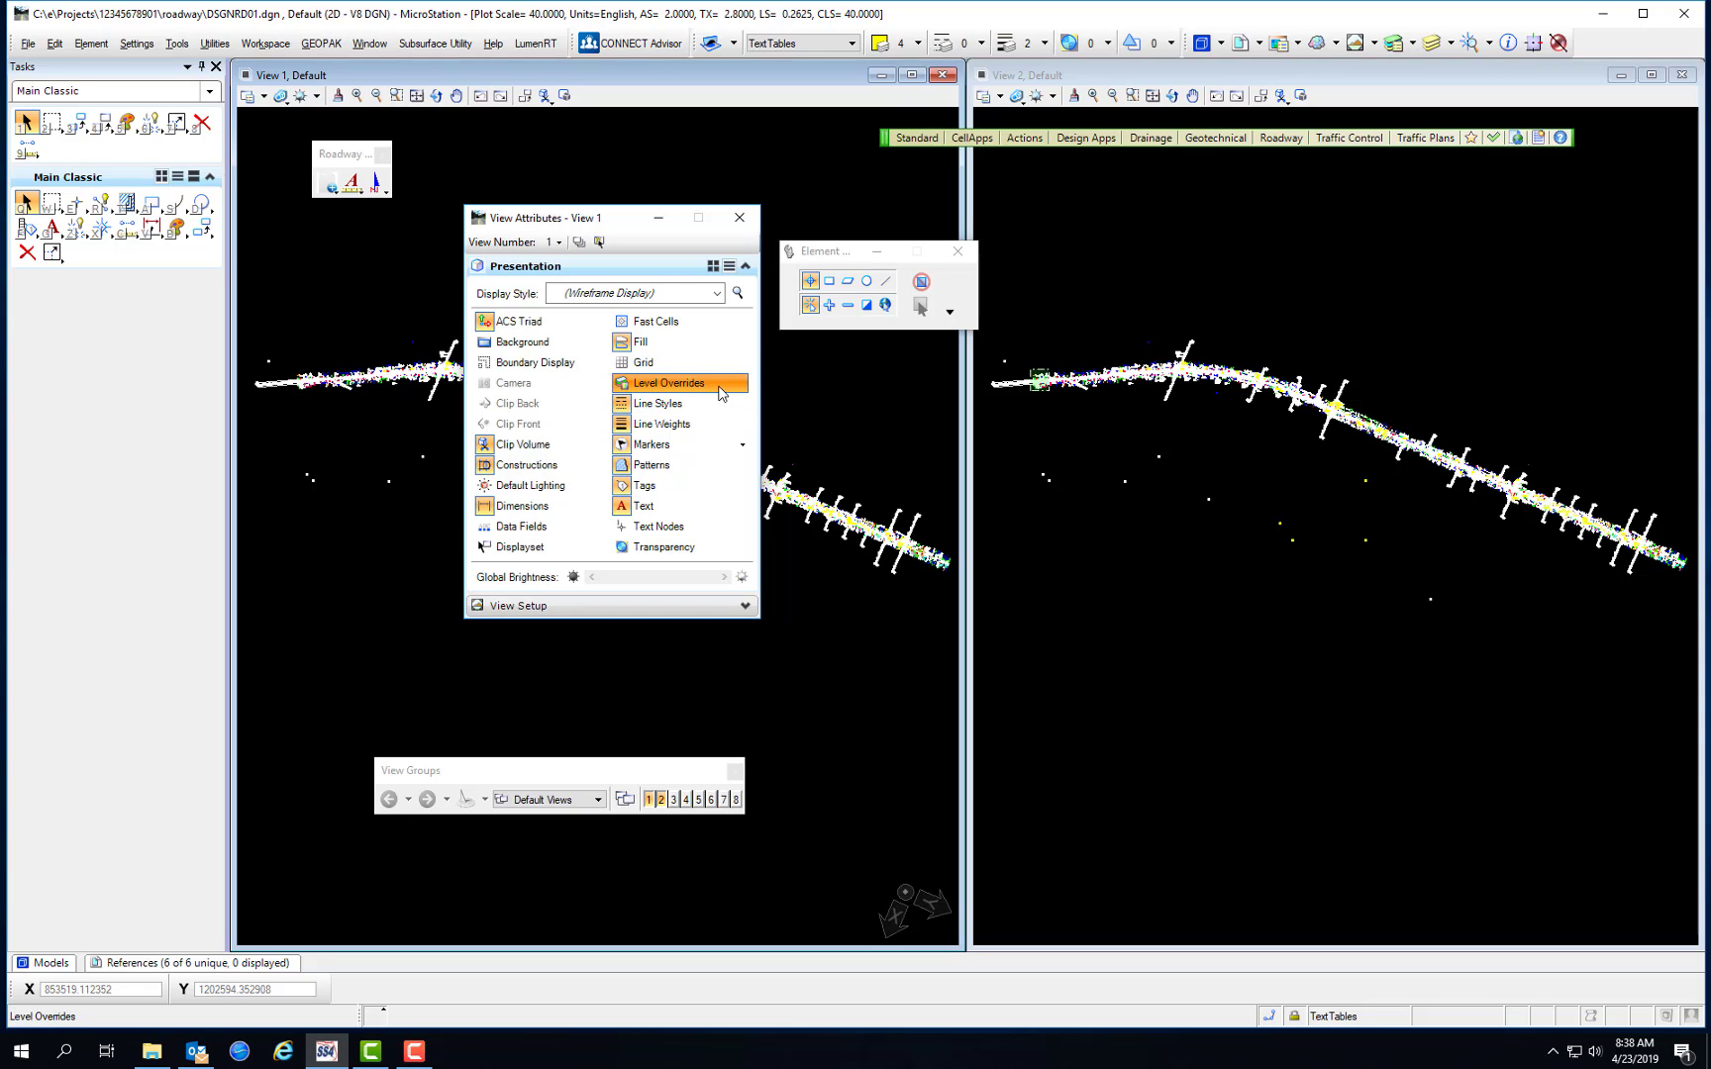
left_click(665, 388)
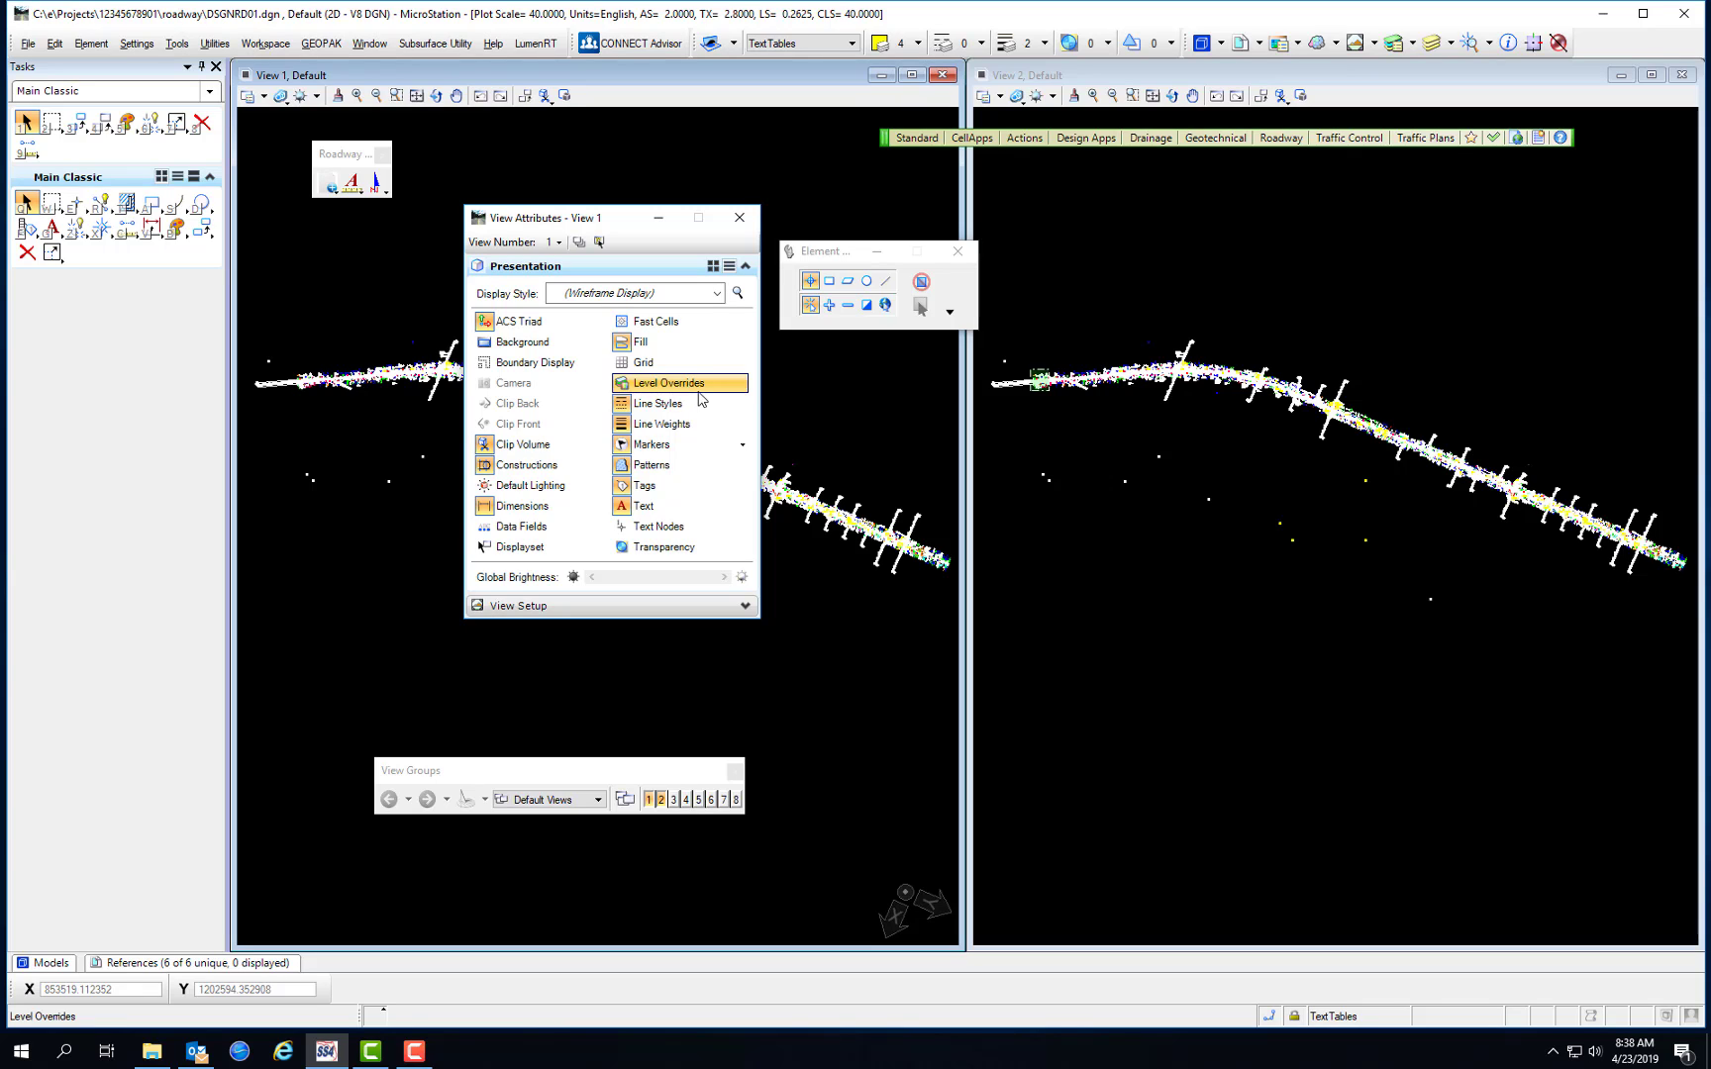
left_click(701, 388)
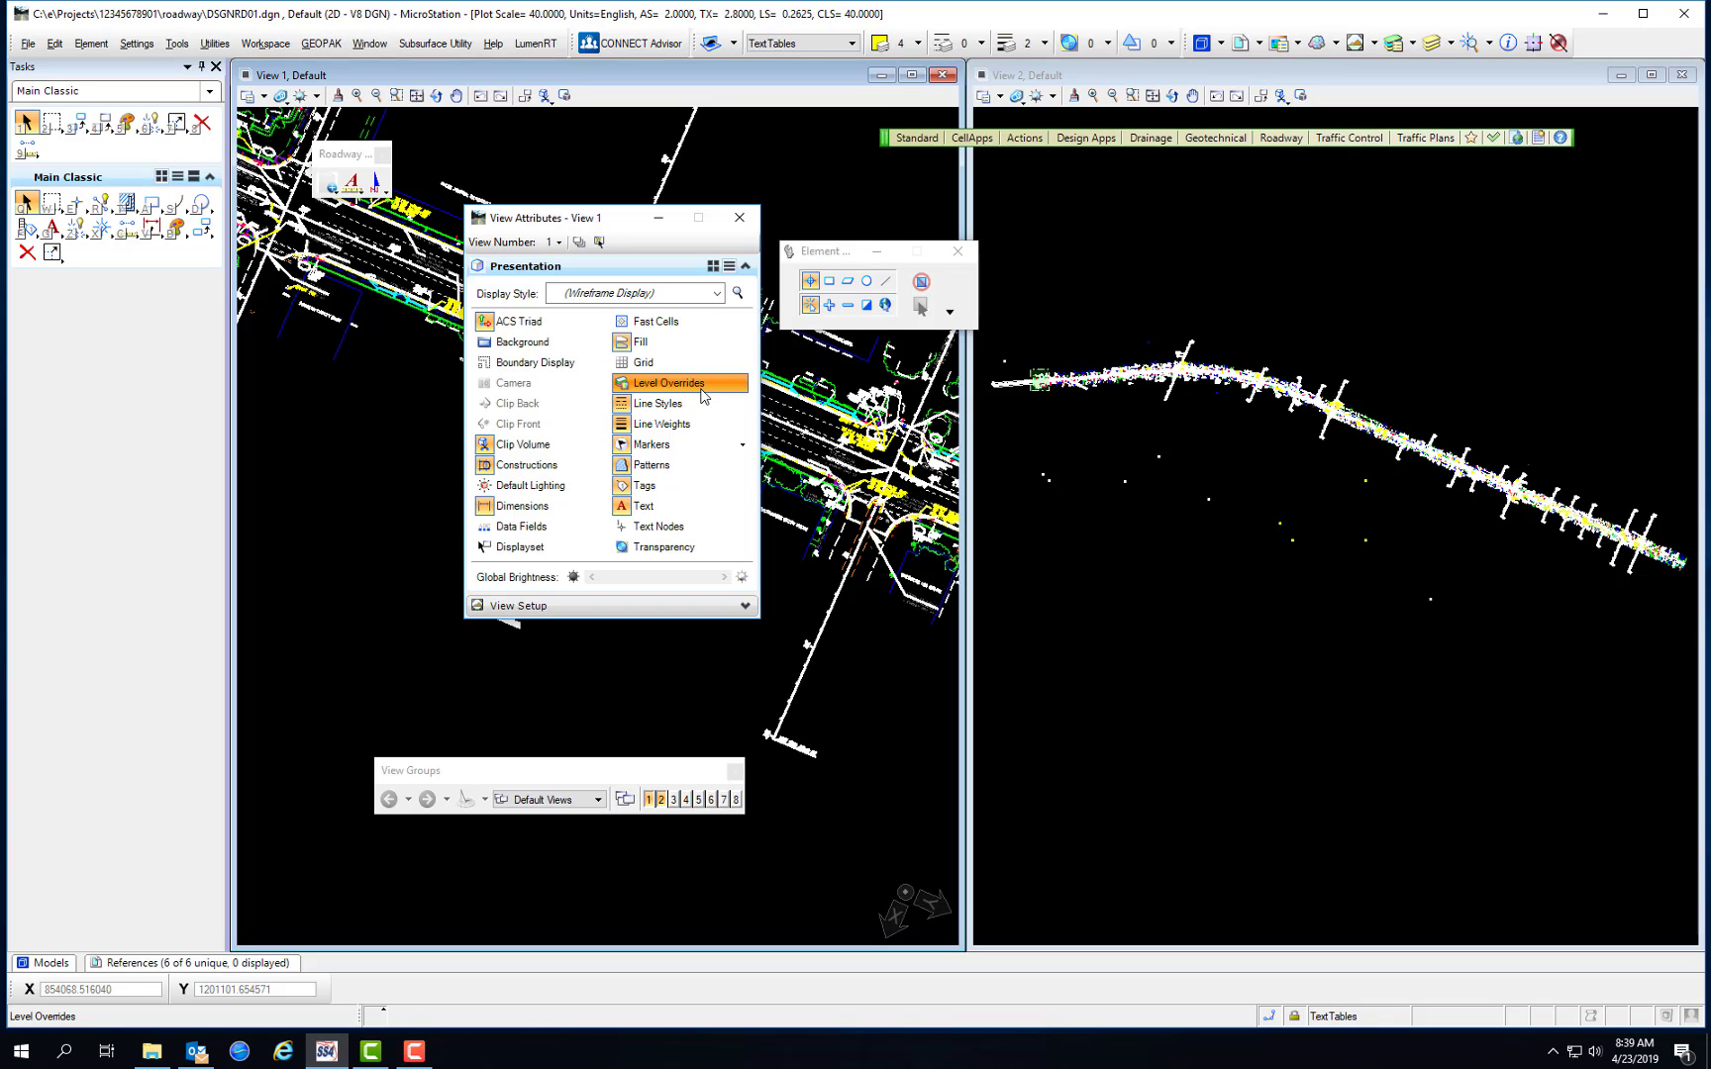
left_click(680, 491)
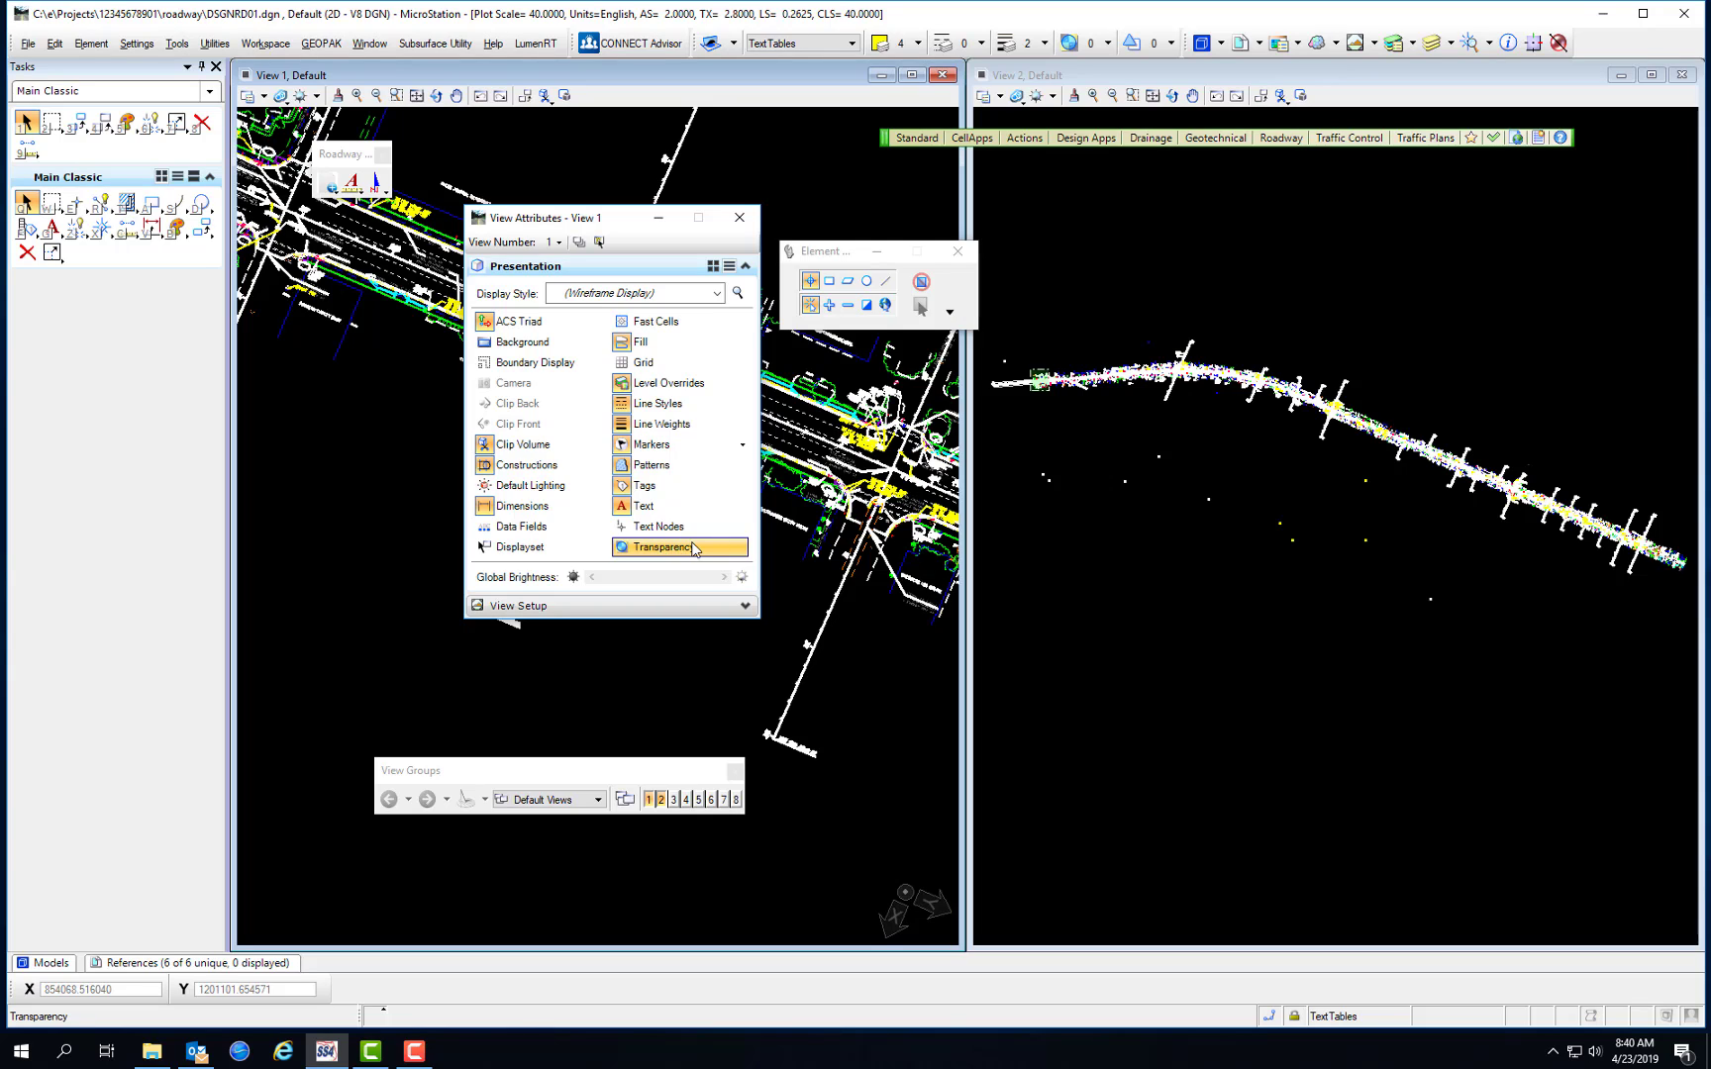
Step: Expand the View Setup section of the View Attributes, open the Saved Views dialog and move it over View 2
left_click(683, 605)
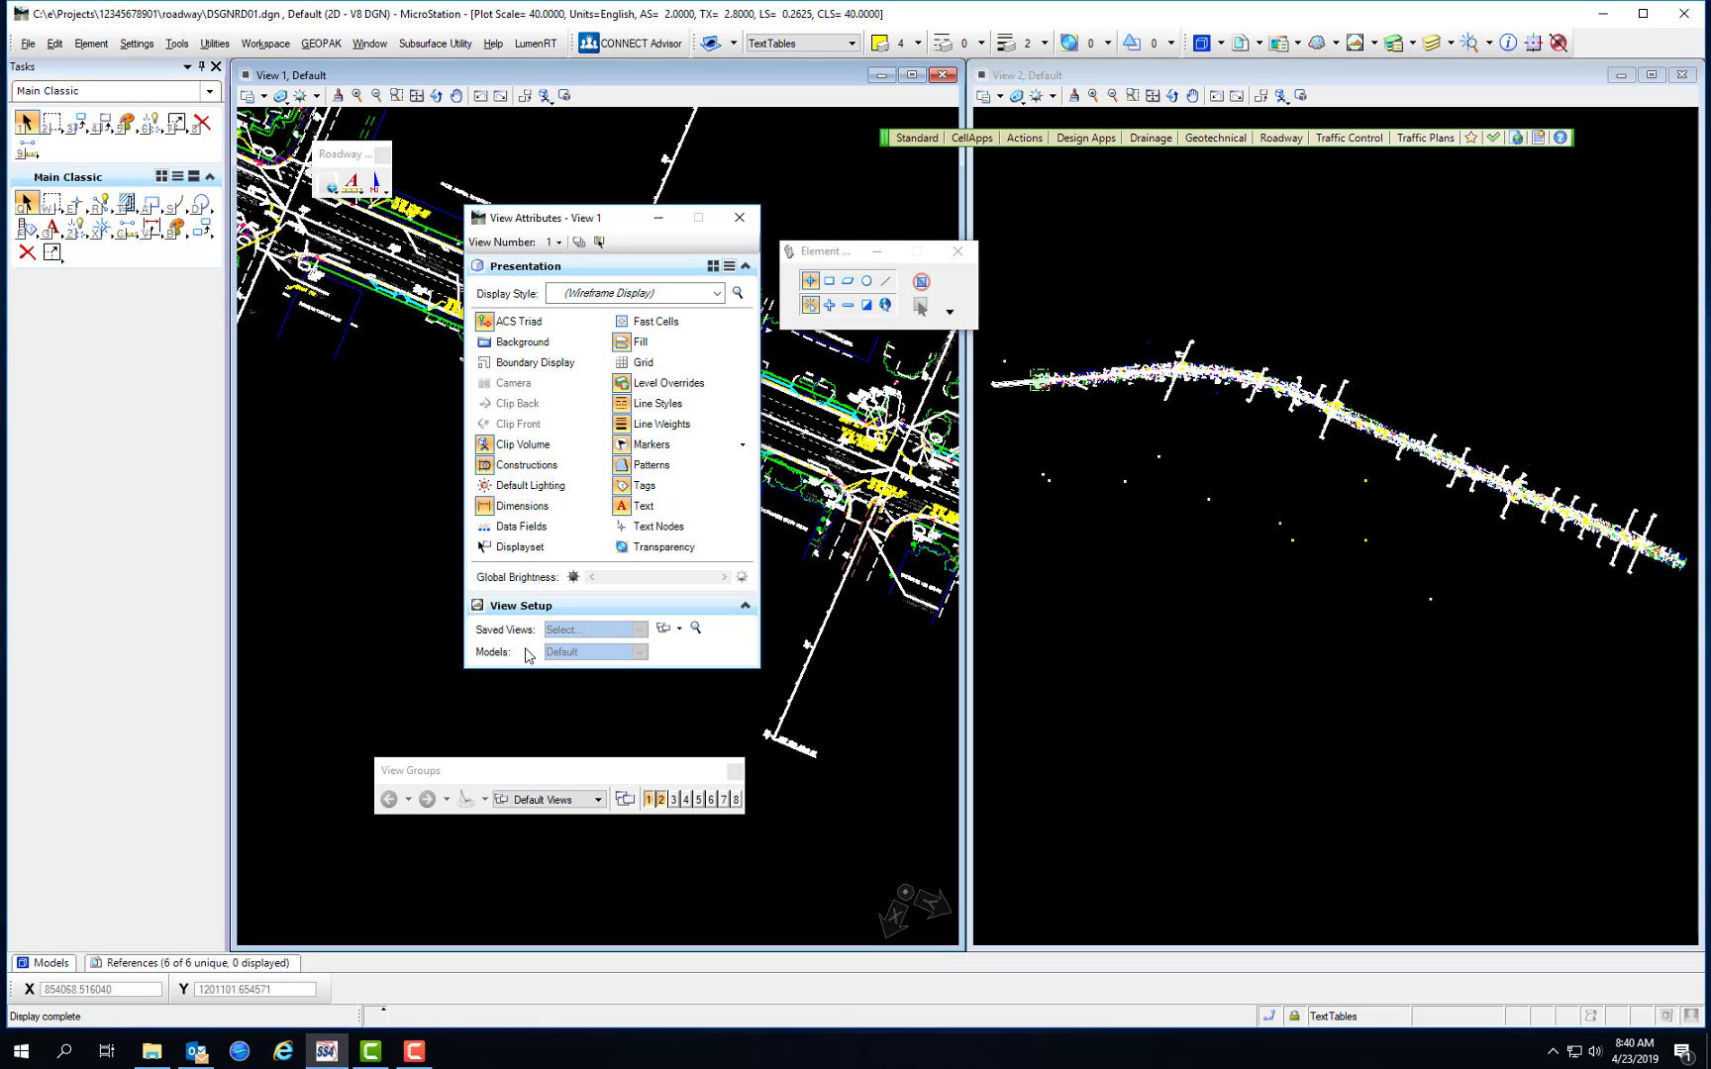
left_click(696, 630)
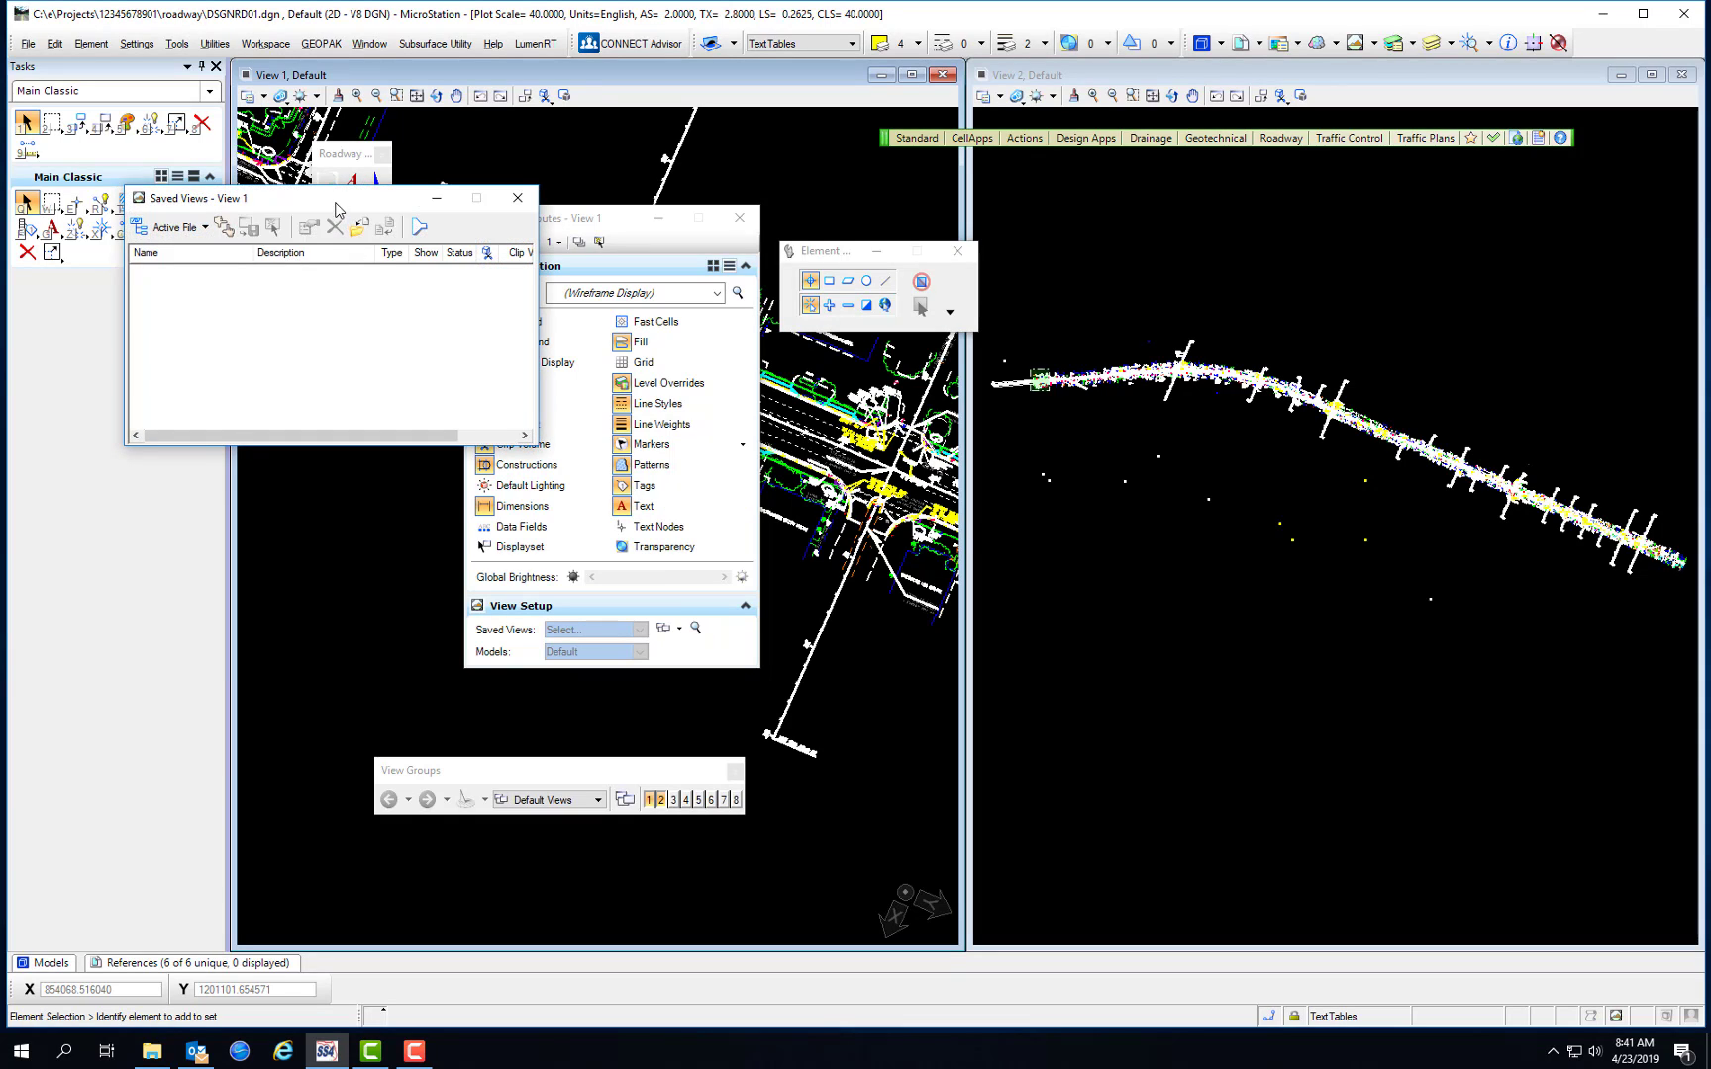
left_click_drag(337, 208, 1299, 564)
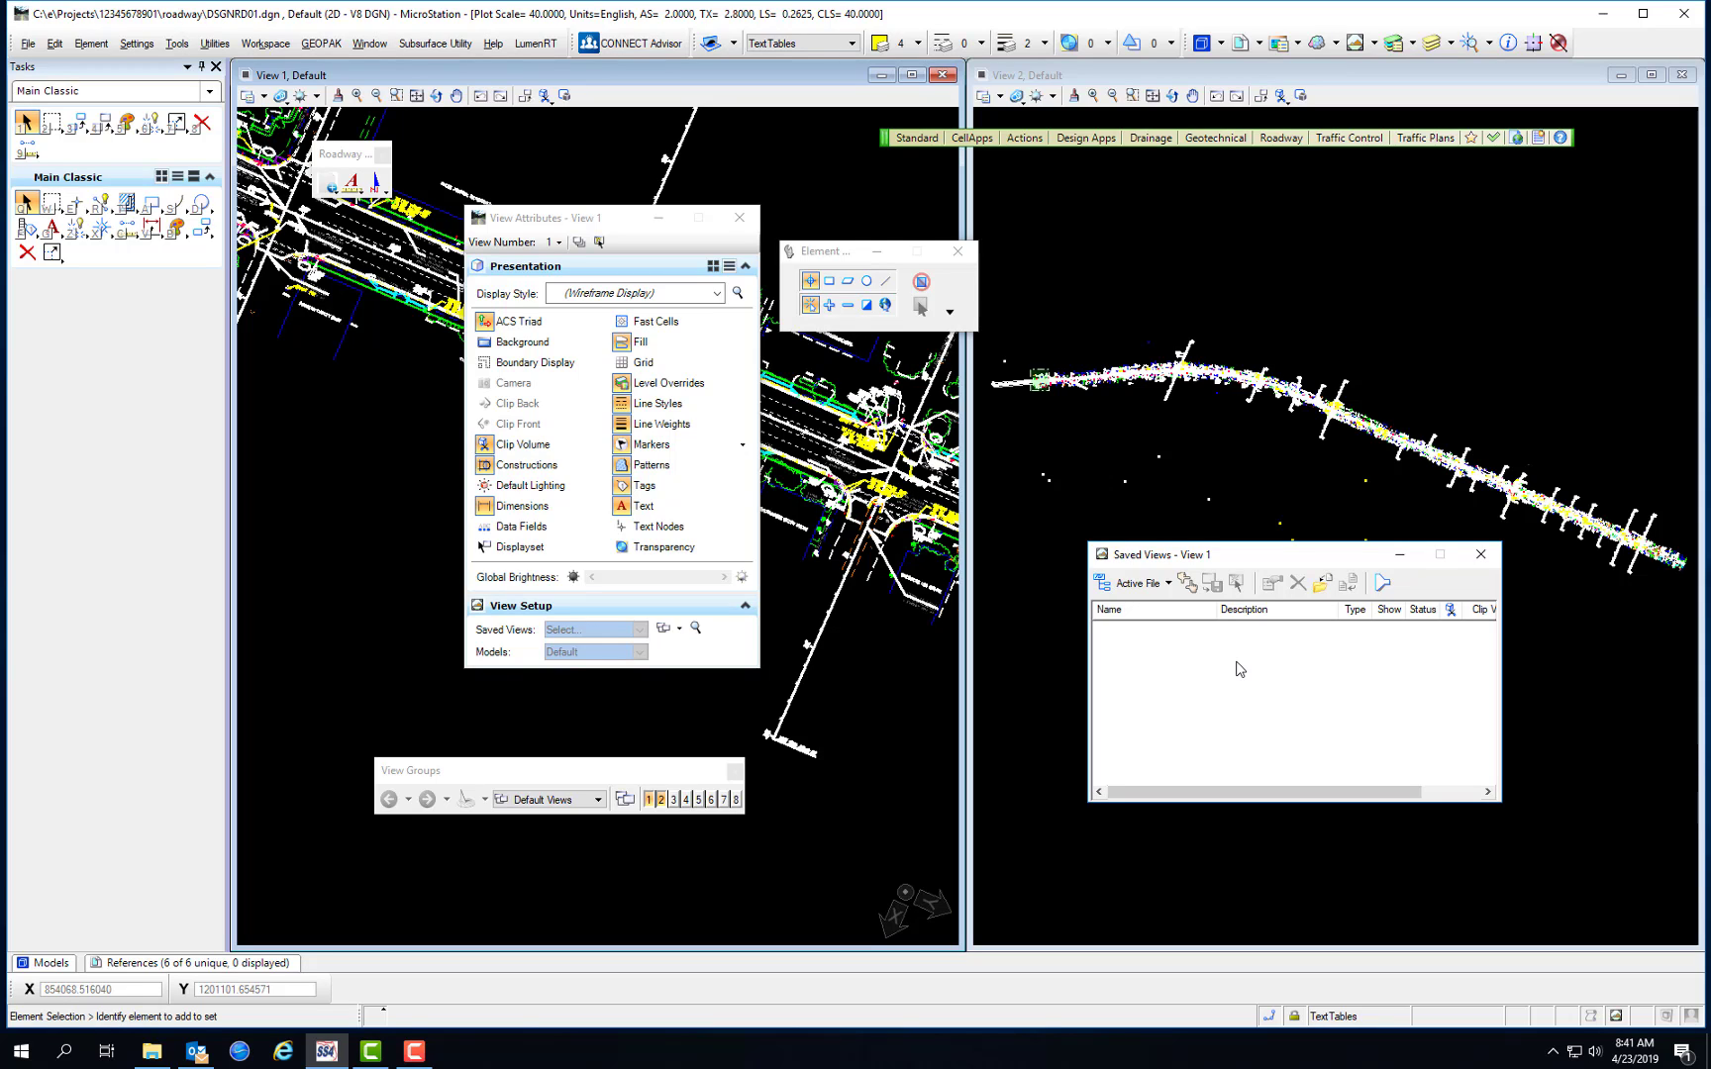
Step: Check the saved view sources offered, expanding and collapsing the Default link set, and keep Active File
left_click(1169, 584)
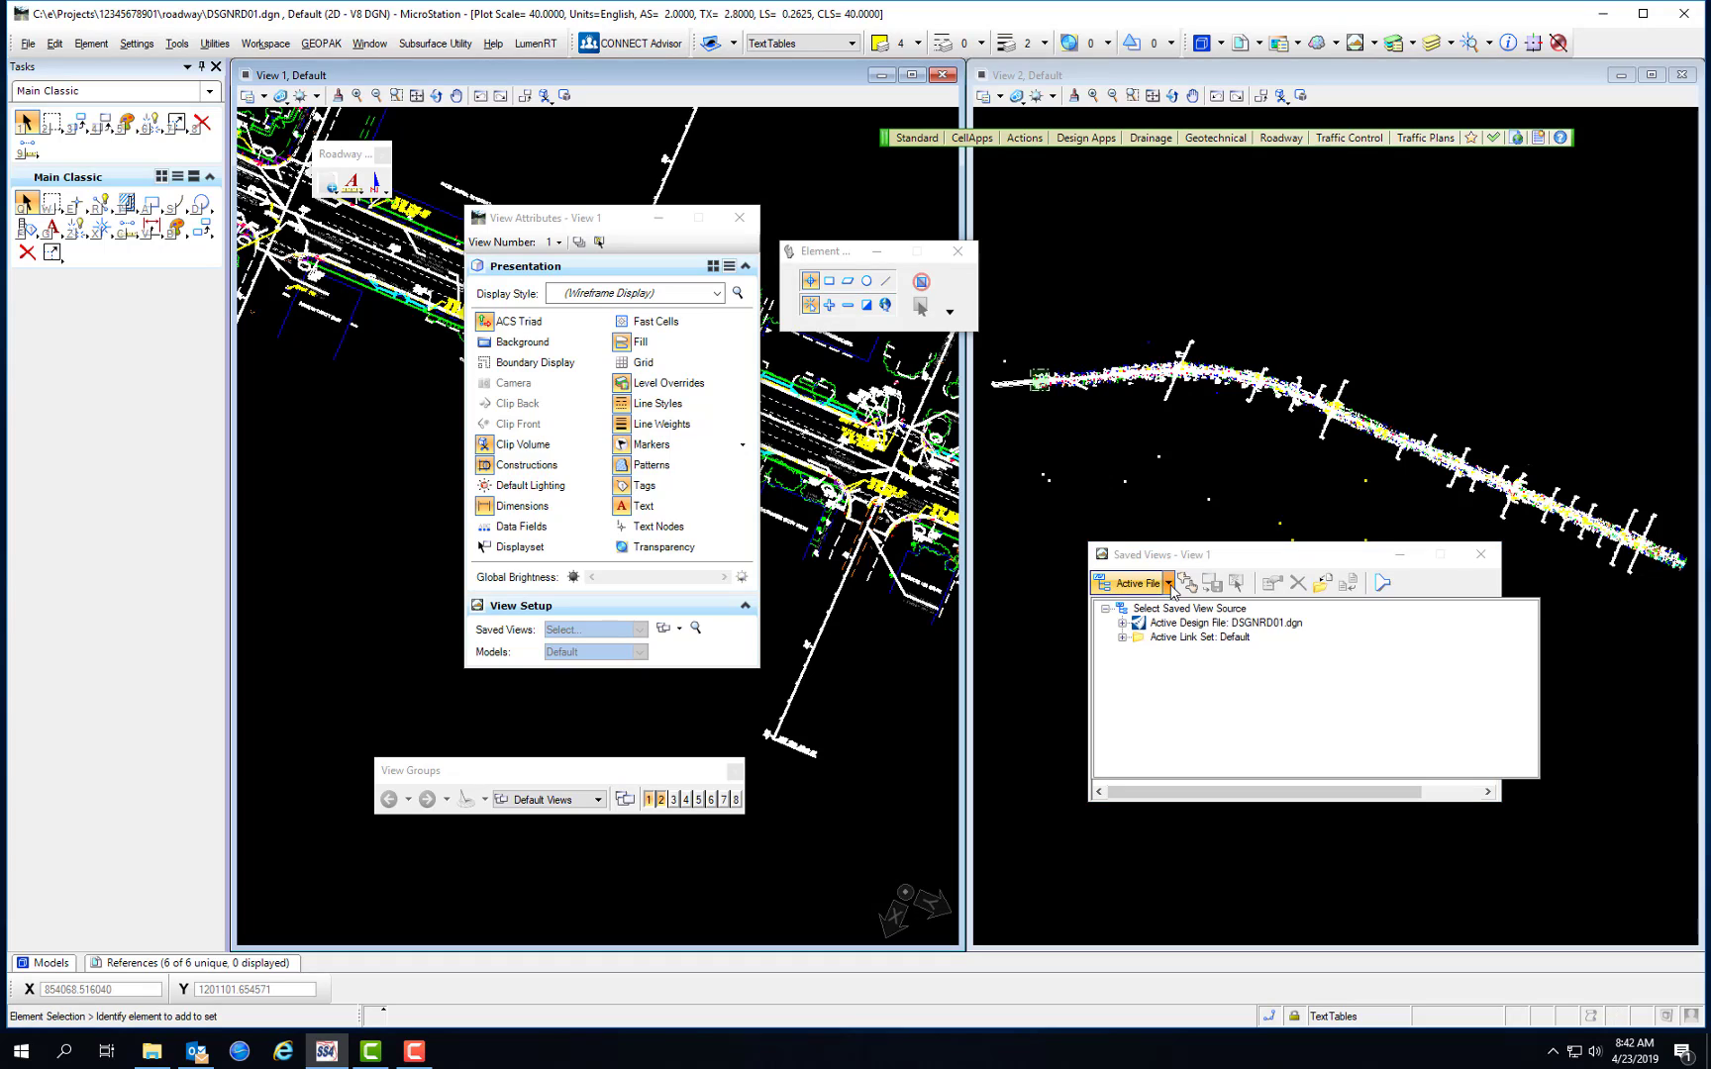
left_click(1118, 641)
left_click(1122, 639)
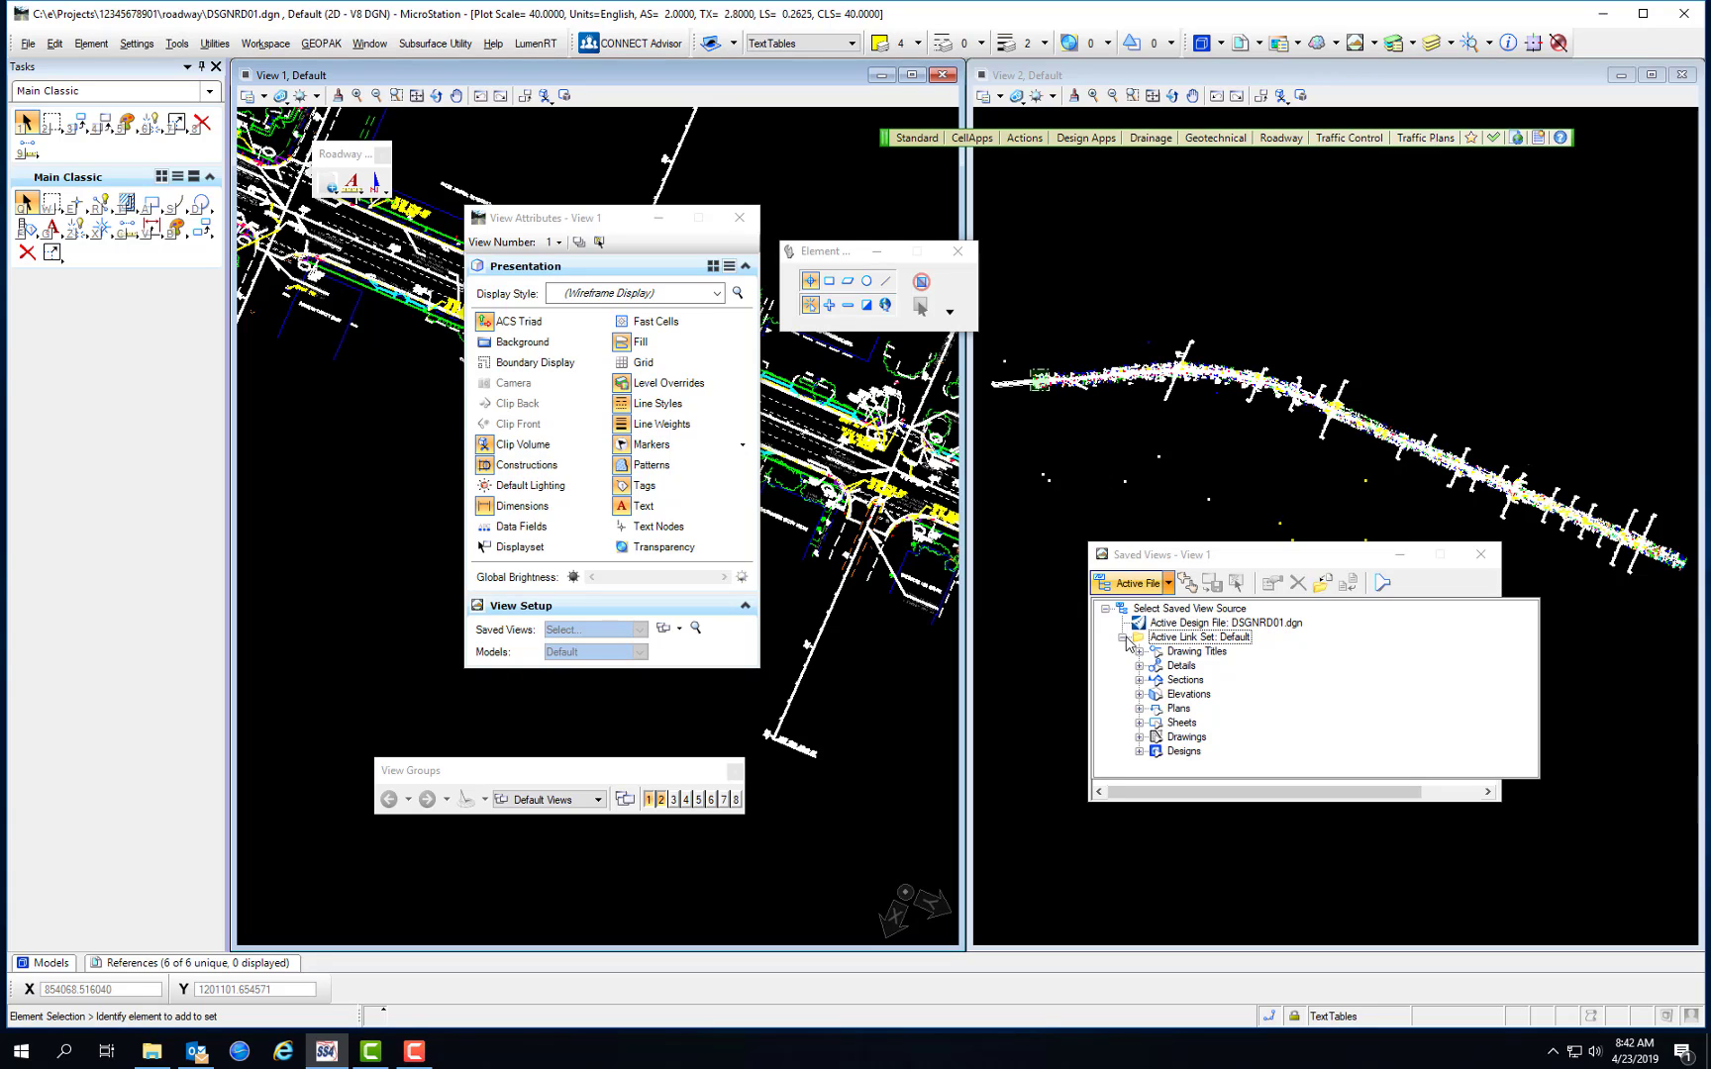
left_click(1122, 638)
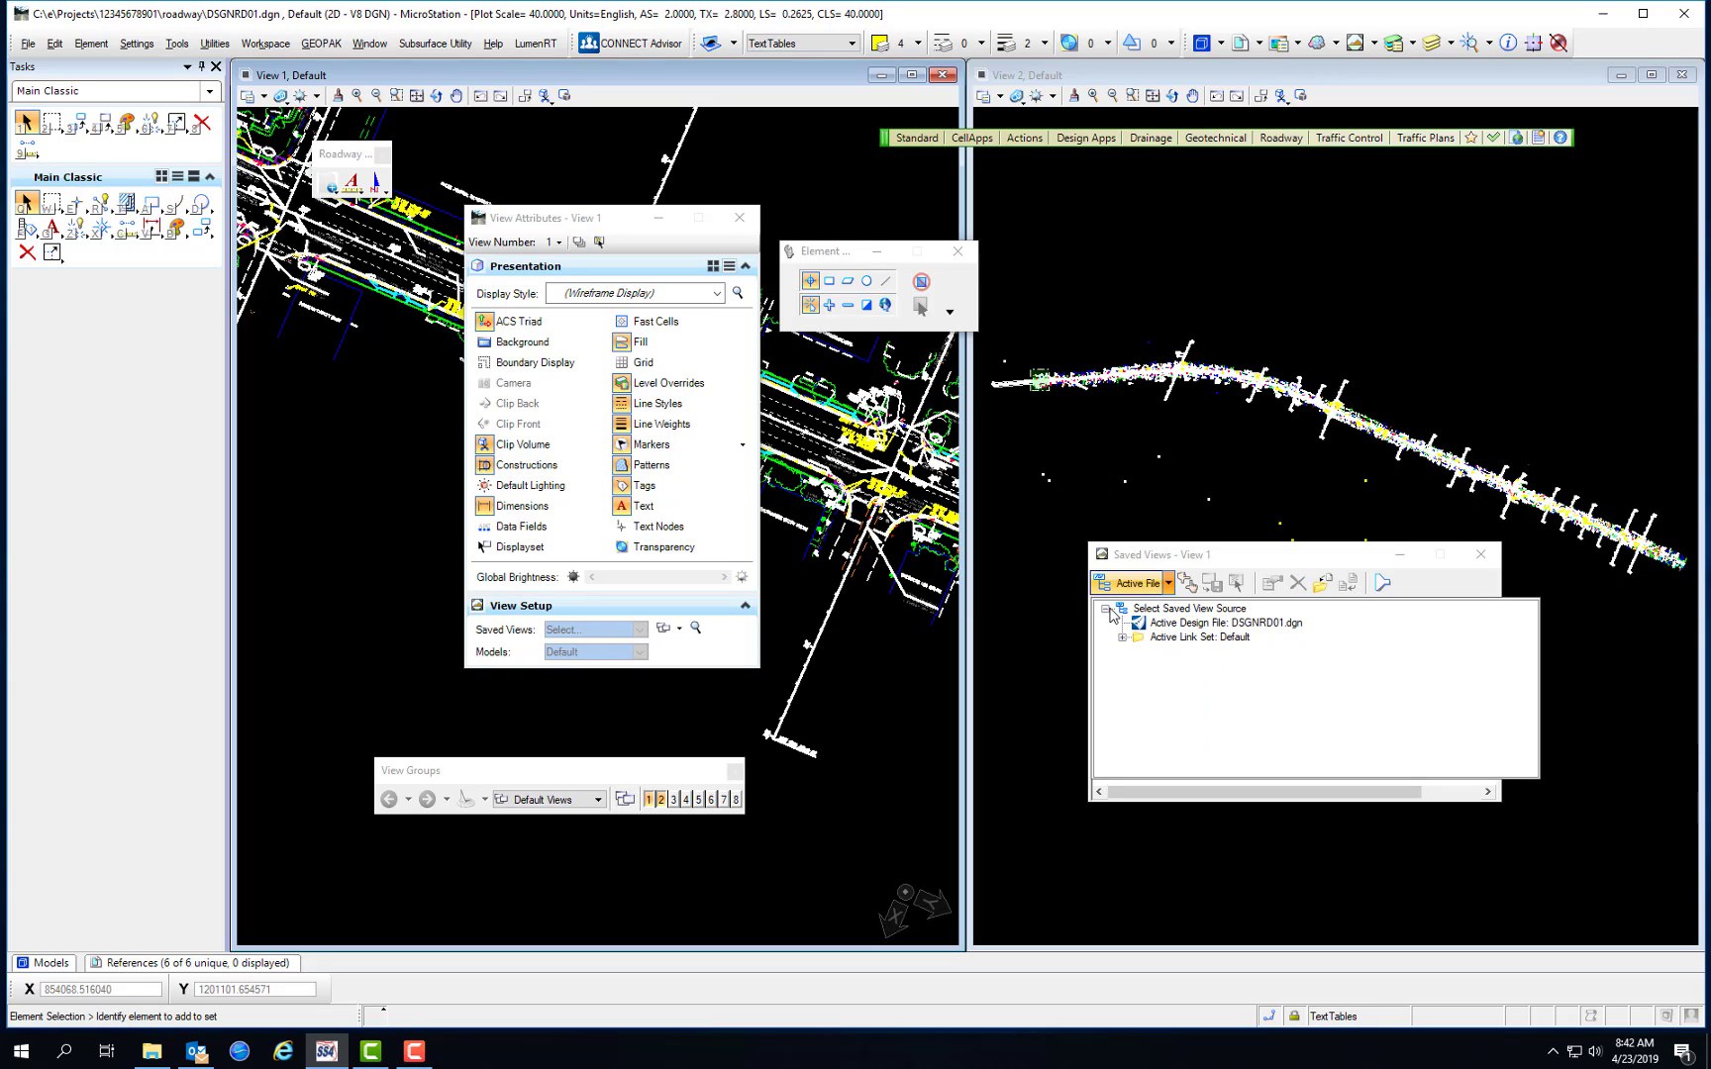
left_click(1191, 588)
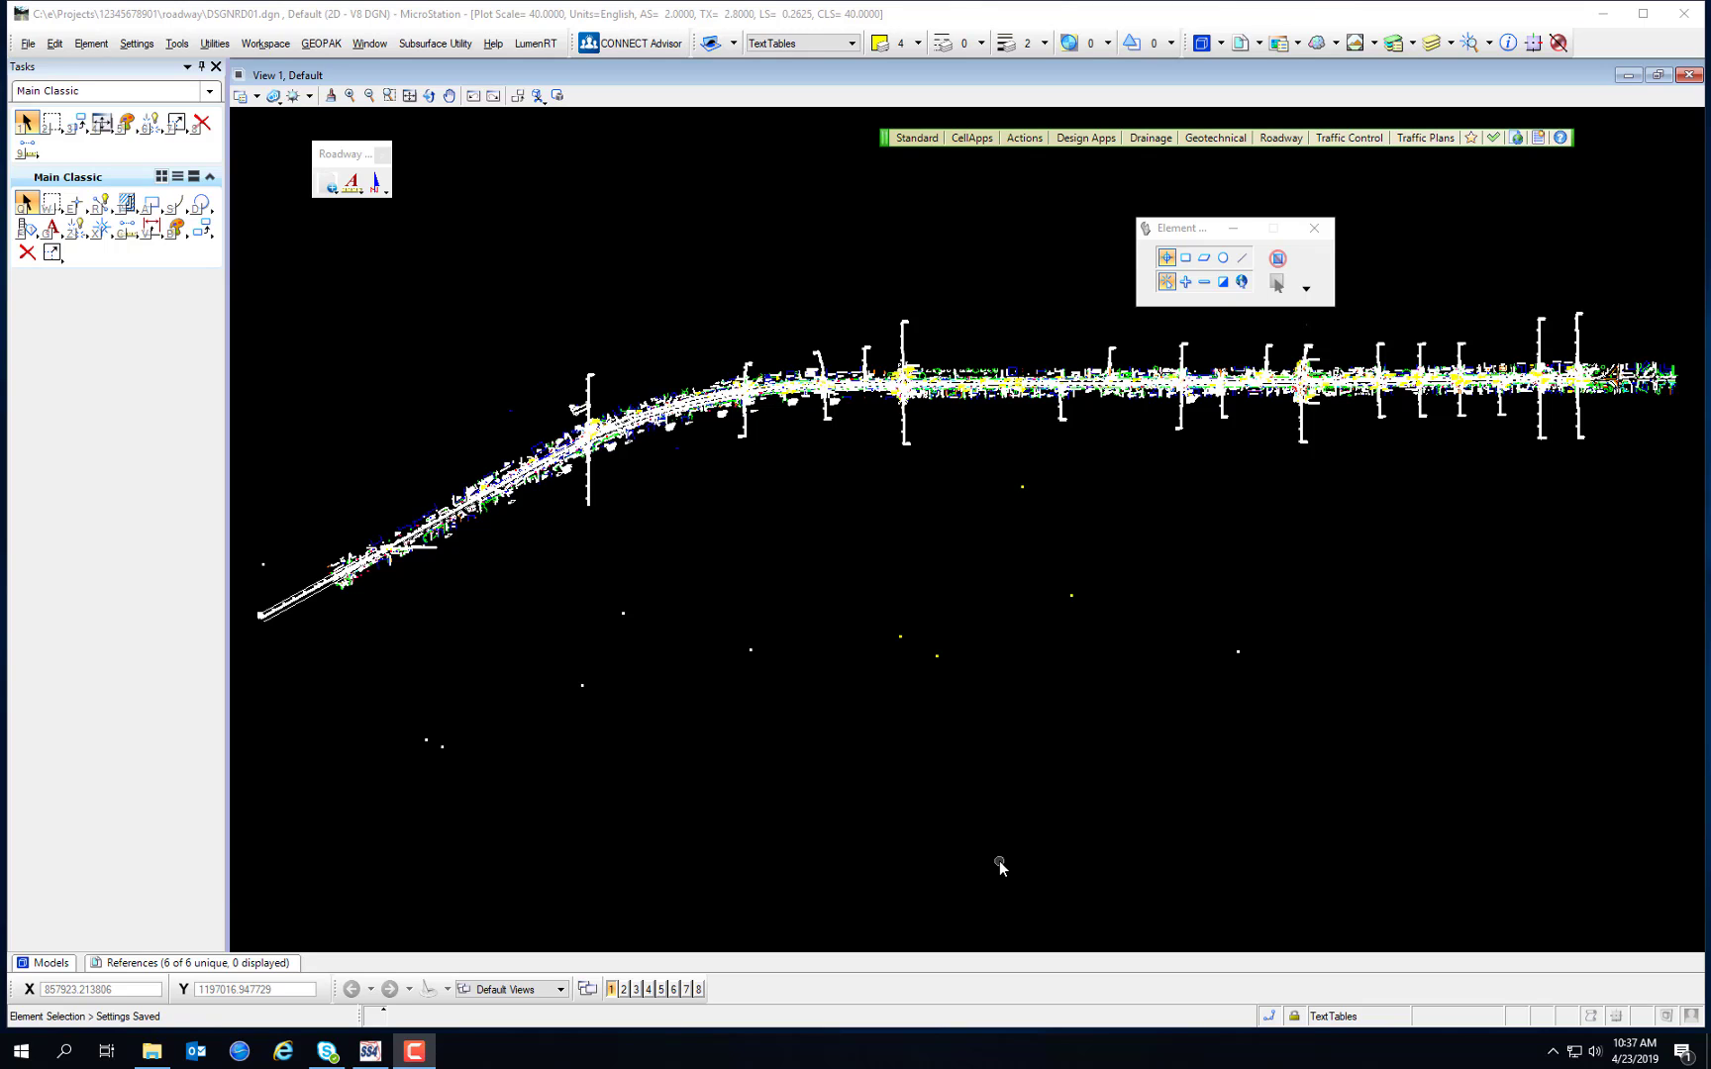
Step: Zoom View 1 with Window Area to the intersection near station 230, using two successively tighter areas
left_click(389, 95)
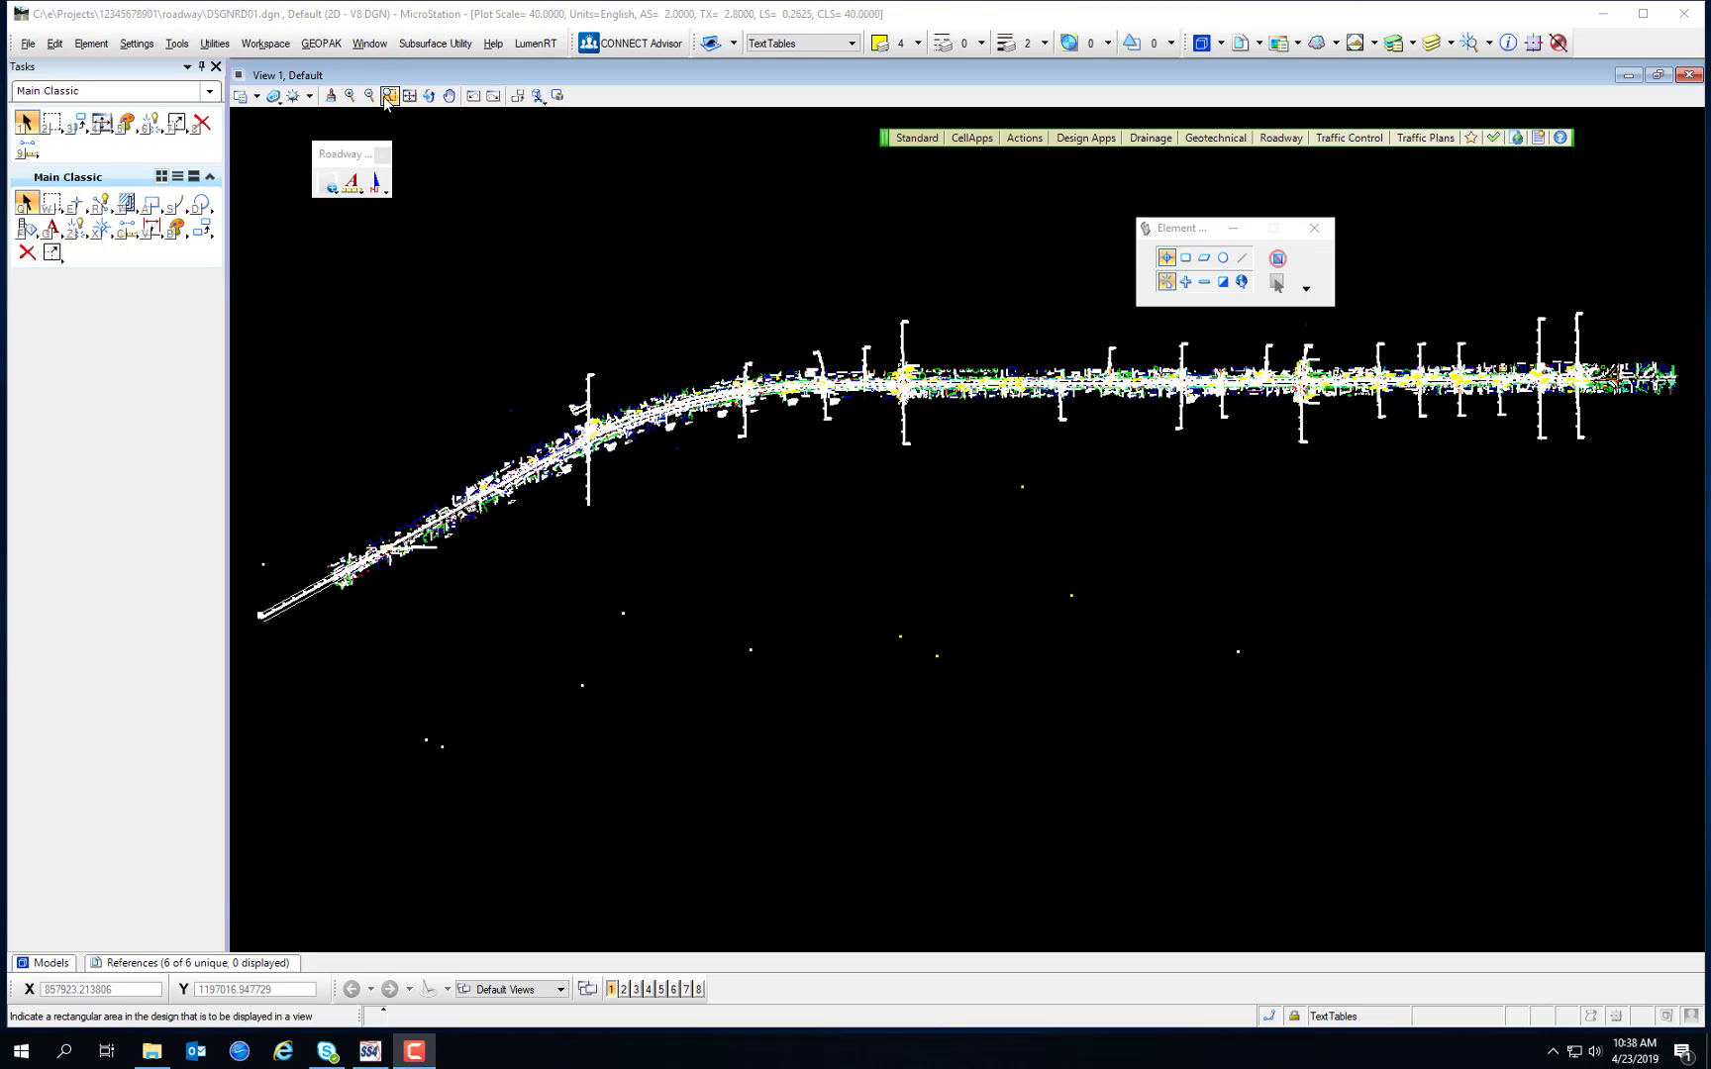
left_click(388, 96)
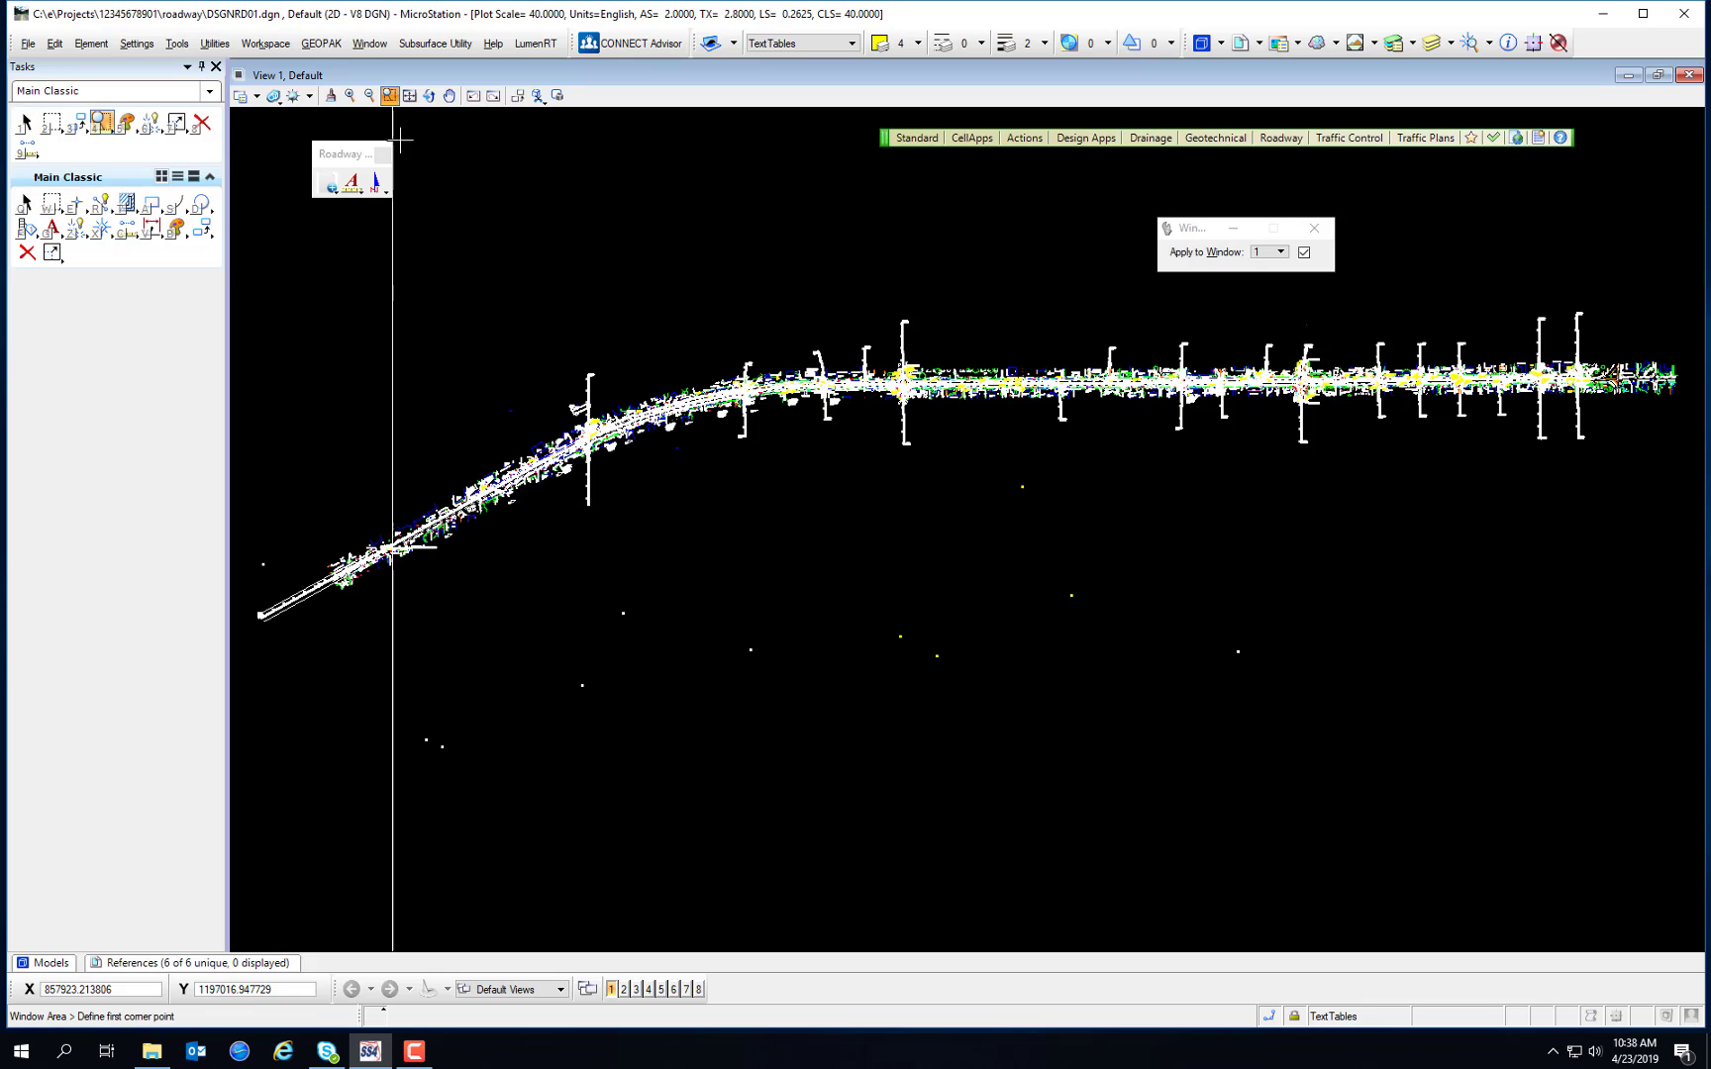
left_click(561, 403)
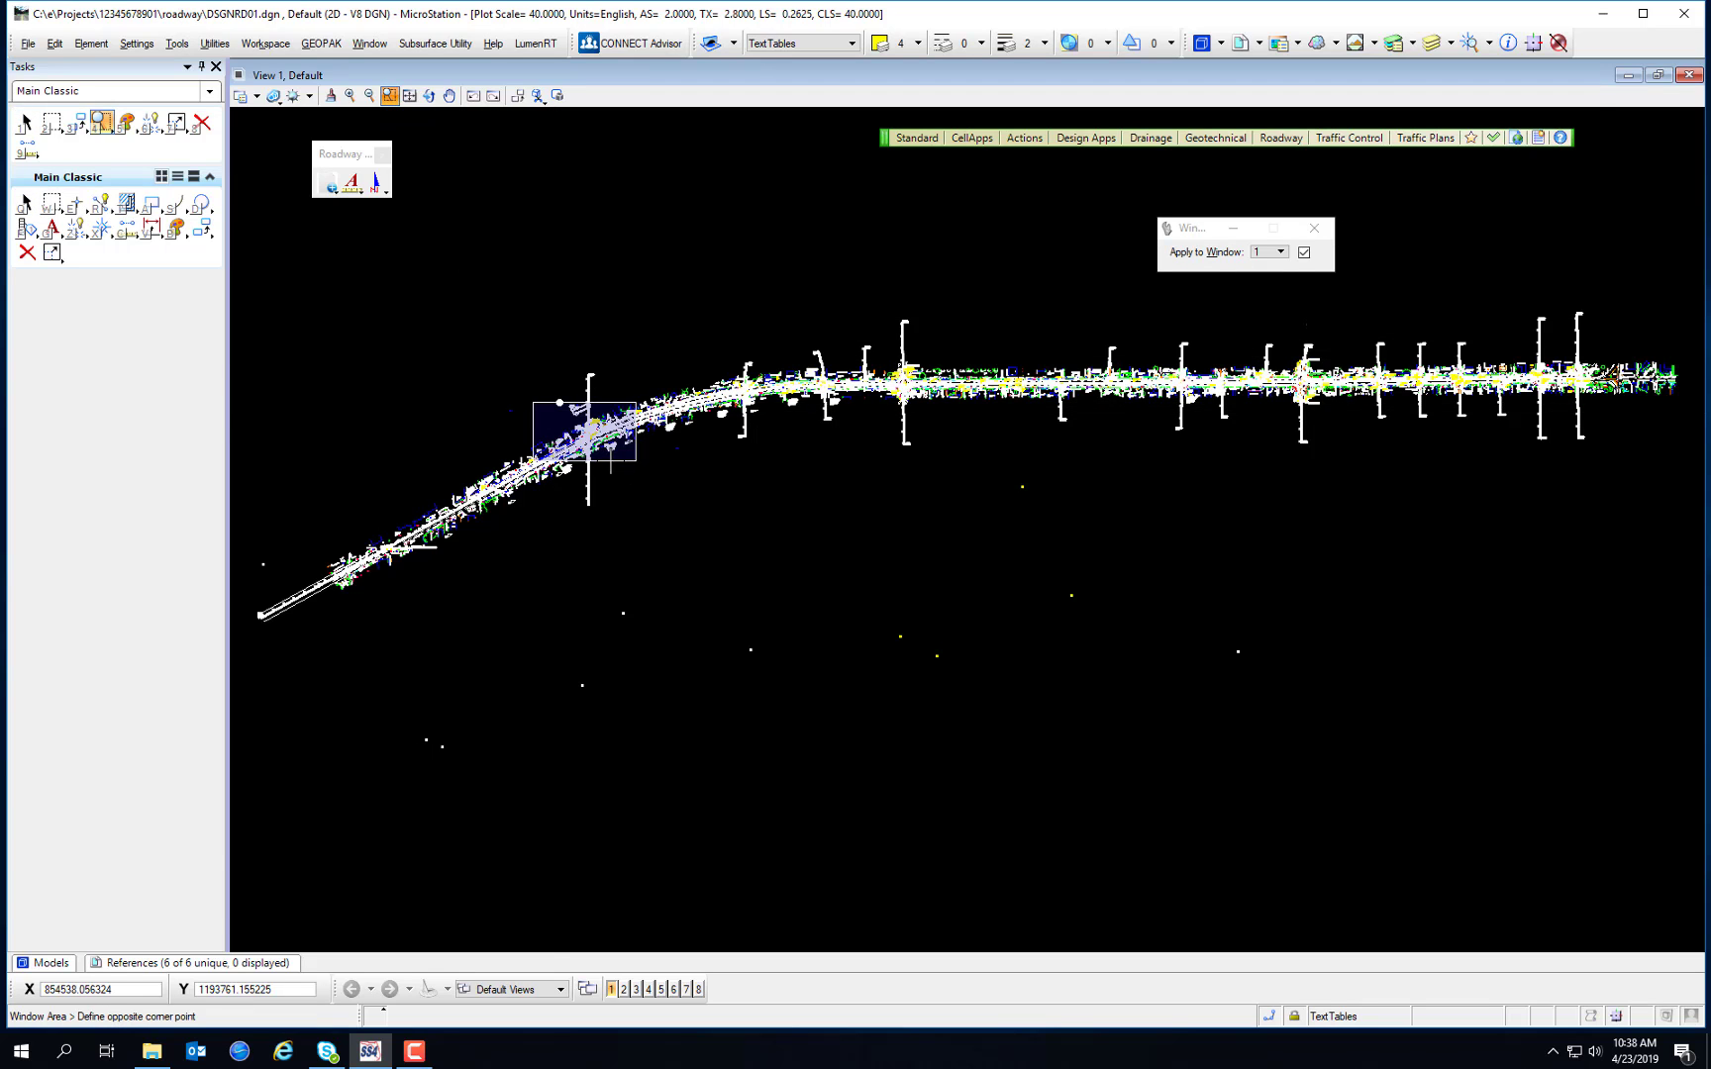
left_click(610, 458)
left_click(798, 373)
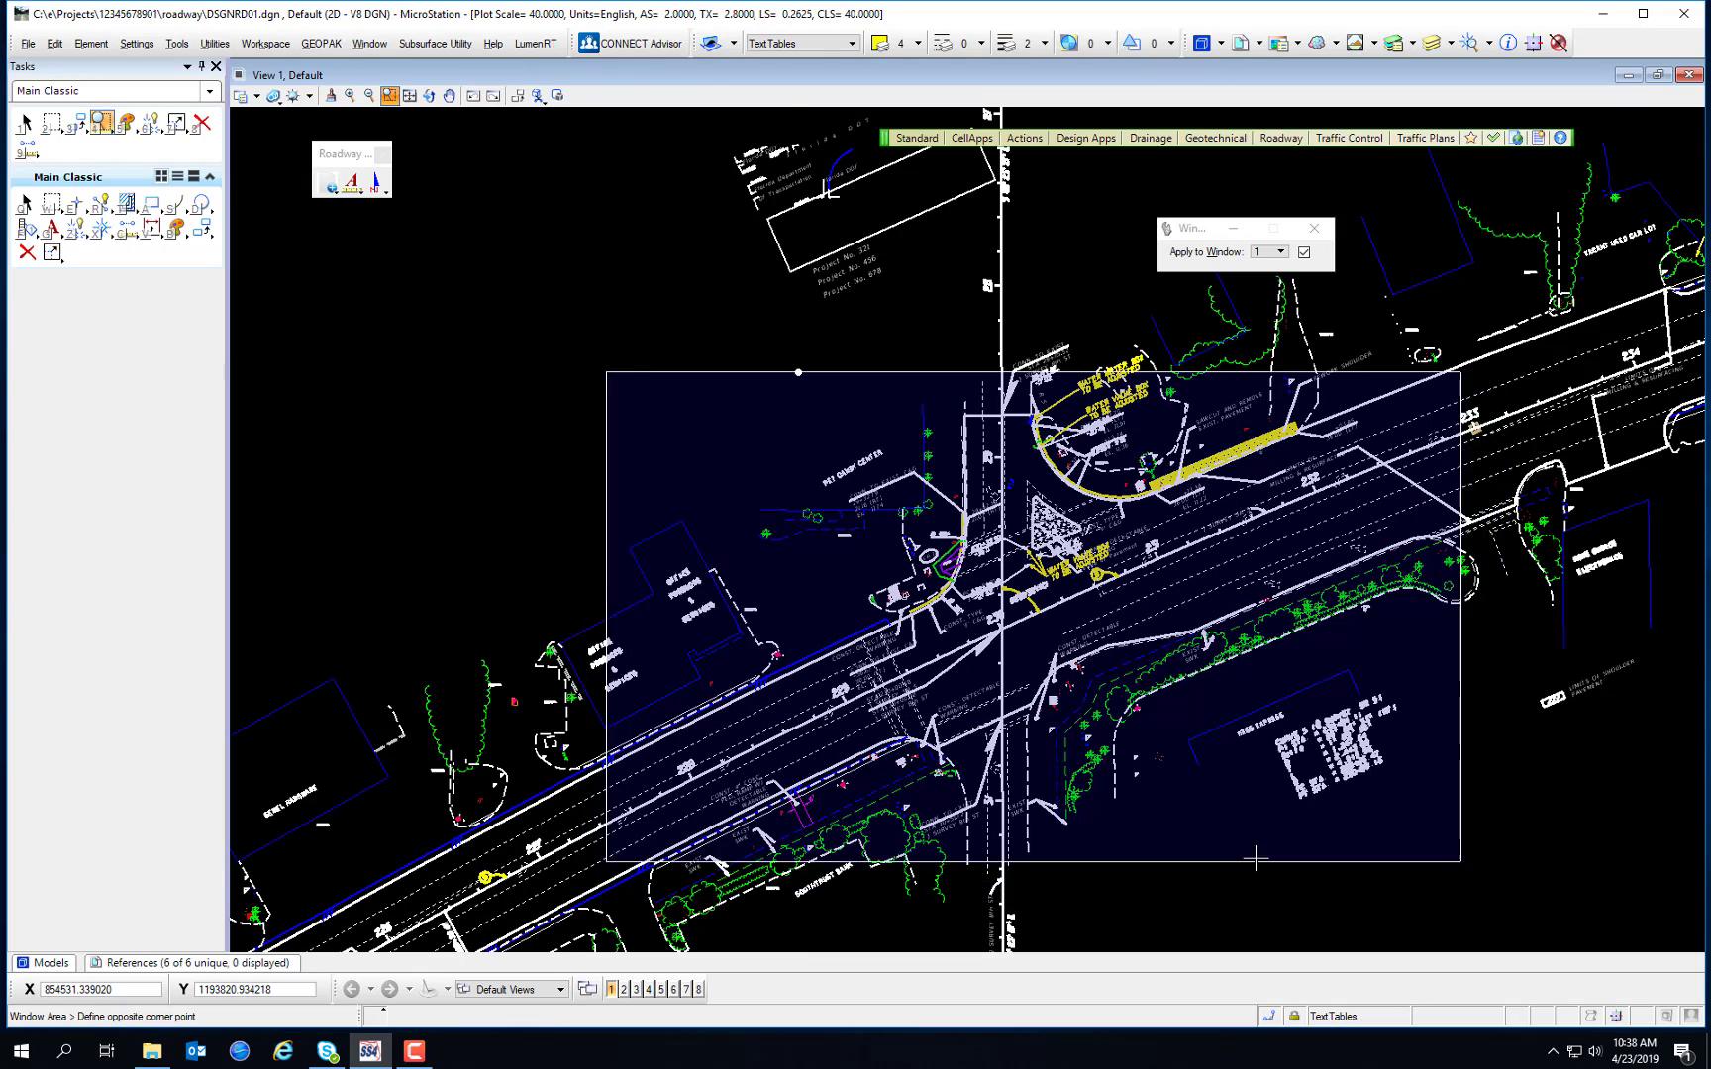
left_click(1259, 862)
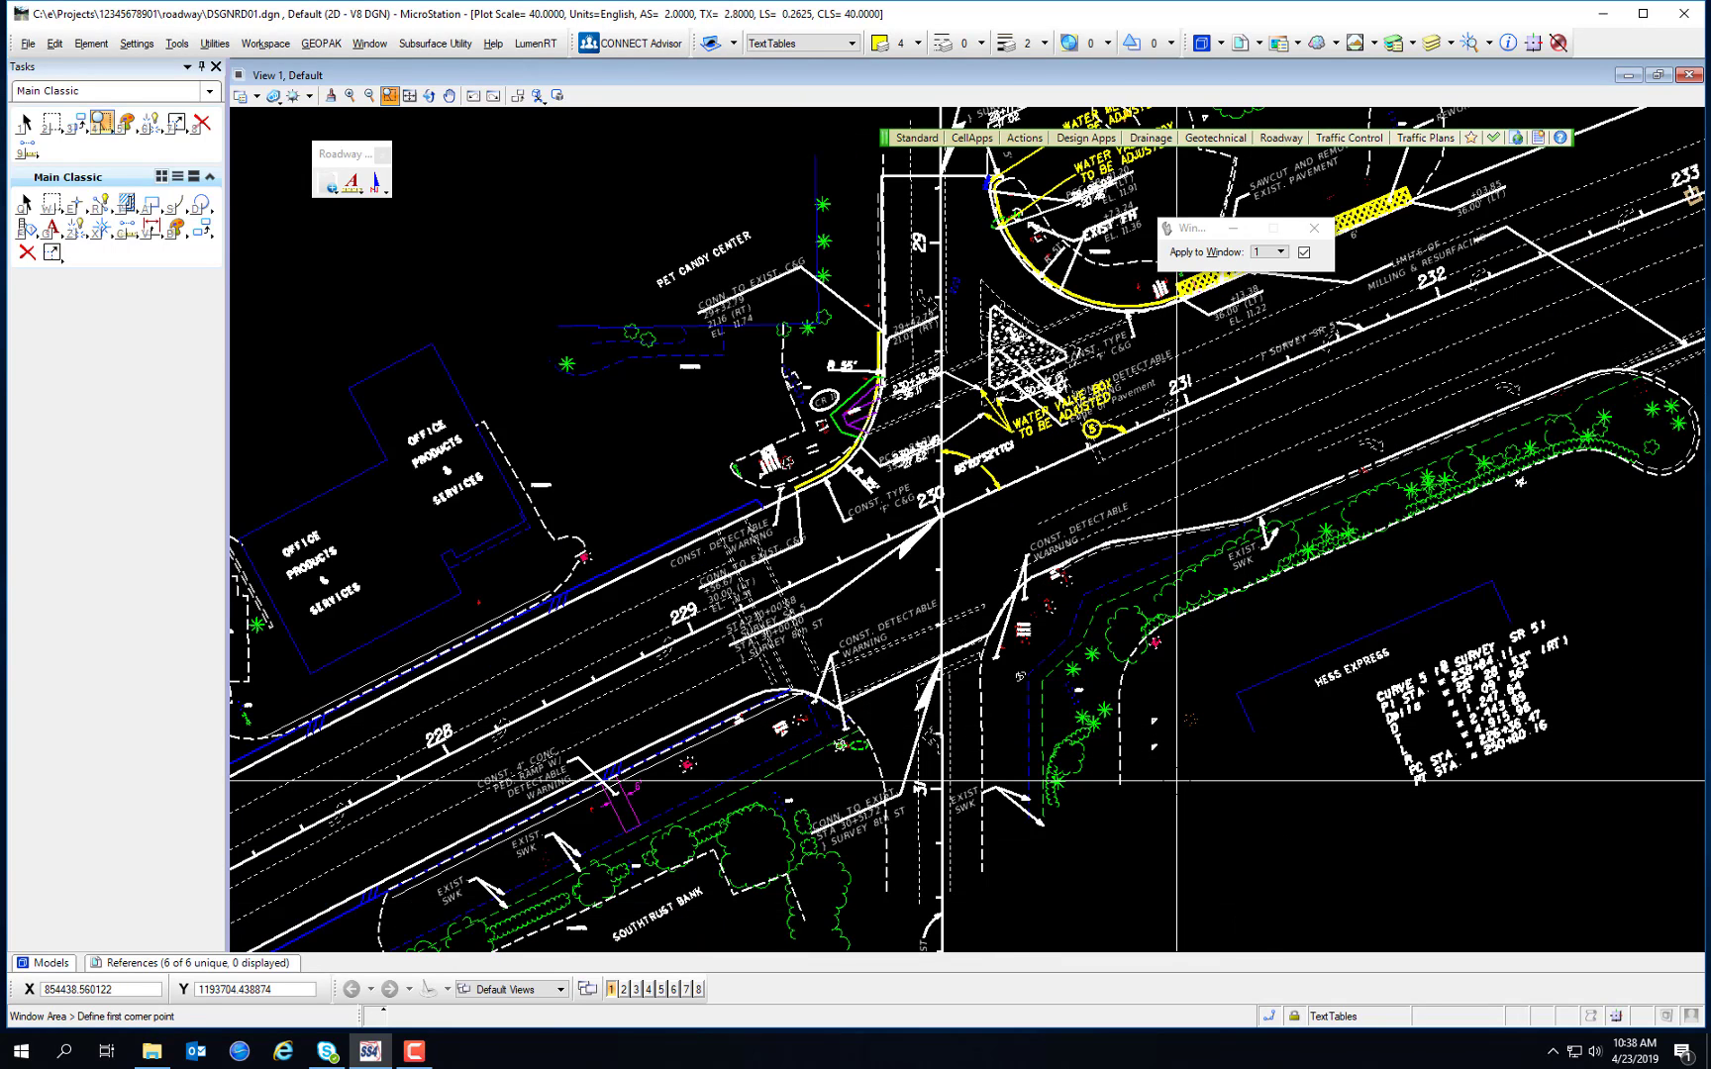
key("Escape")
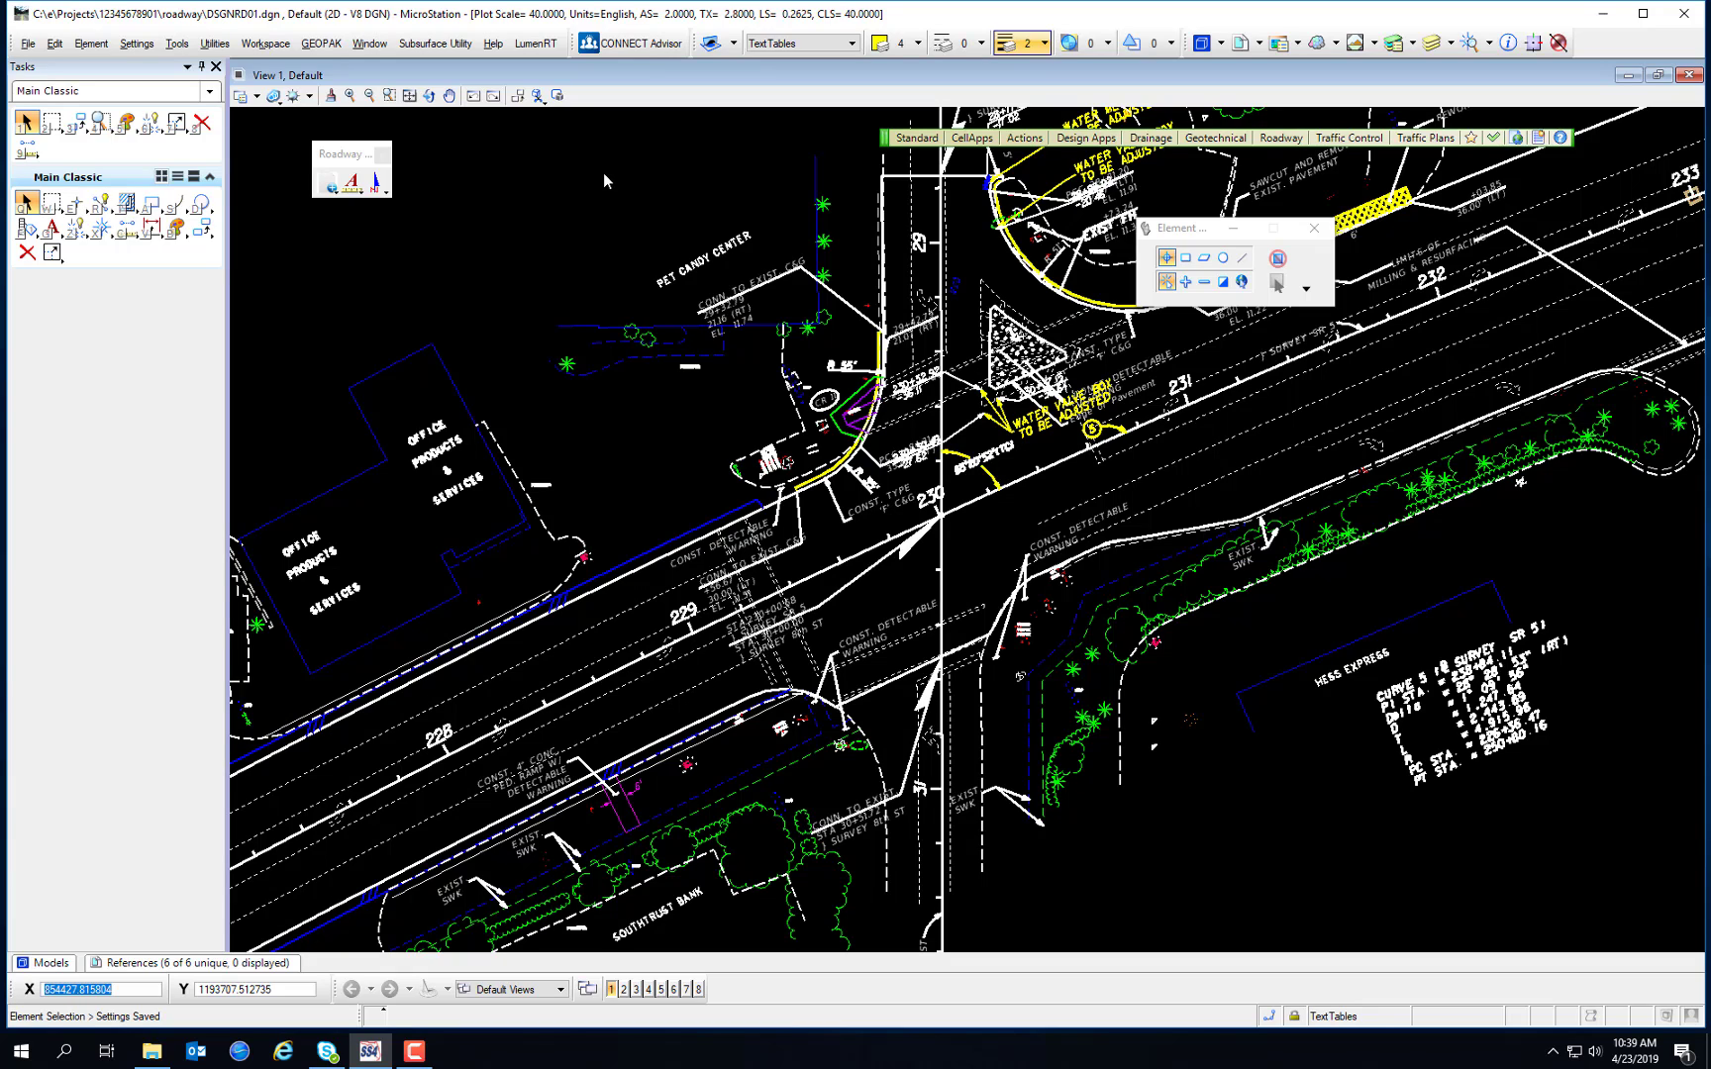
Step: Open the Saved Views dialog, move it over the drawing and enlarge it to show the Clip Volume and Model columns
left_click(215, 46)
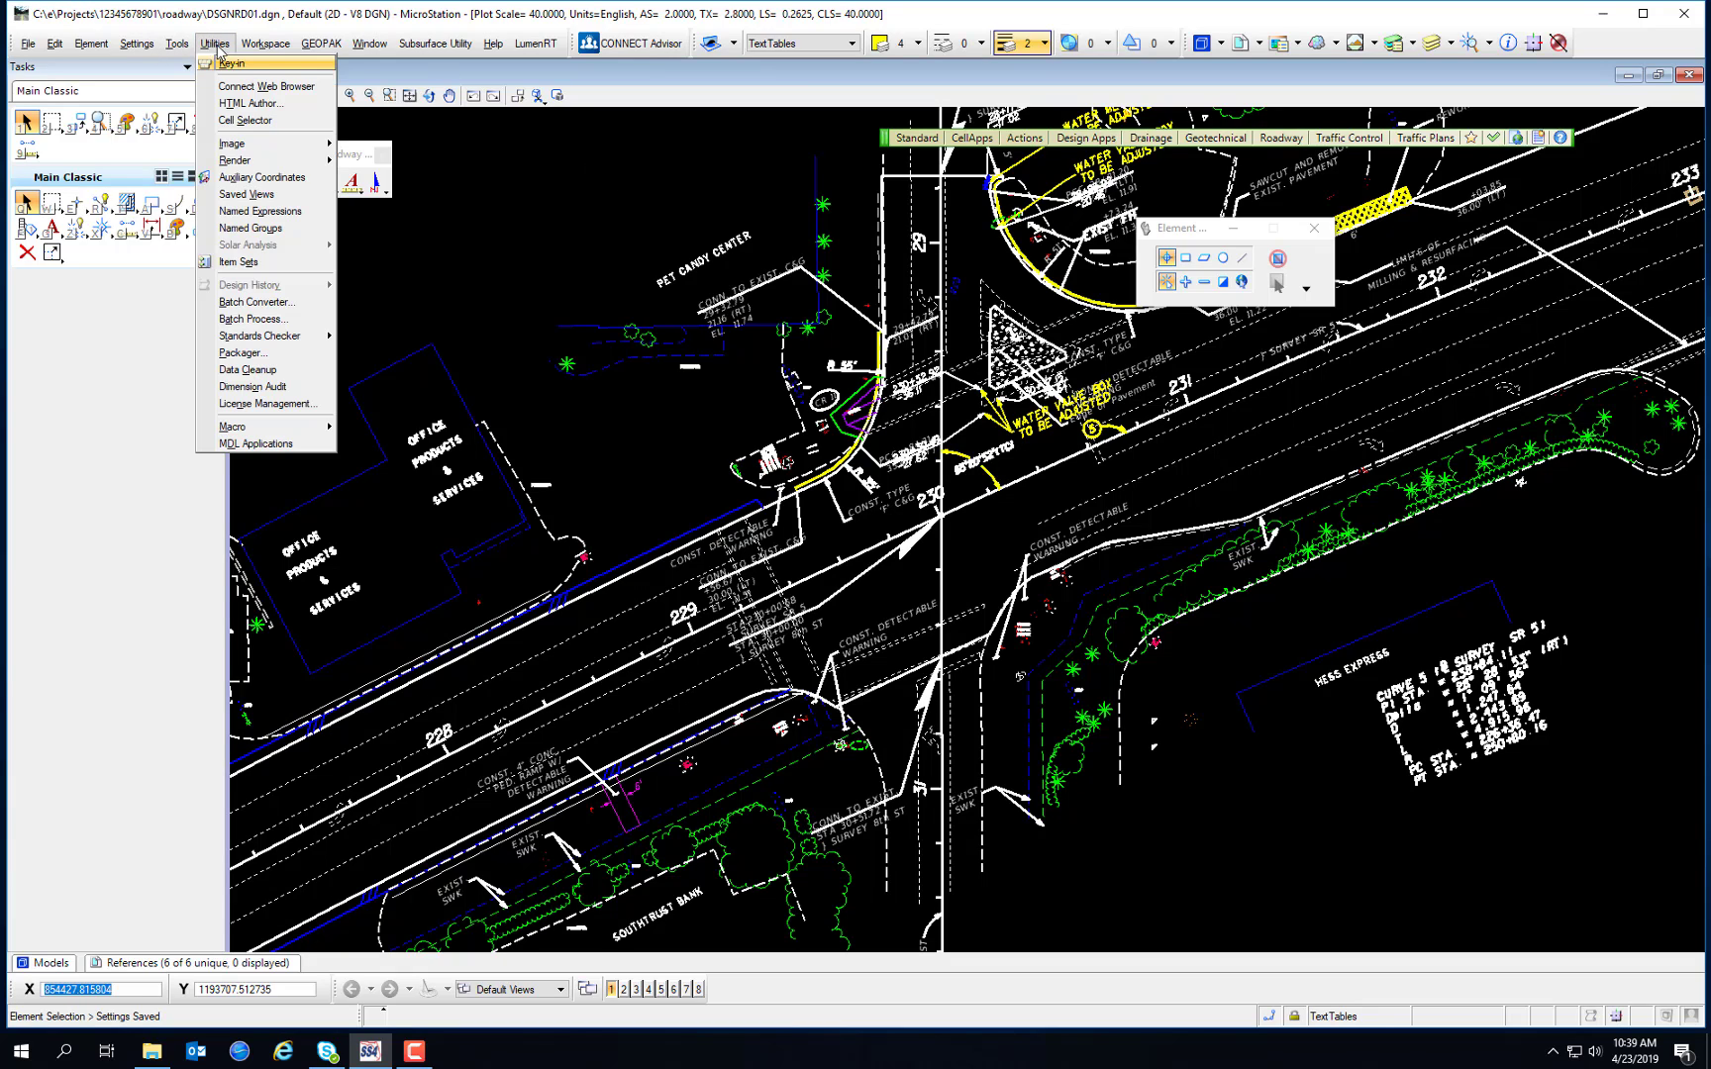
left_click(290, 197)
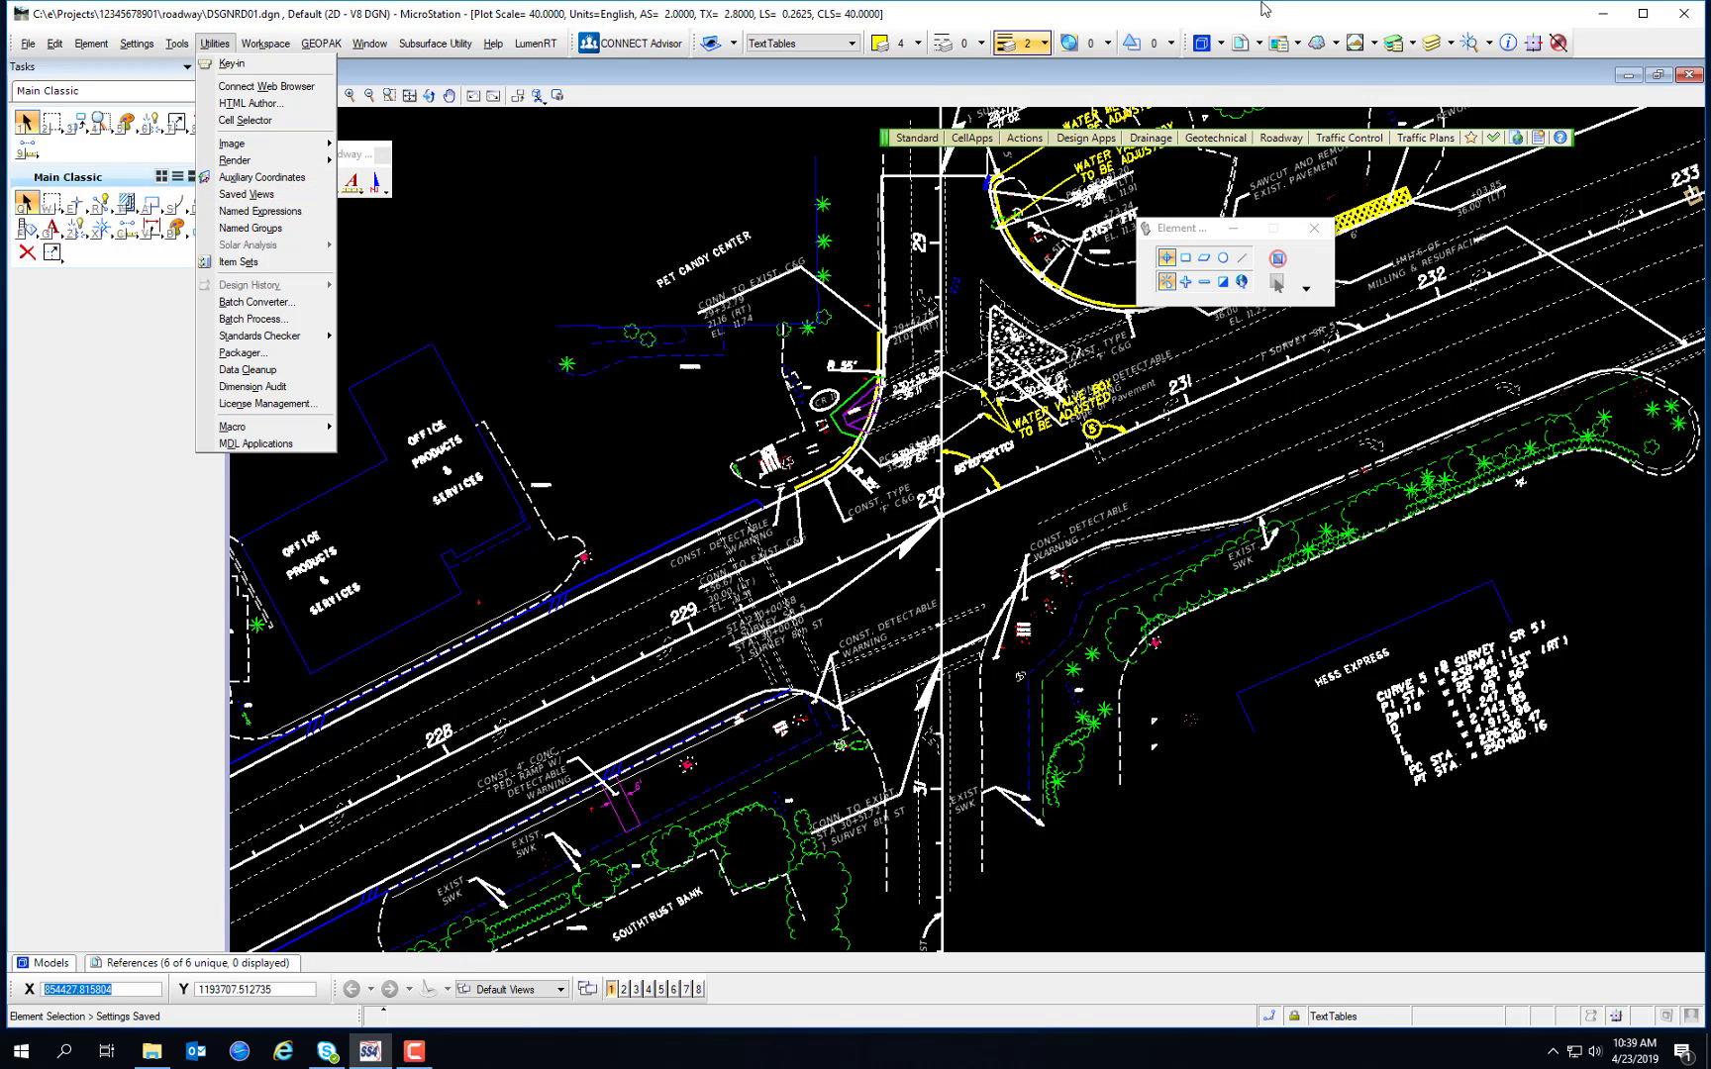
left_click(1358, 50)
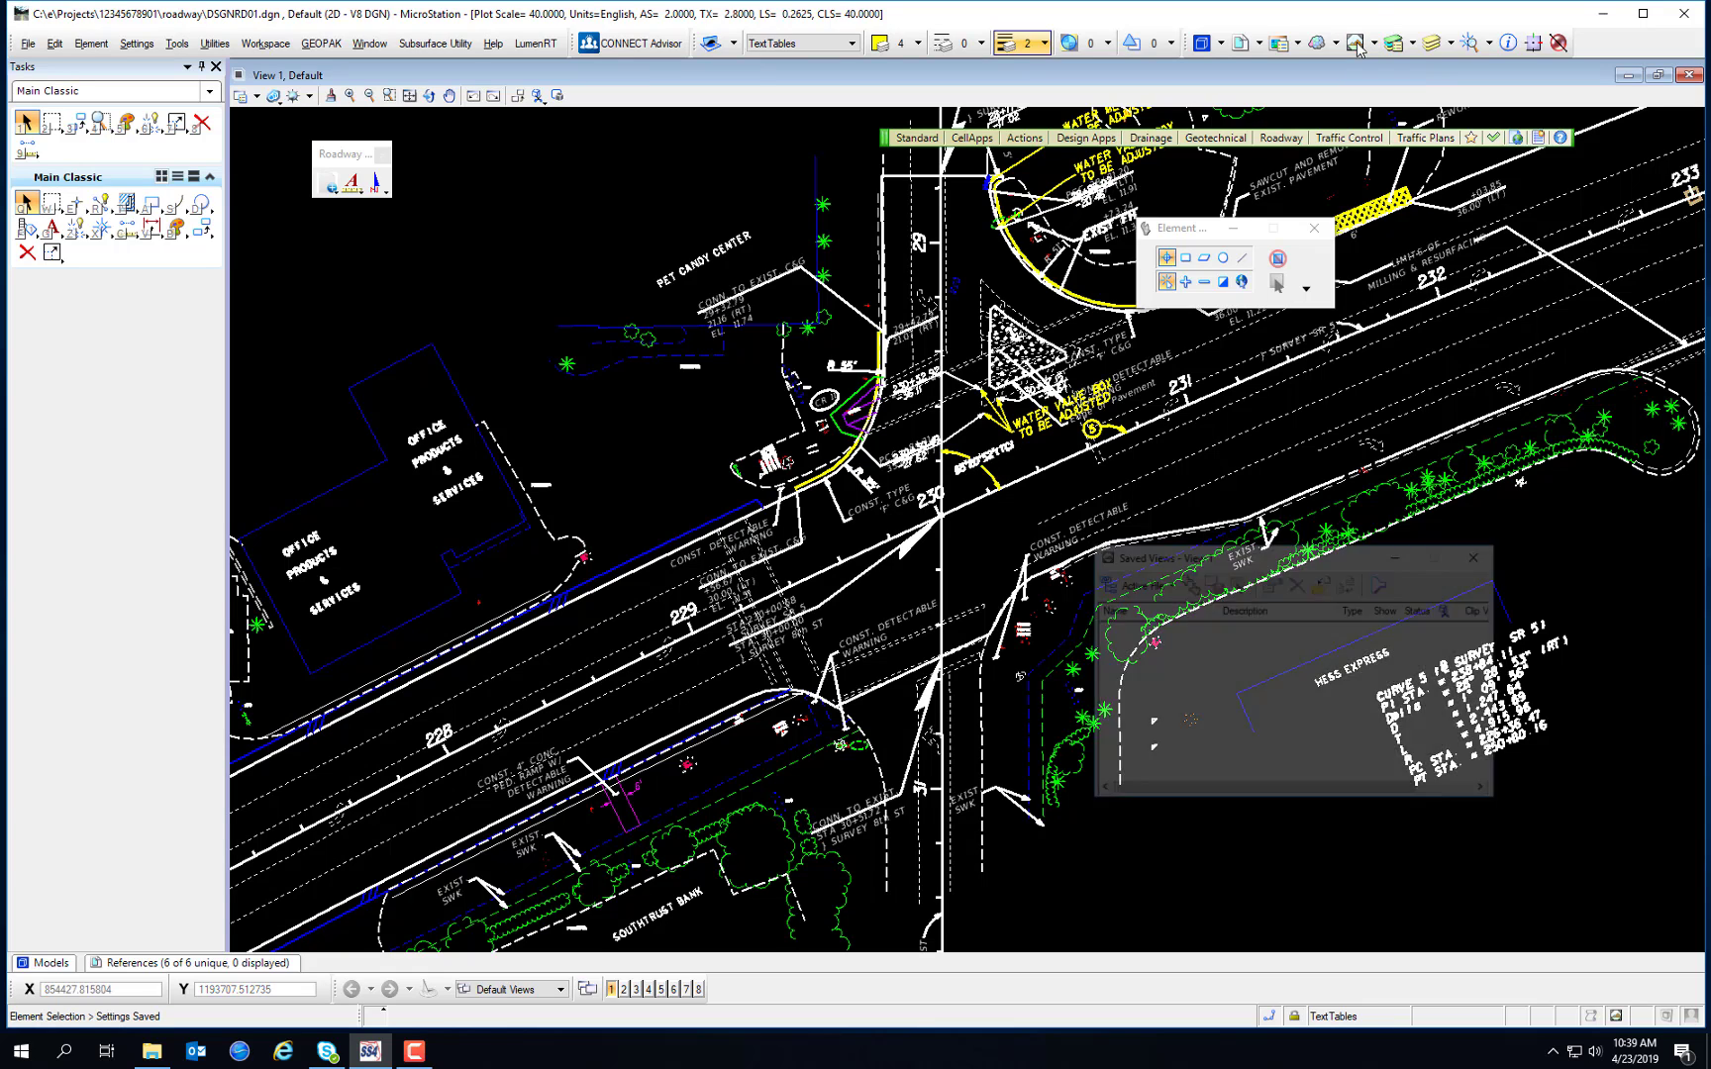
left_click_drag(1259, 554, 831, 351)
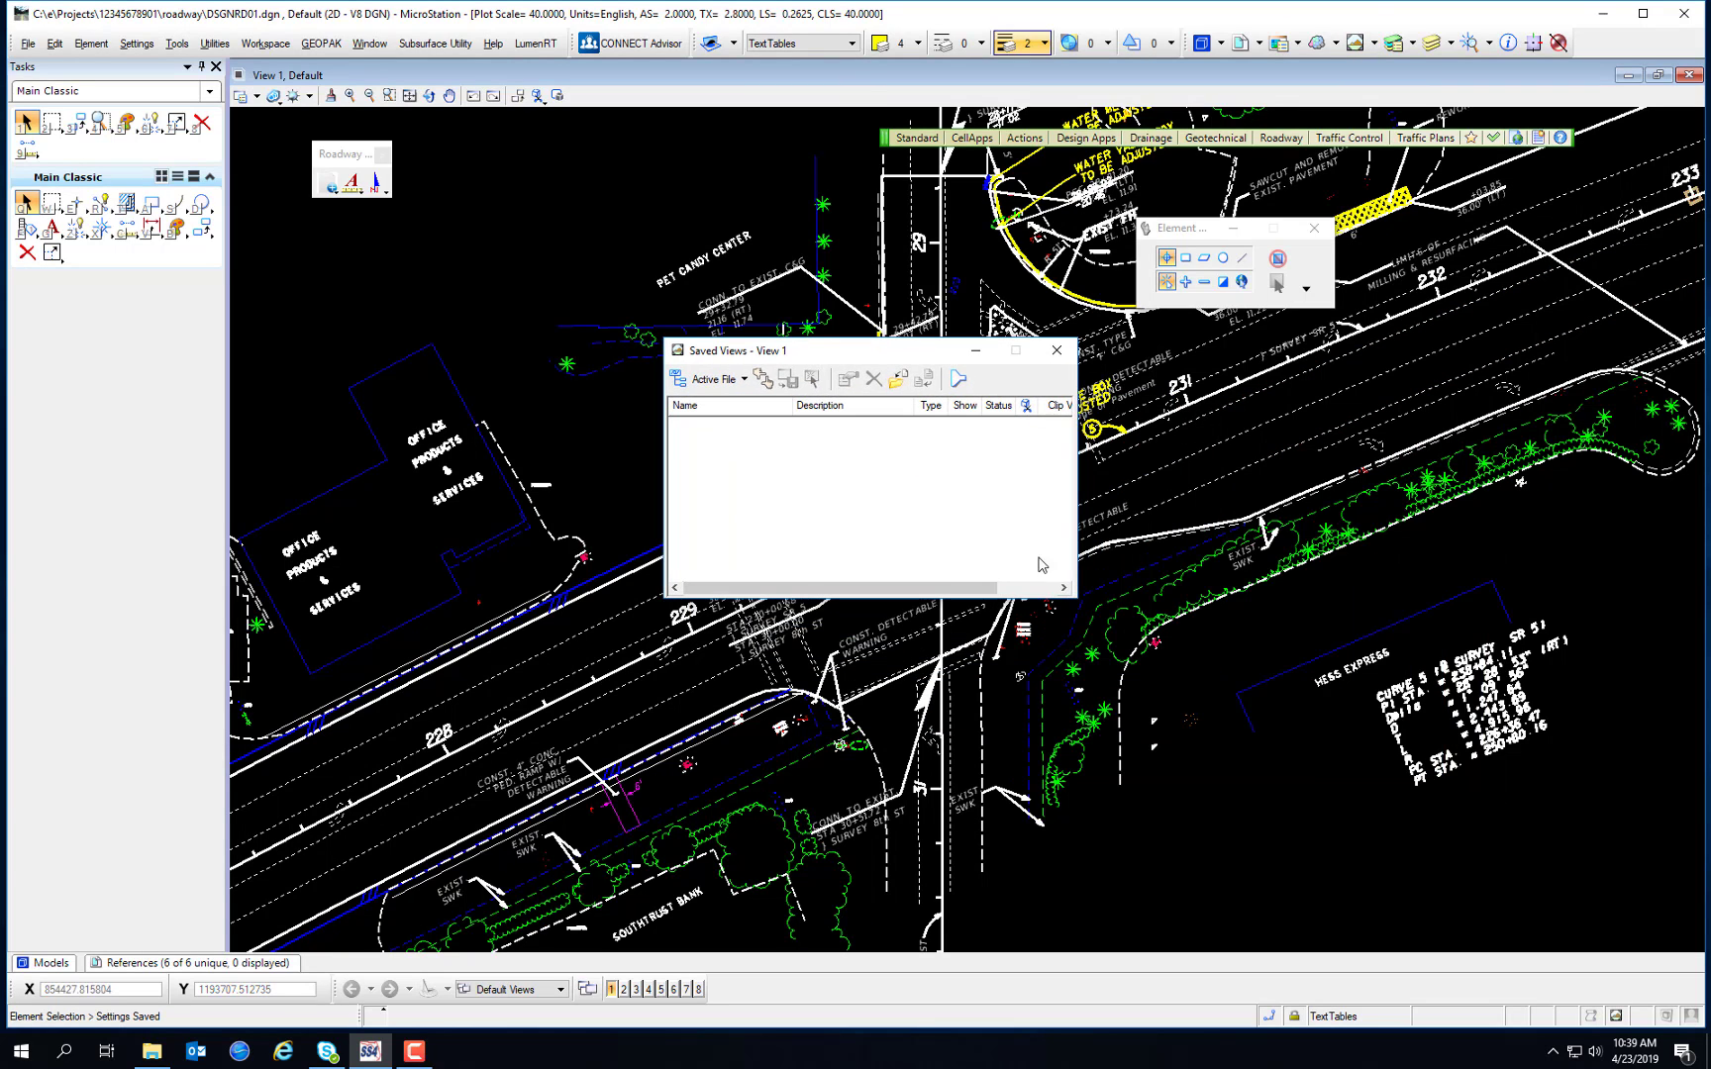
left_click_drag(1077, 598, 1270, 640)
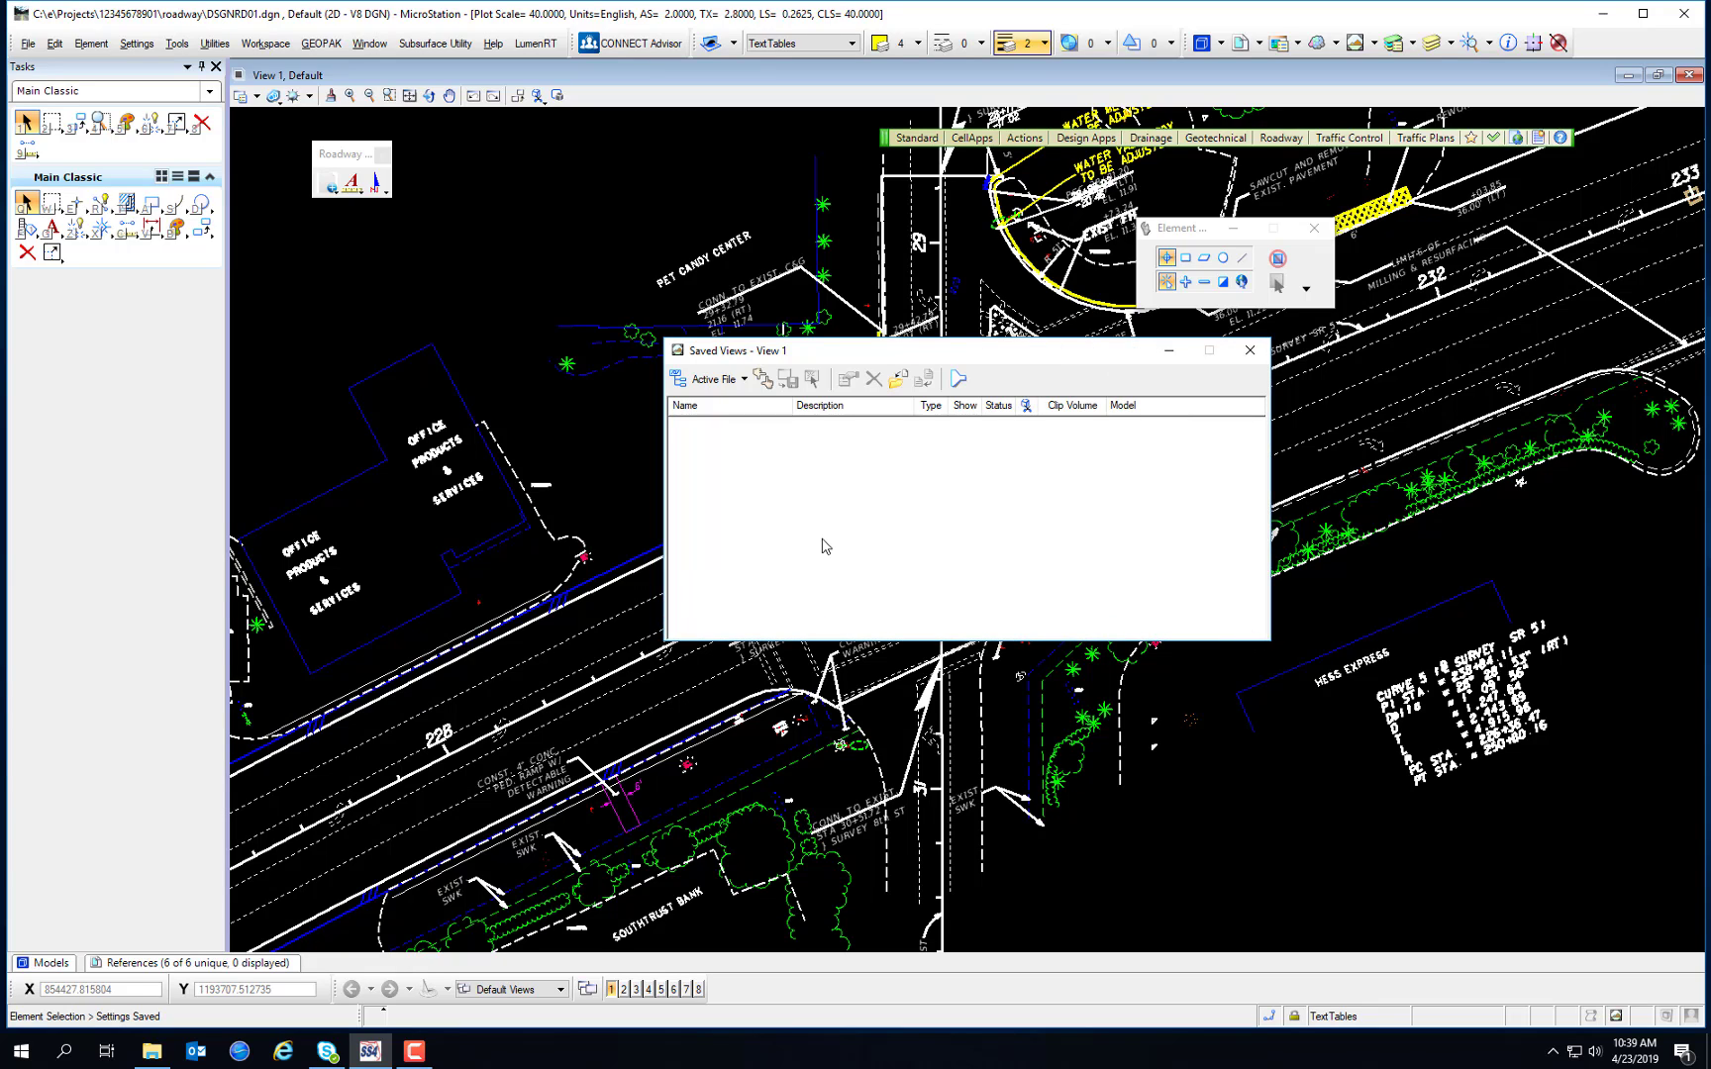
Step: Create a saved view named First Intersection from View 1 with Associative Clip Volume enabled
left_click(760, 380)
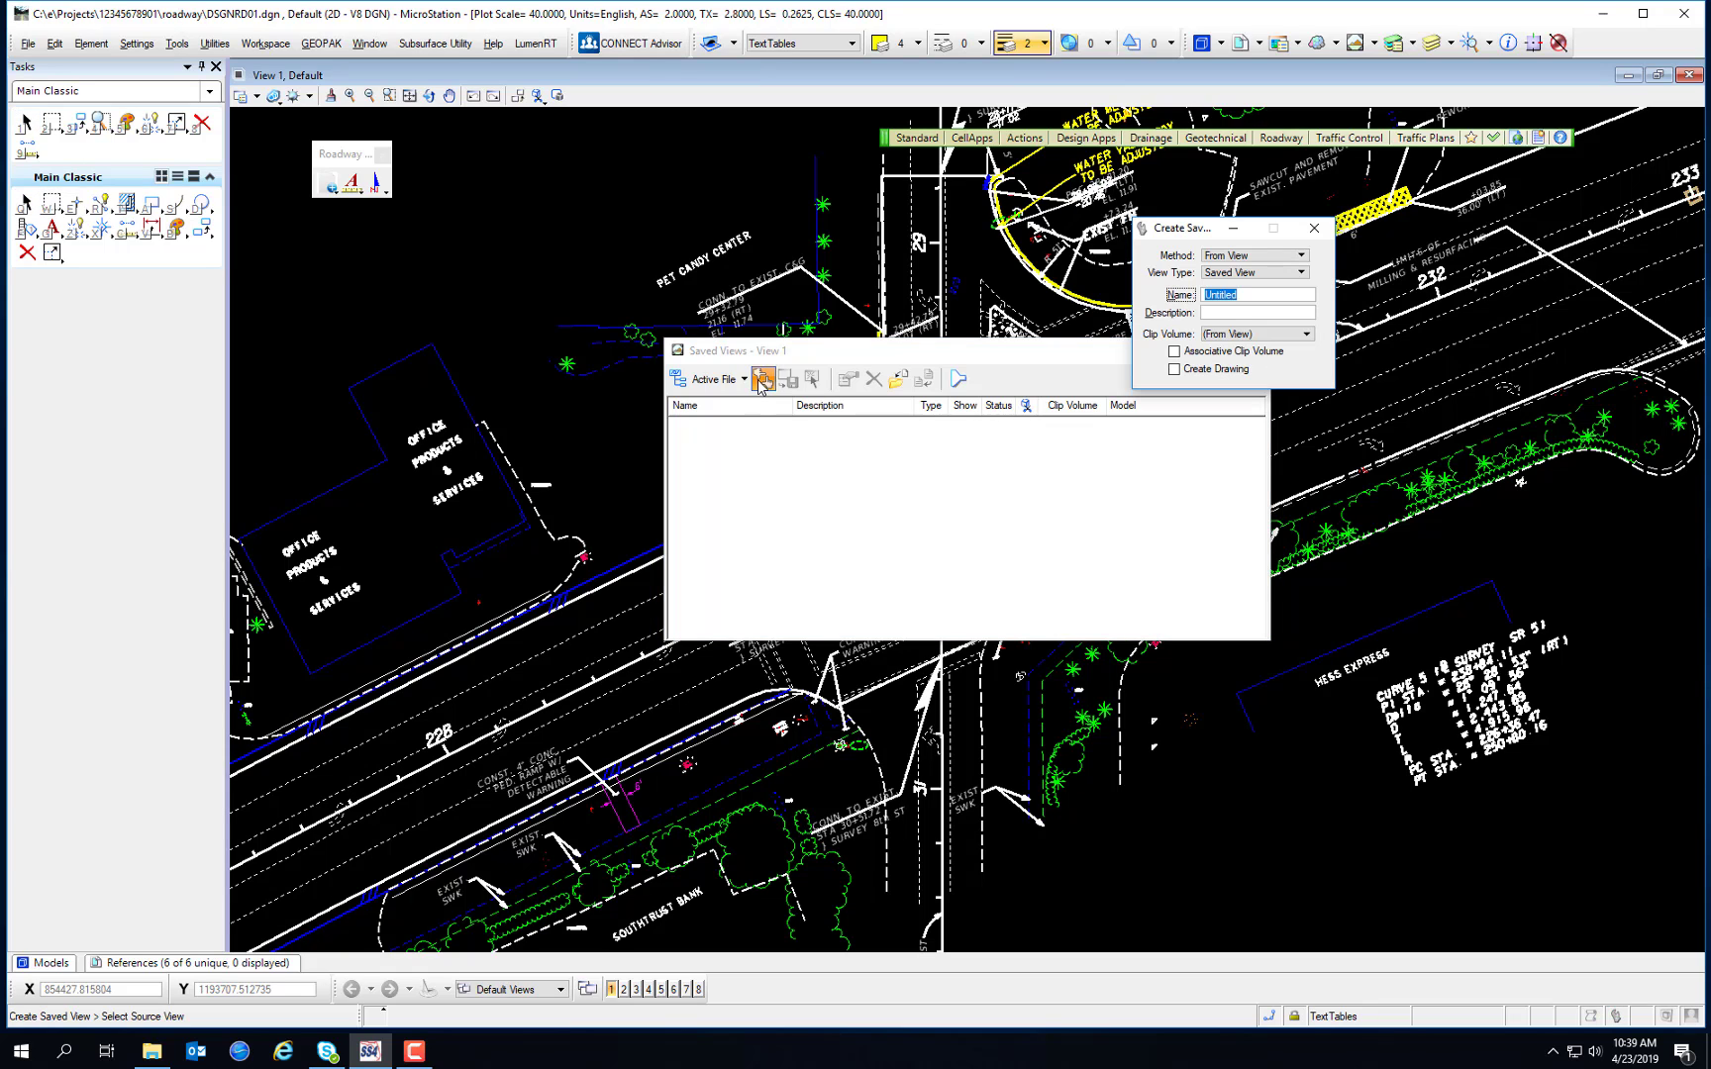
left_click_drag(1197, 234, 1025, 431)
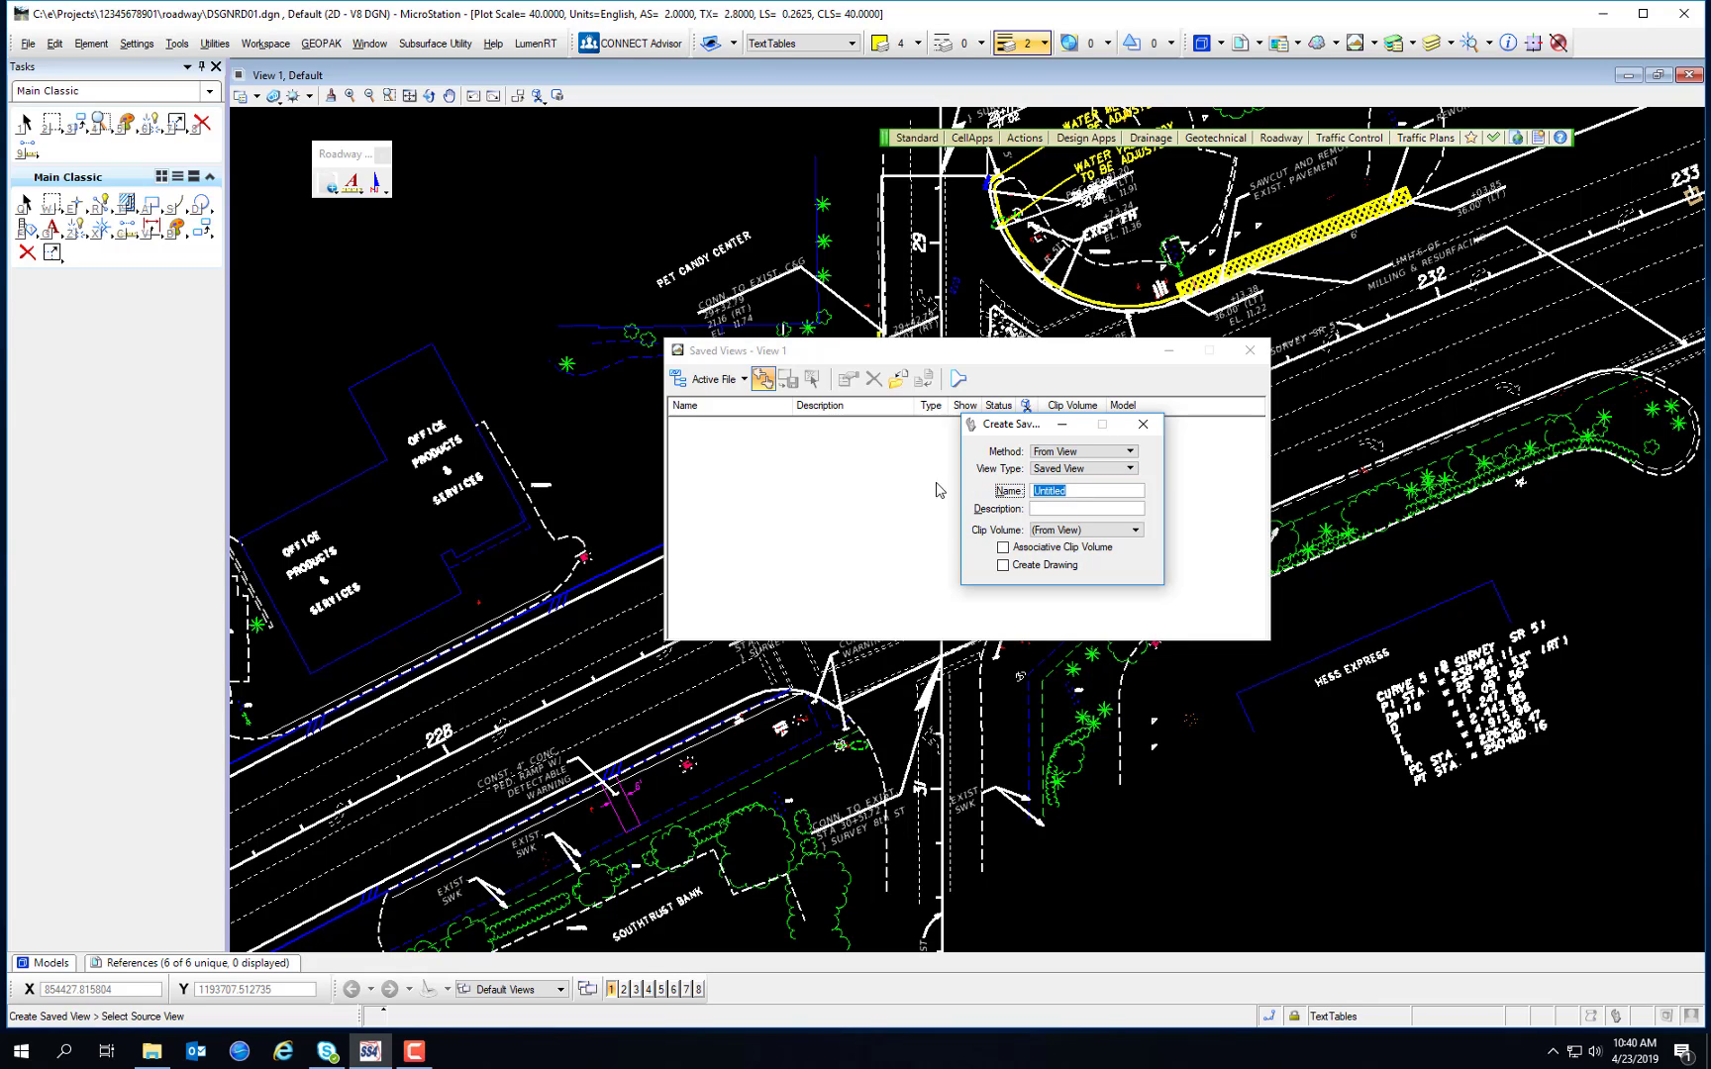
type("First Intre")
key("BackSpace")
key("BackSpace")
type("ersections")
key("Tab")
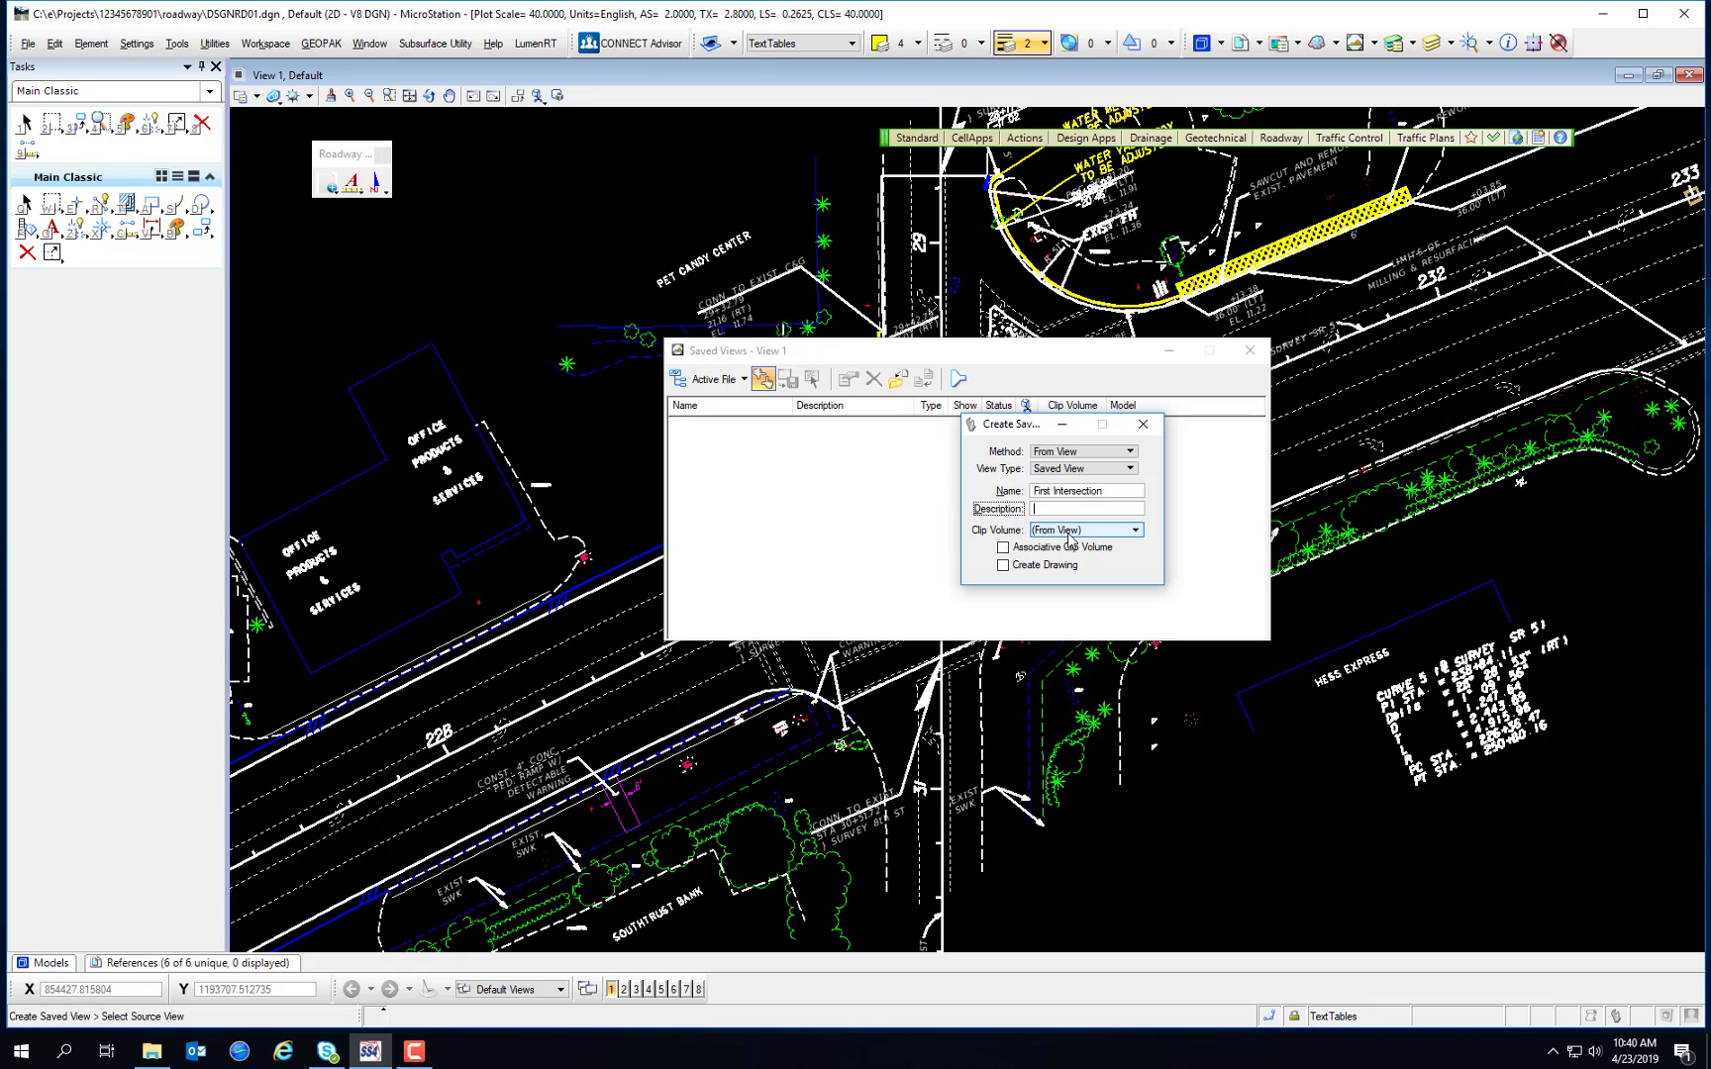
left_click(1004, 548)
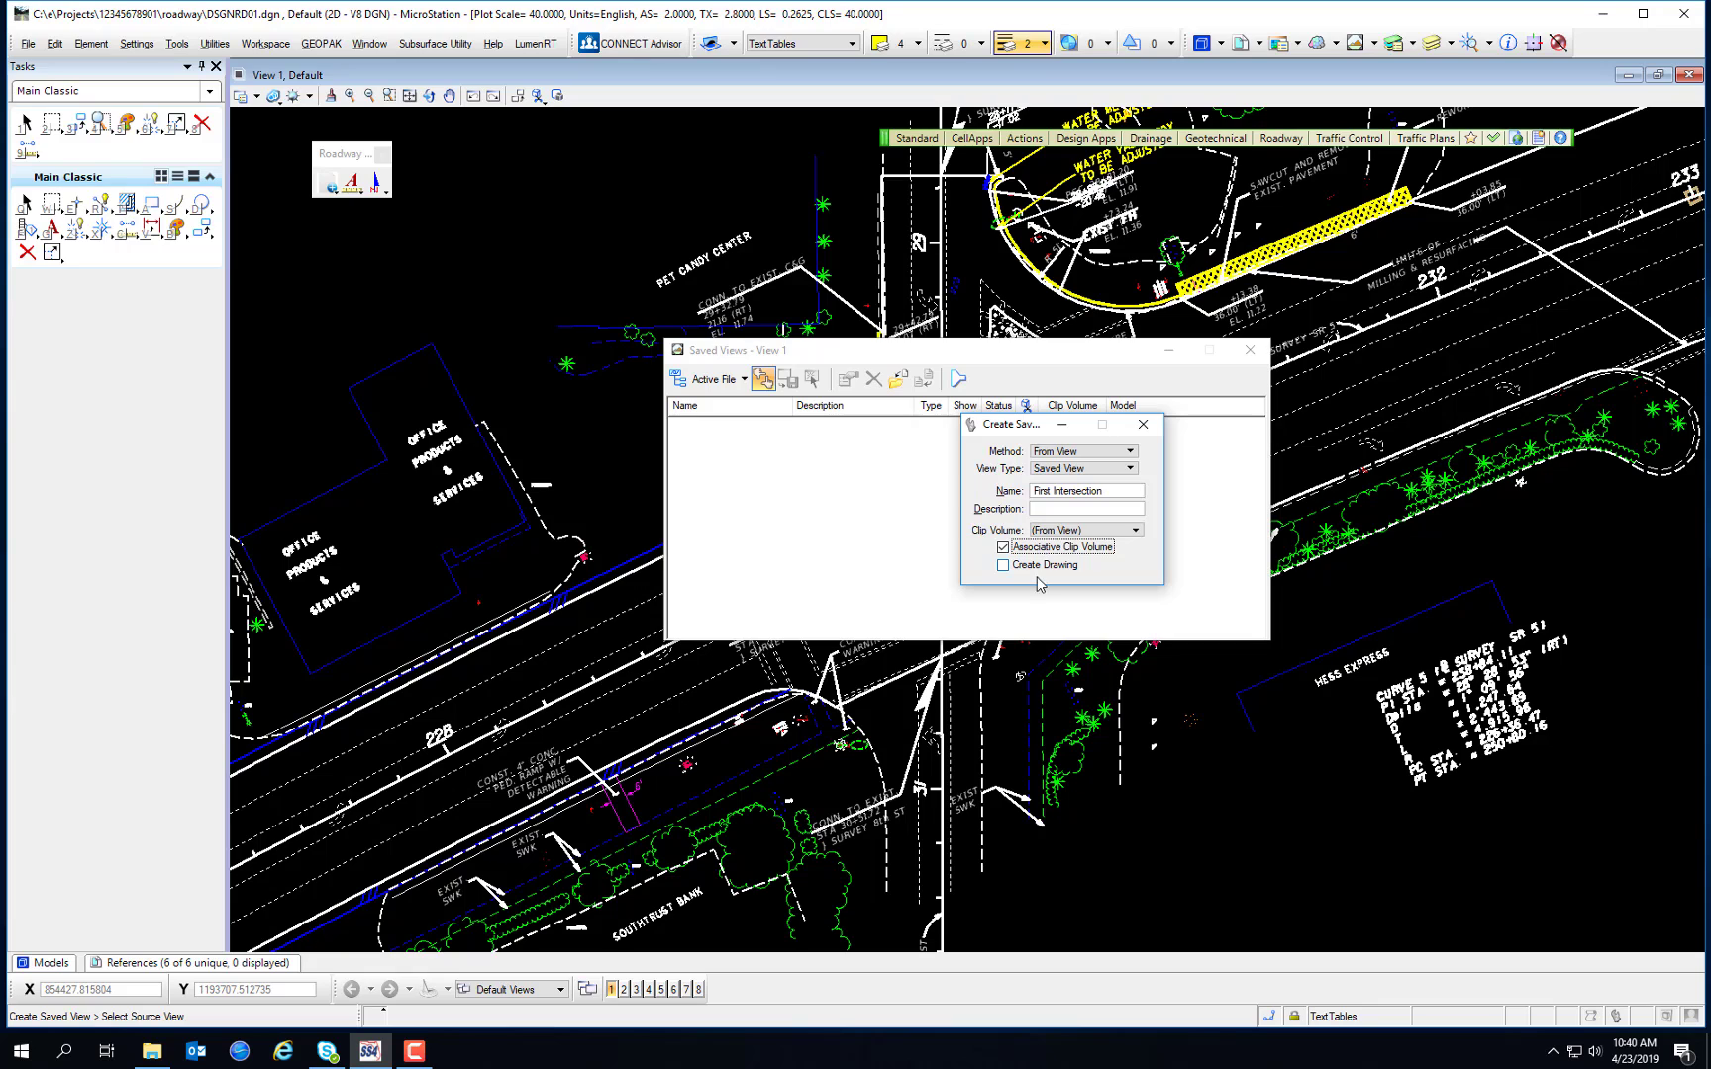
left_click(528, 233)
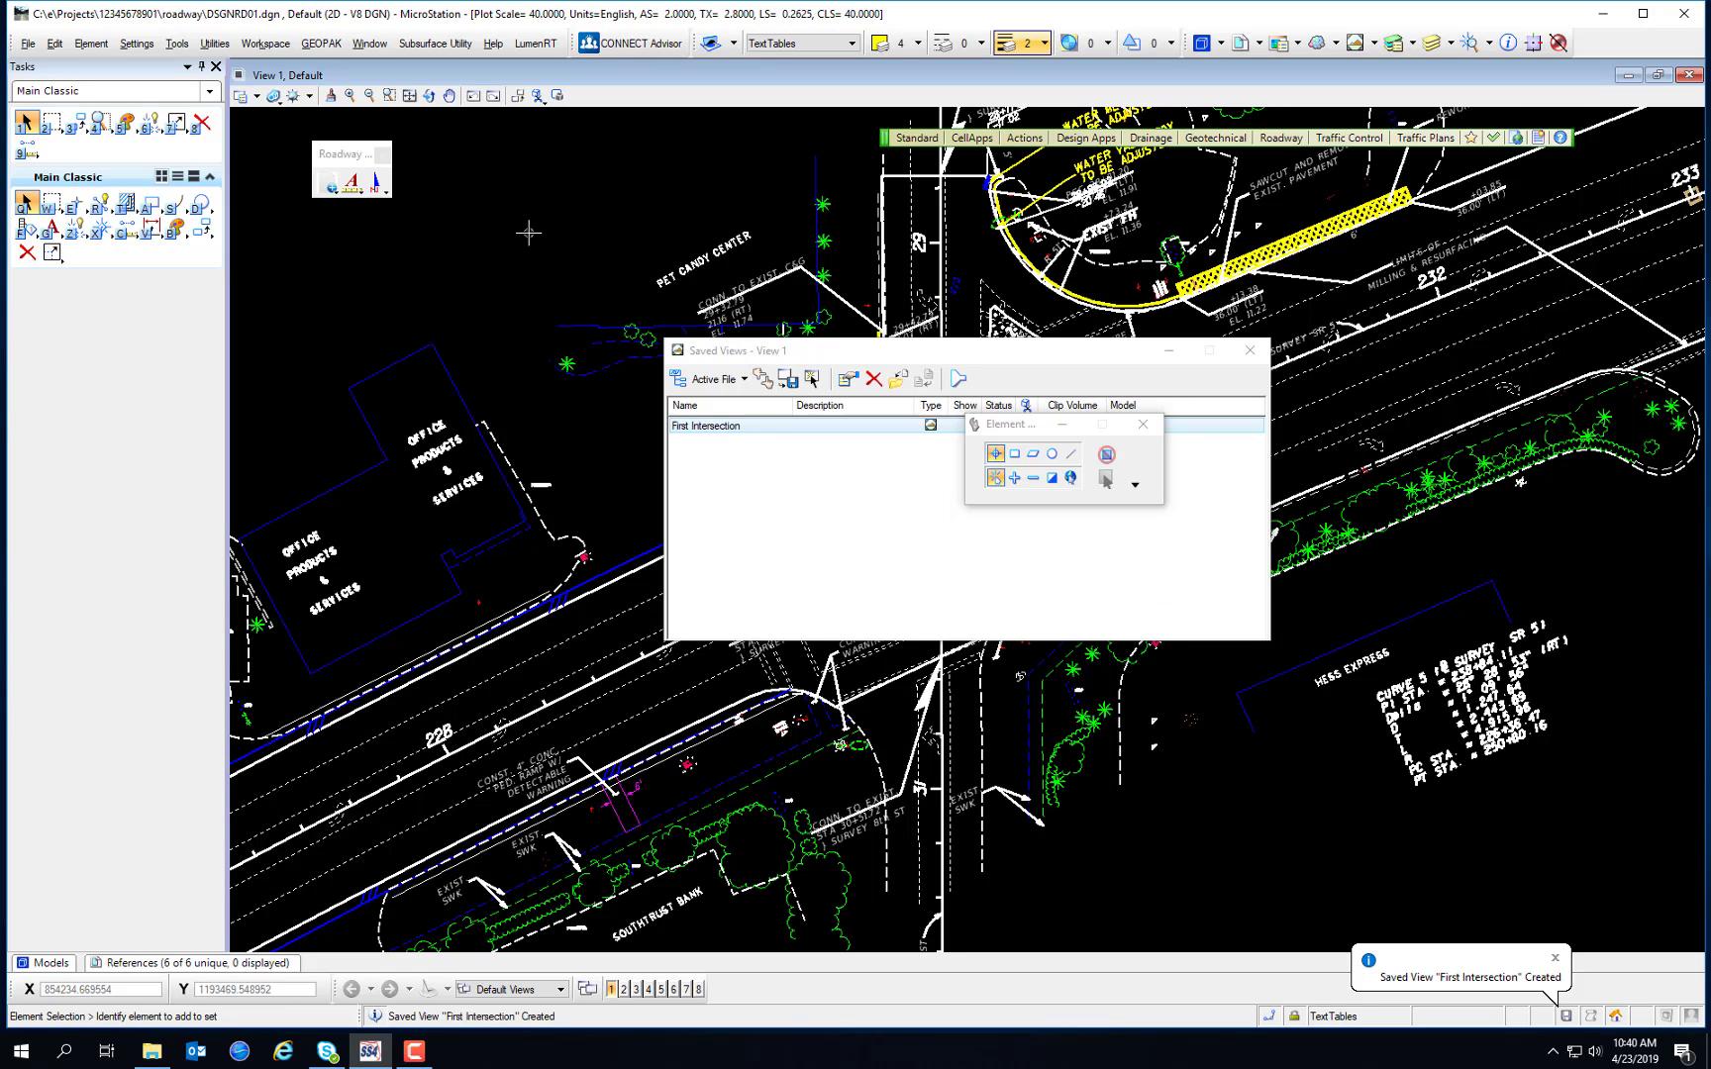
left_click_drag(1003, 425, 1374, 511)
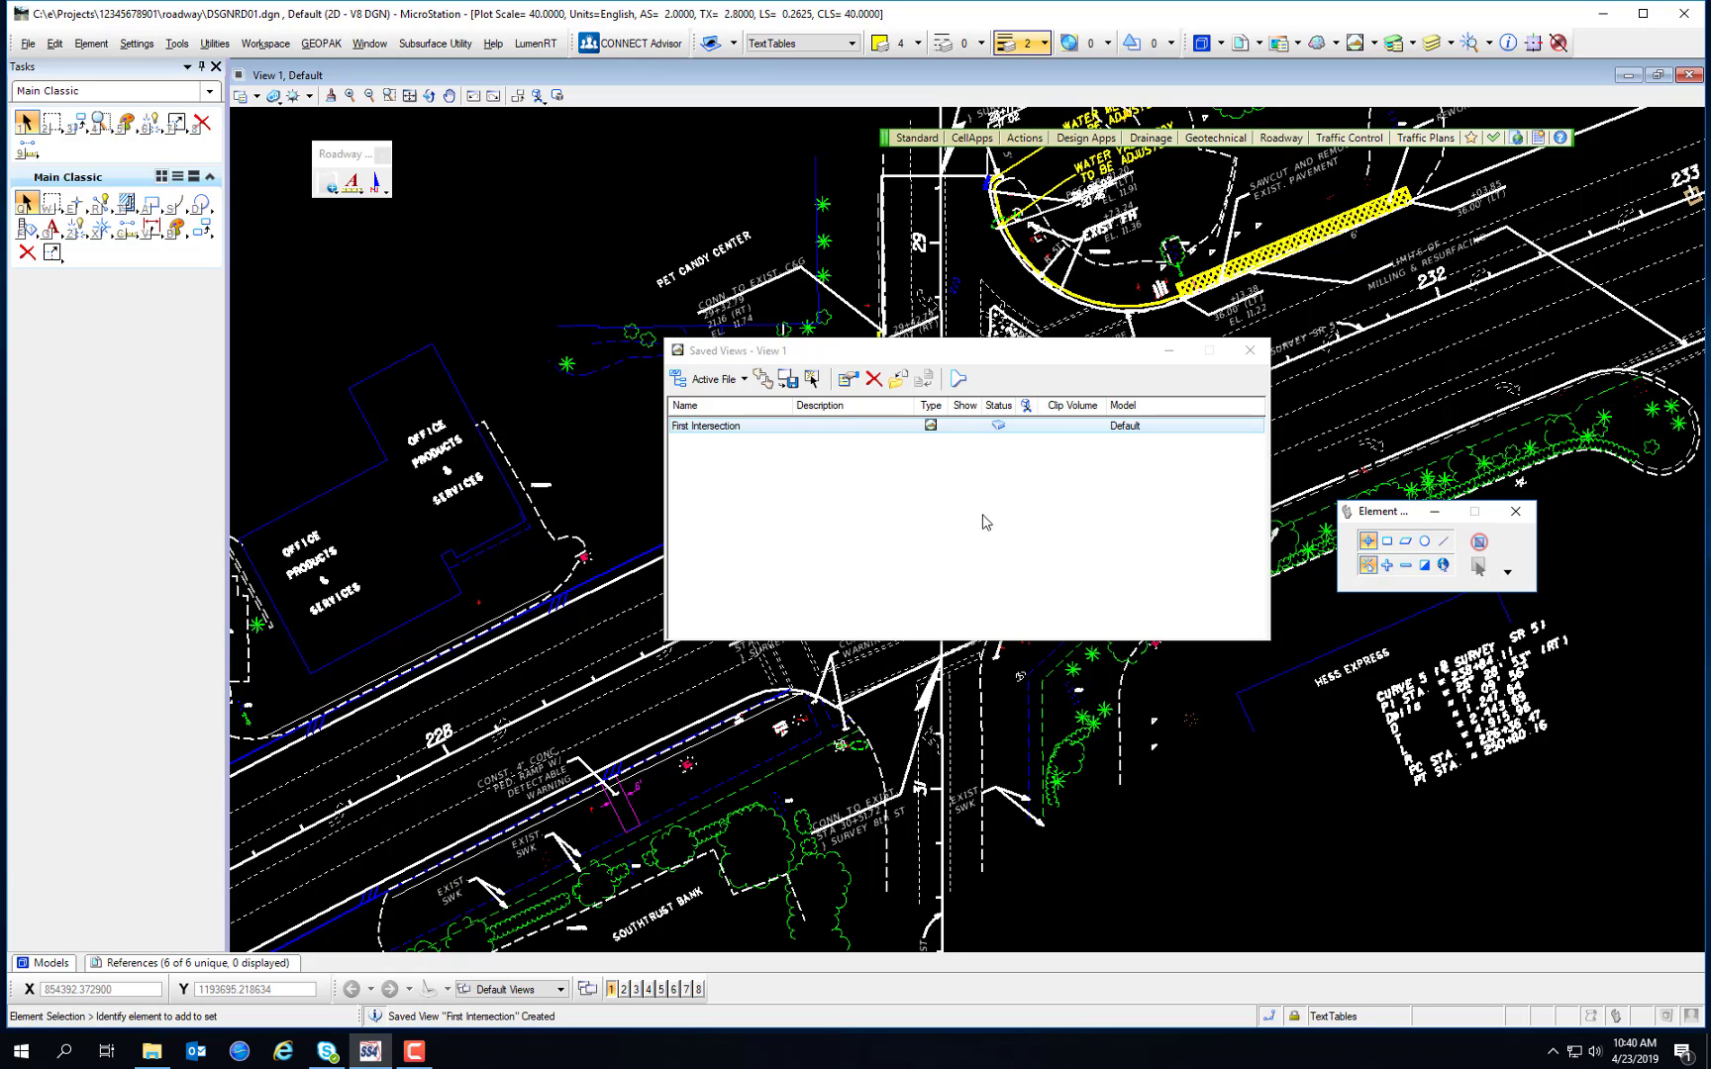
Step: Fit View 1, move the Saved Views dialog clear, and zoom with Window Area to the intersection near station 244
left_click(410, 96)
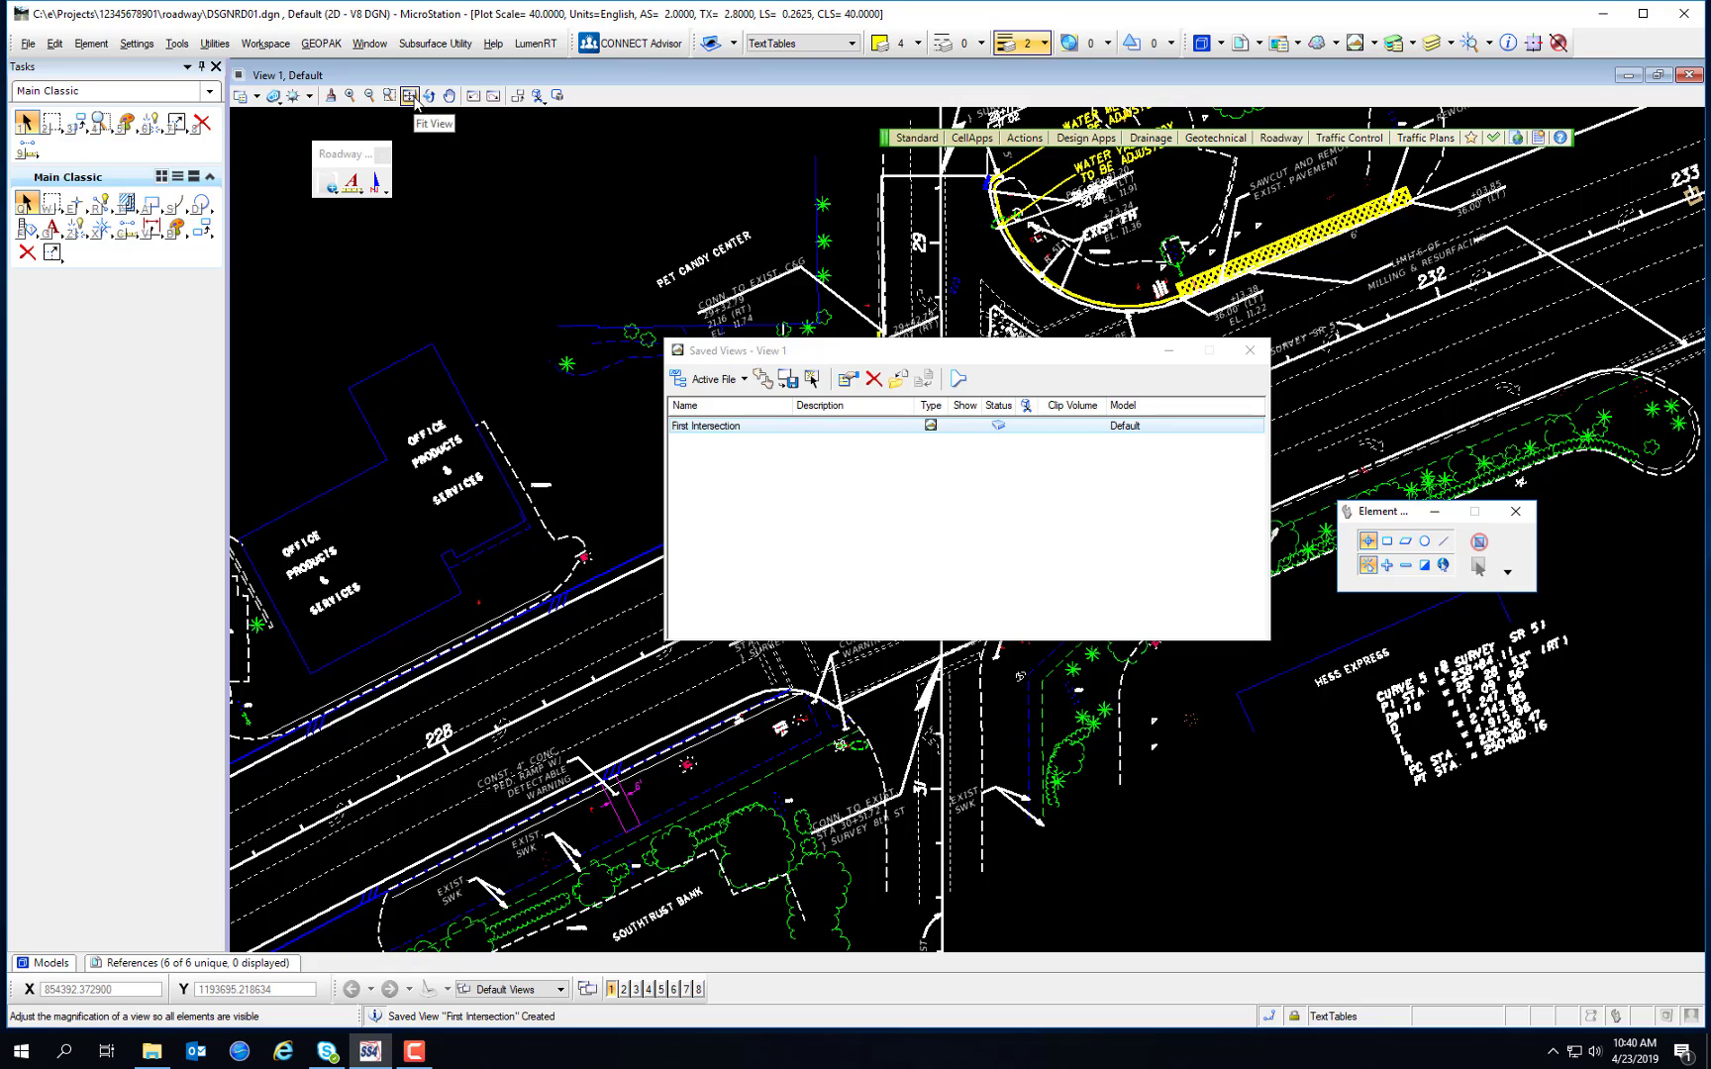
left_click_drag(917, 352, 935, 575)
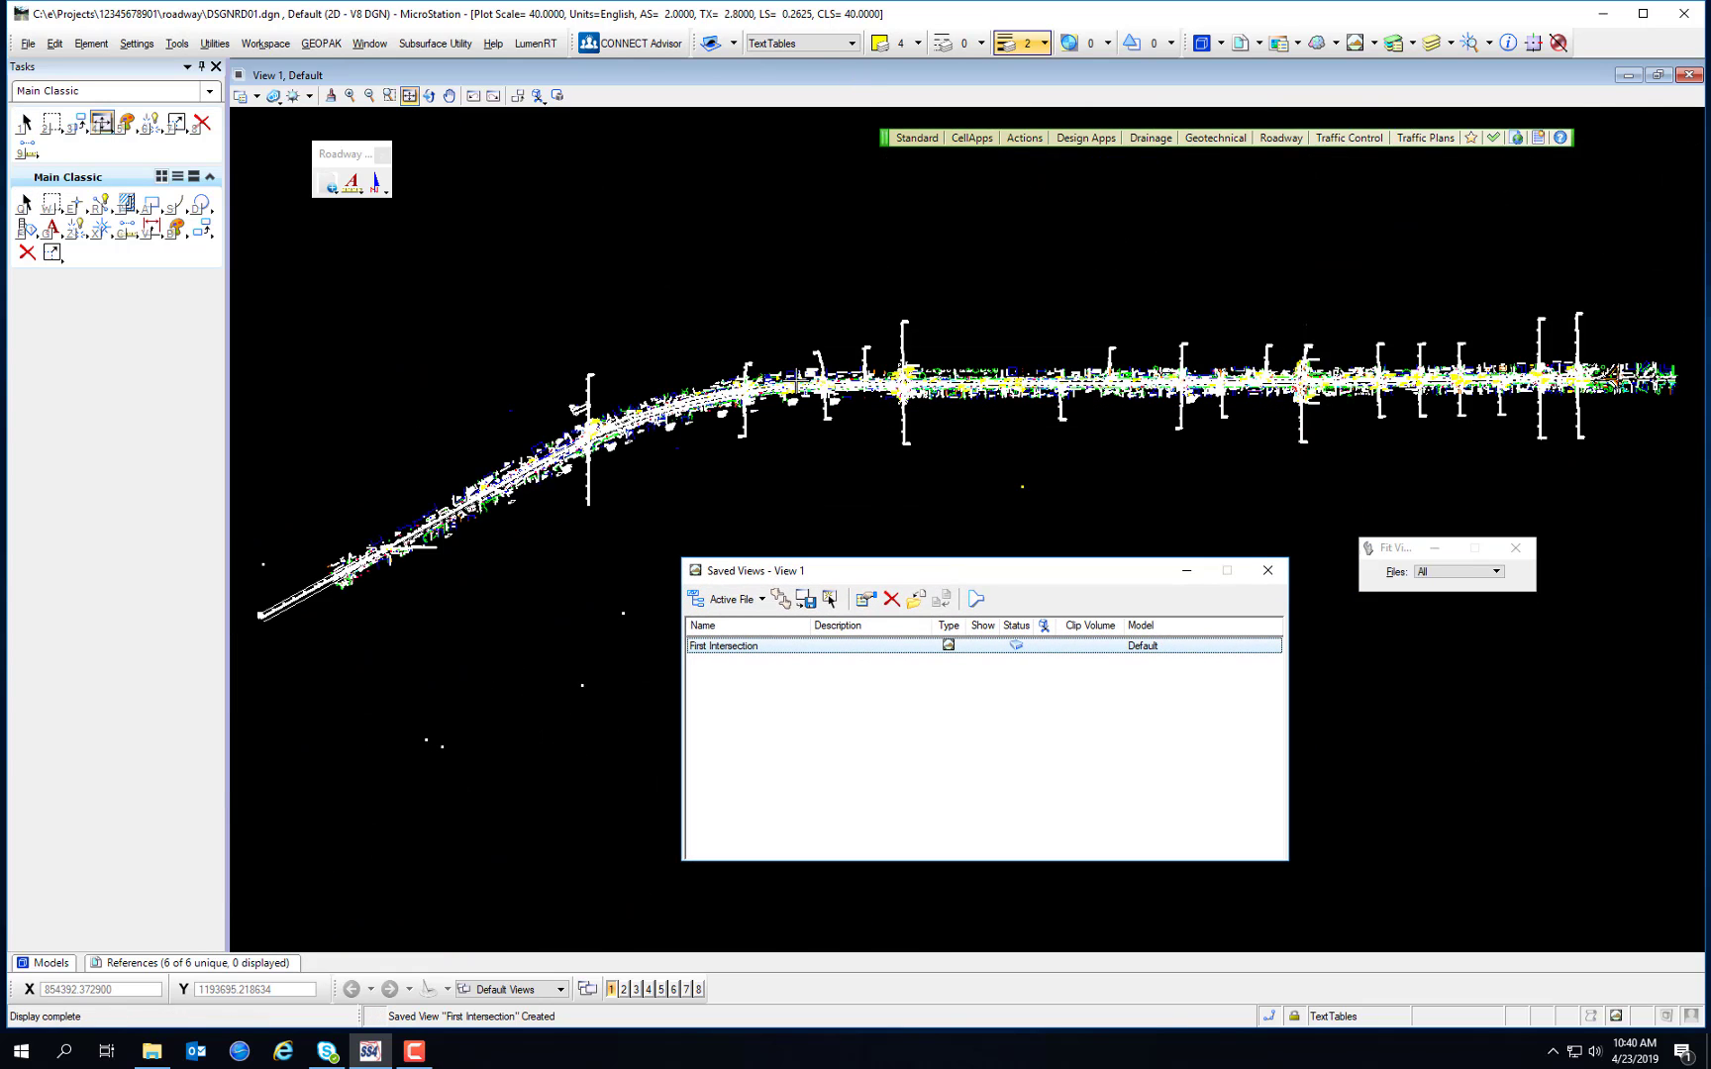
left_click(389, 96)
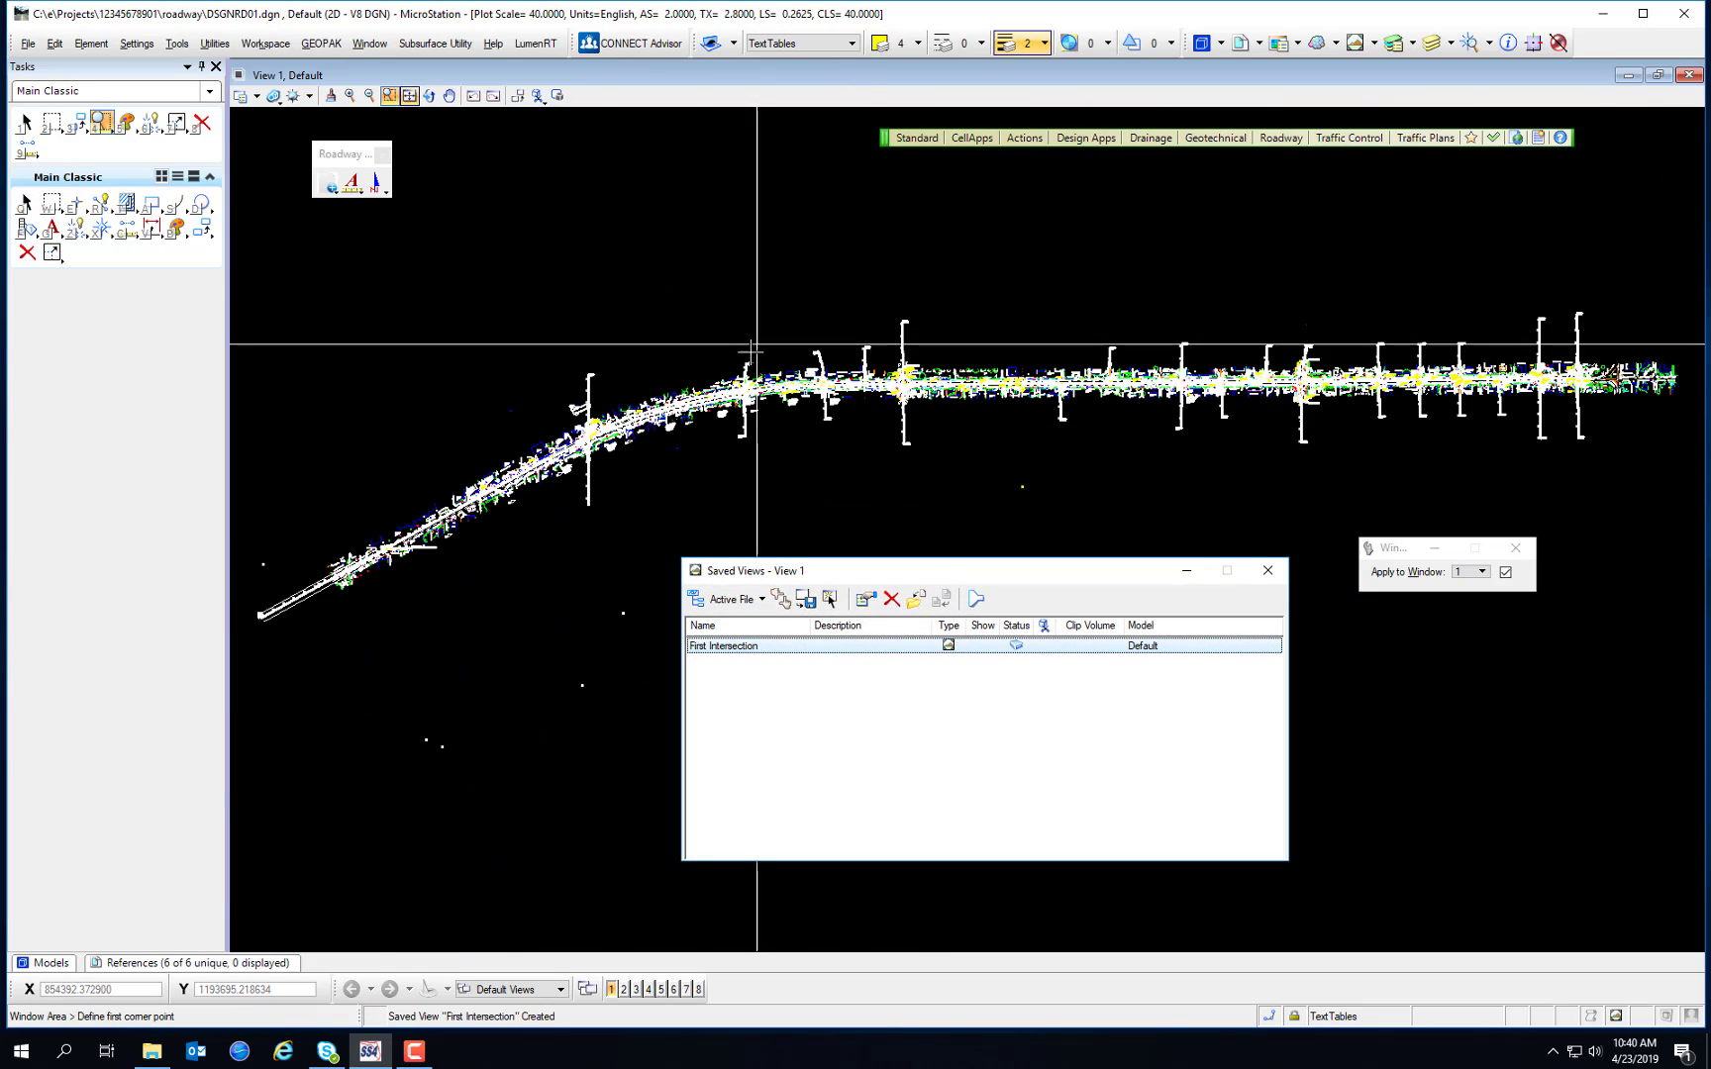
left_click(728, 368)
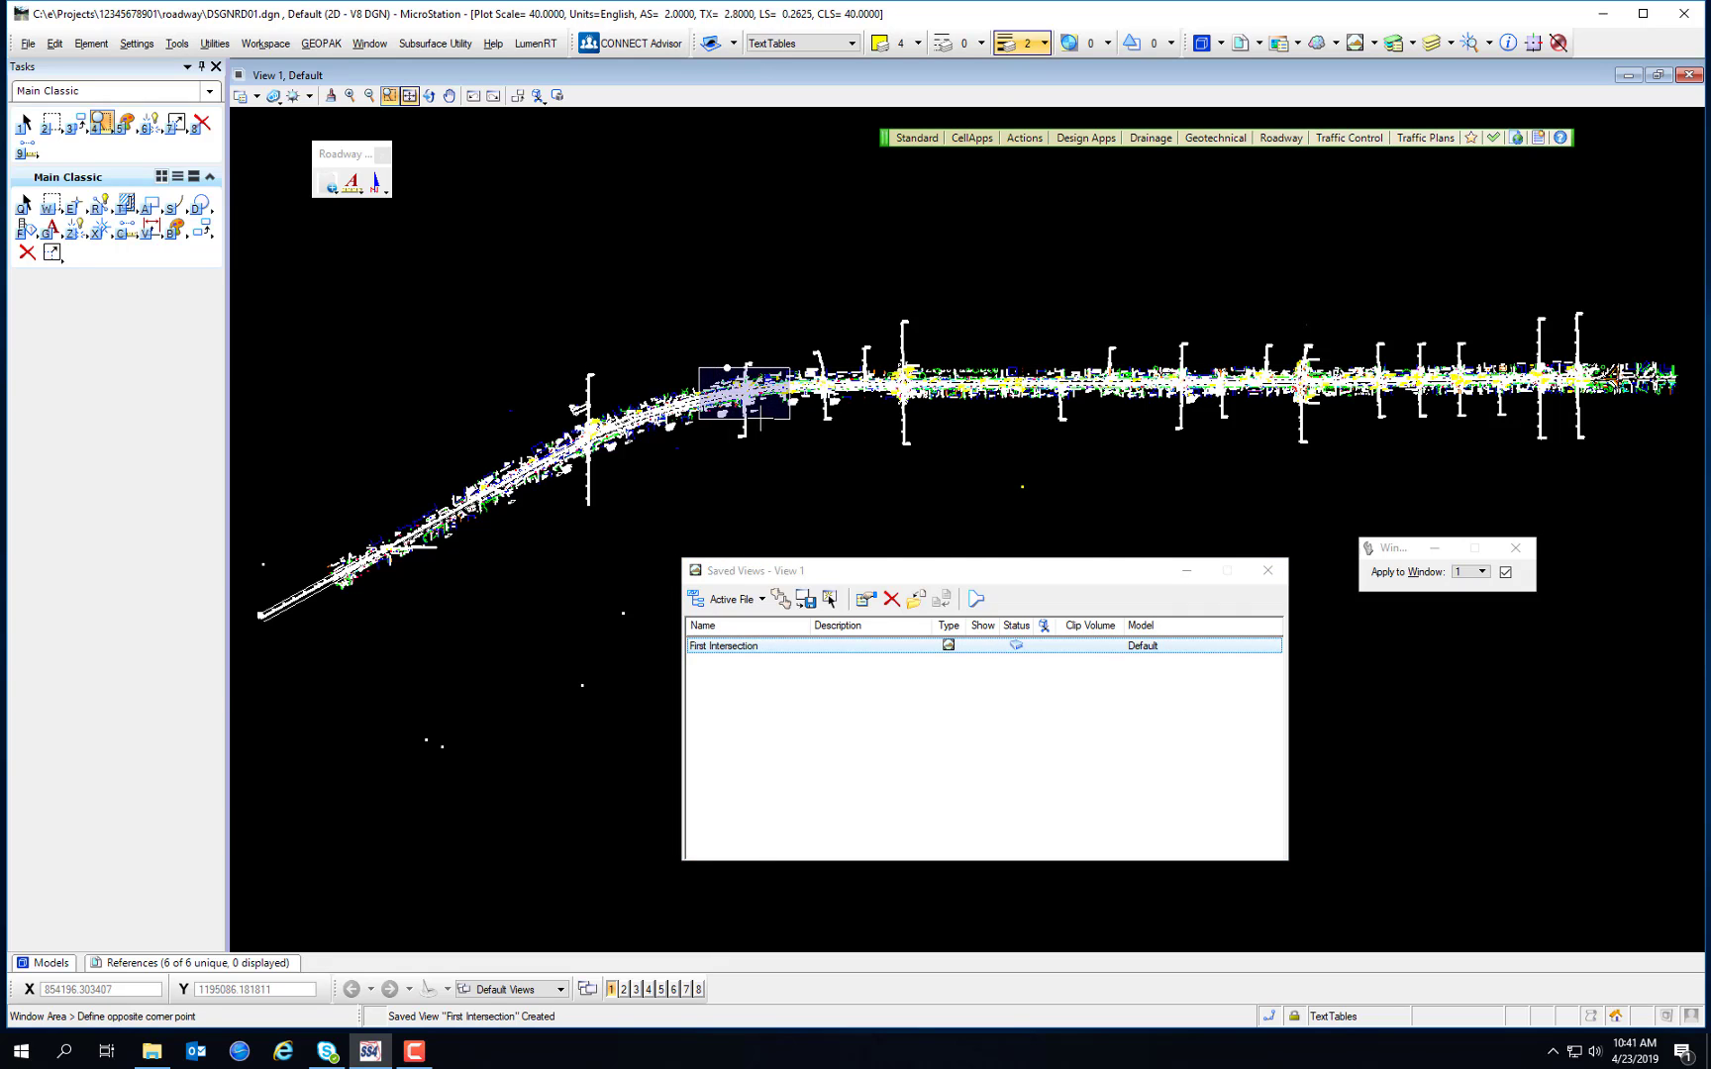
left_click(789, 419)
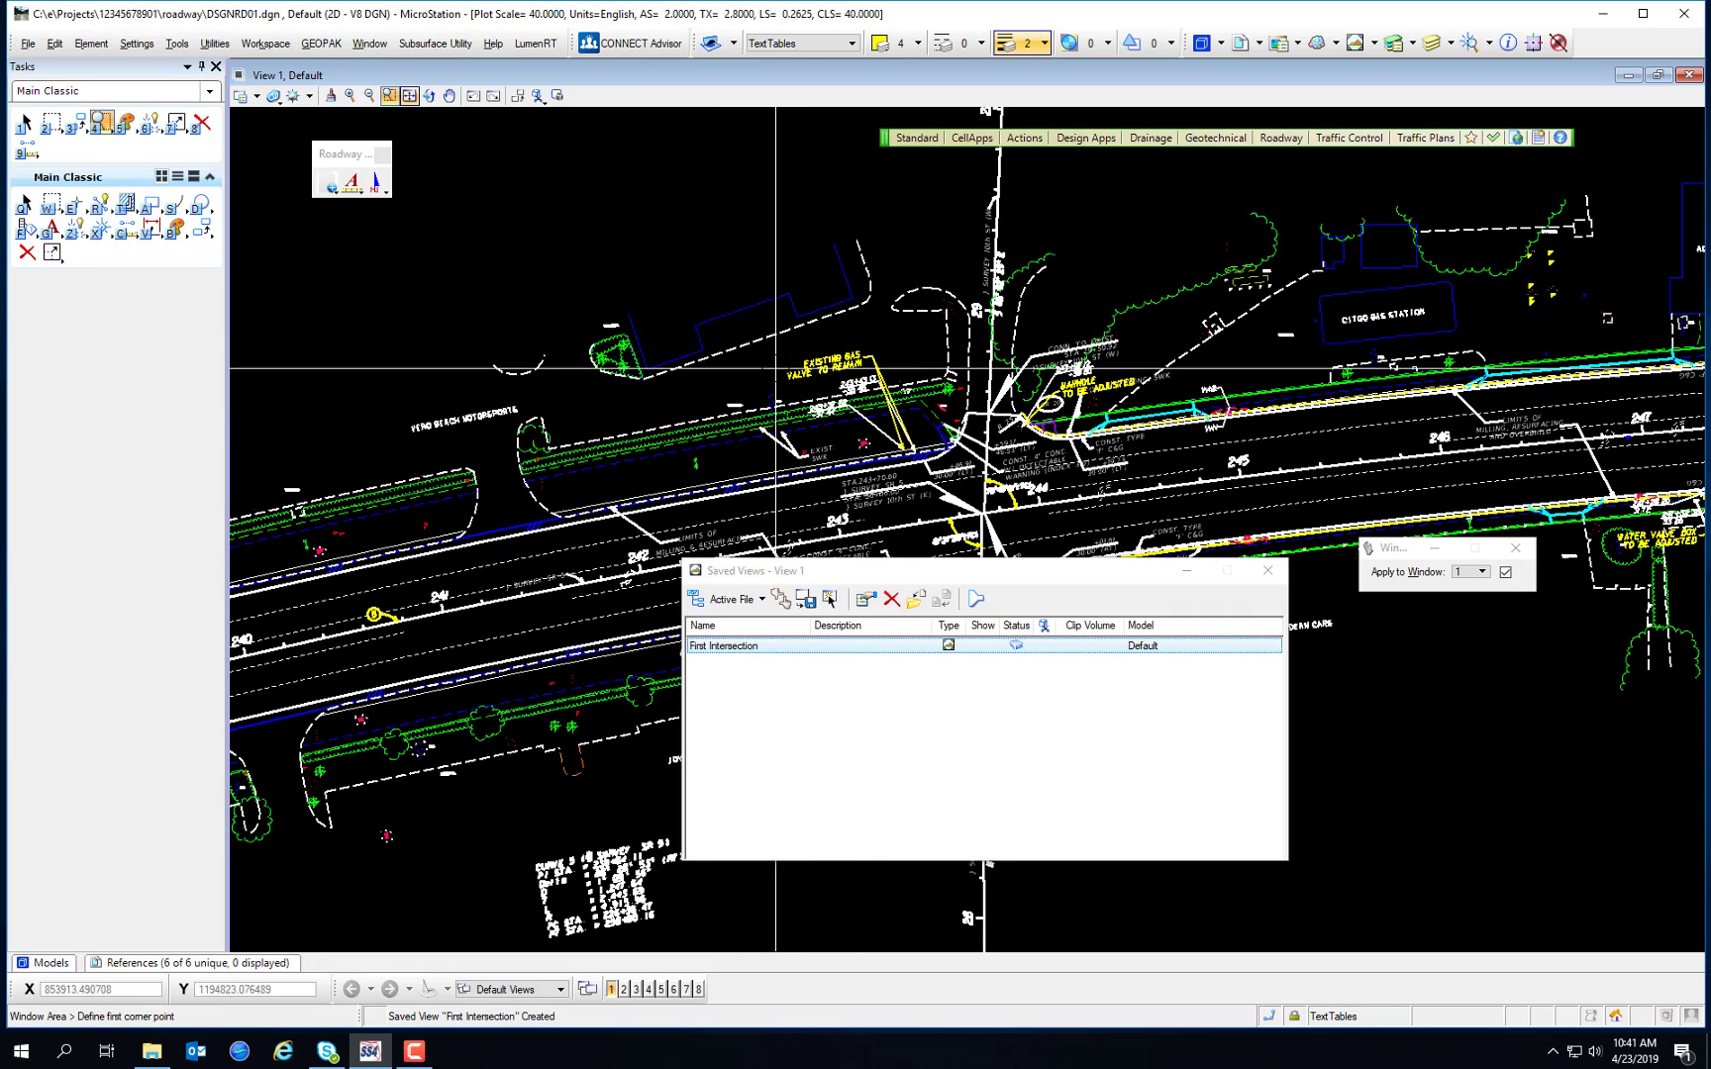
left_click(735, 304)
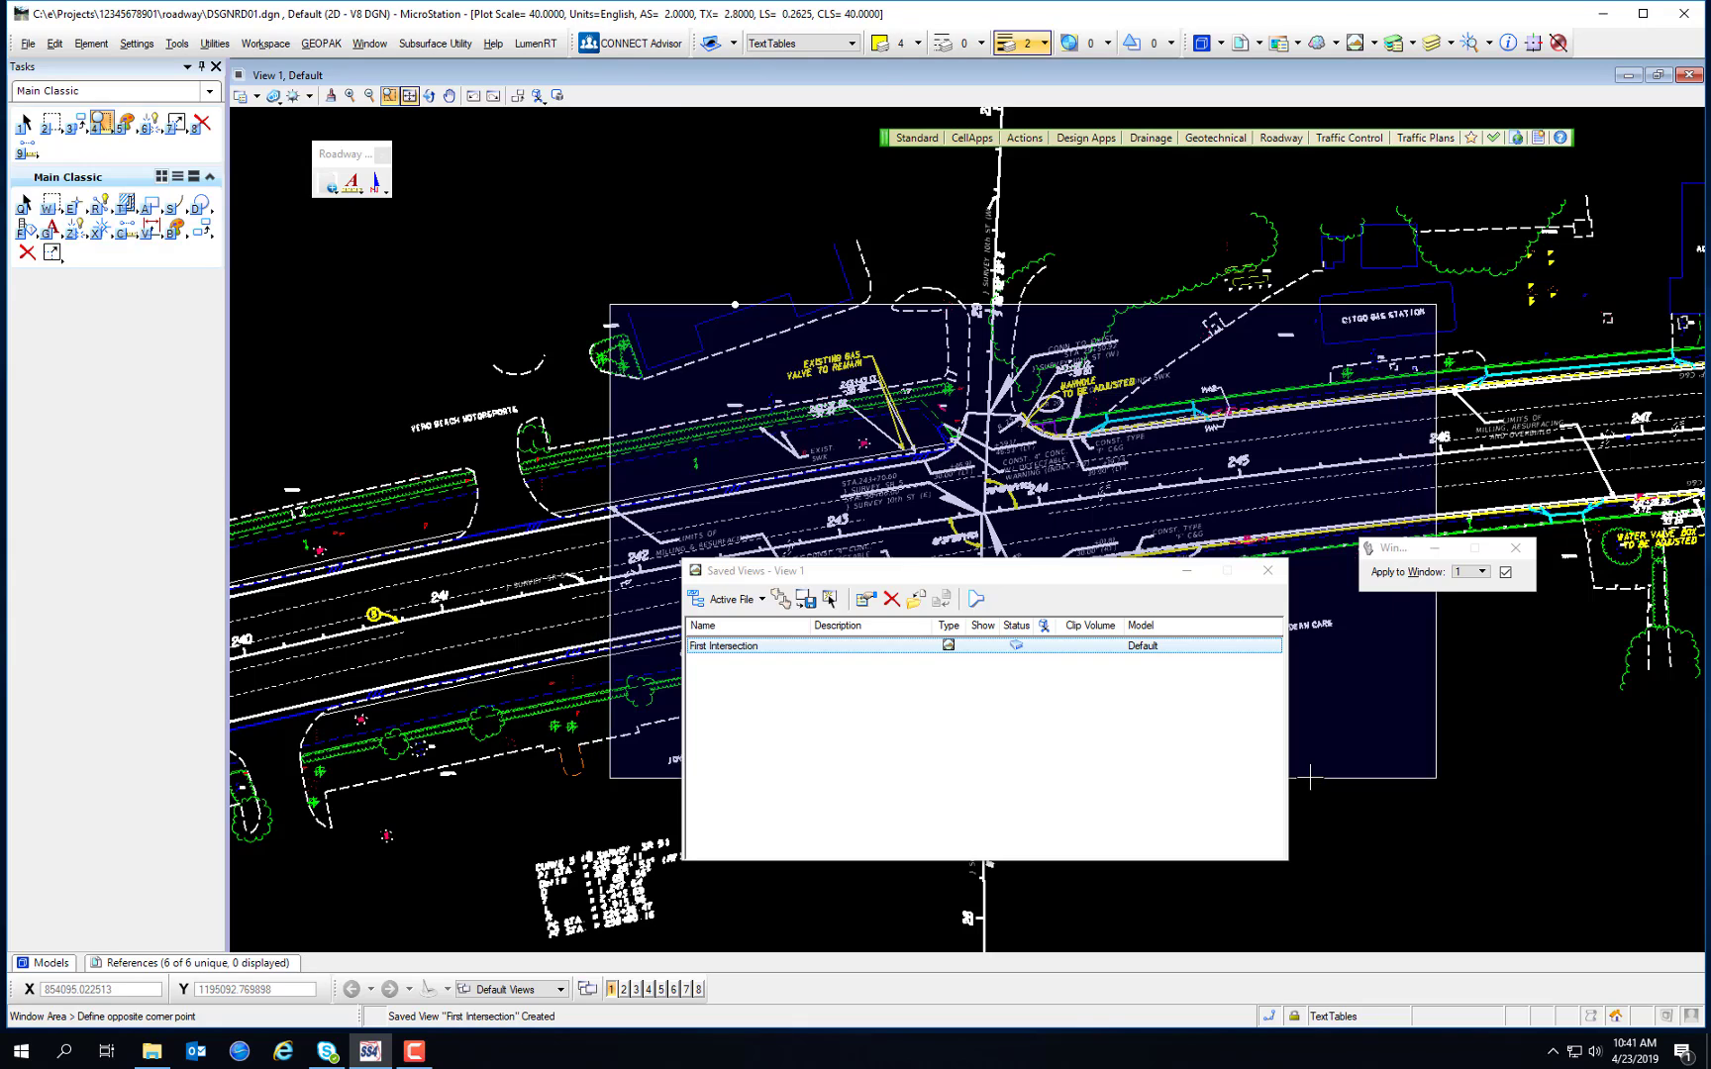
left_click(1440, 771)
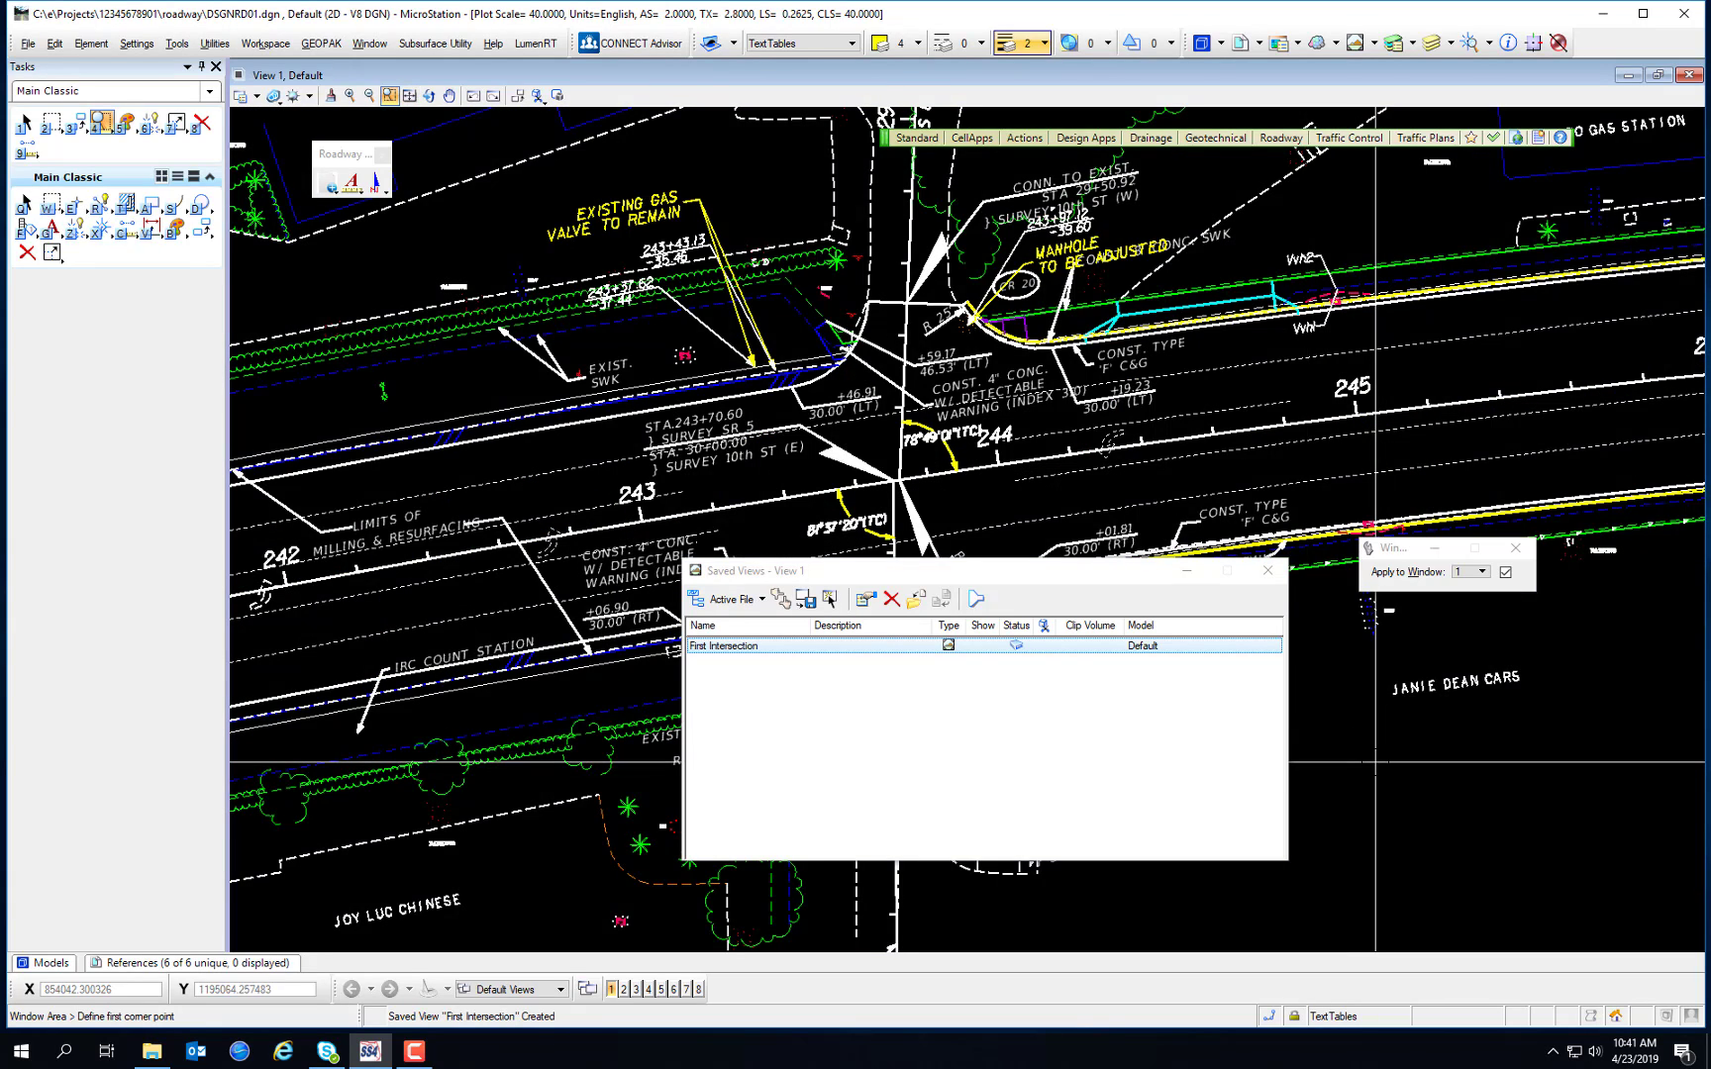
key("Escape")
Step: Create a saved view named Second Intersection from View 1
left_click(780, 599)
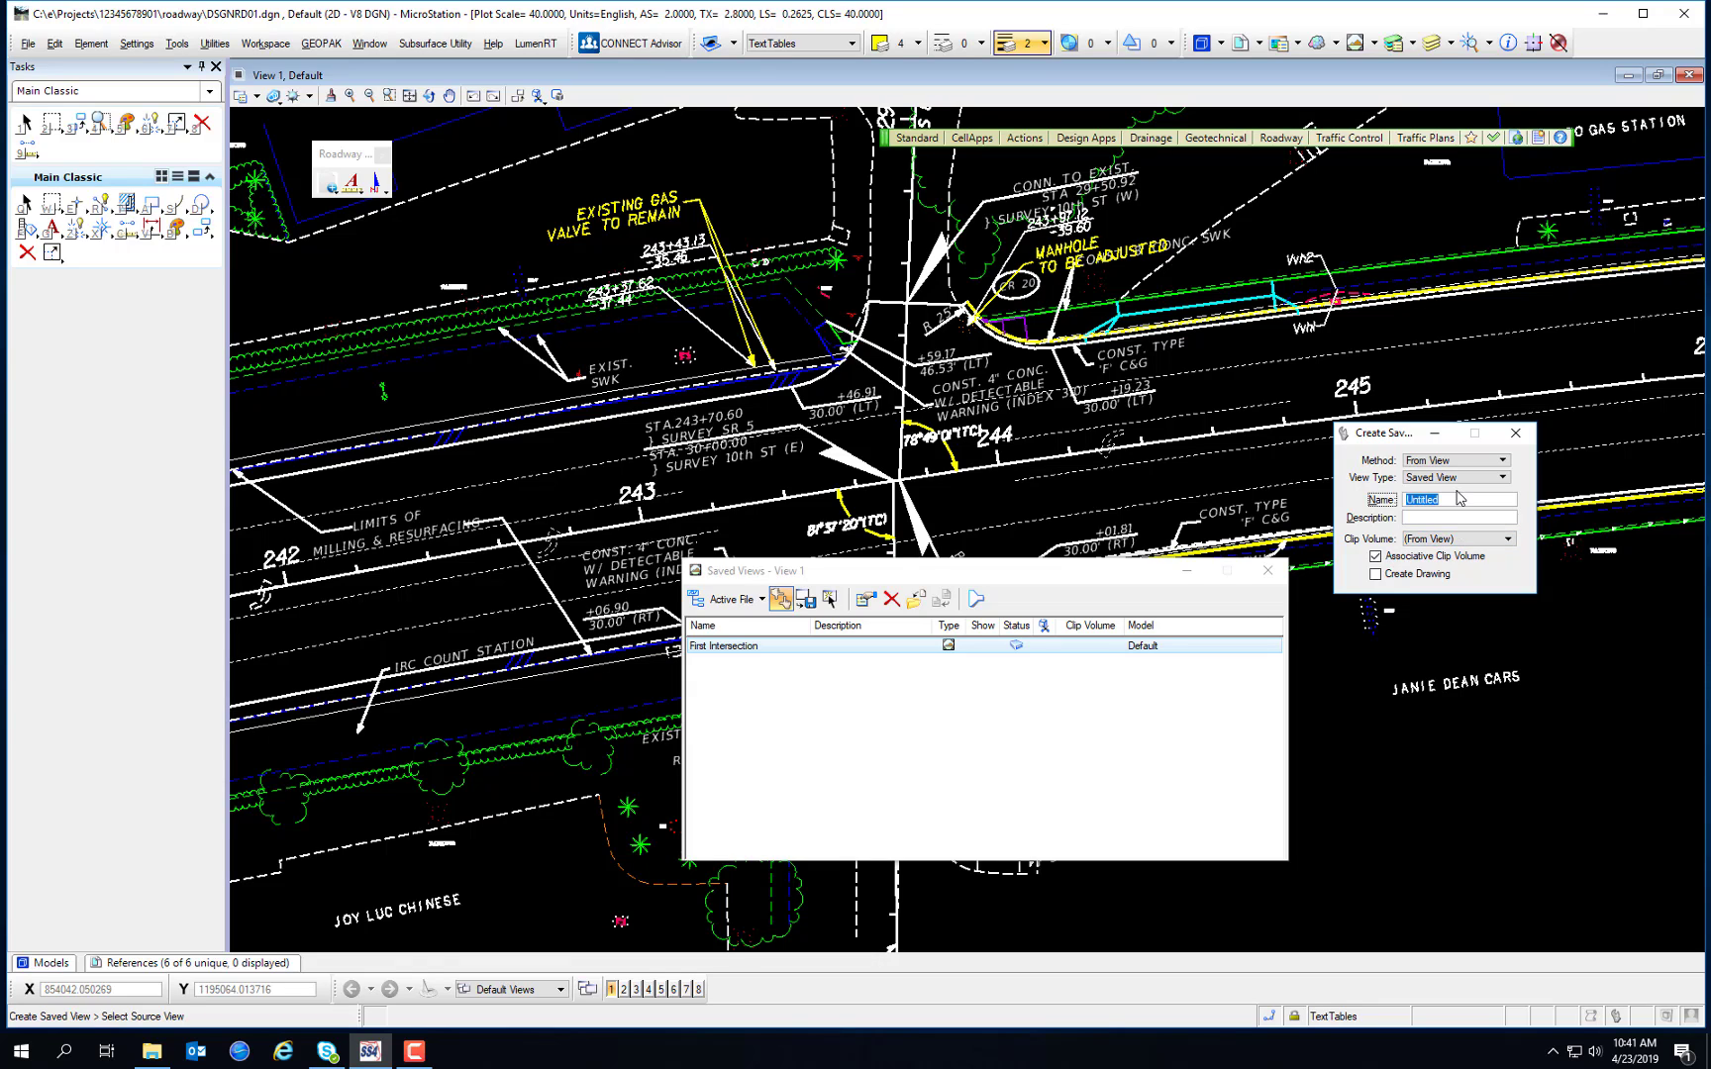
type("Second Intersection")
left_click(1455, 790)
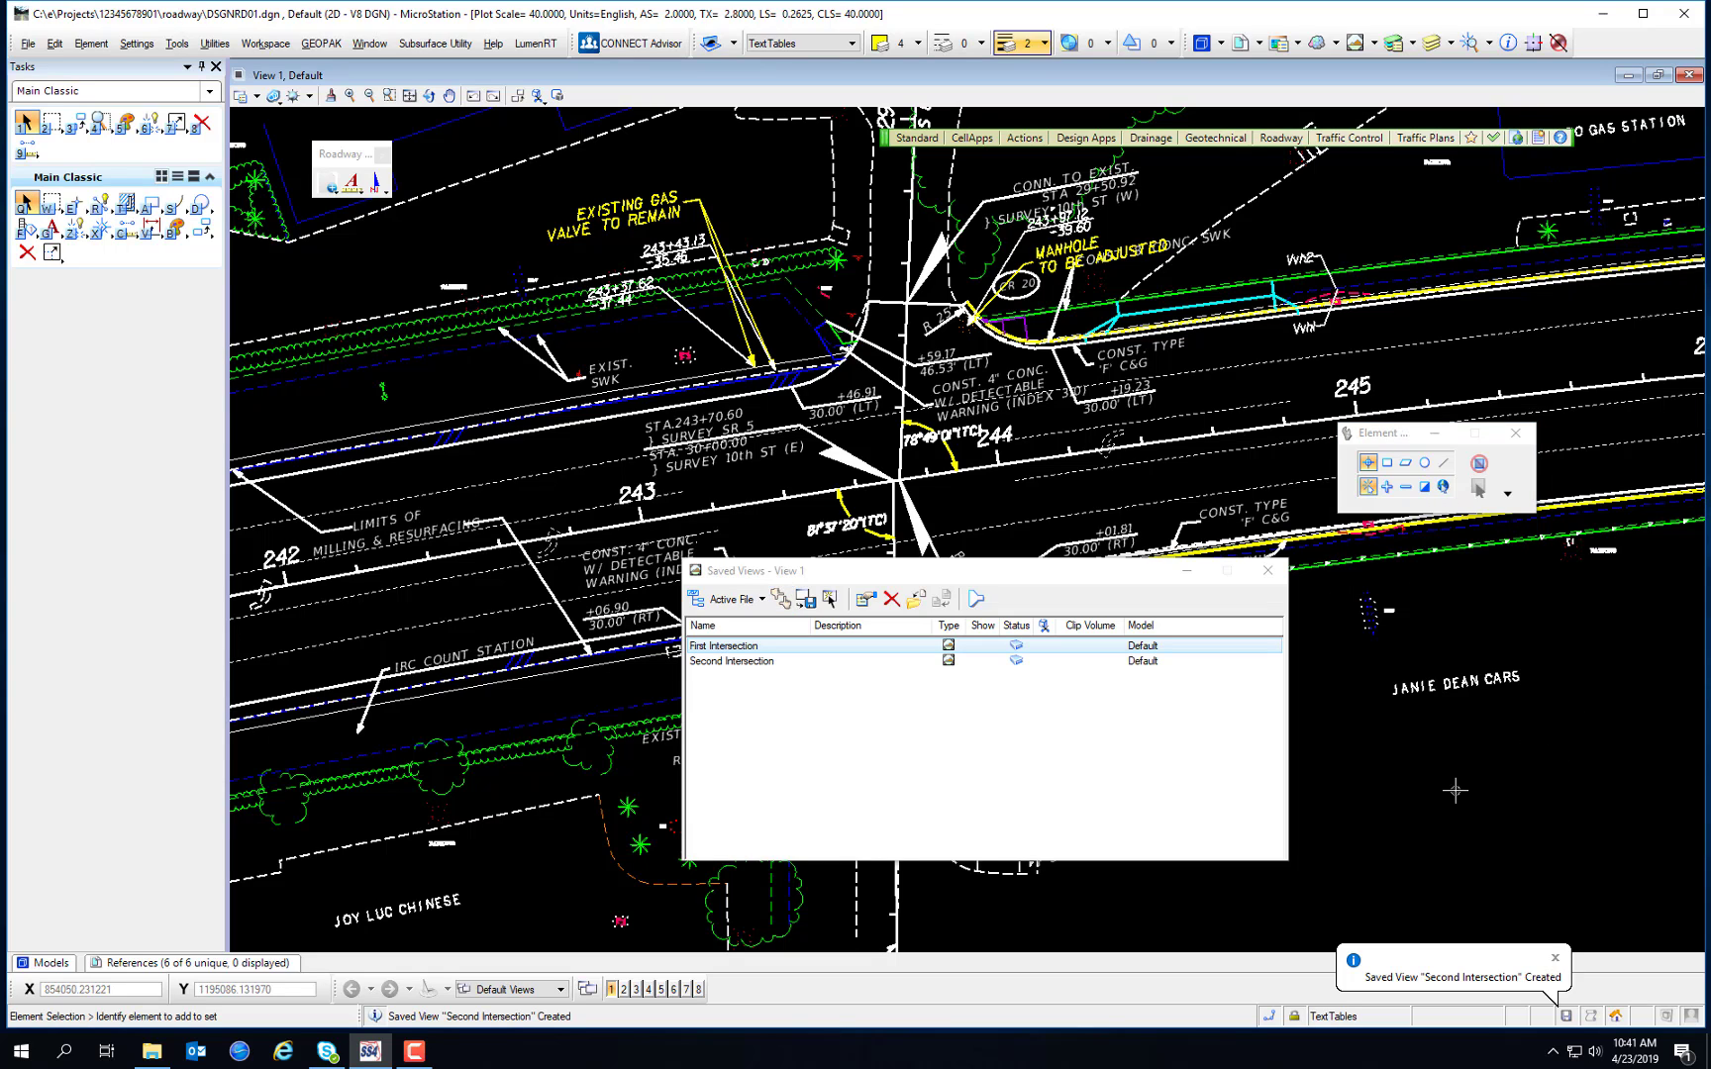
Step: Fit View 1 and zoom with two successive Window Areas to the intersection near station 250
left_click(406, 96)
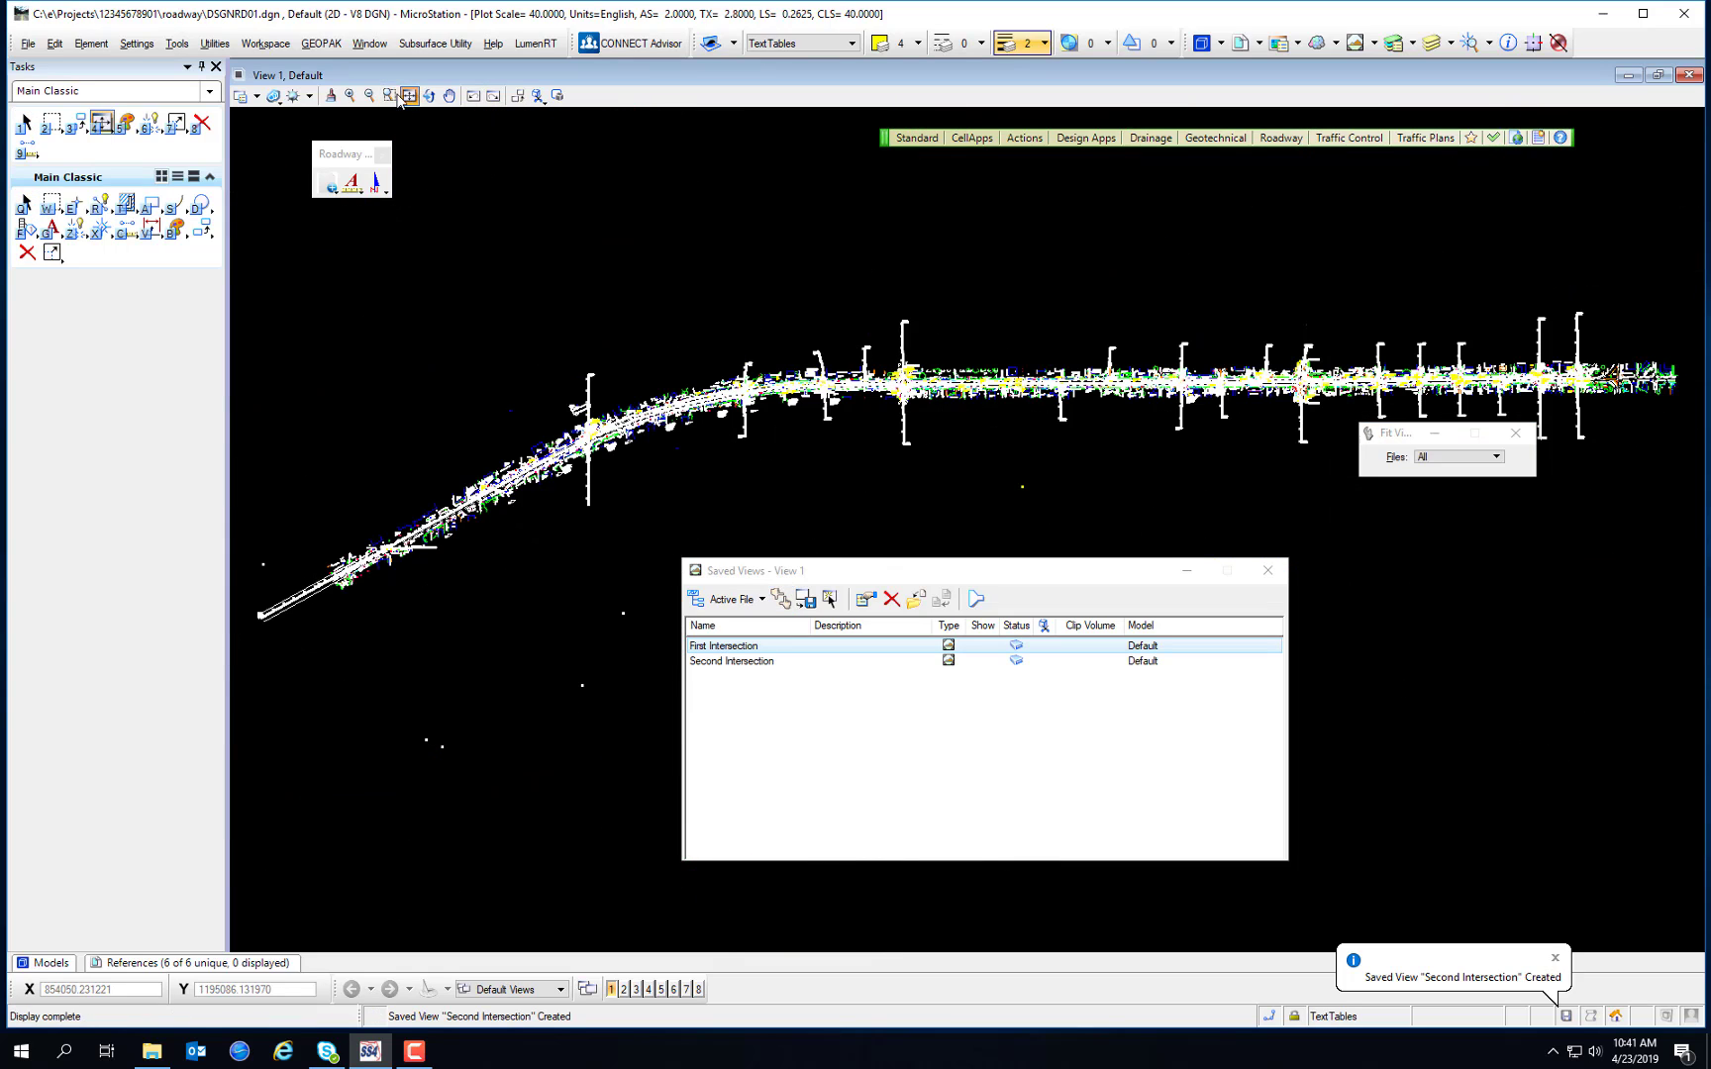
left_click(389, 95)
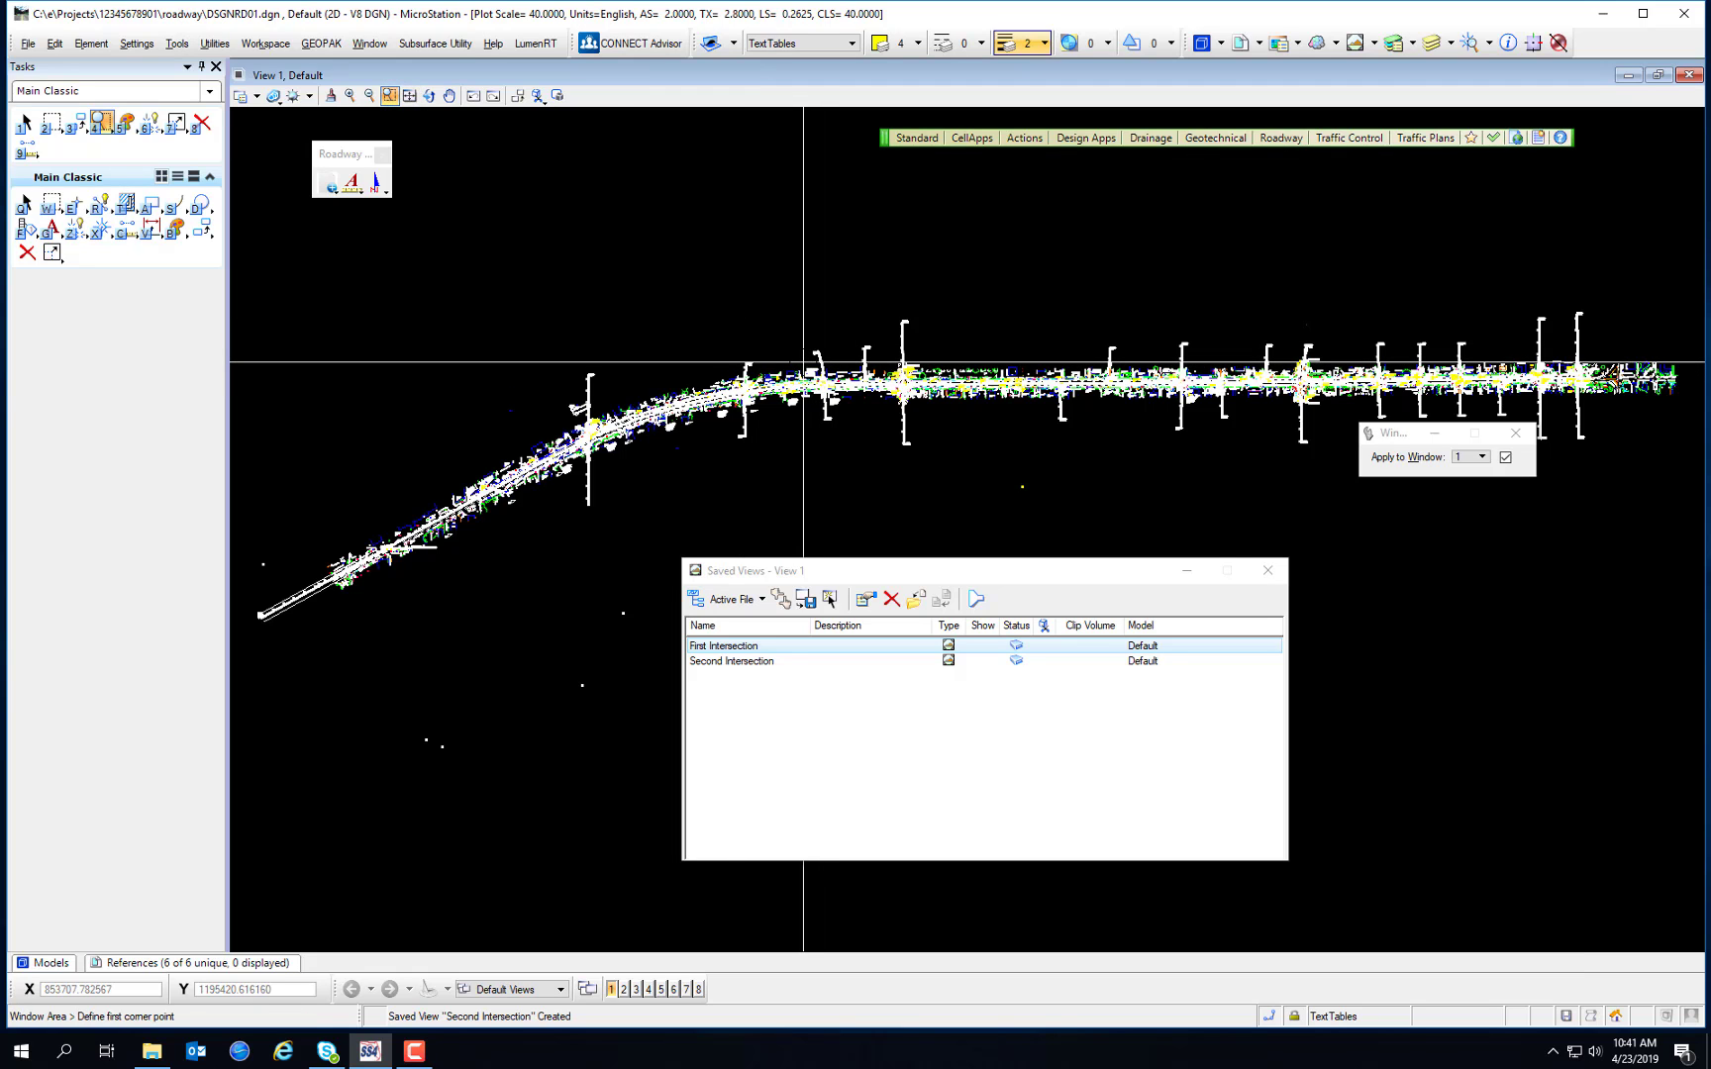
left_click(785, 365)
left_click(850, 408)
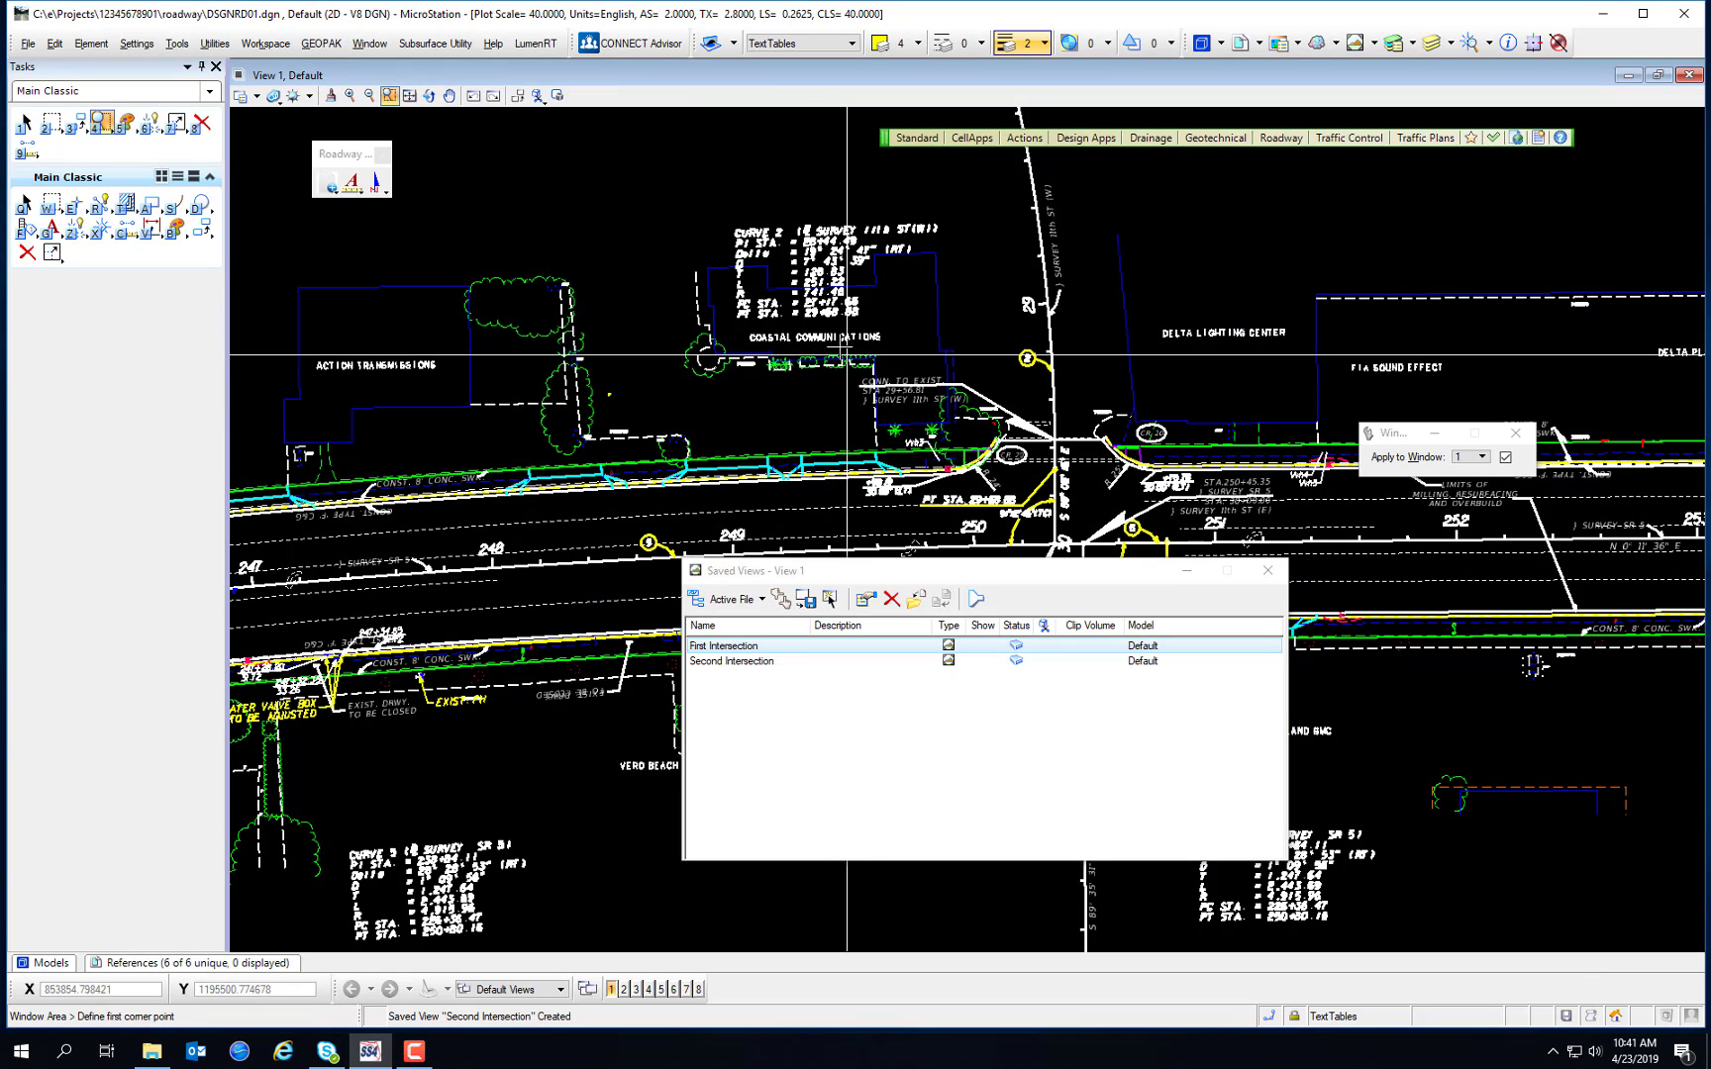
left_click(635, 339)
left_click(1515, 858)
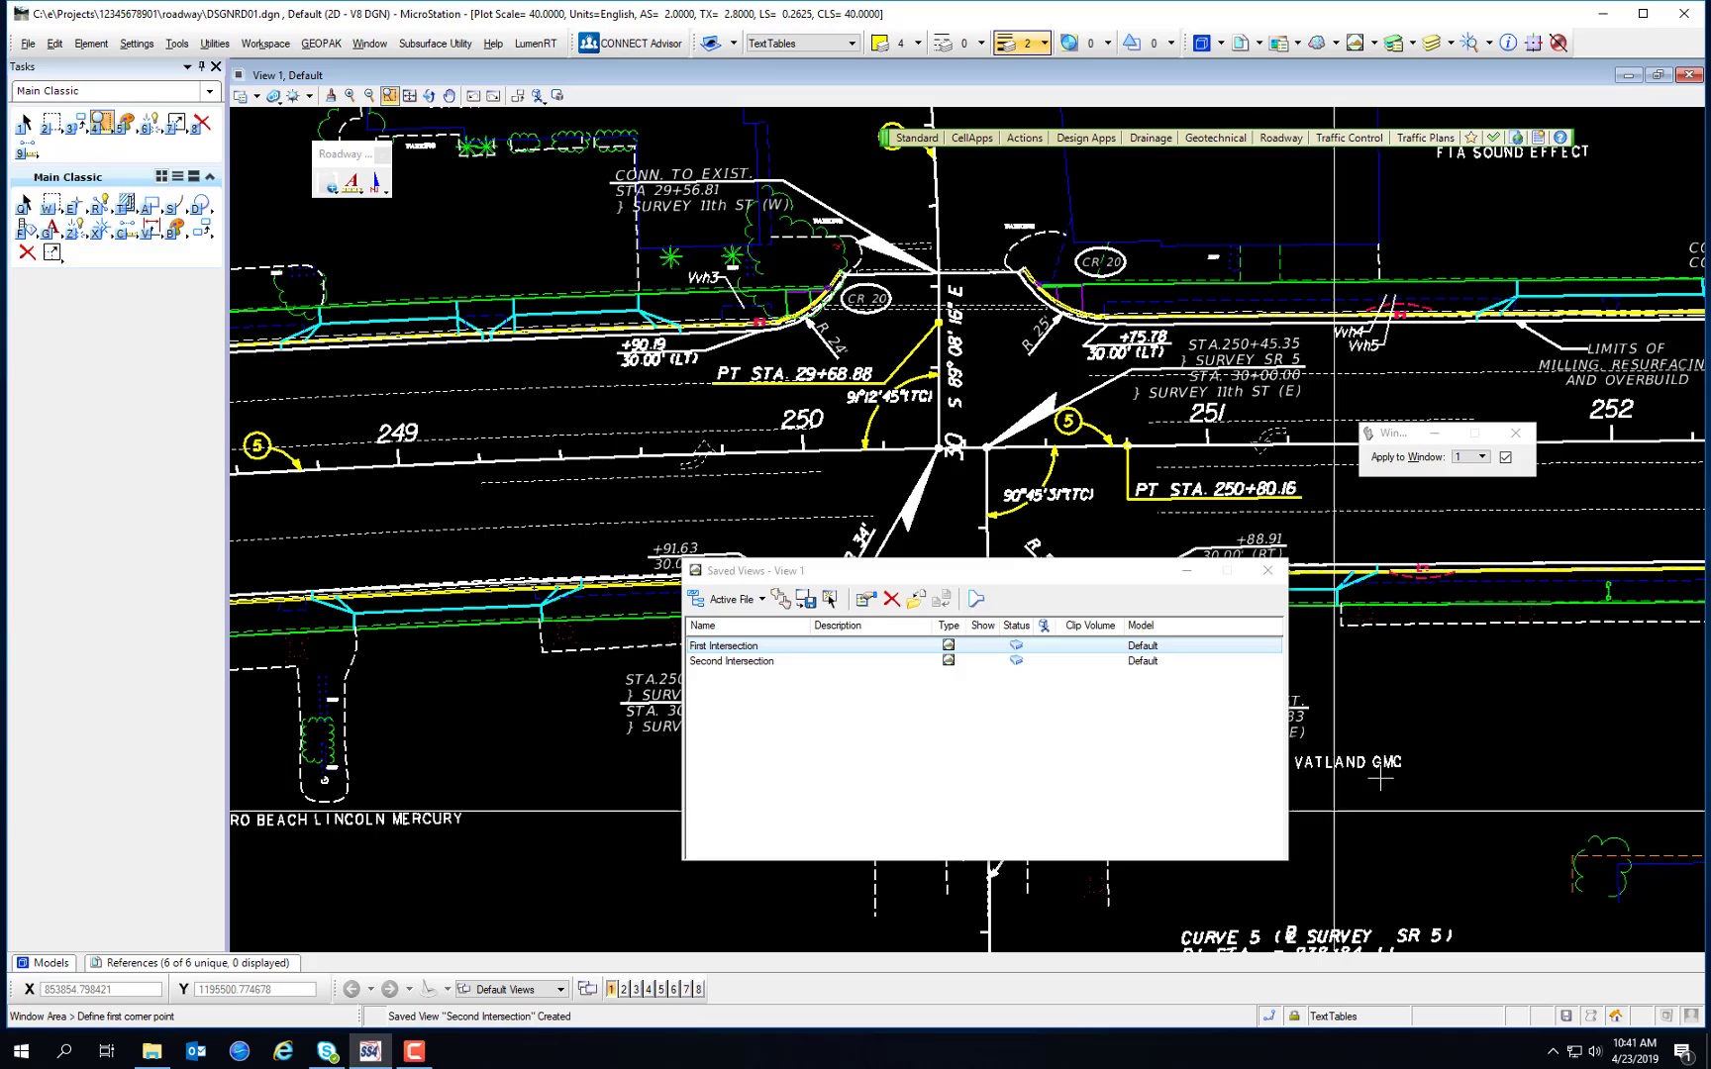
right_click(1522, 755)
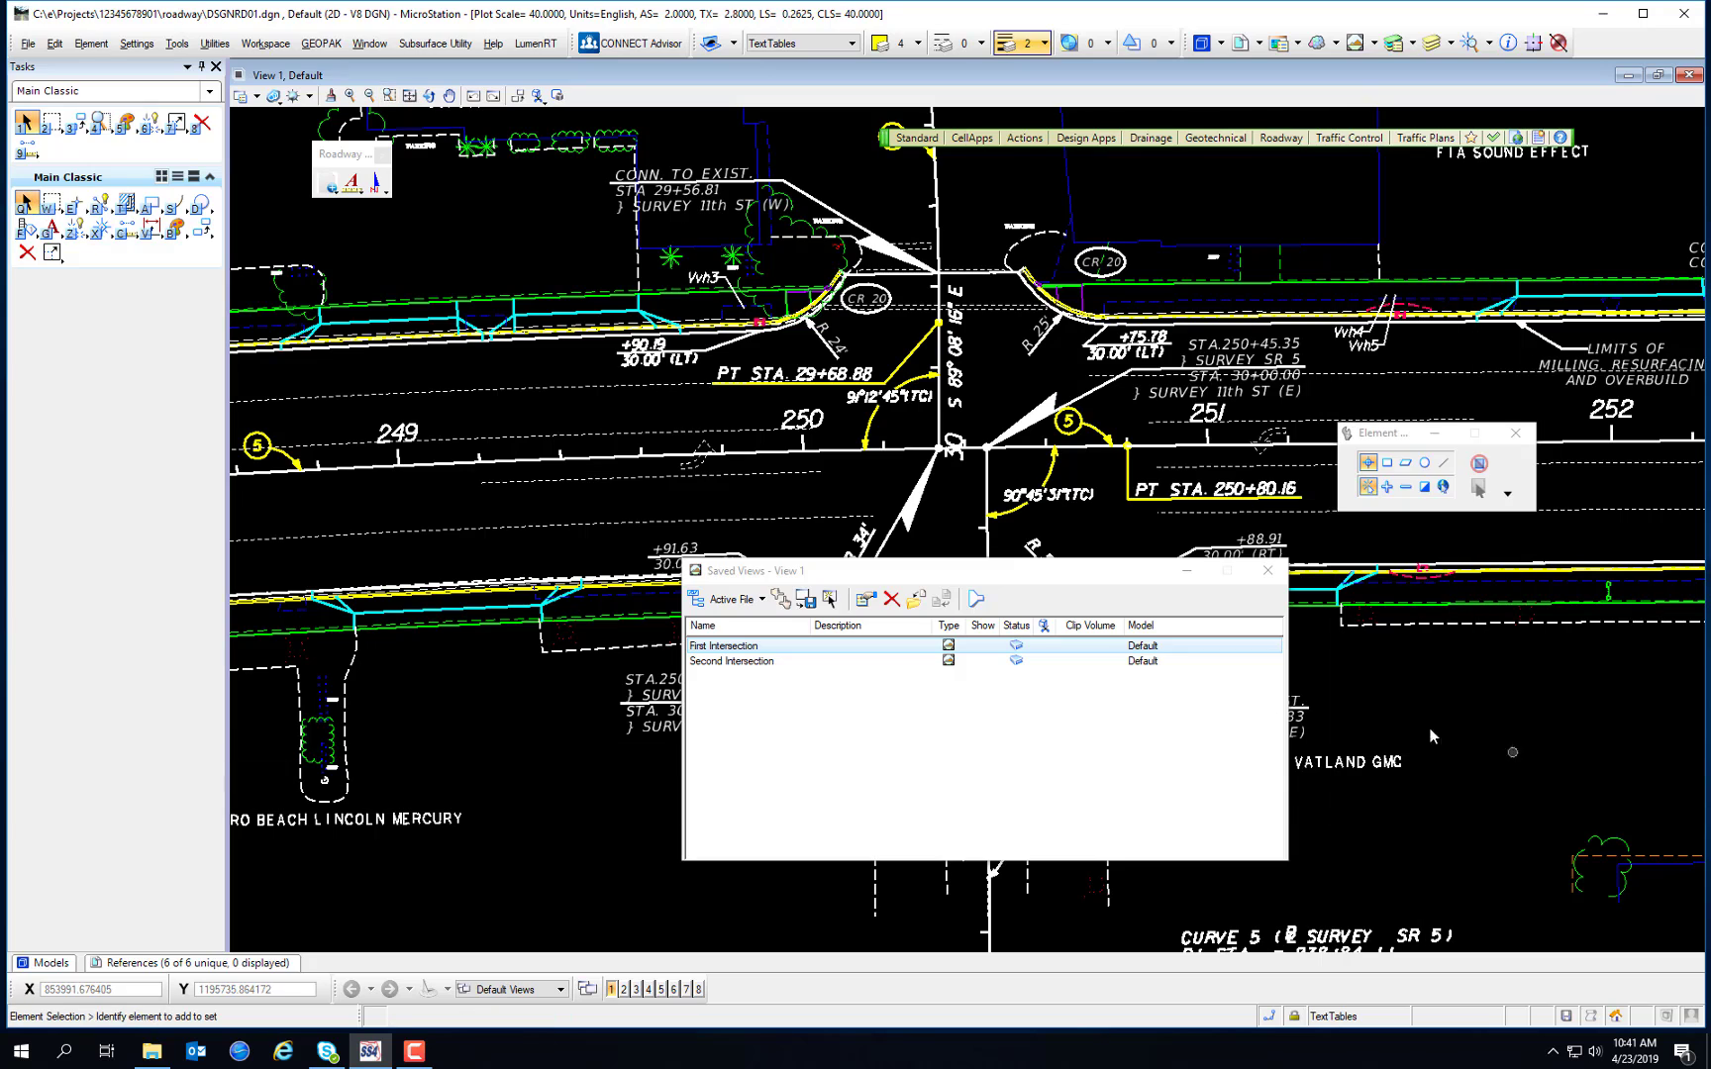
Step: Create a saved view named Third Intersection from View 1
left_click(780, 599)
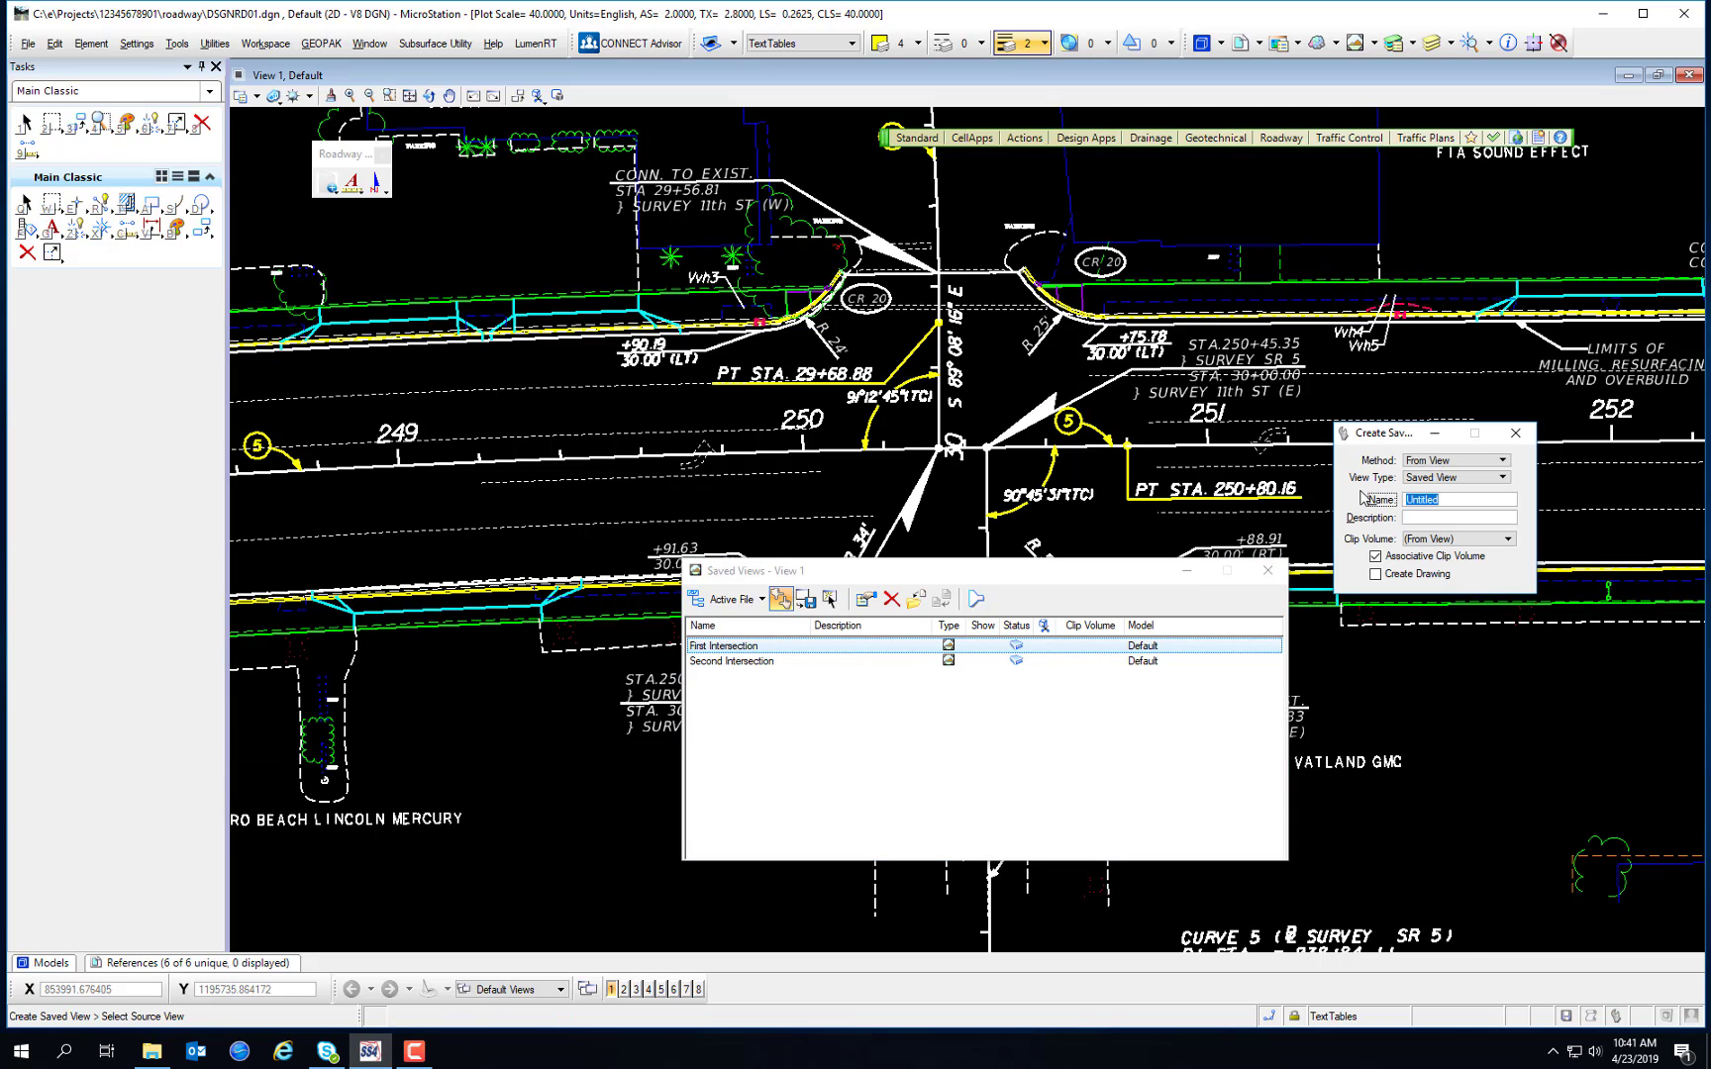
type("Third Intersection")
left_click(1447, 720)
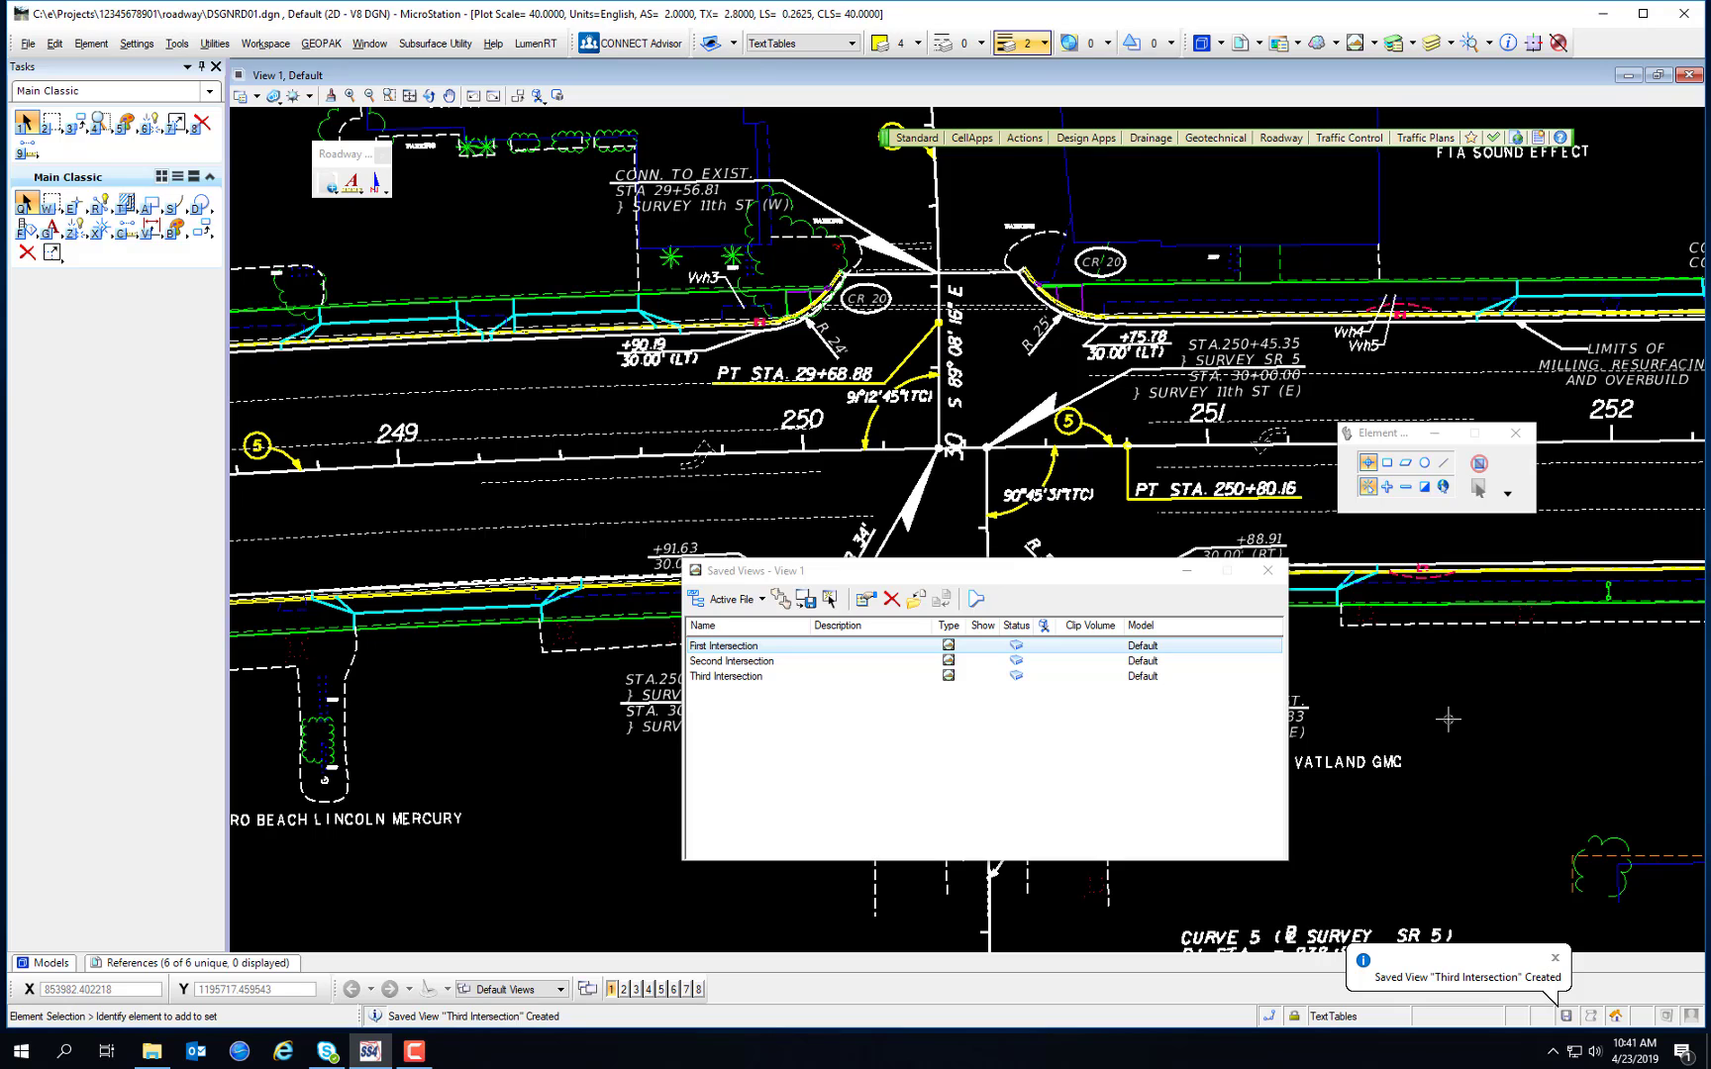
left_click(780, 600)
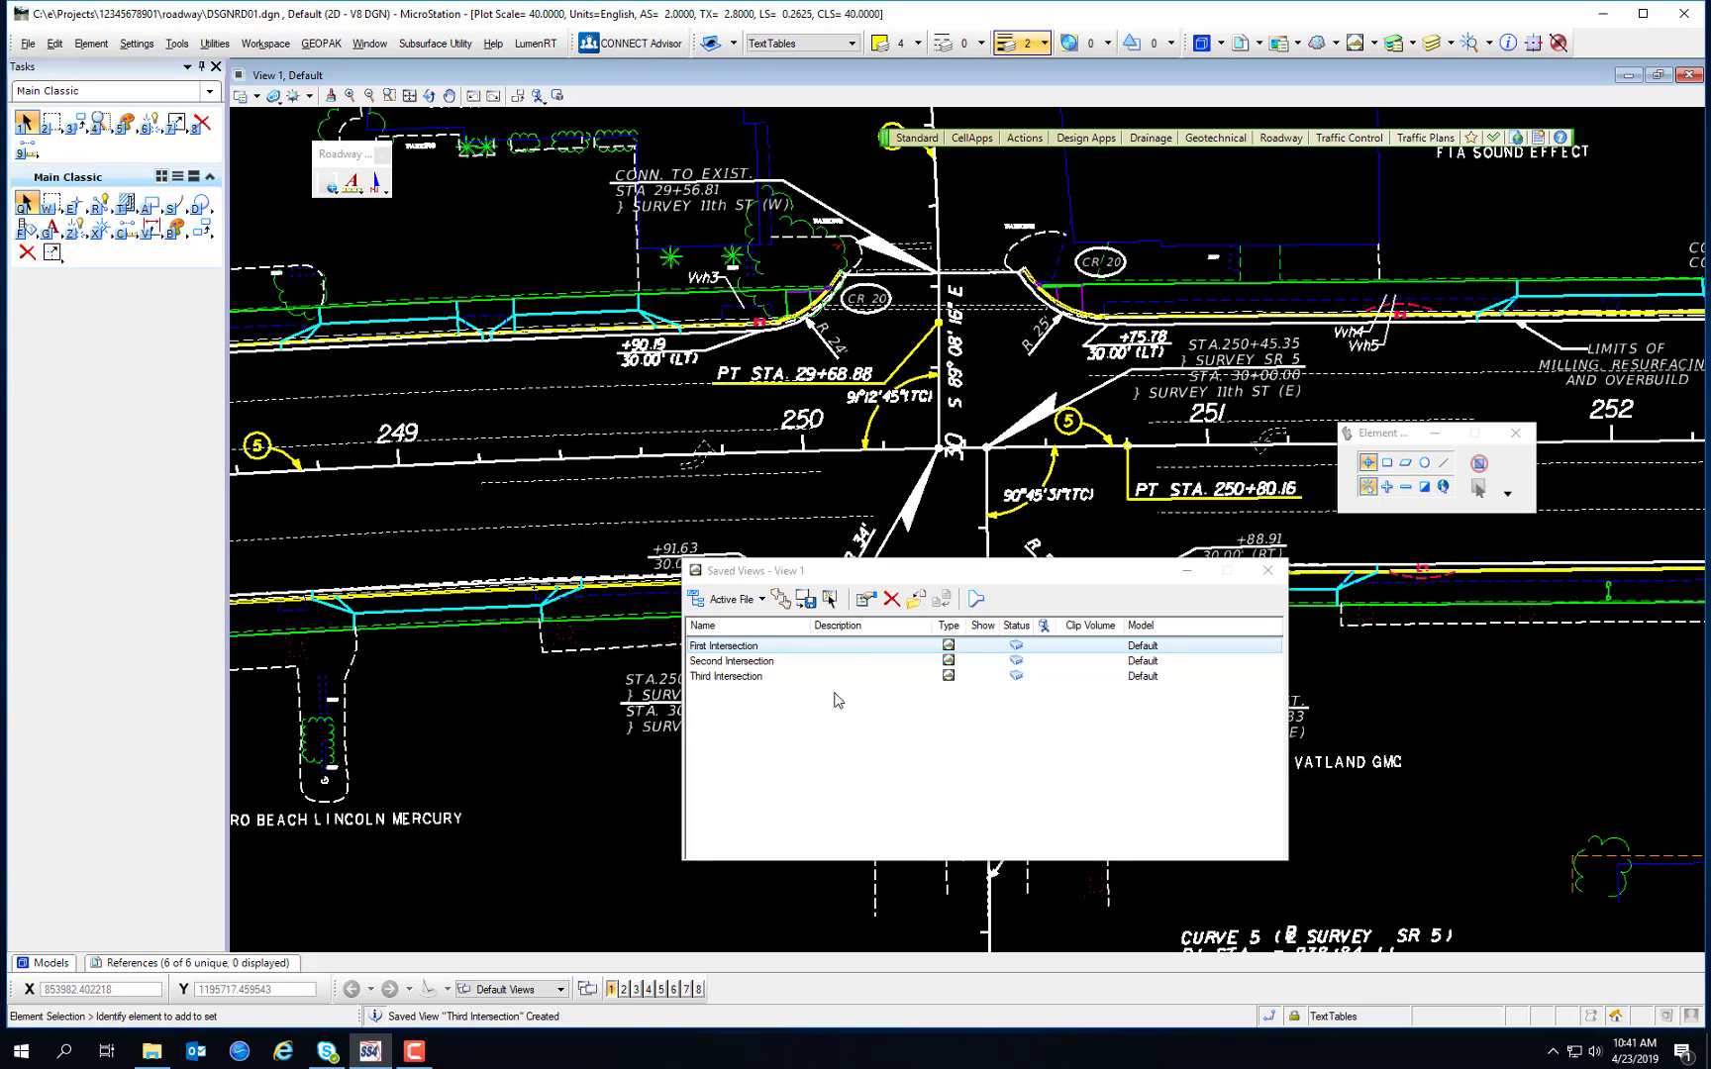
Step: Open Views 2 and 3 alongside View 1 and apply the First Intersection saved view to View 1
left_click(622, 989)
left_click(635, 989)
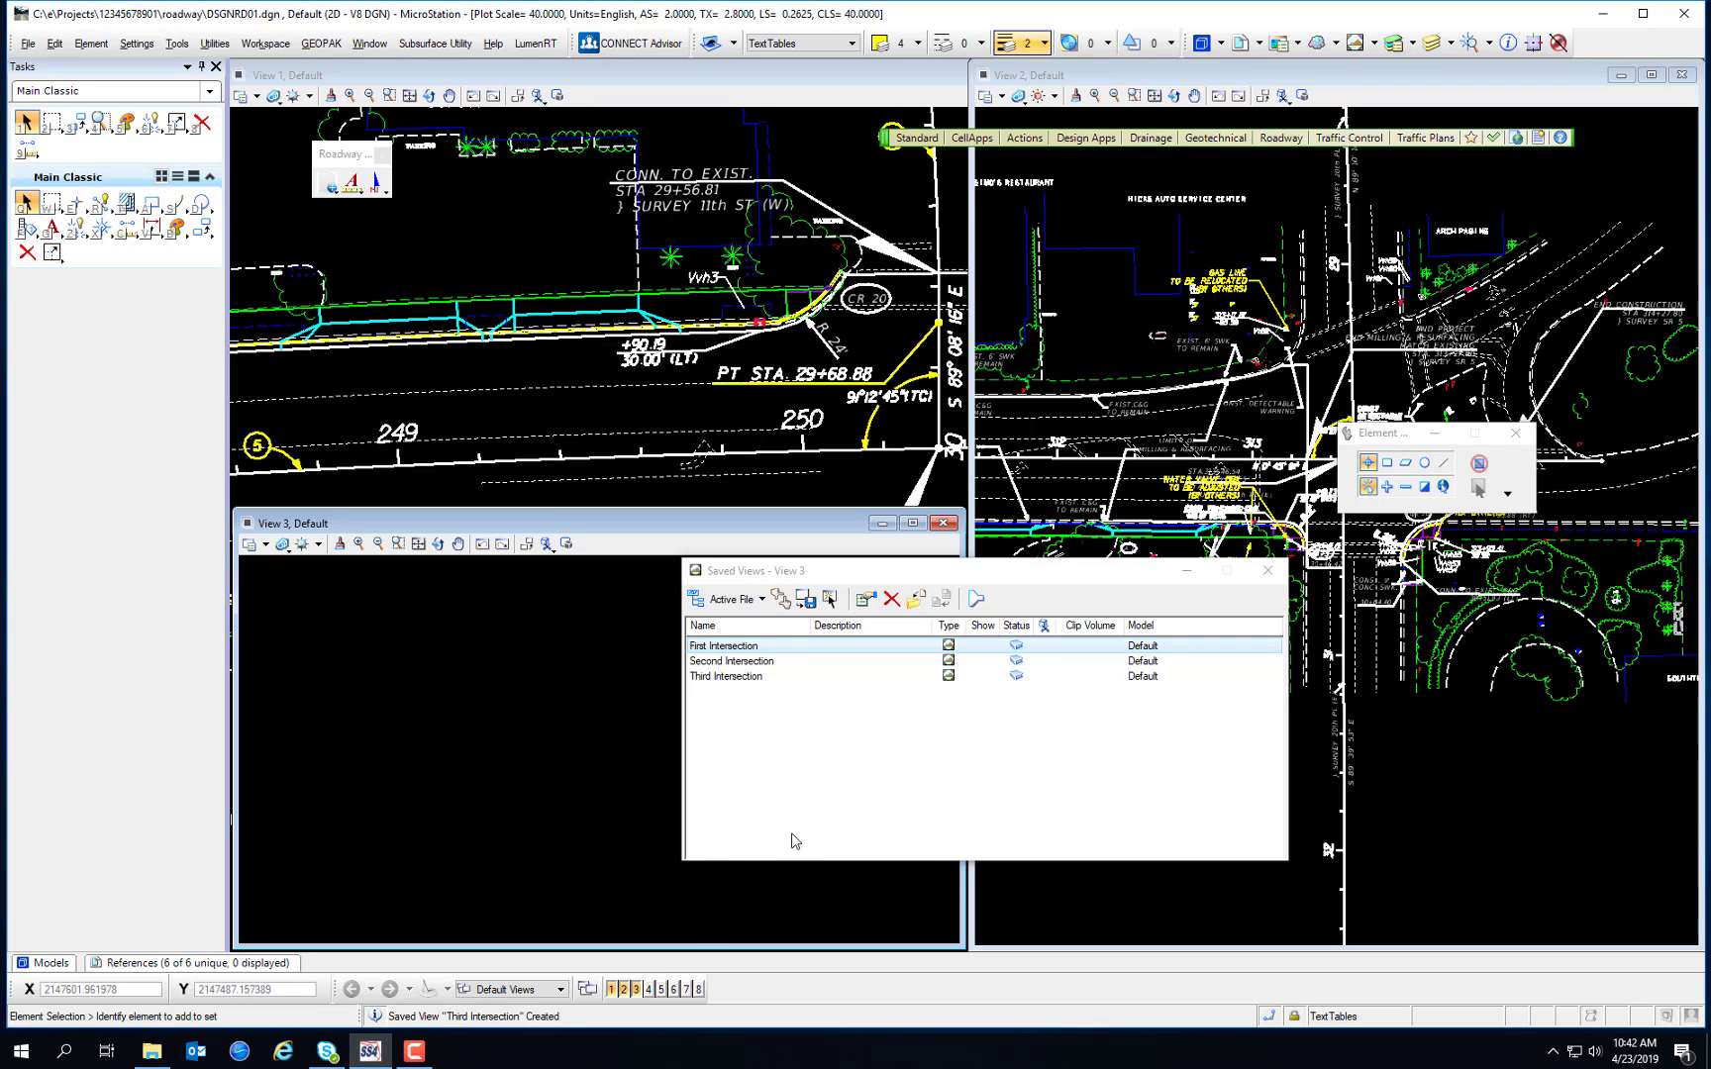
right_click(751, 645)
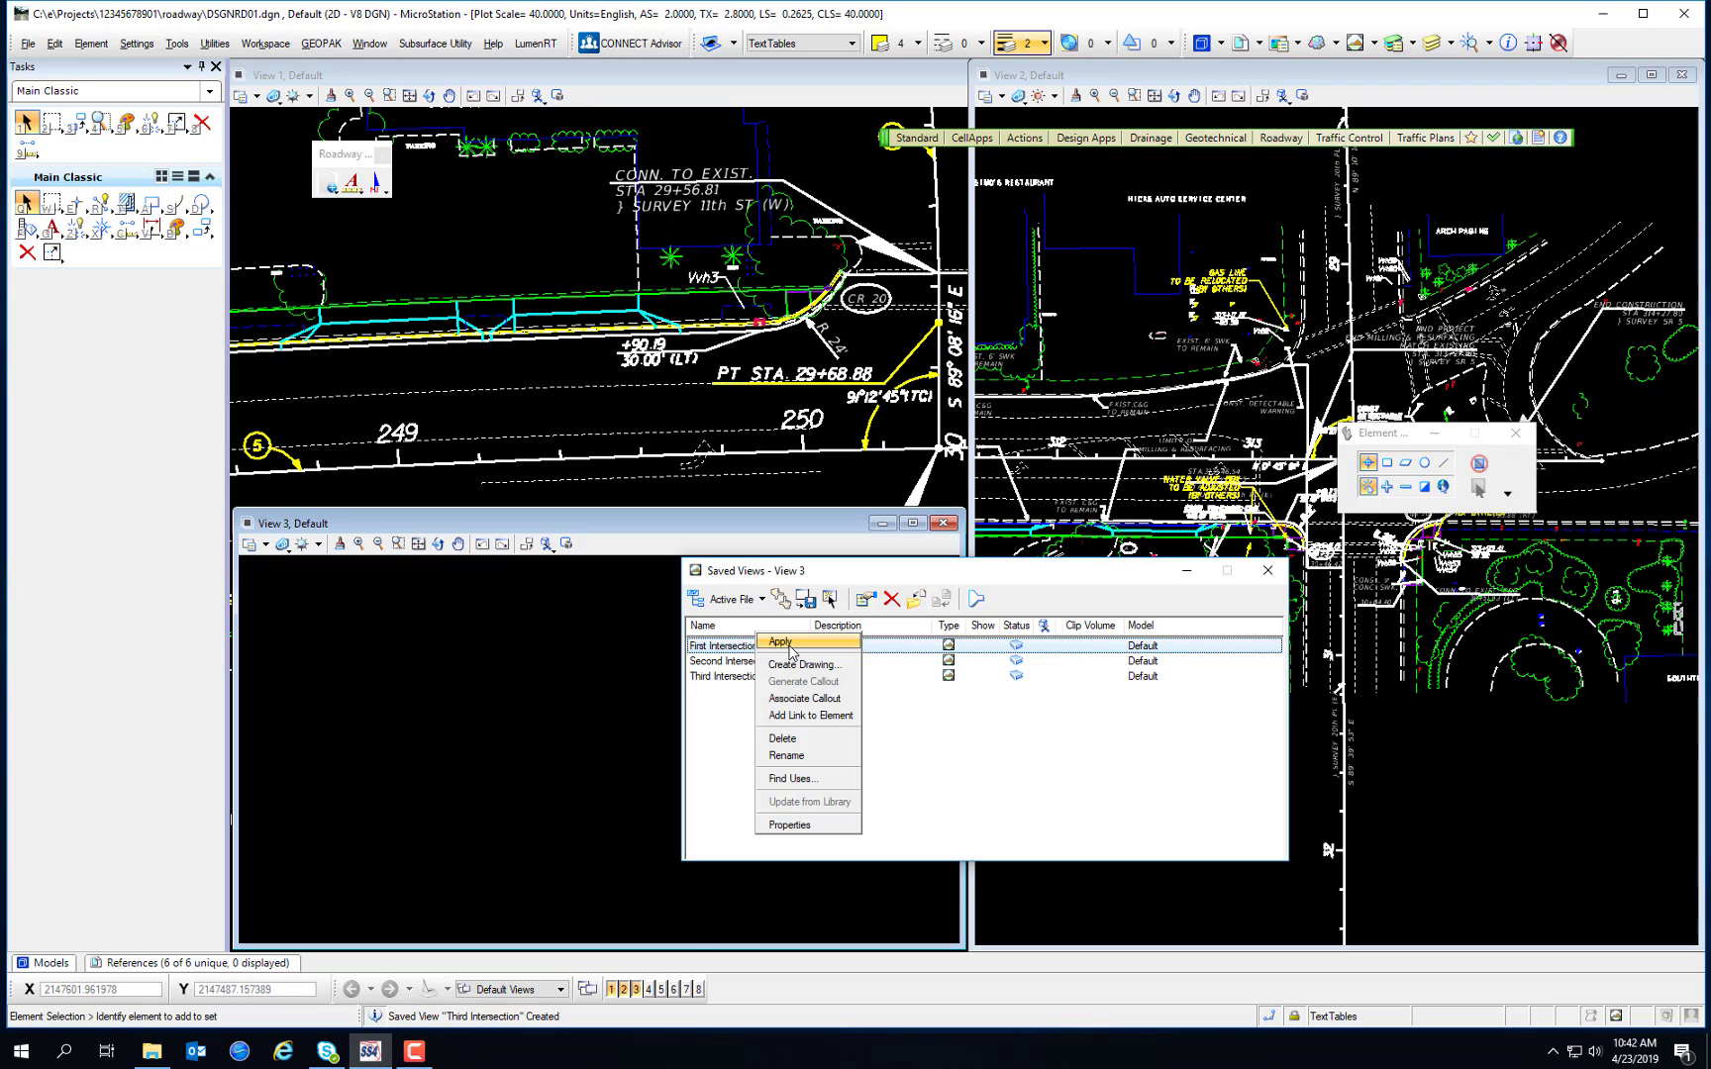
left_click(780, 642)
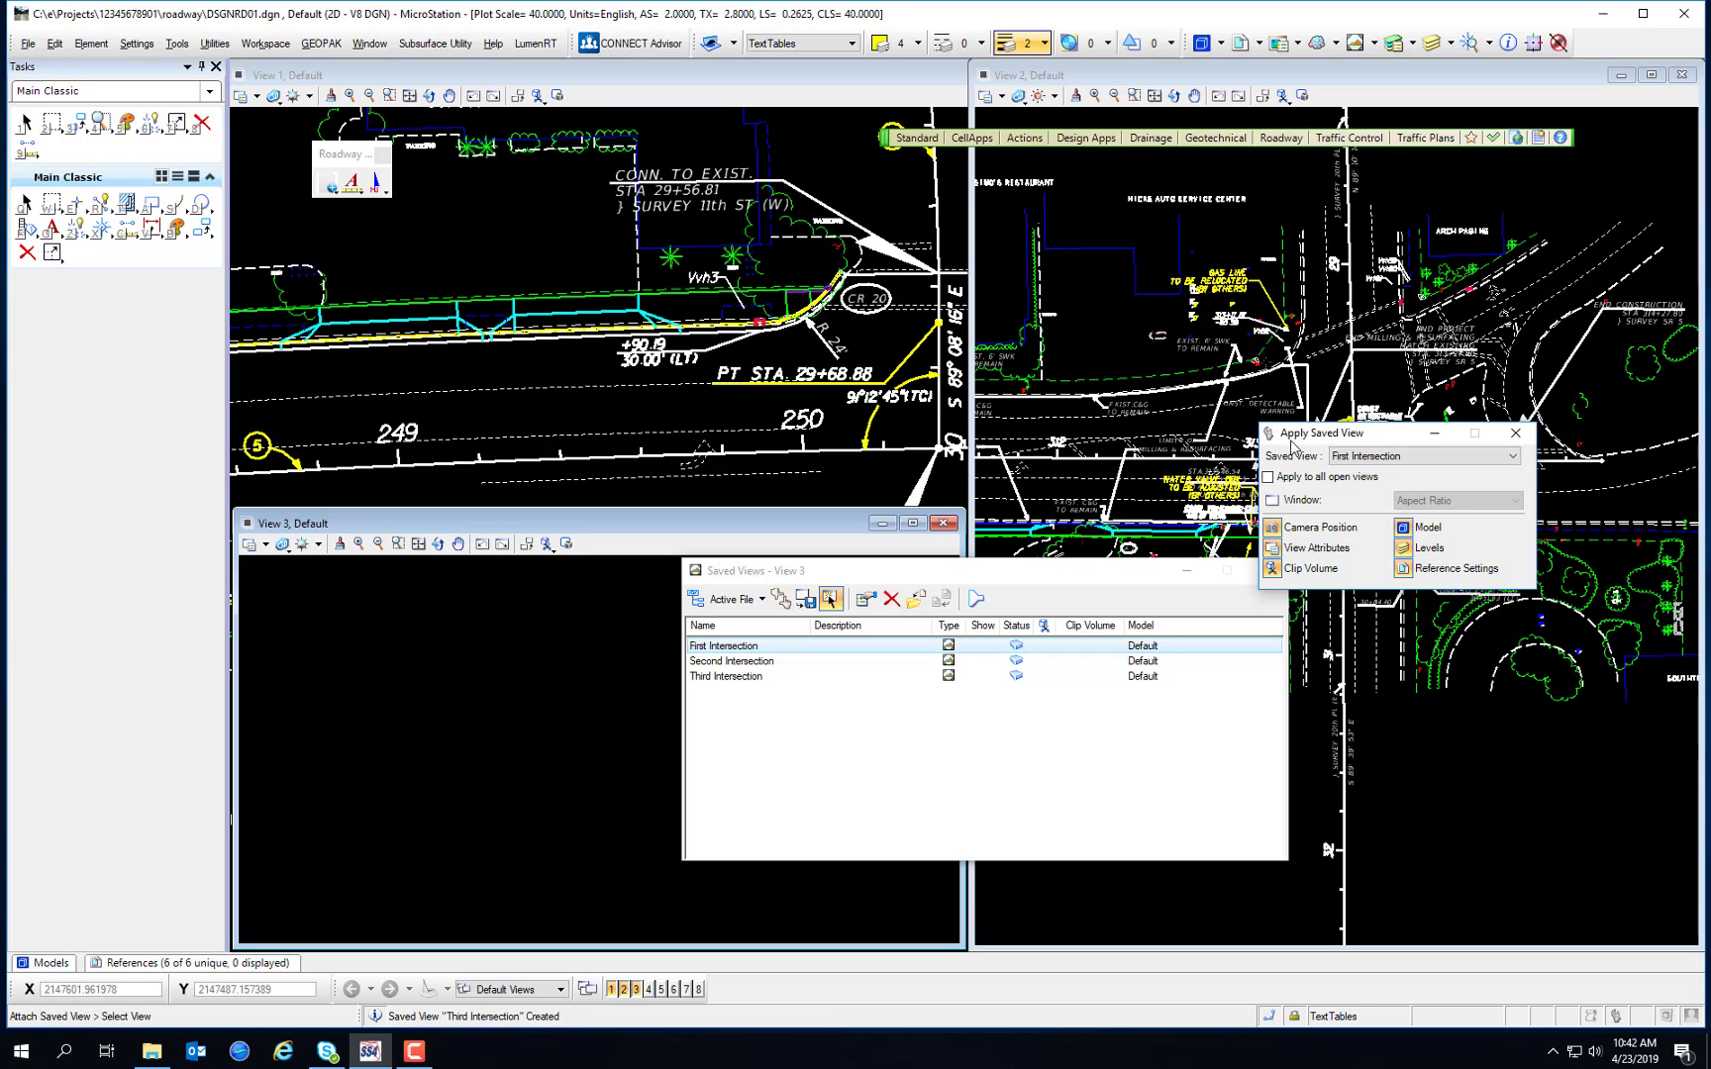
left_click(547, 239)
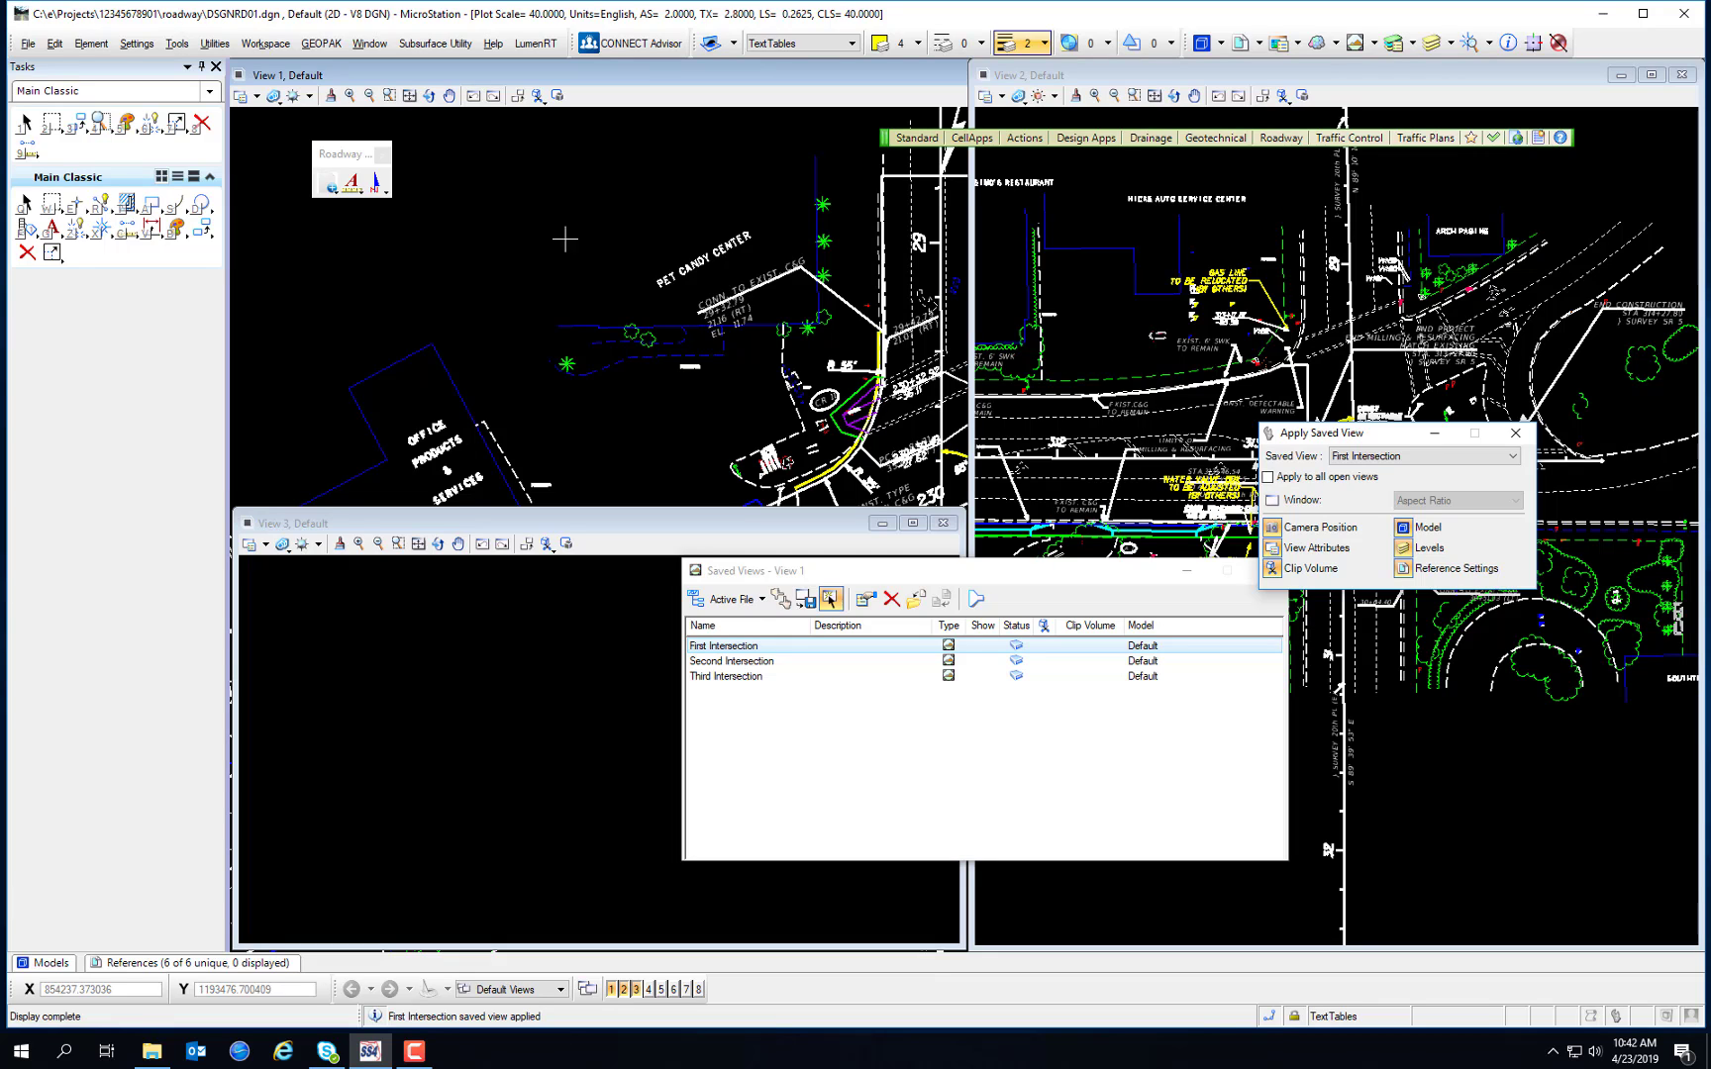
Step: Apply the Second Intersection saved view to View 2
left_click(1401, 456)
left_click(1402, 484)
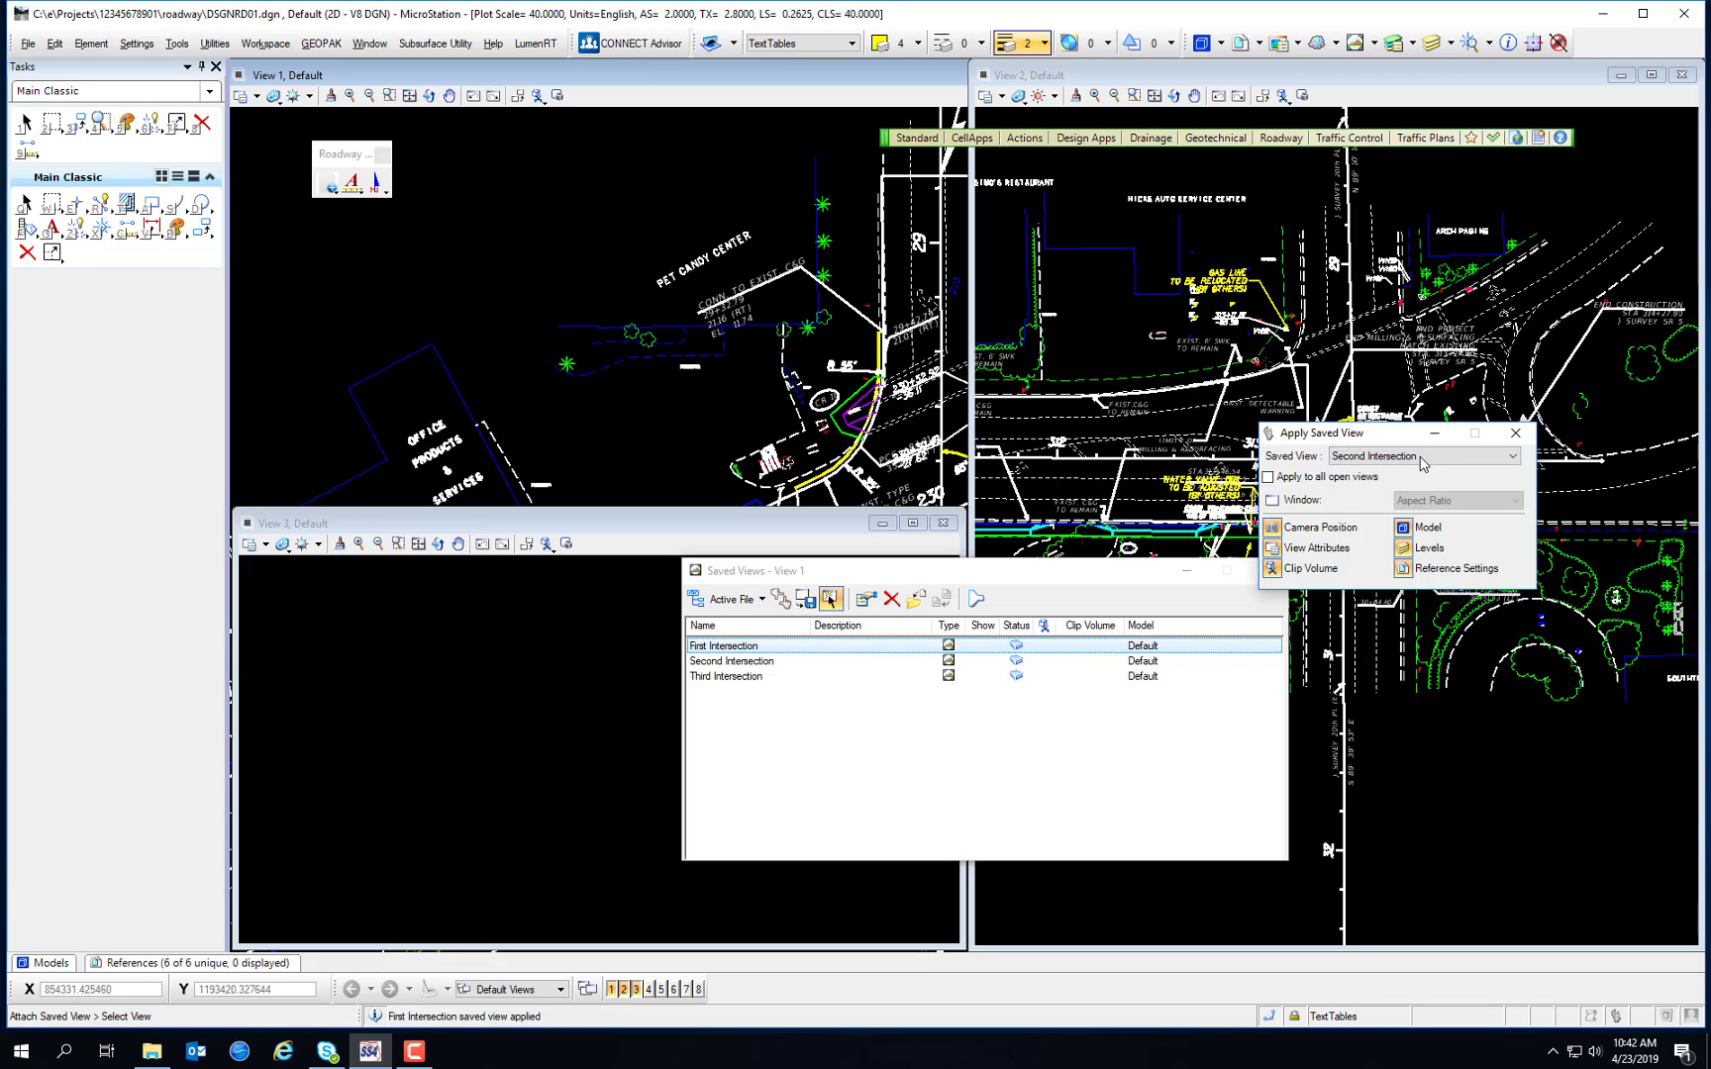
left_click(1272, 192)
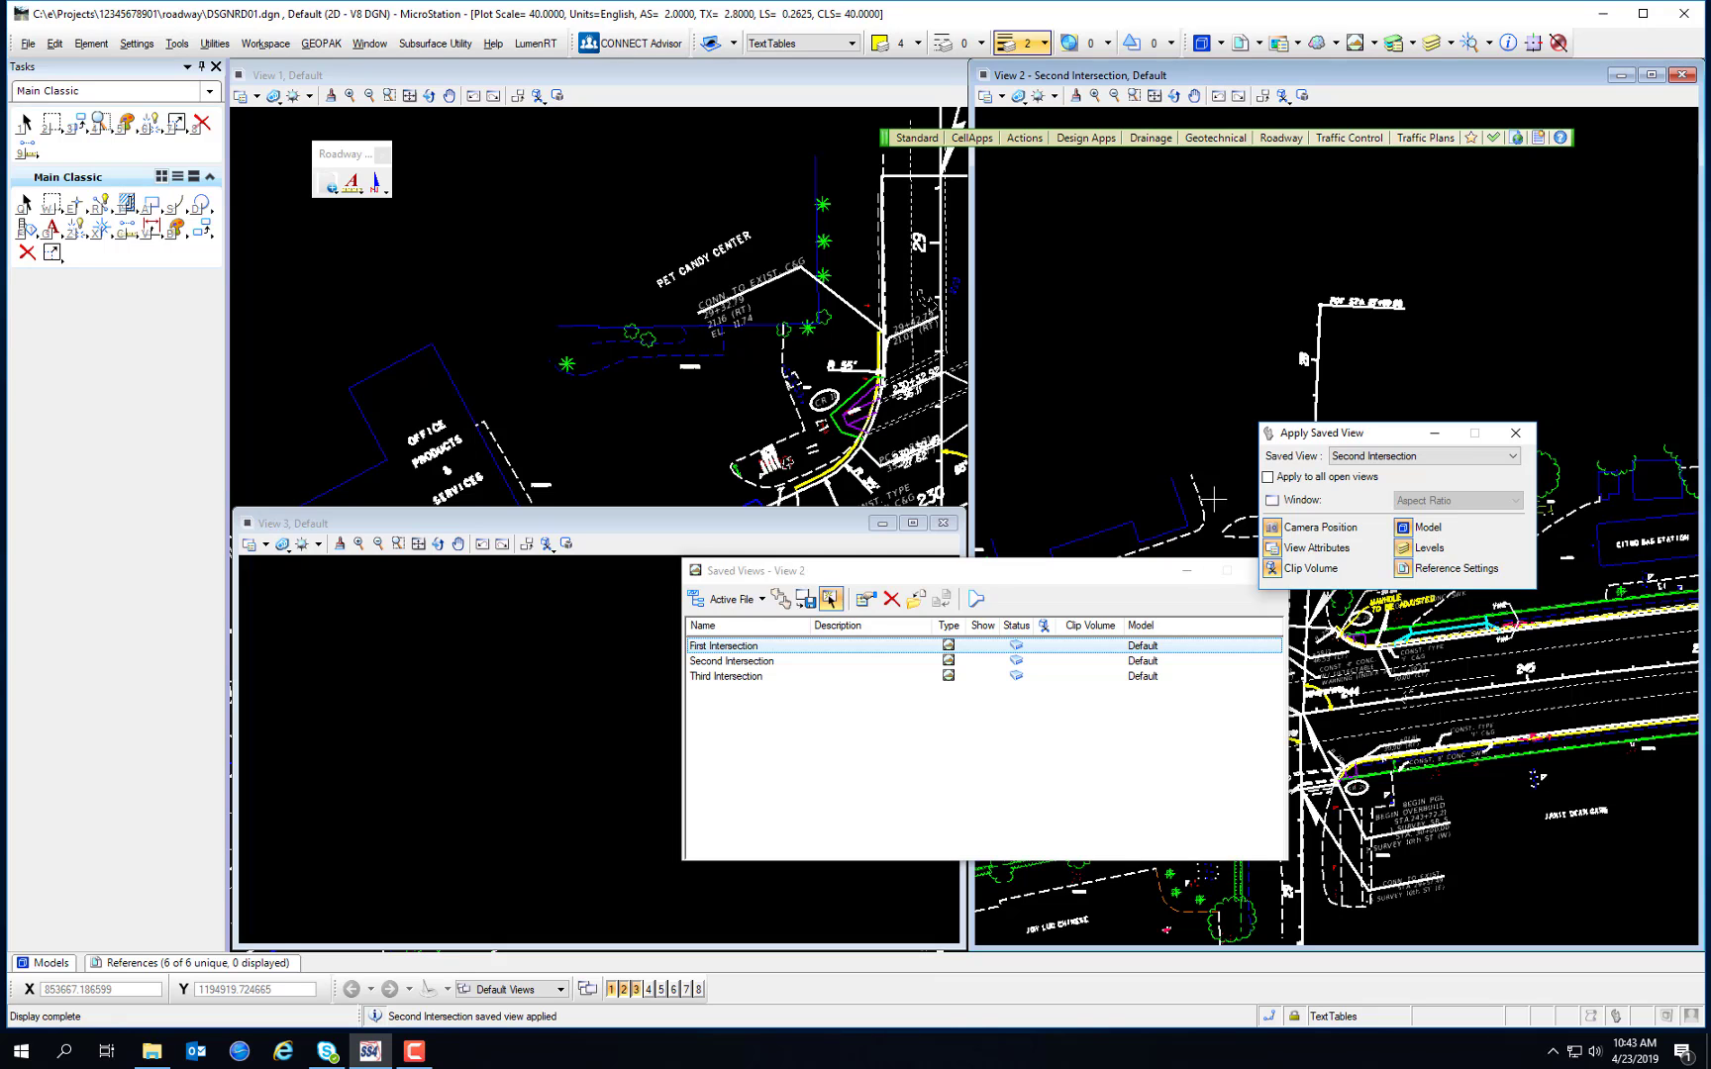
Step: Apply the Third Intersection saved view to View 3
left_click(1371, 457)
left_click(1366, 496)
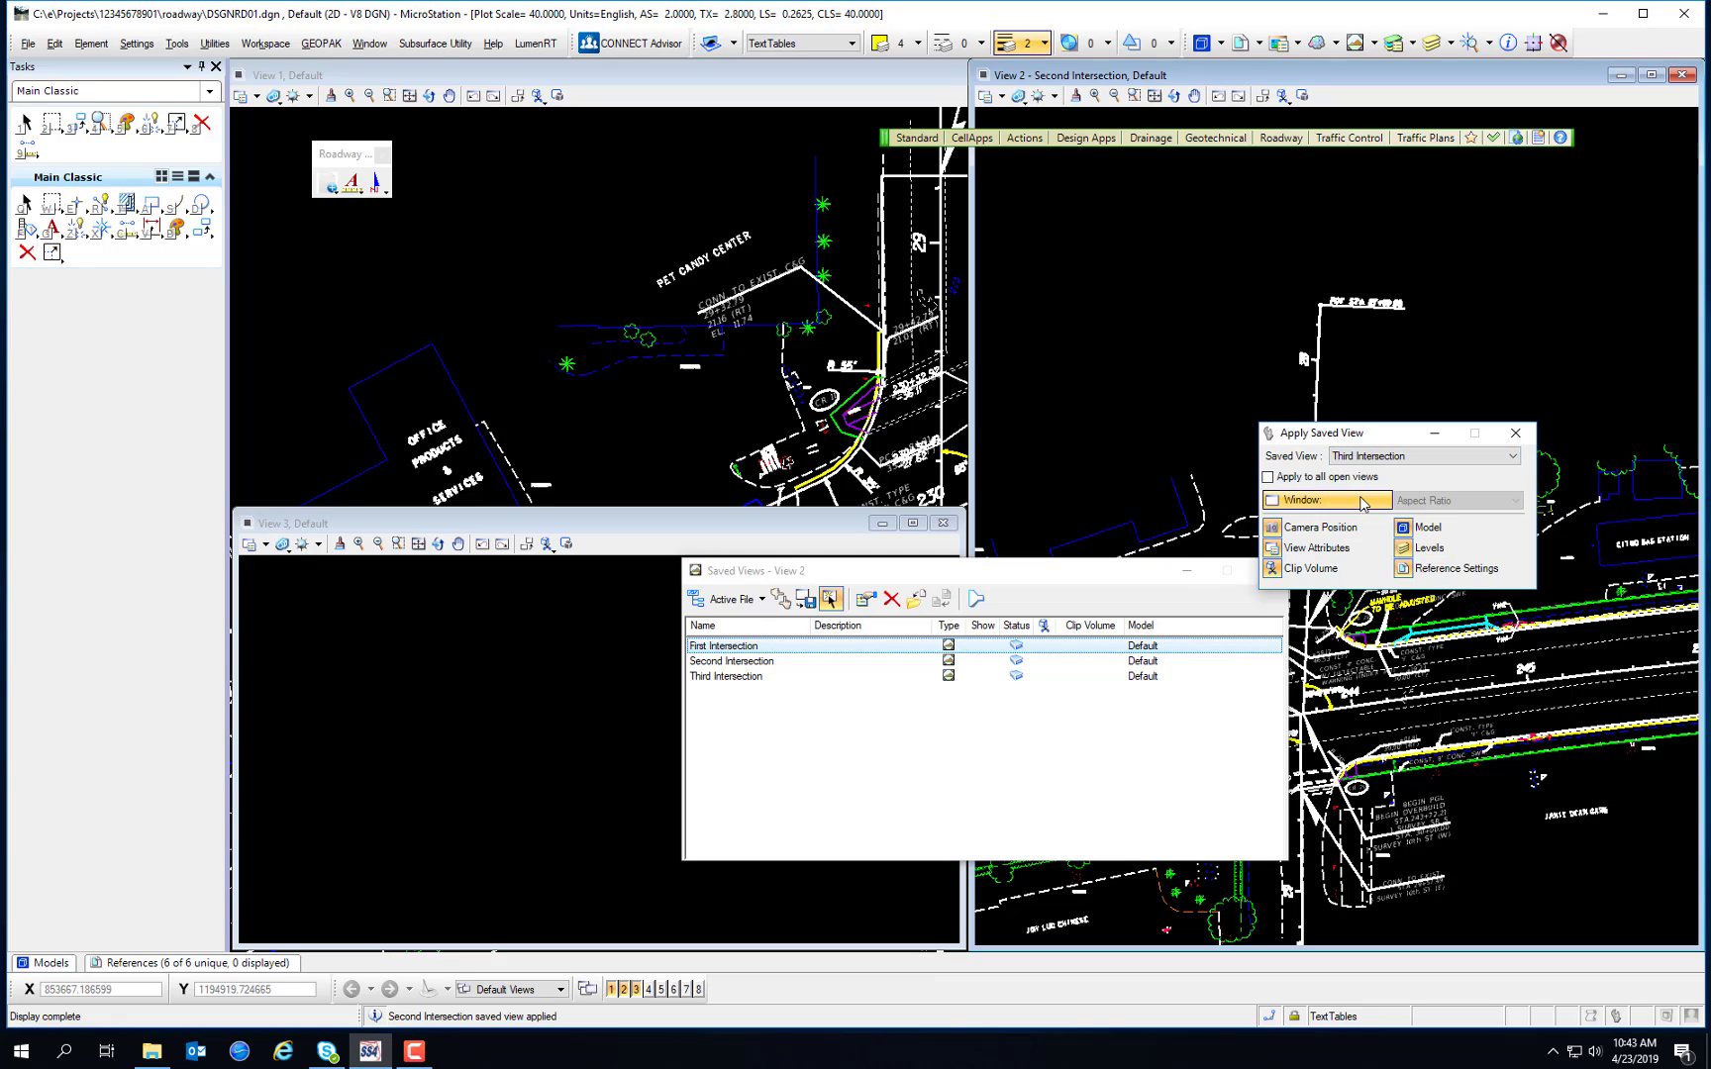
left_click(553, 661)
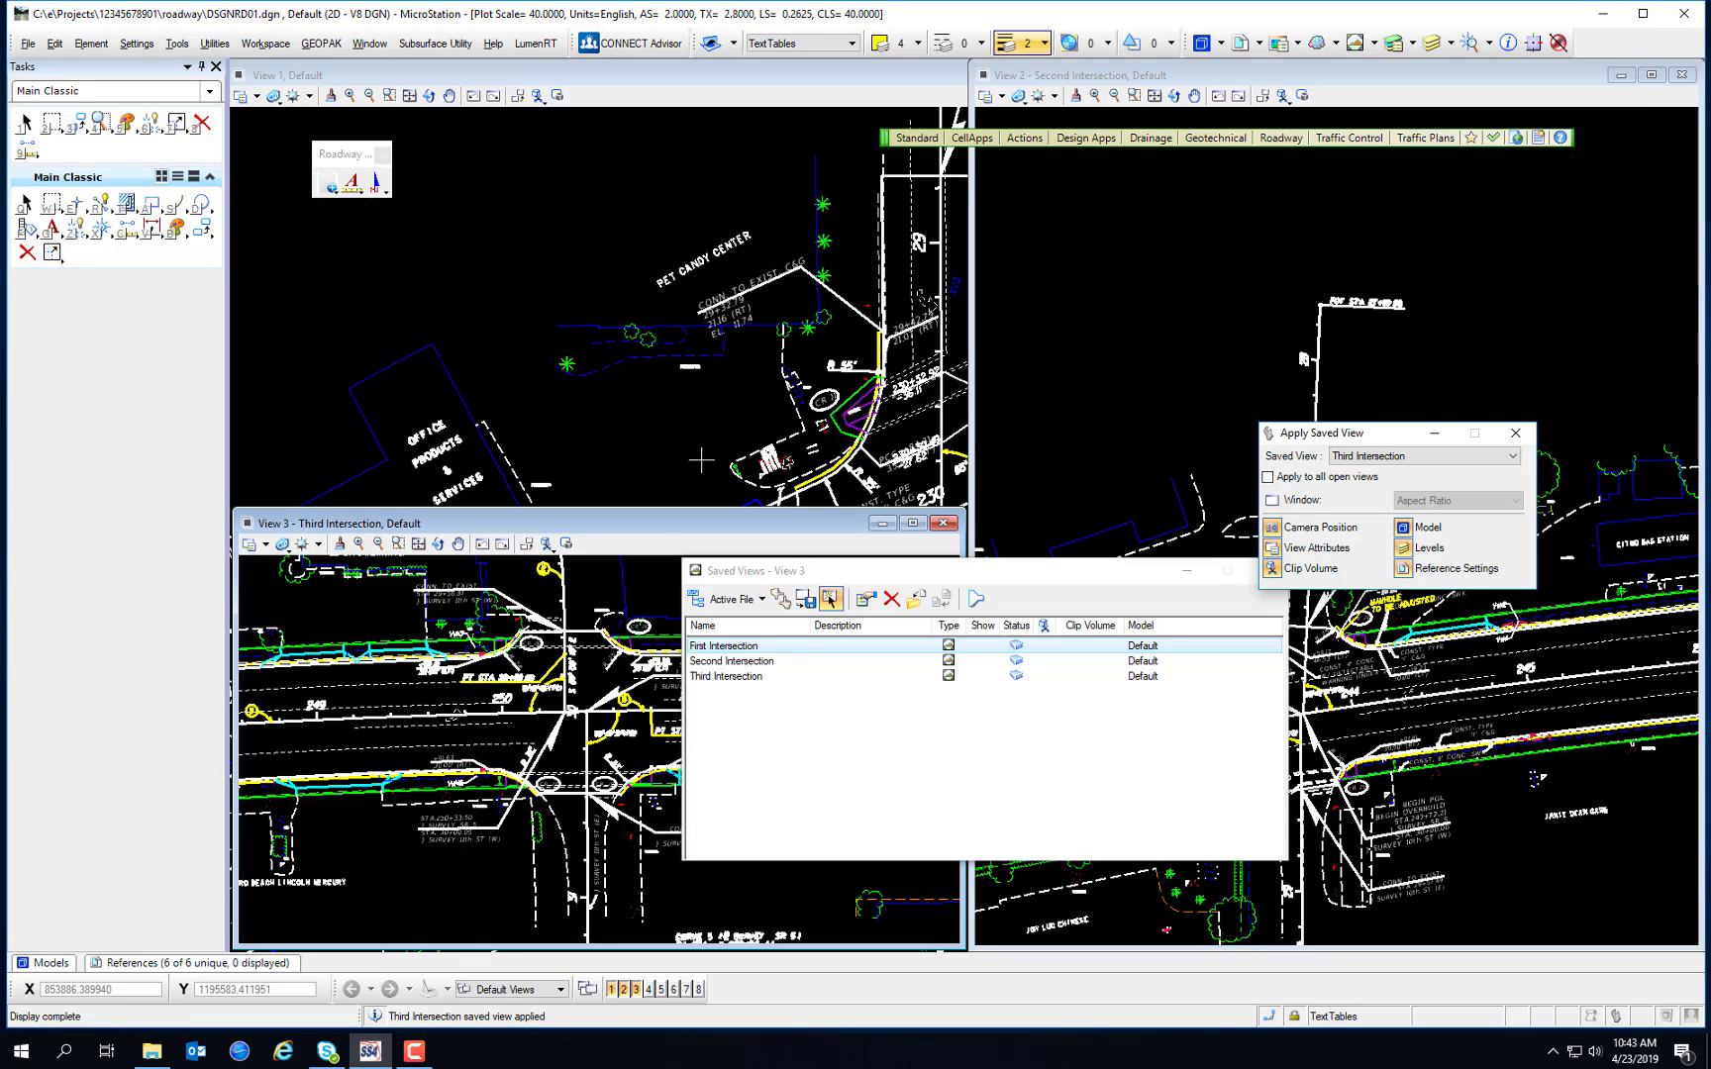
Step: Close Views 3 and 2, and fit the whole roadway alignment in View 1
left_click(636, 989)
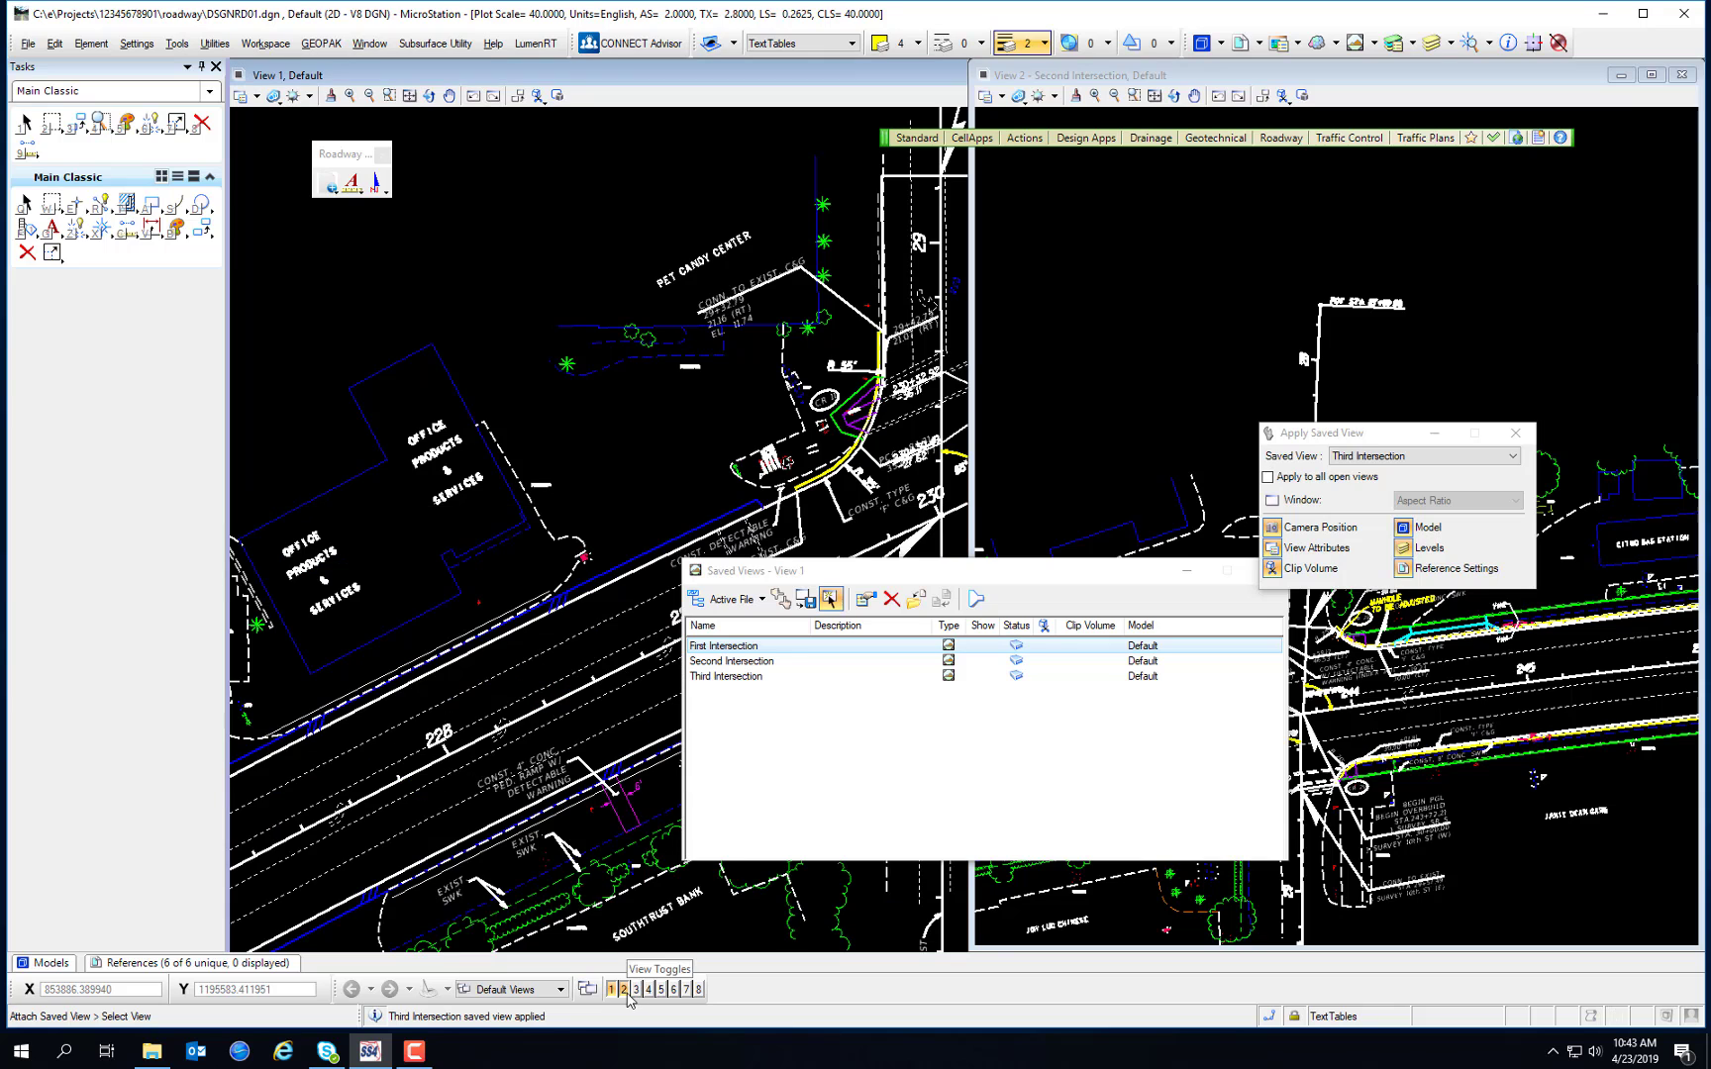
left_click(623, 989)
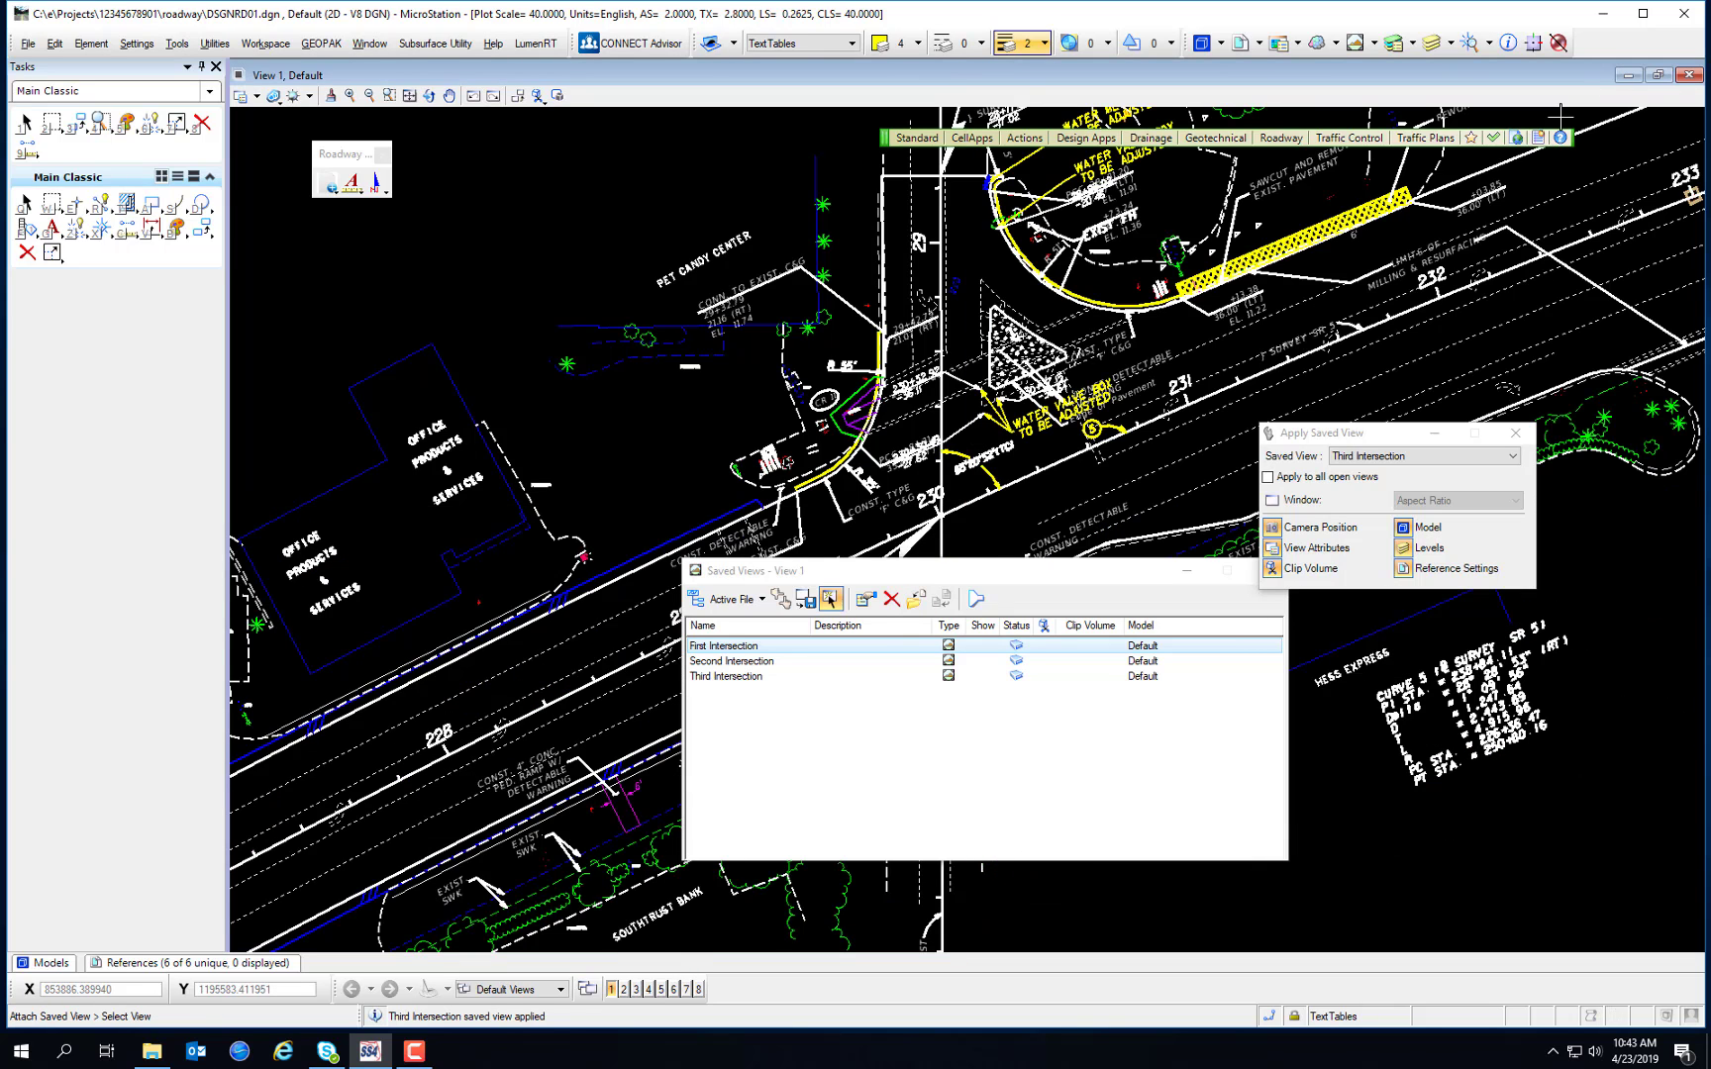
left_click(409, 95)
left_click(483, 218)
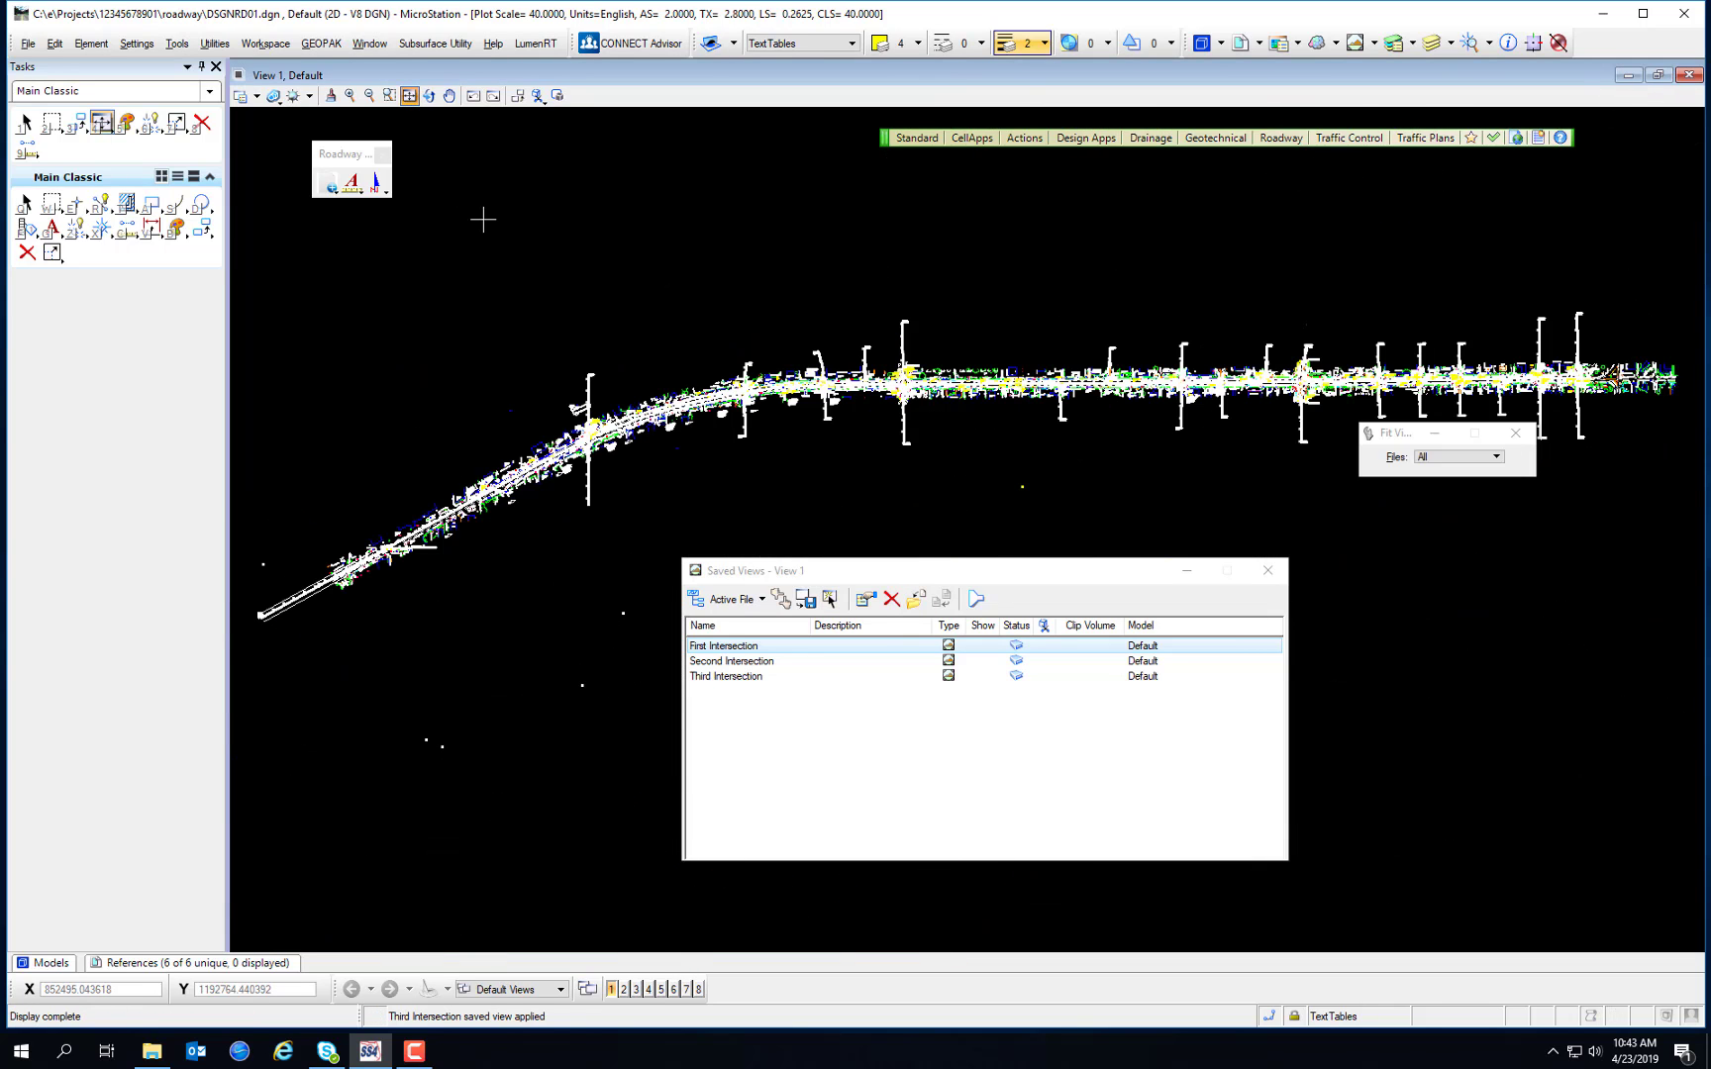
right_click(483, 219)
right_click(485, 219)
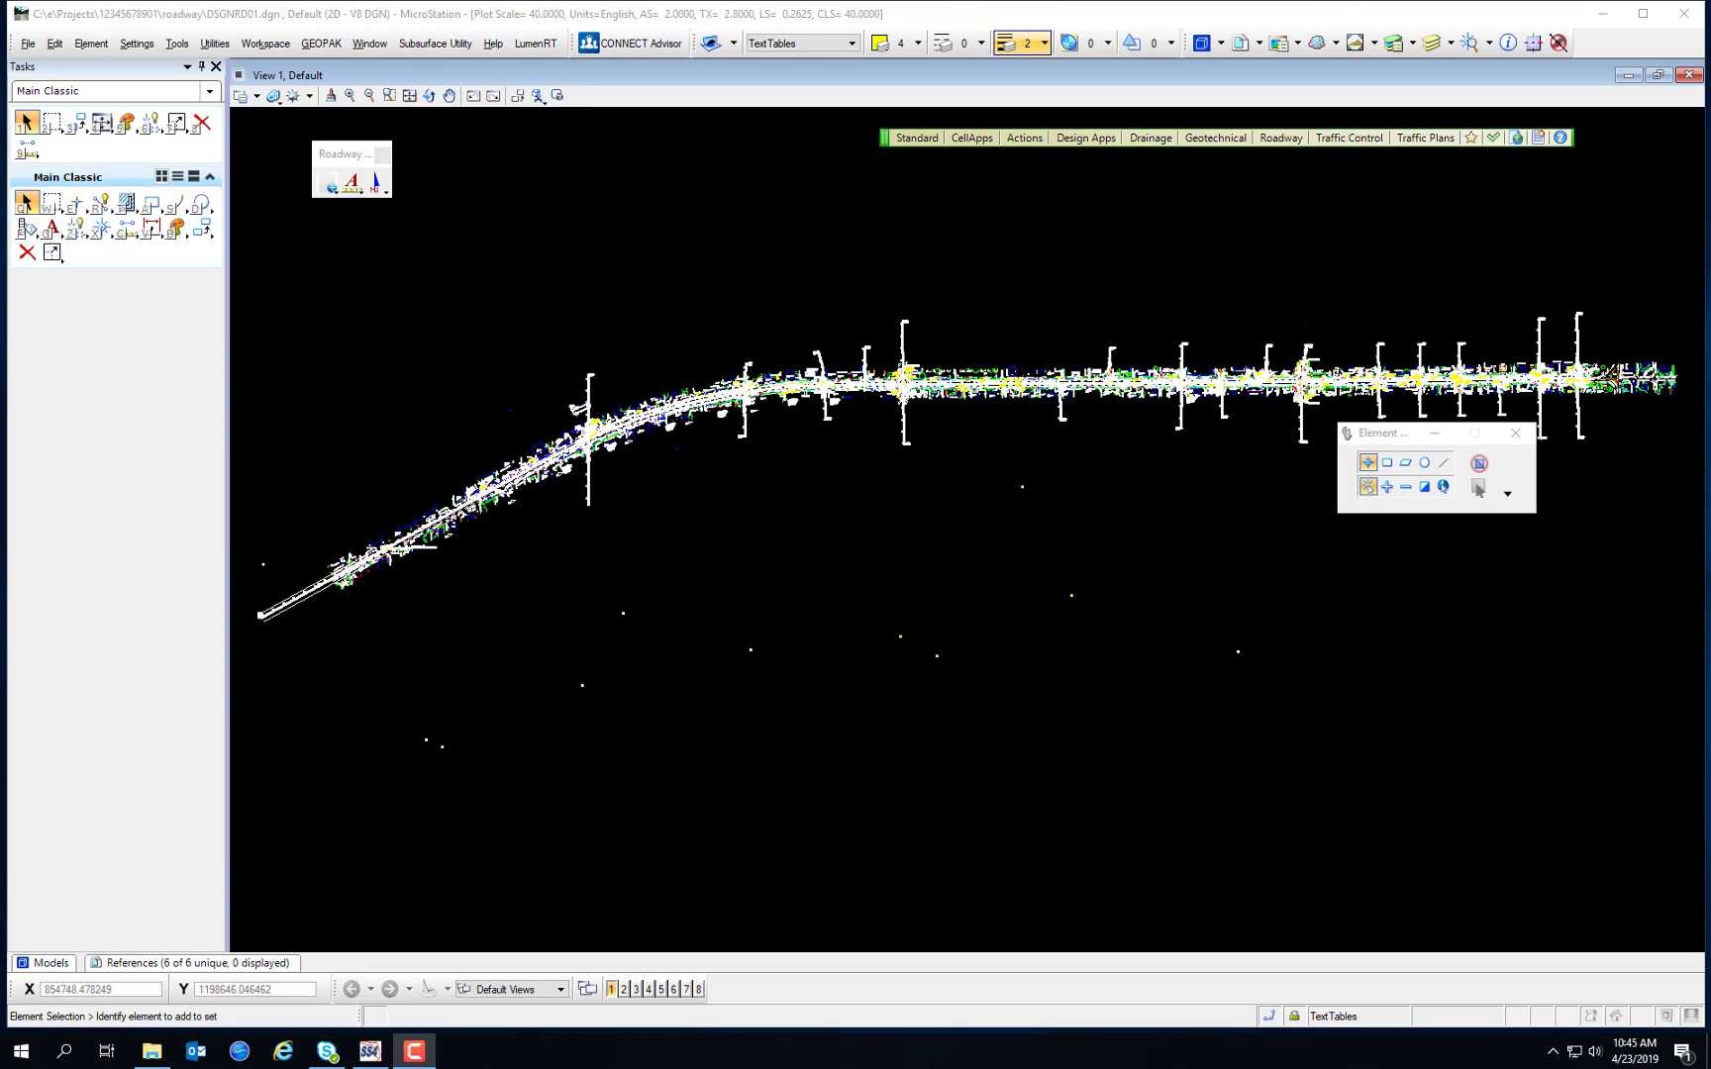
Step: Open View 2, shrink its window and place it over the upper-left part of View 1
left_click(624, 989)
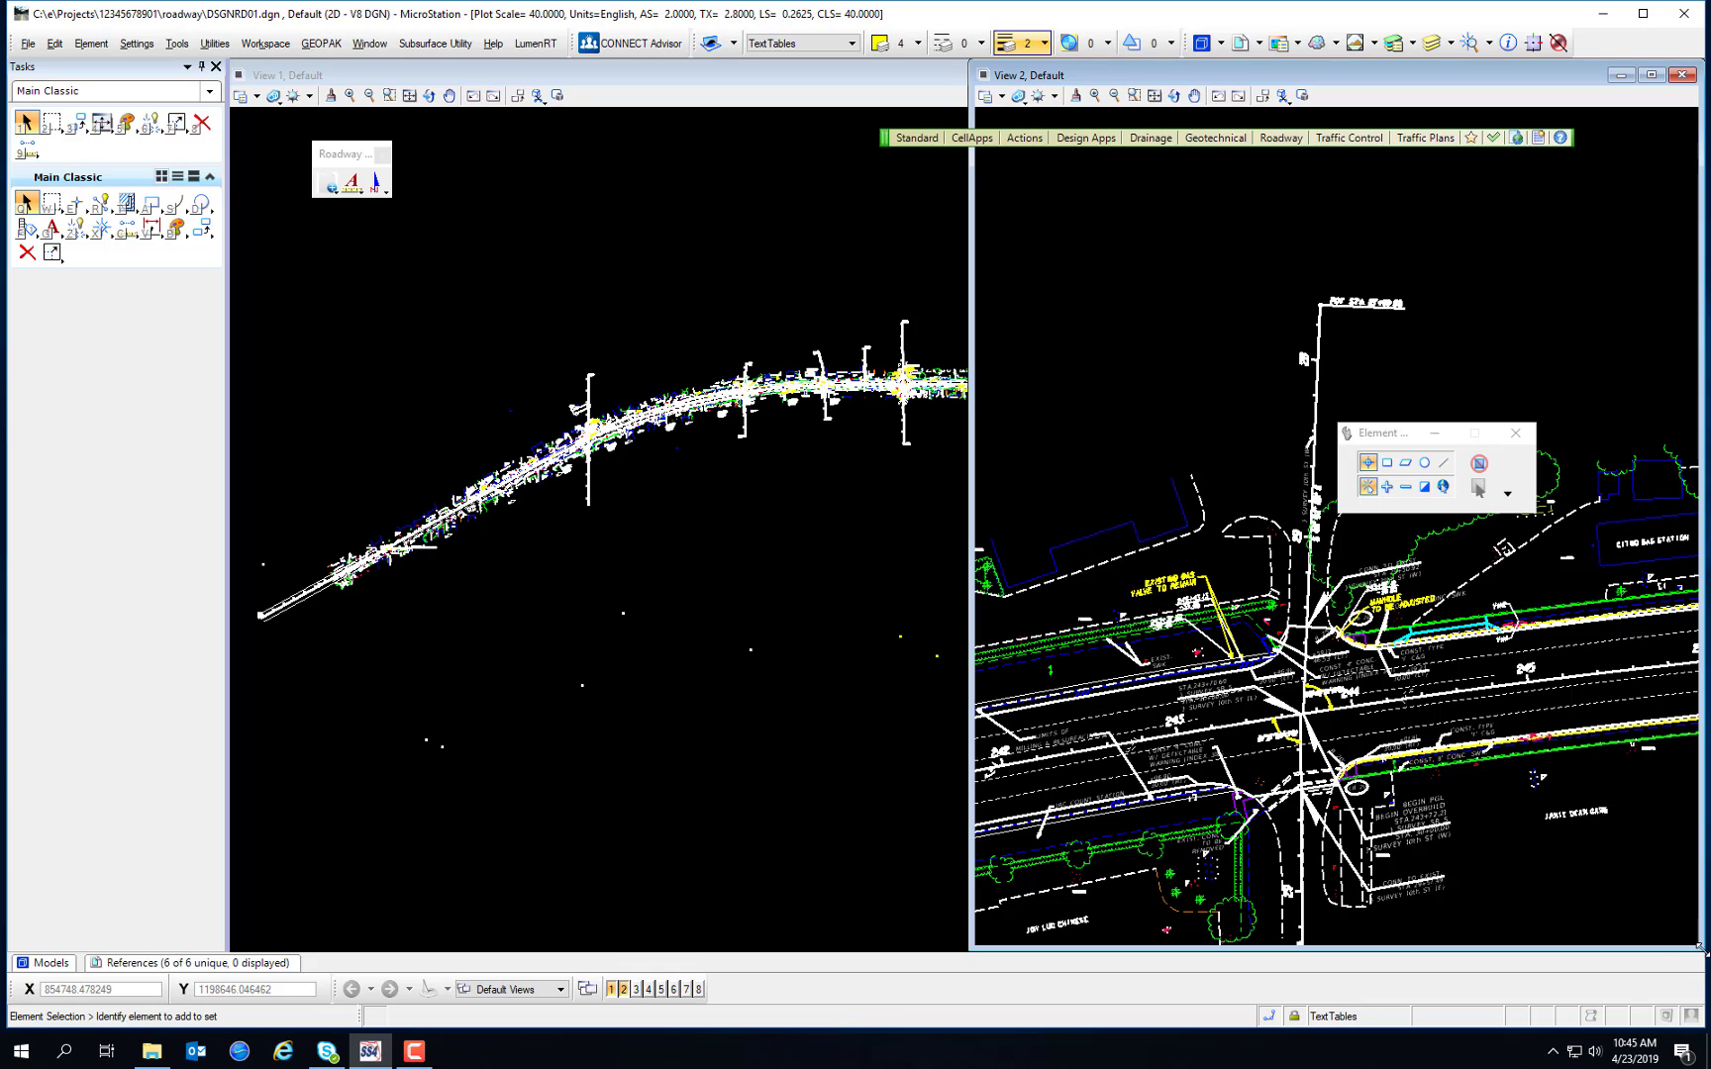
left_click_drag(1694, 948, 1647, 533)
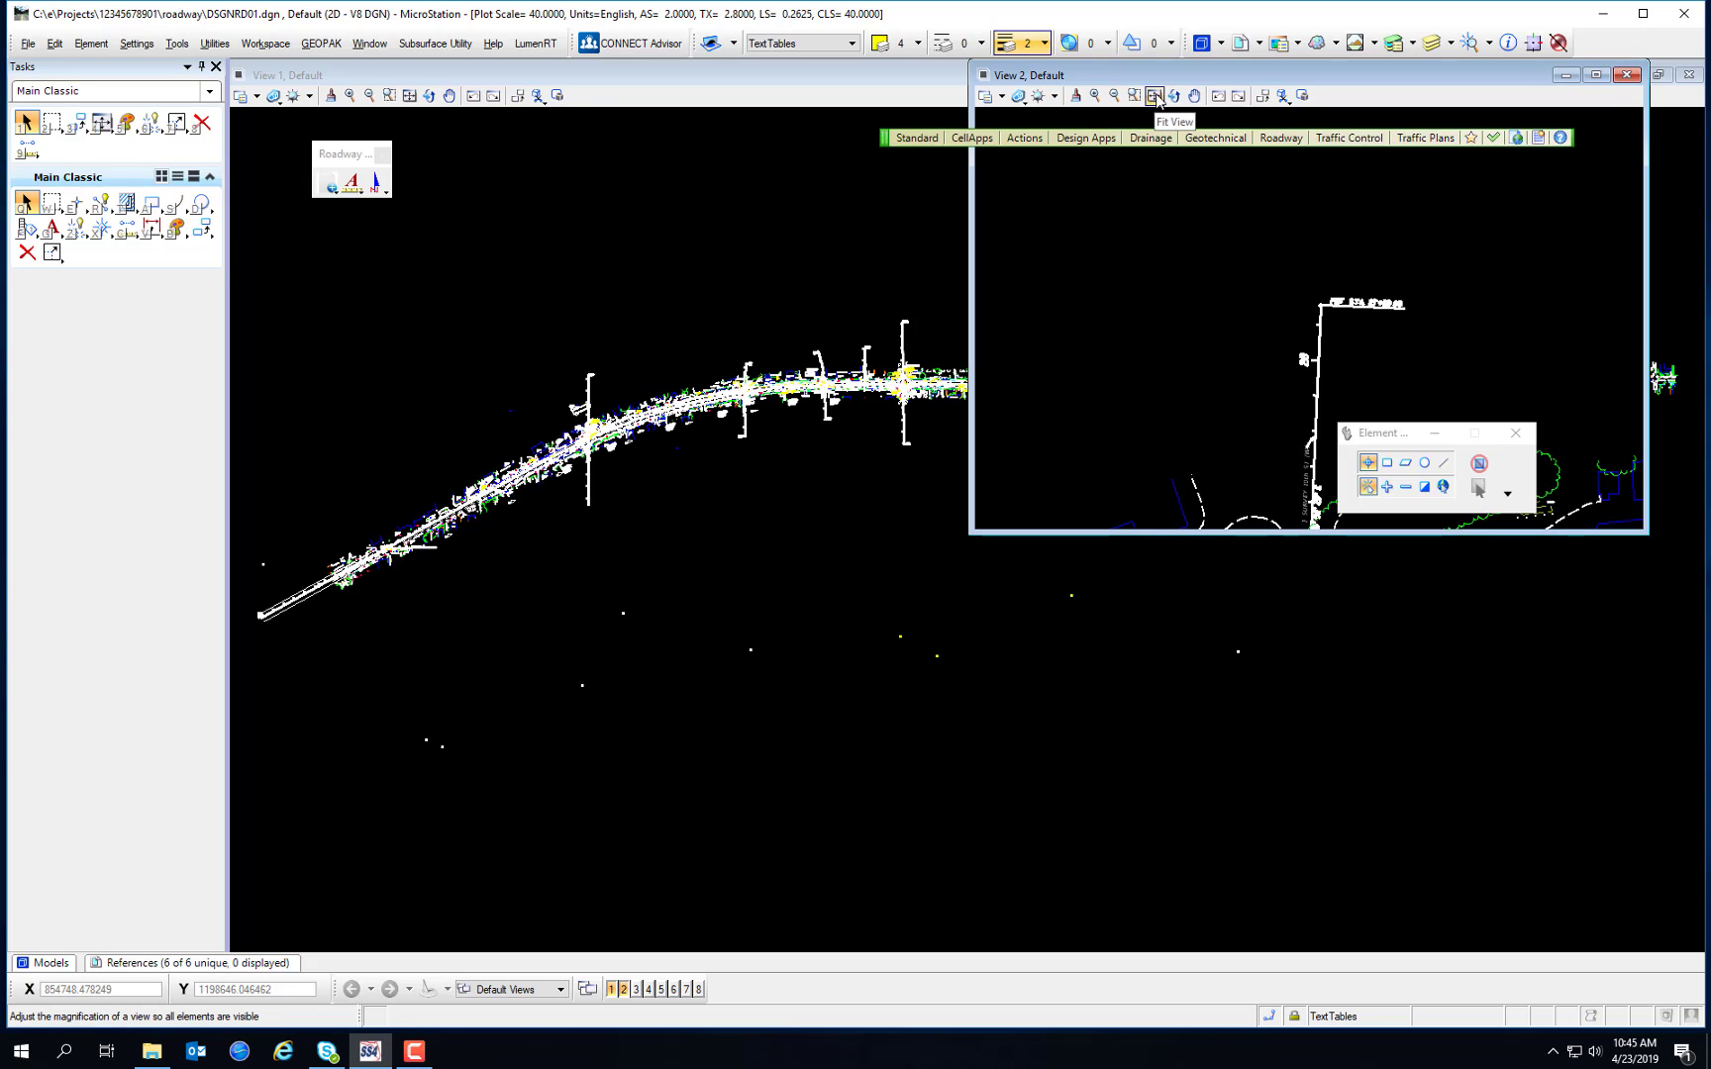
left_click_drag(1203, 74, 500, 128)
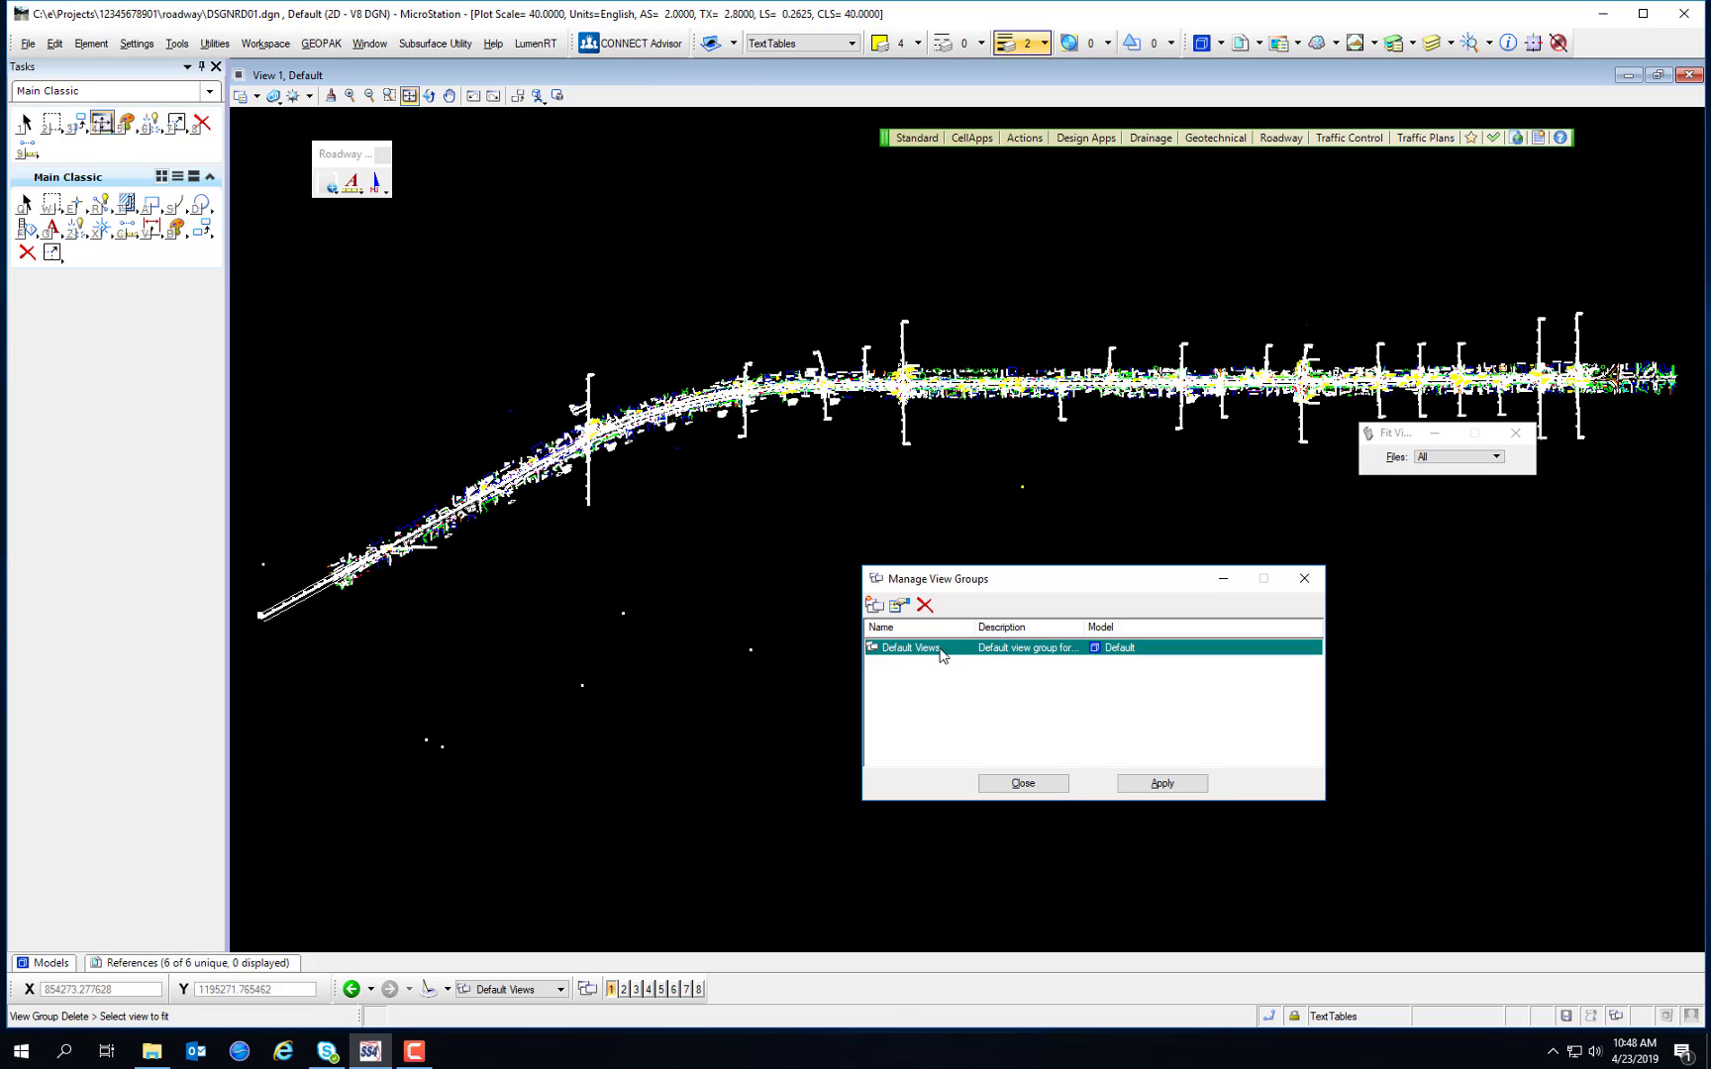
Step: Create a view group named Details with the description "8th St and SR5"
left_click(875, 606)
type("D")
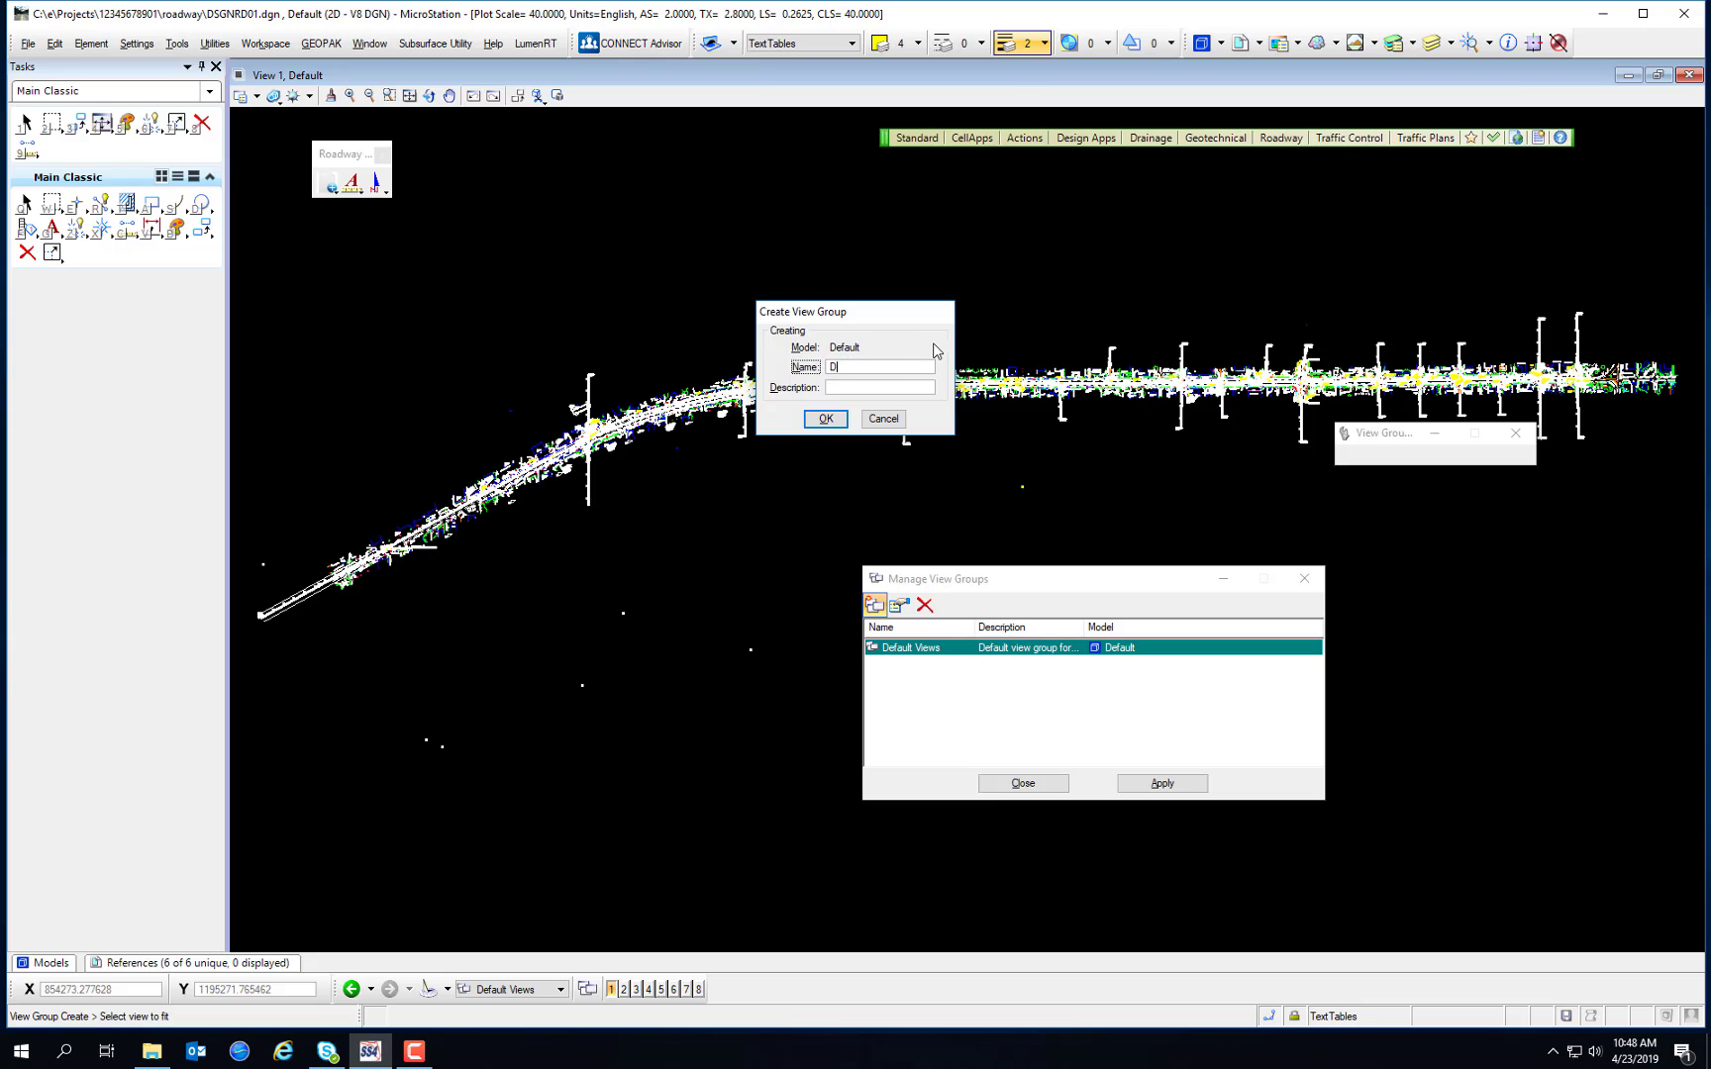
type("etails")
key("Tab")
type("8th St and SR5")
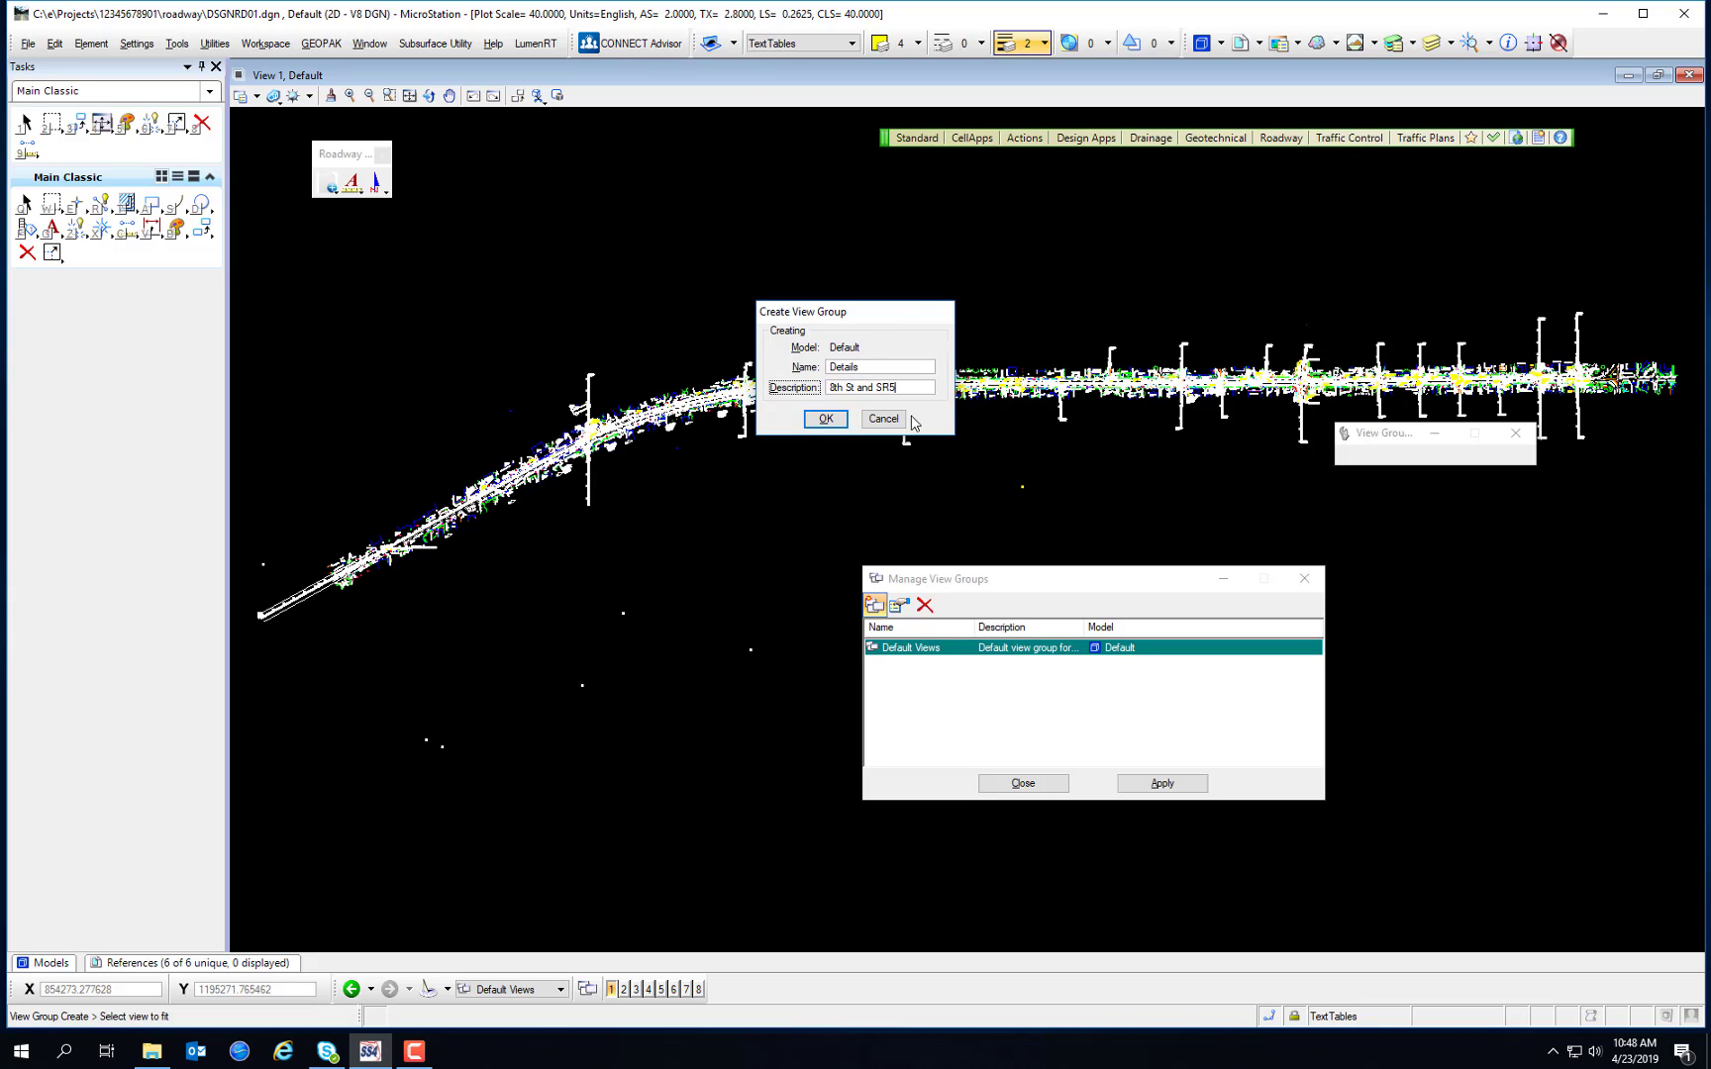
left_click(822, 421)
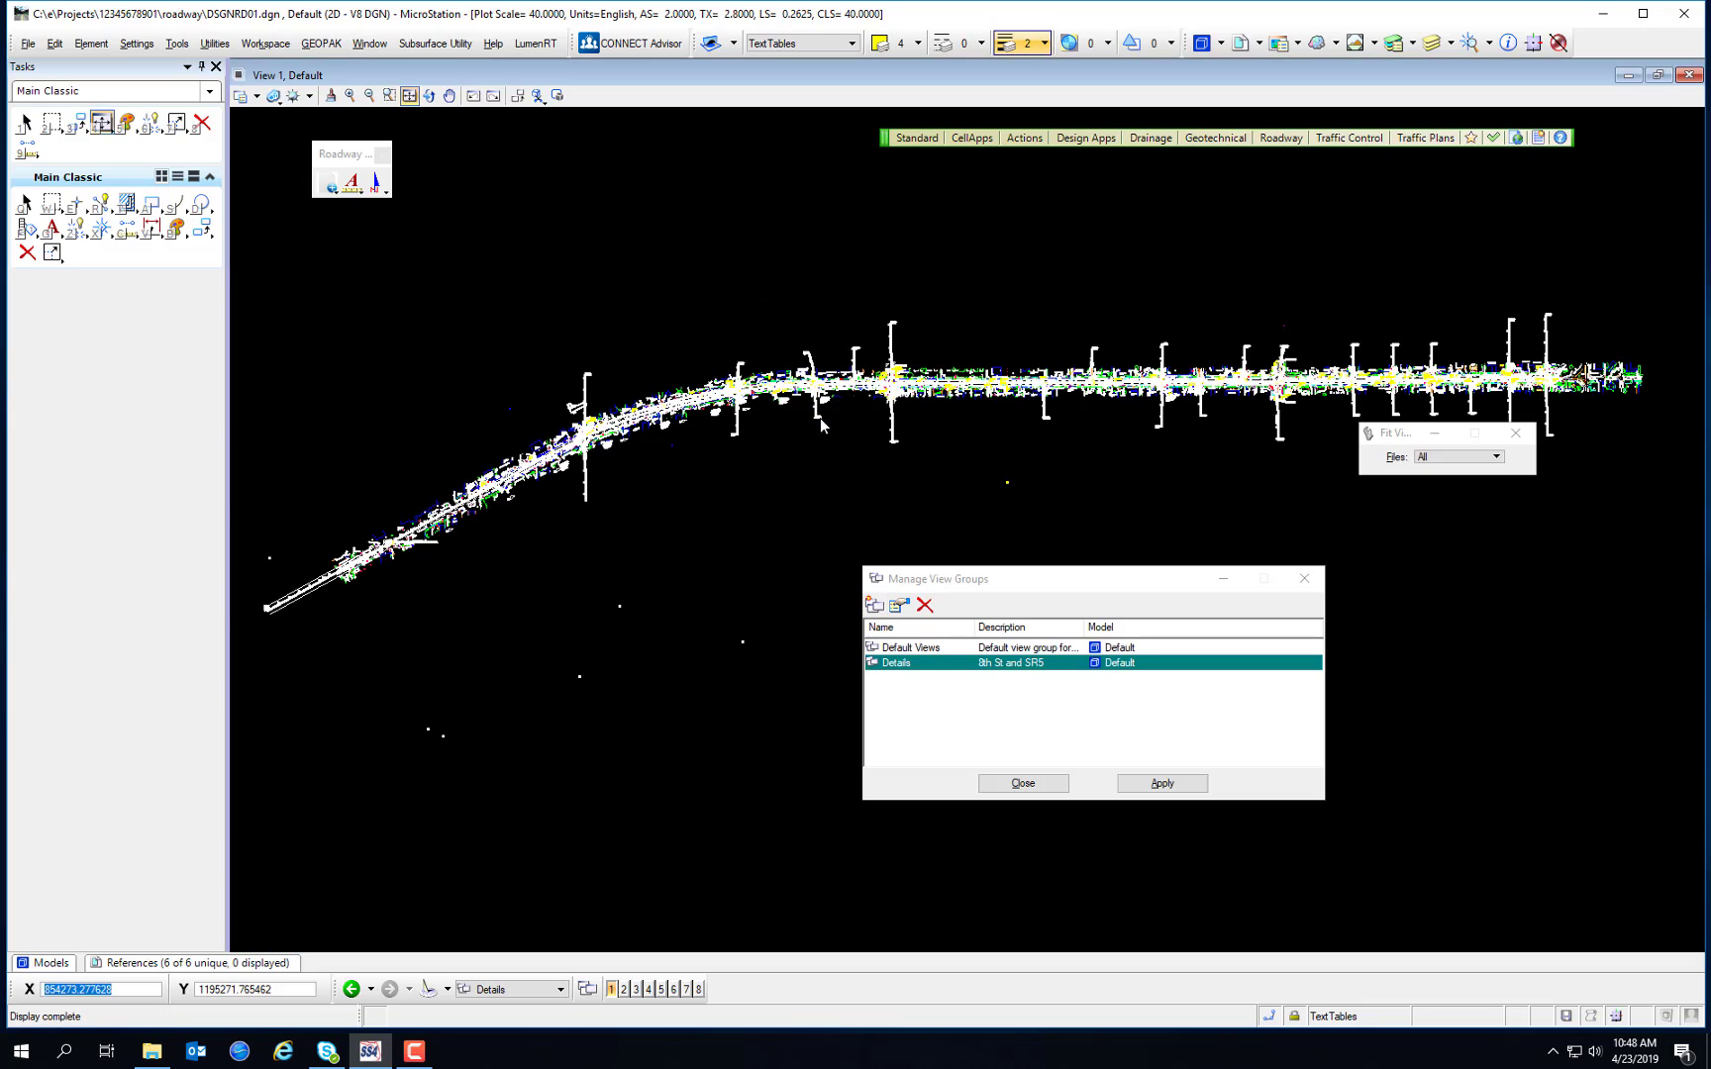
Step: Open View 2 in the Details view group and zoom View 1 in on the cross-street intersections along the roadway
left_click(624, 989)
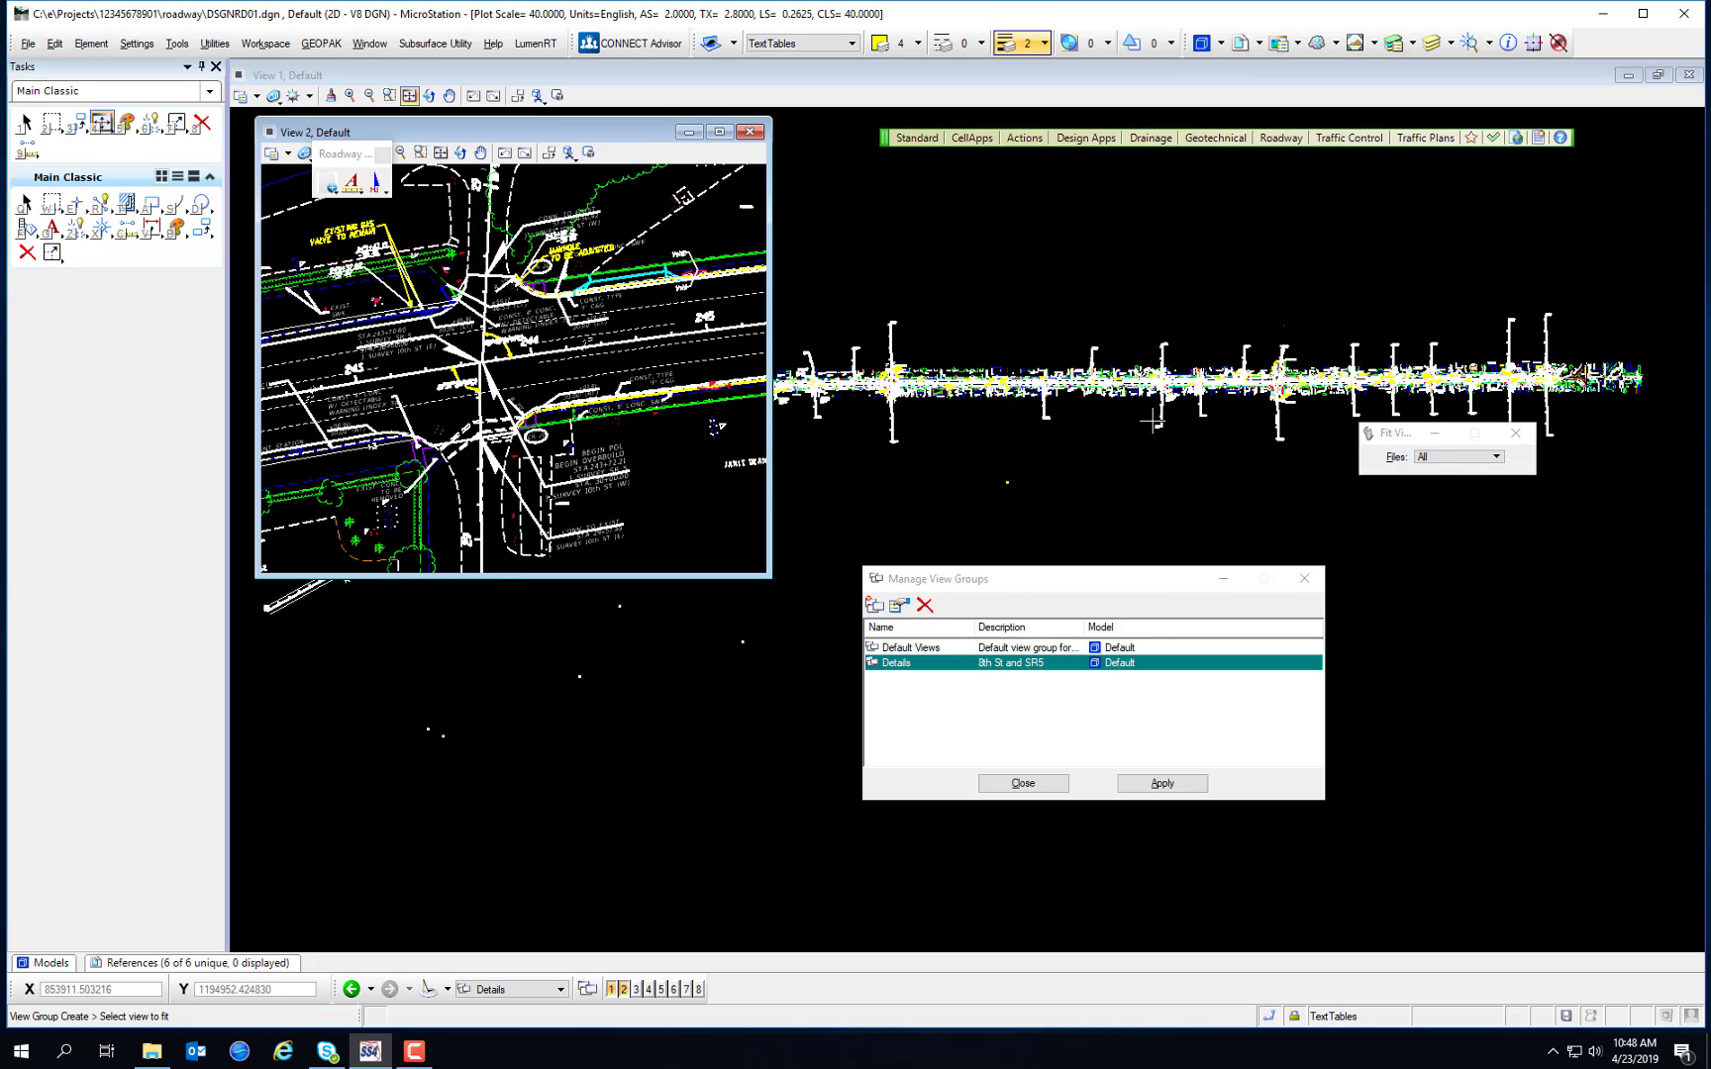
scroll(803, 375, "up", 3)
scroll(918, 385, "up", 3)
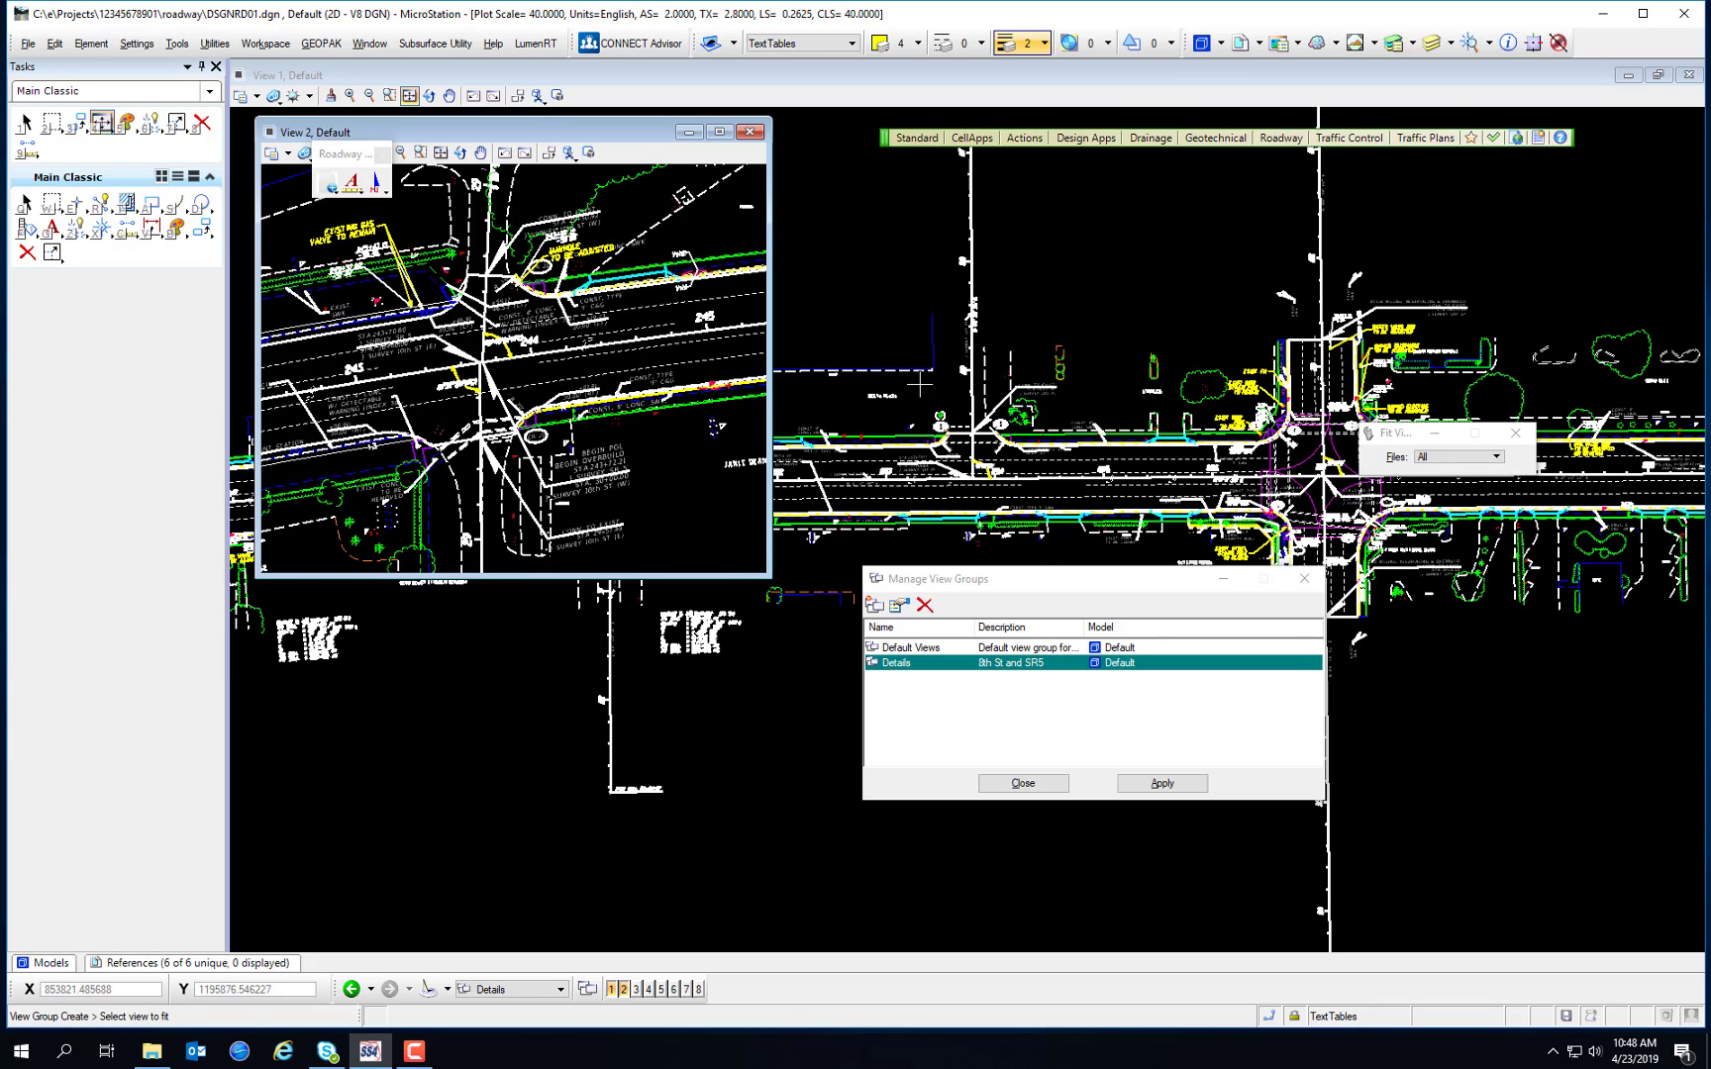
middle_click_drag(923, 404, 1086, 480)
scroll(1064, 461, "down", 2)
key("Escape")
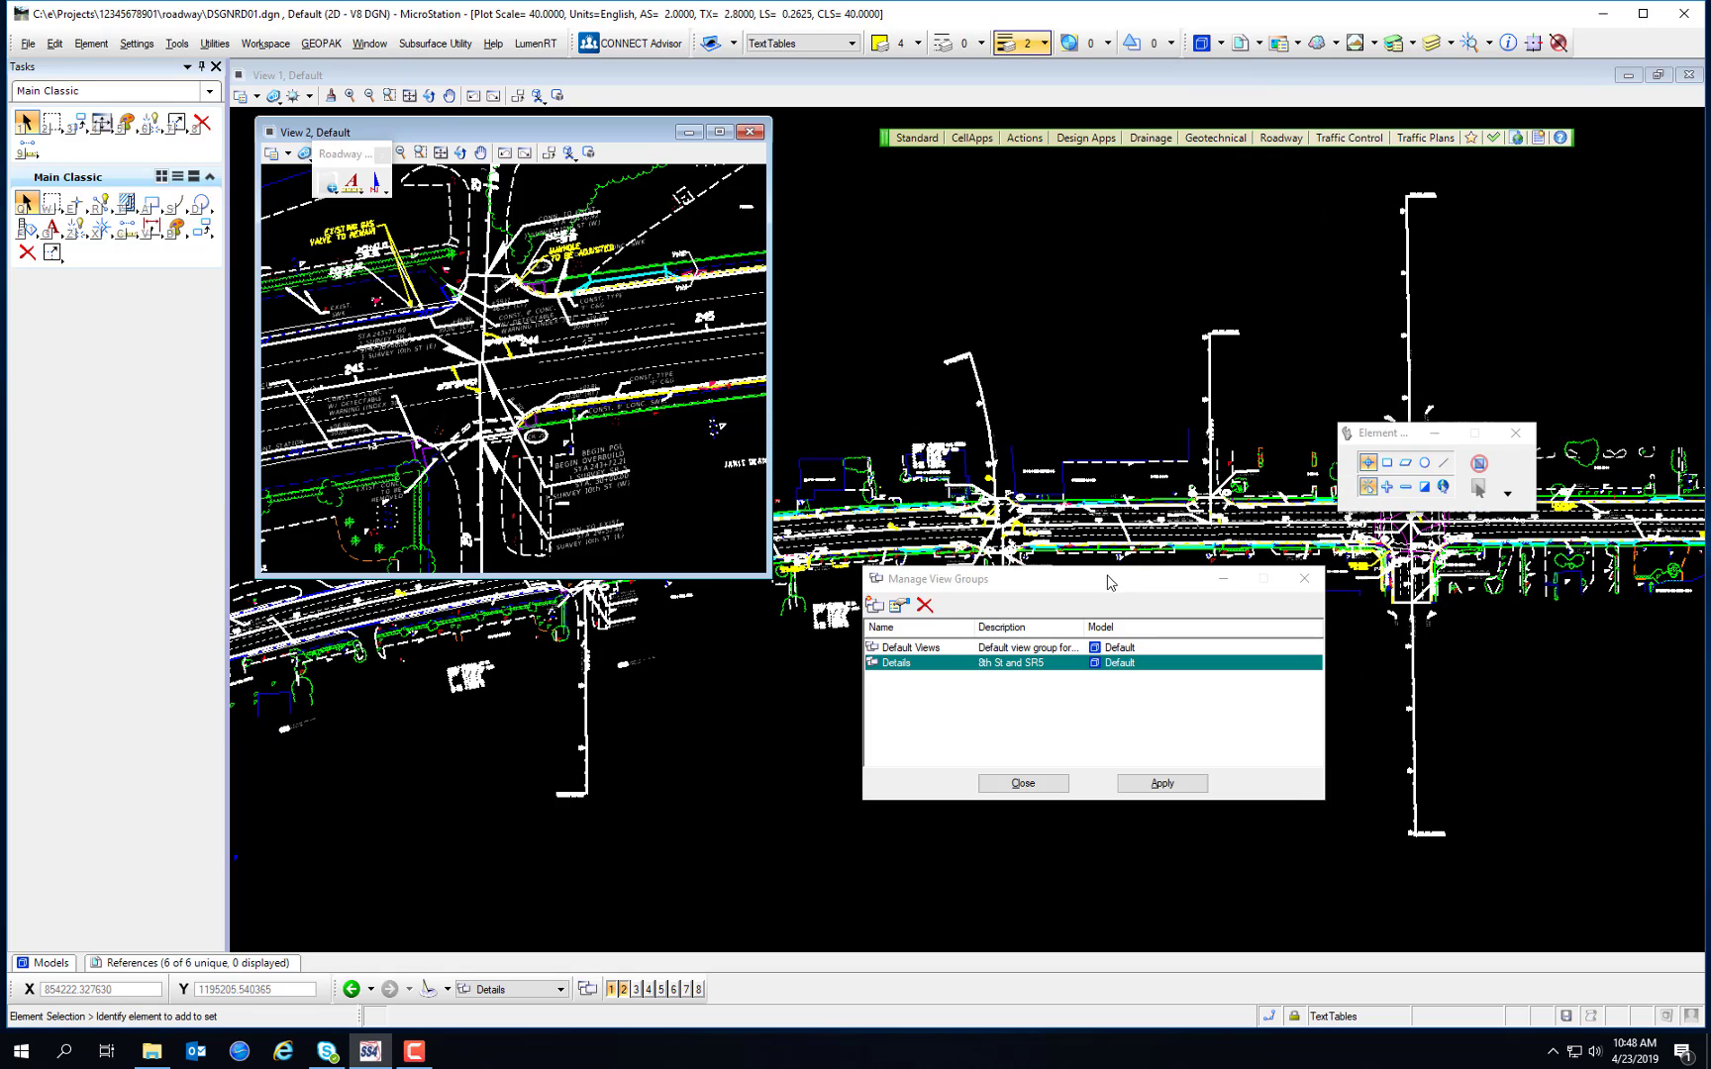
Step: Switch back and forth between the Default Views and Details view groups to compare their layouts, ending with Details active
double_click(941, 652)
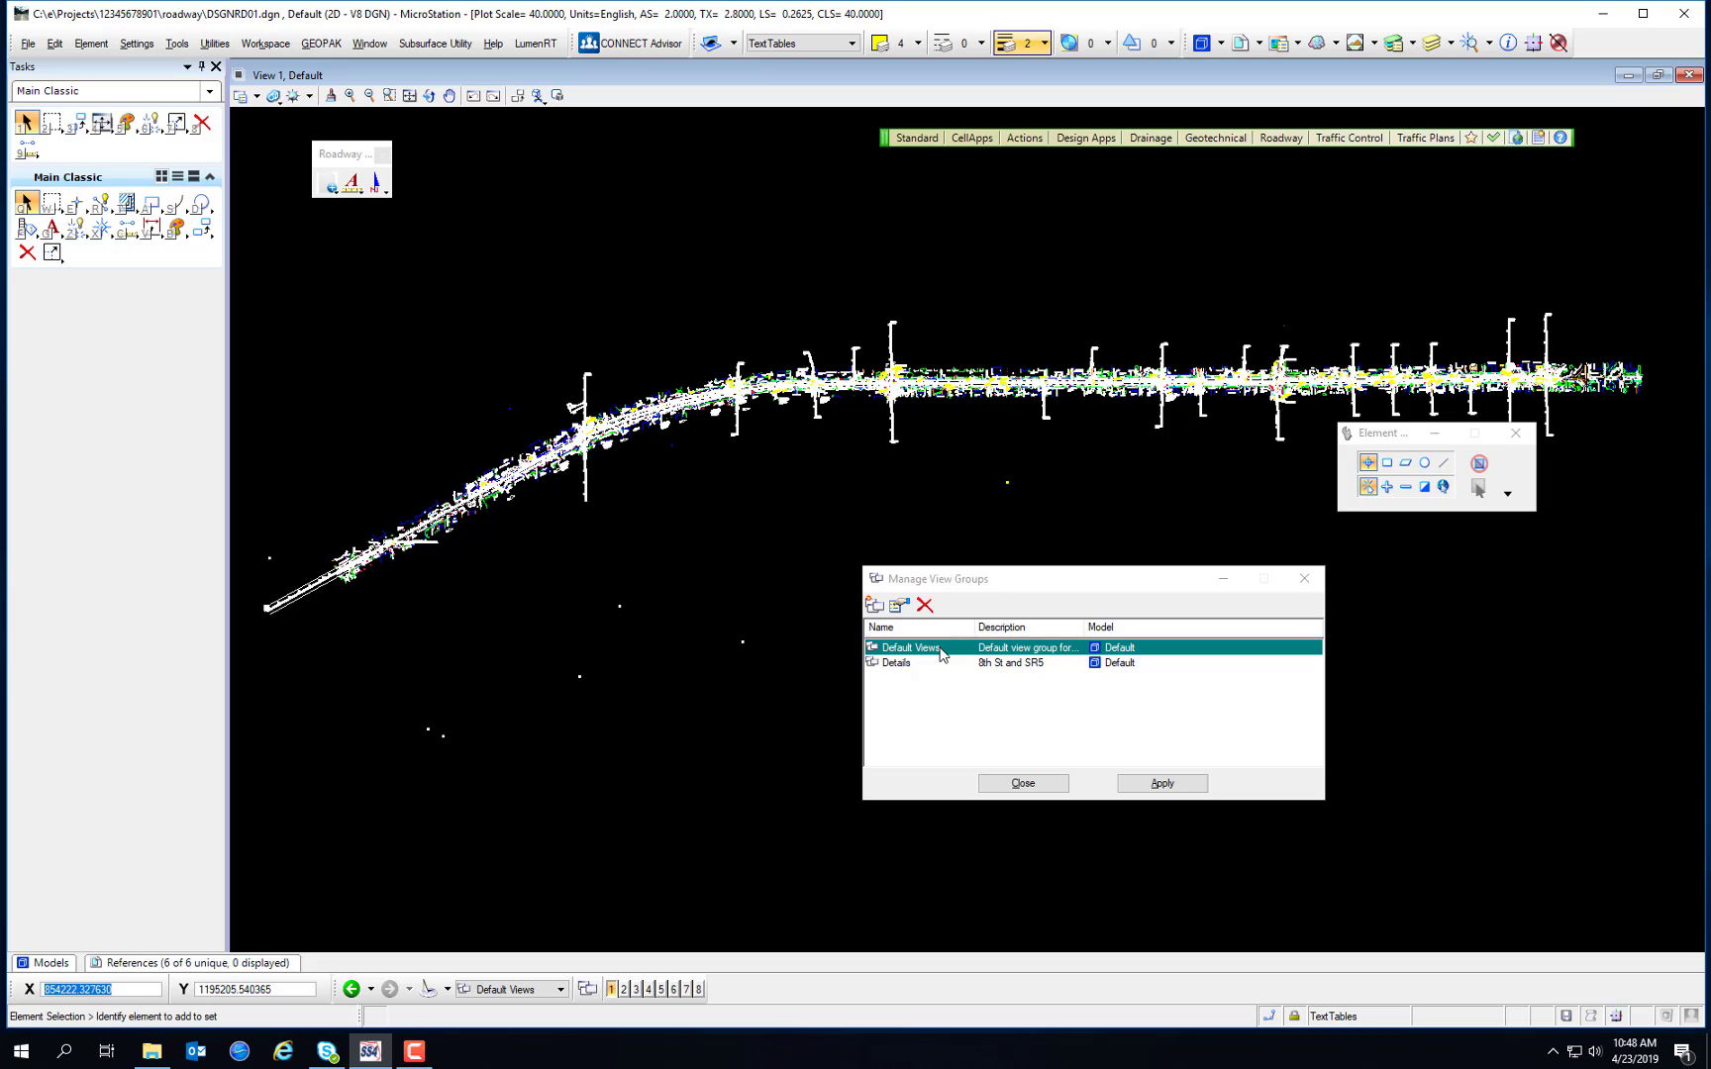
double_click(928, 665)
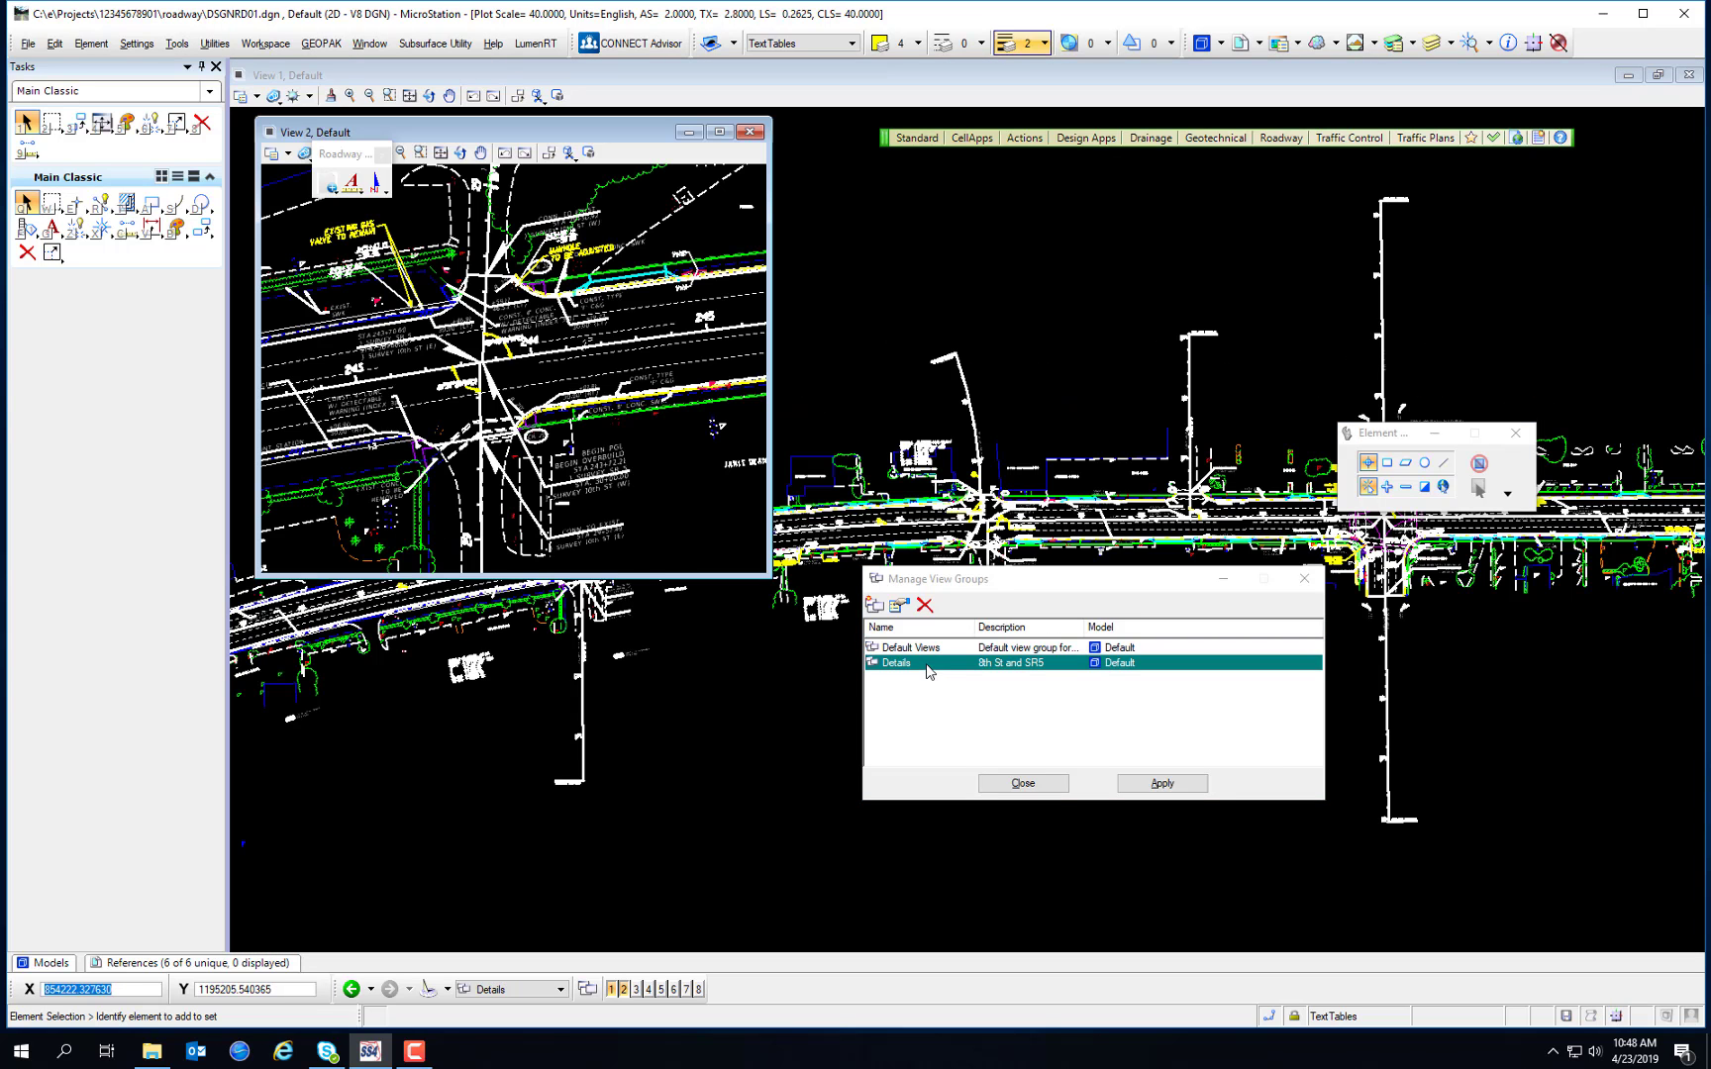
double_click(929, 651)
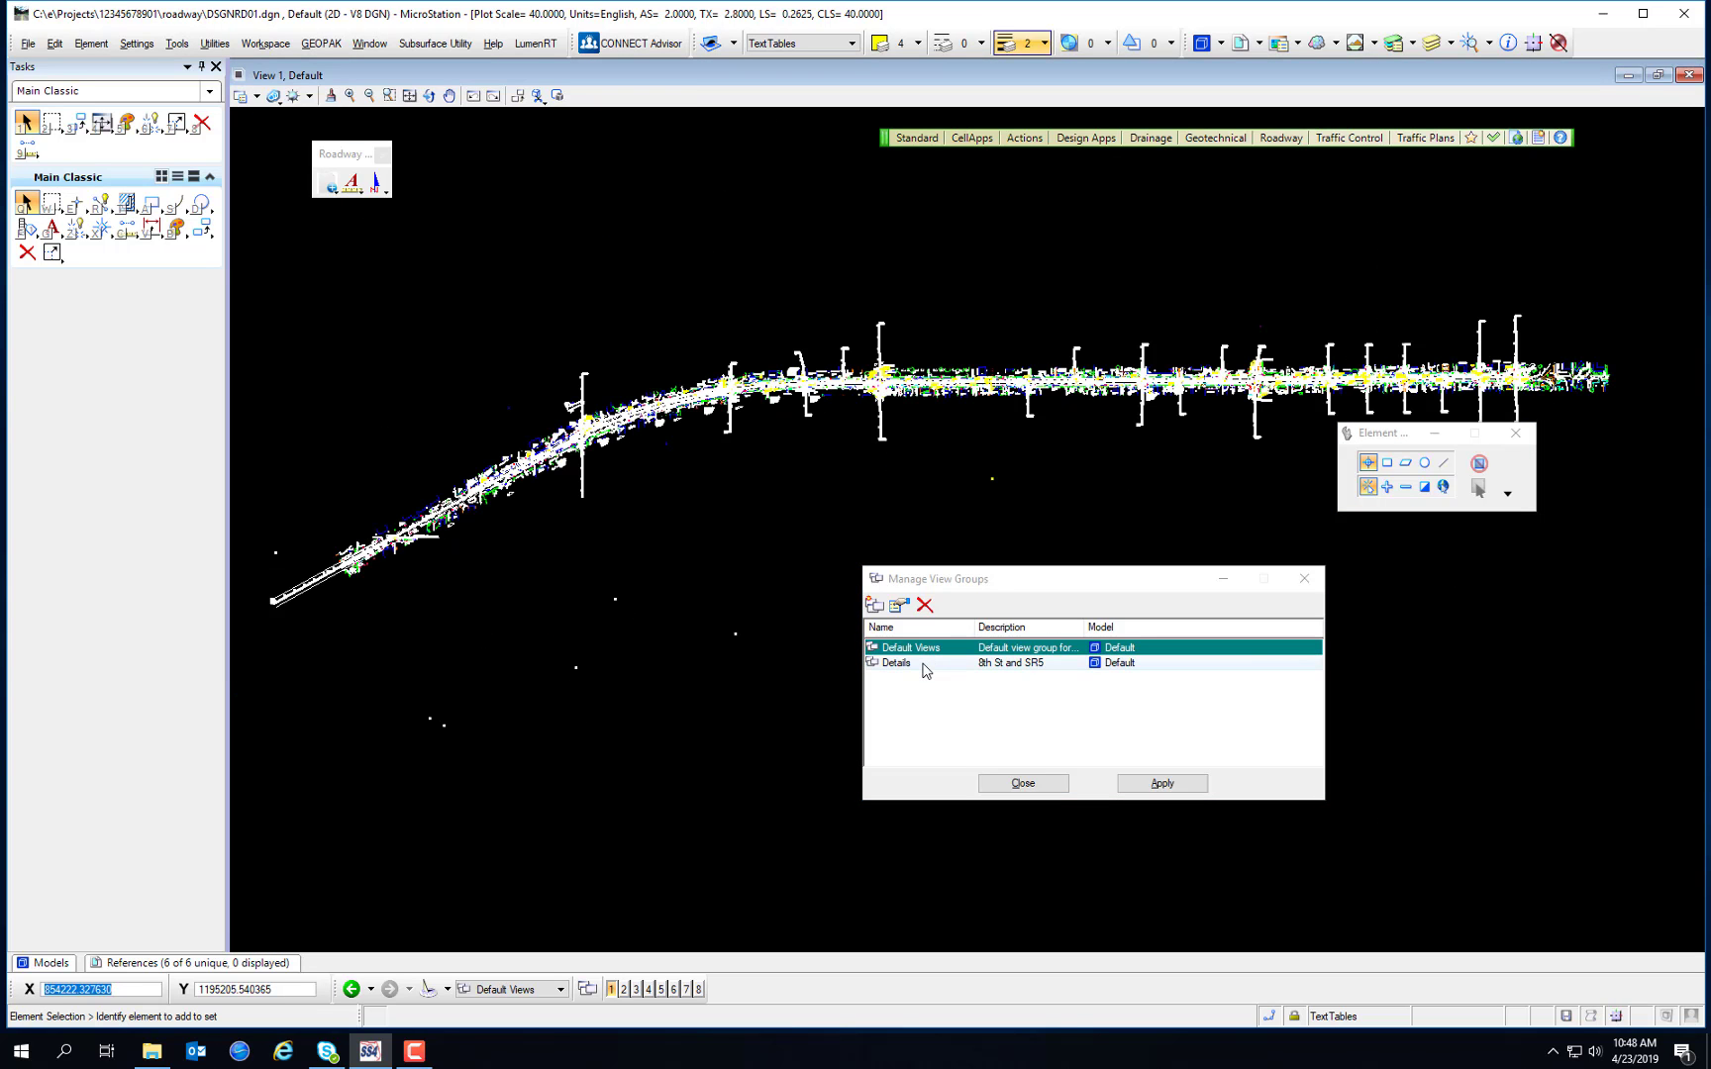
double_click(926, 666)
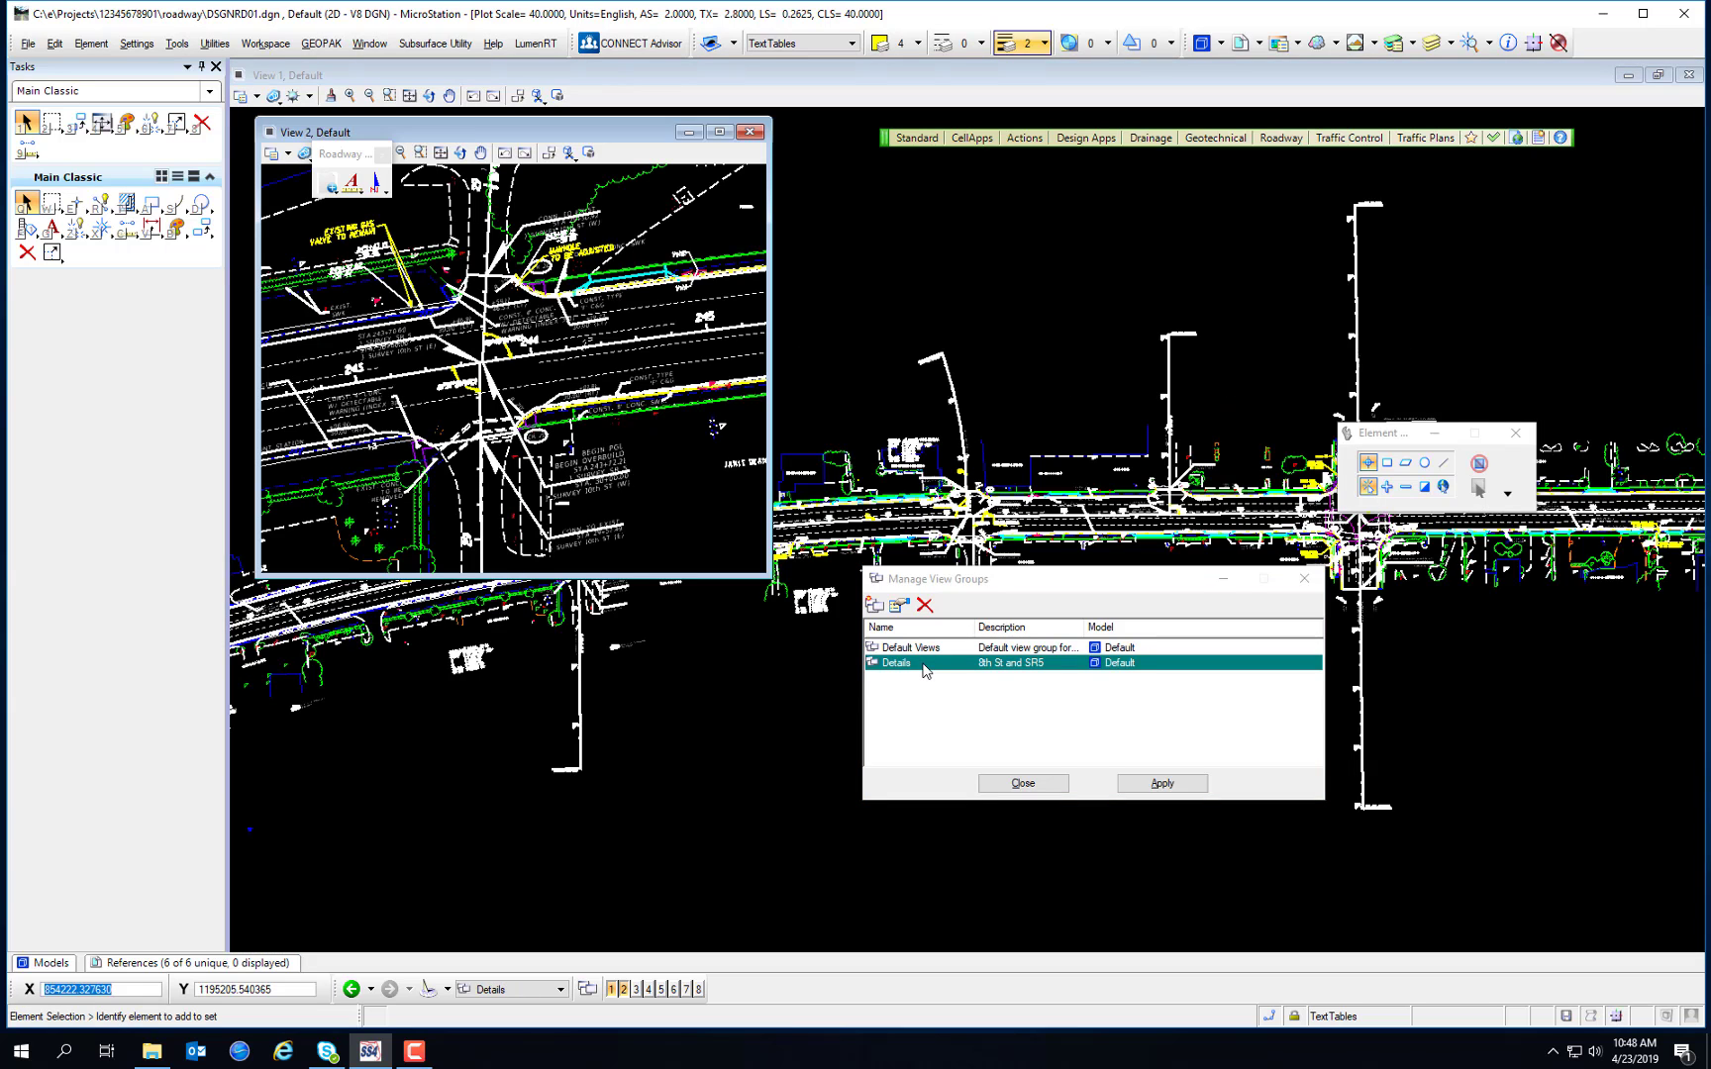